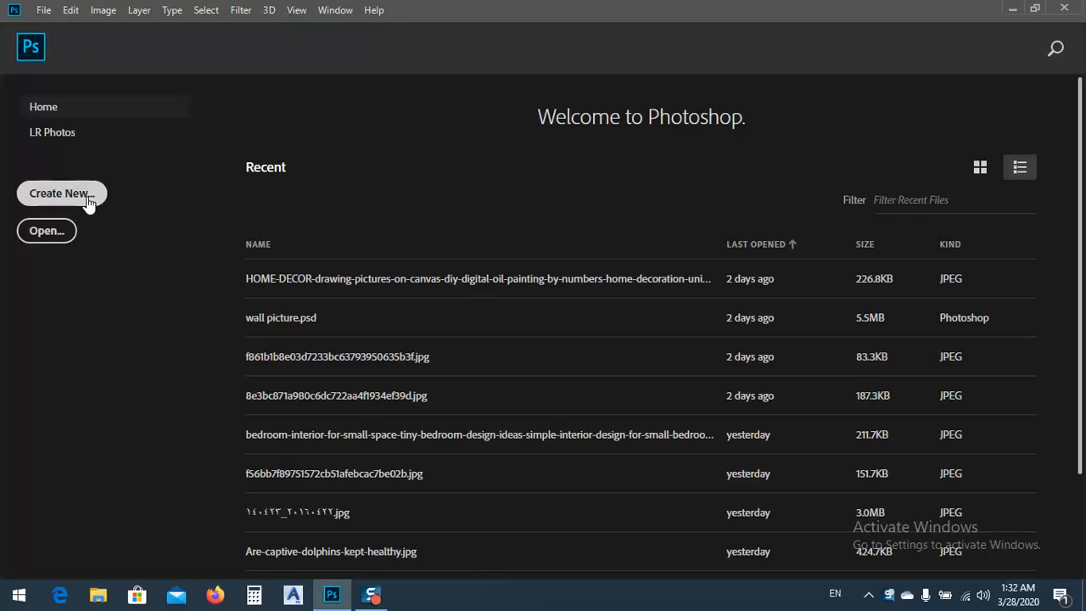
Create a new document from the A4 print preset in landscape orientation
click(49, 191)
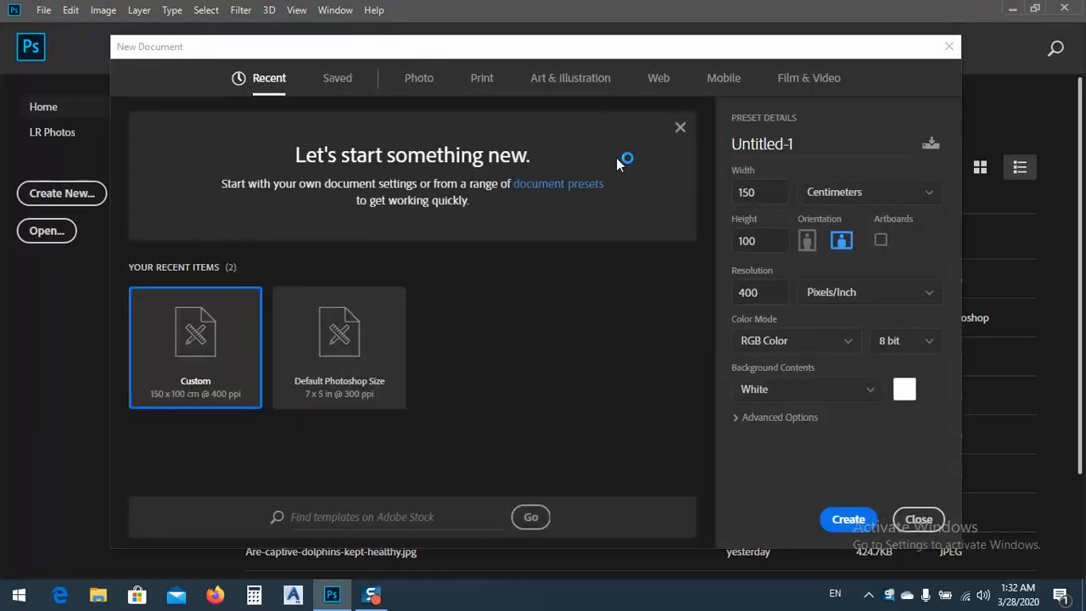
click(482, 80)
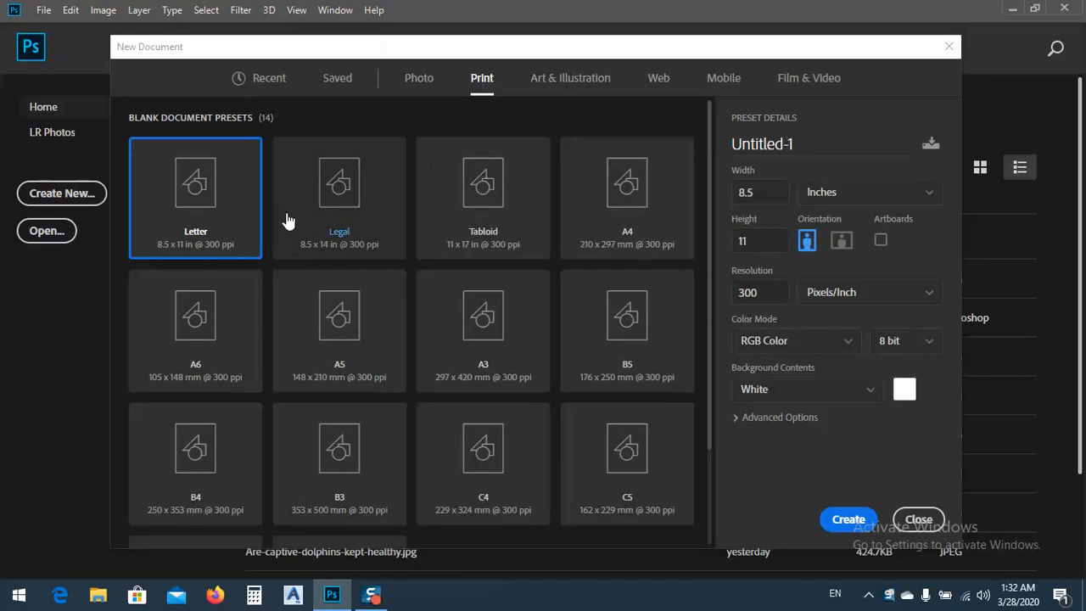
click(628, 194)
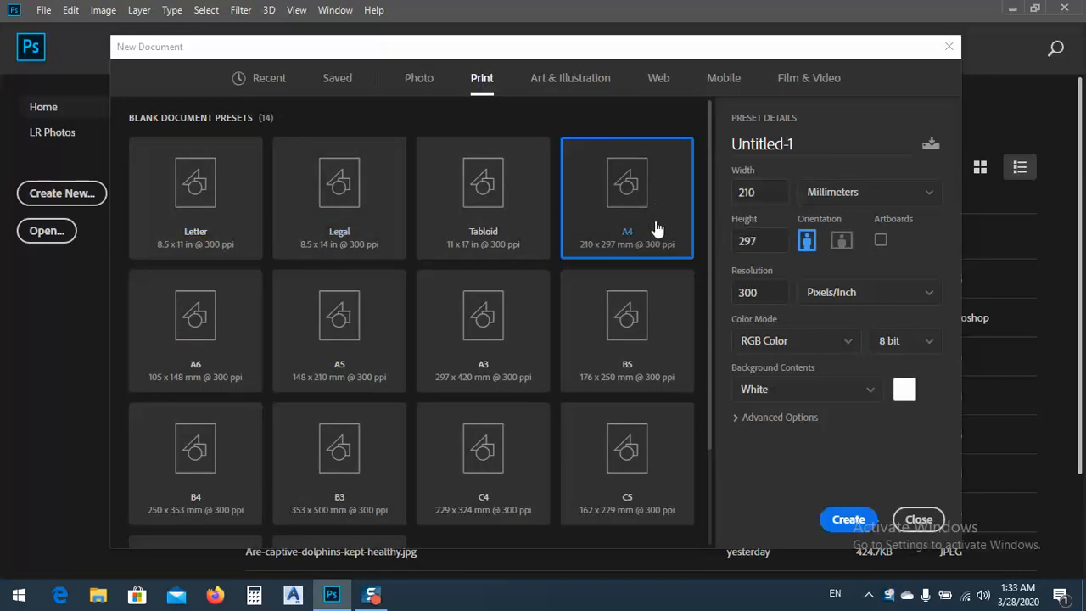
click(840, 242)
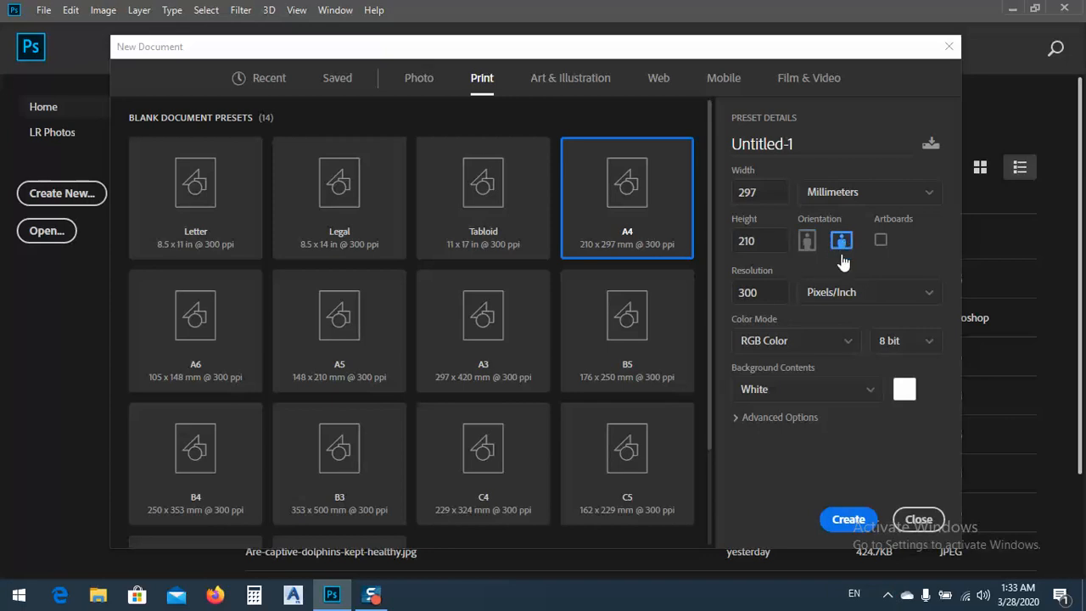
click(845, 521)
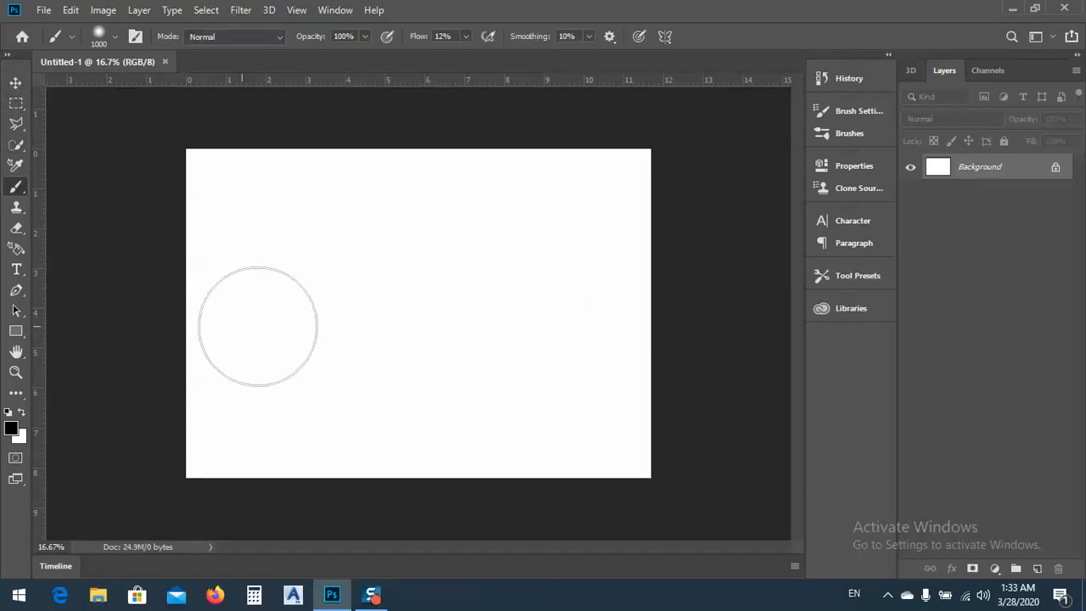
Reduce the brush size to 700
key(bracketleft)
key(bracketleft)
key(bracketleft)
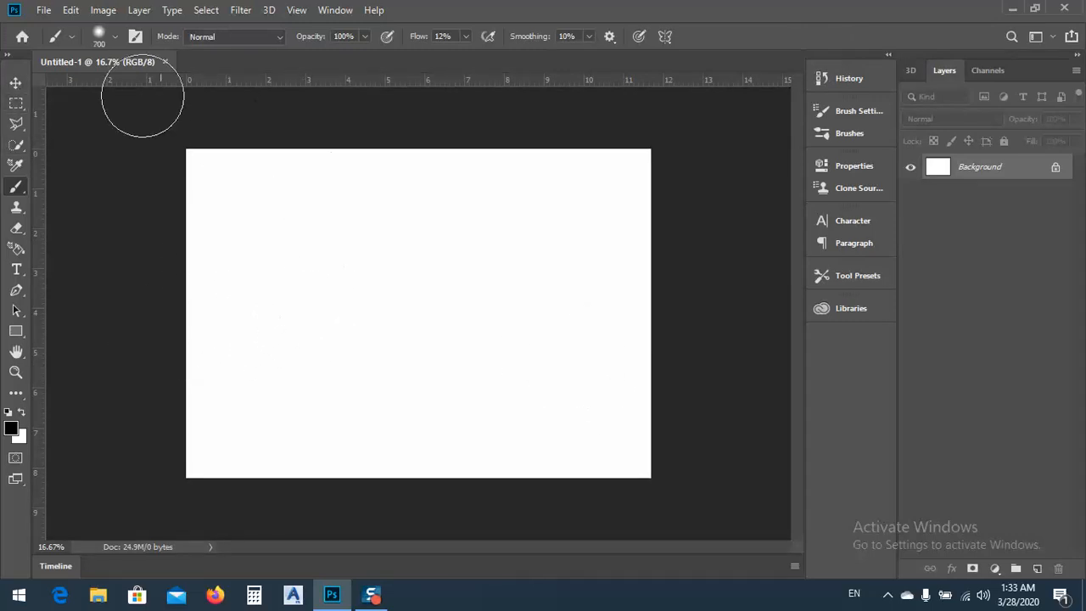
Start a new guide layout with 3 columns and a column gutter of 0
click(15, 82)
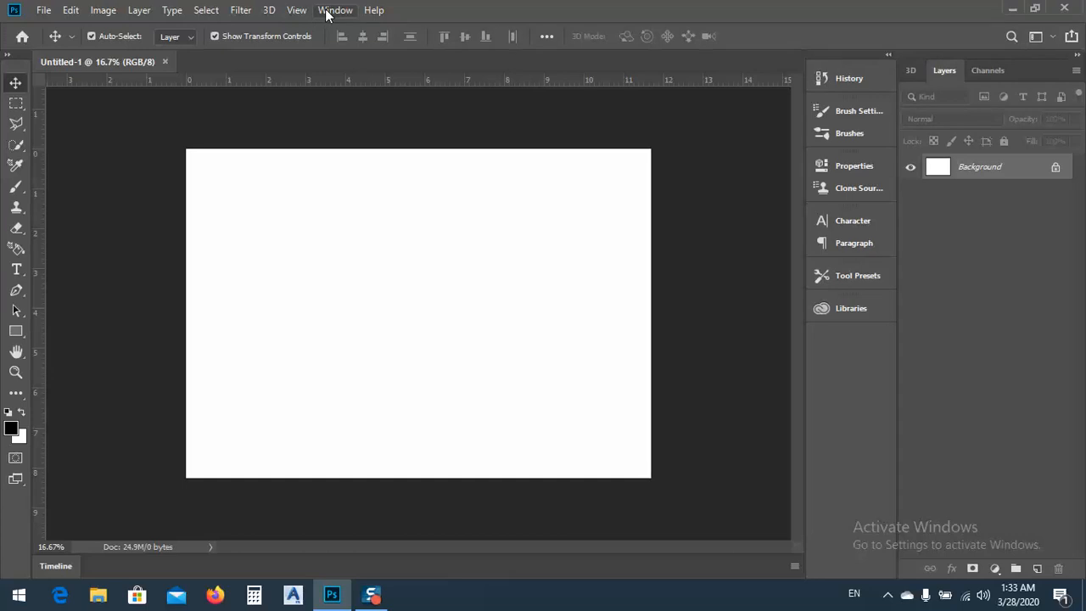
click(297, 12)
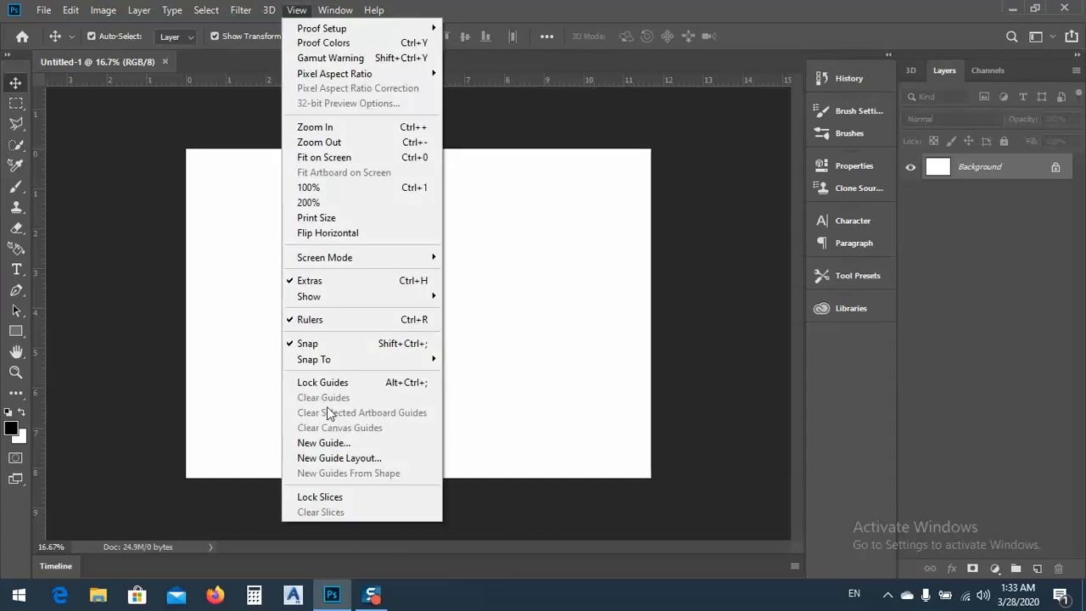
click(321, 459)
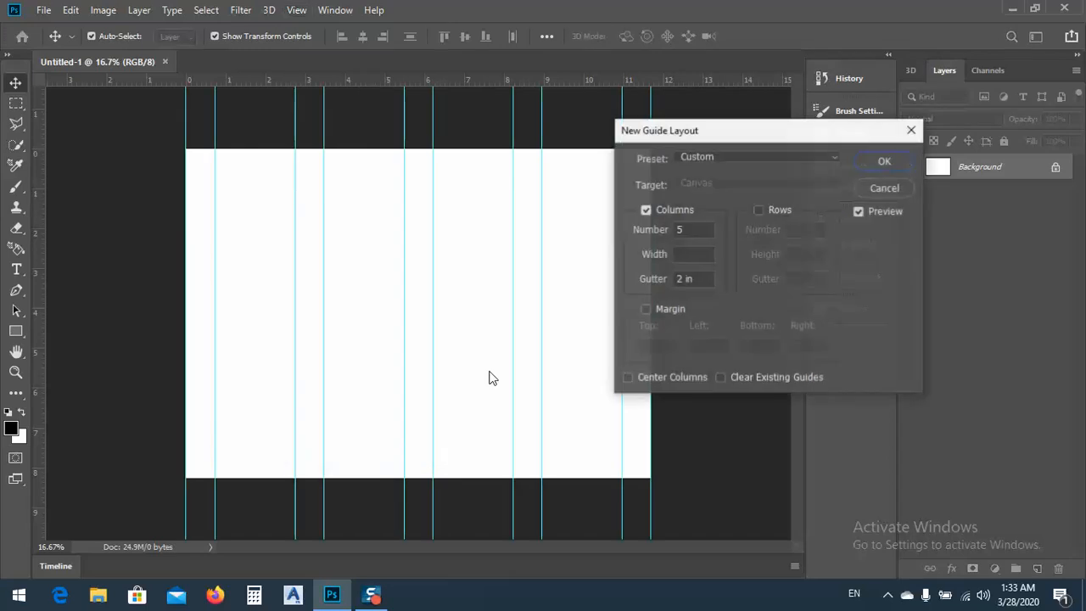
drag(686, 231, 671, 231)
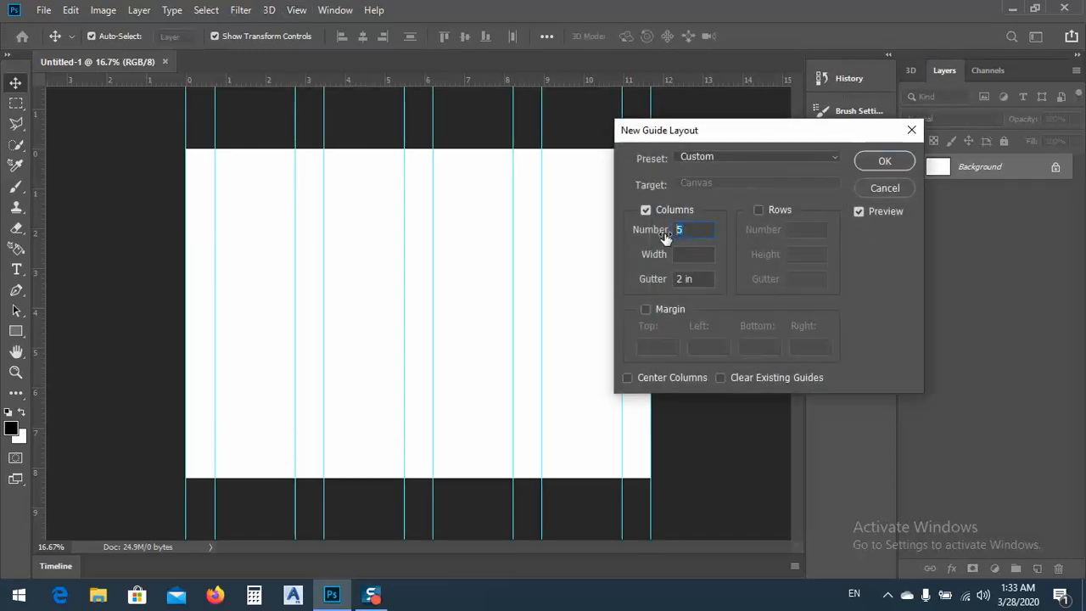
text(3)
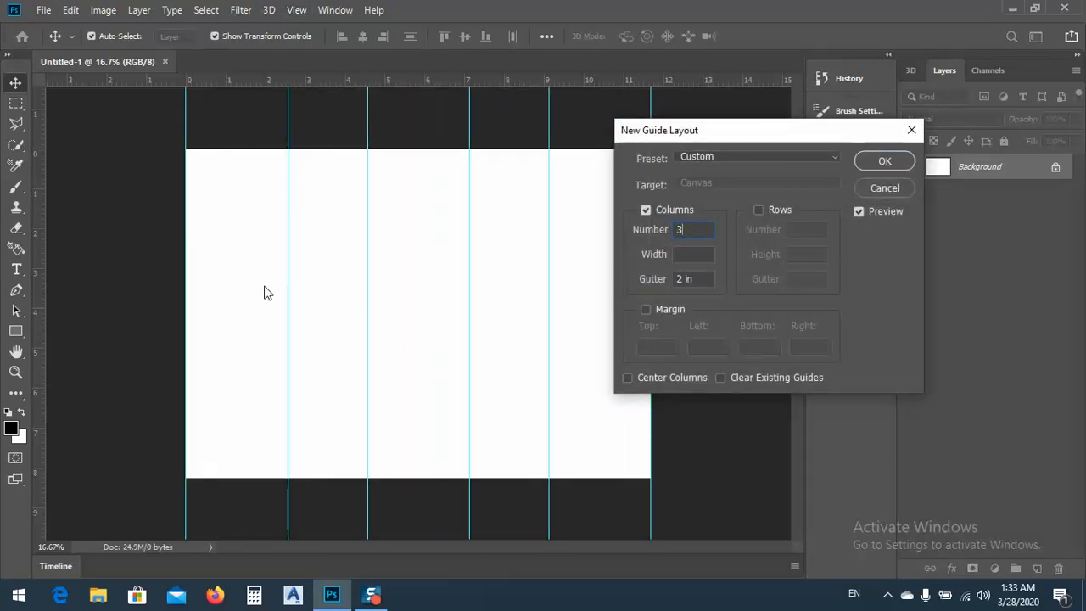
key(Tab)
key(Tab)
text(0)
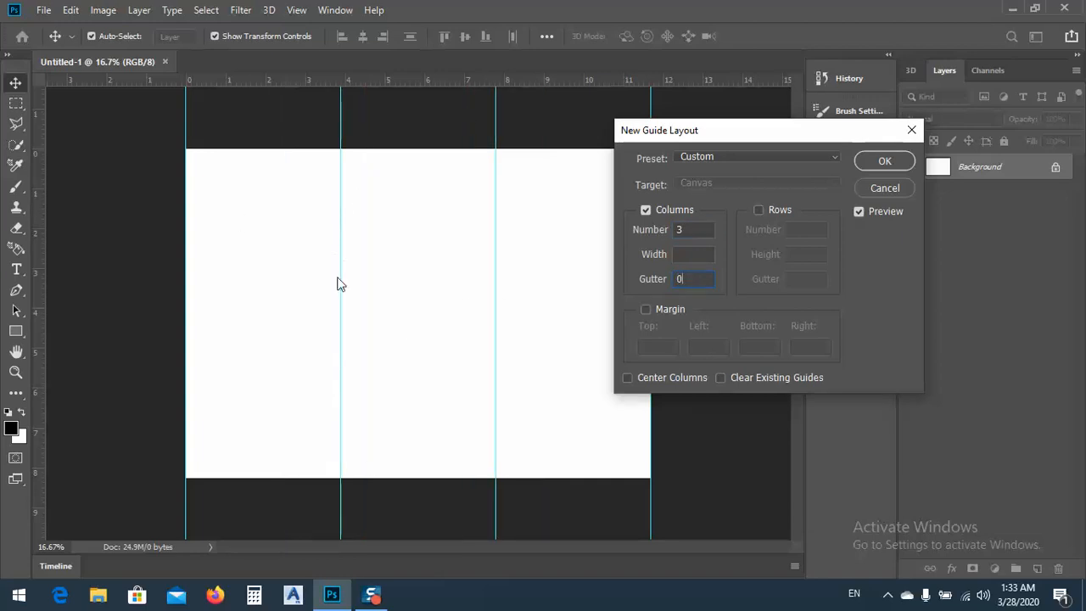
Enable rows in the guide layout and set their number to 4
click(777, 210)
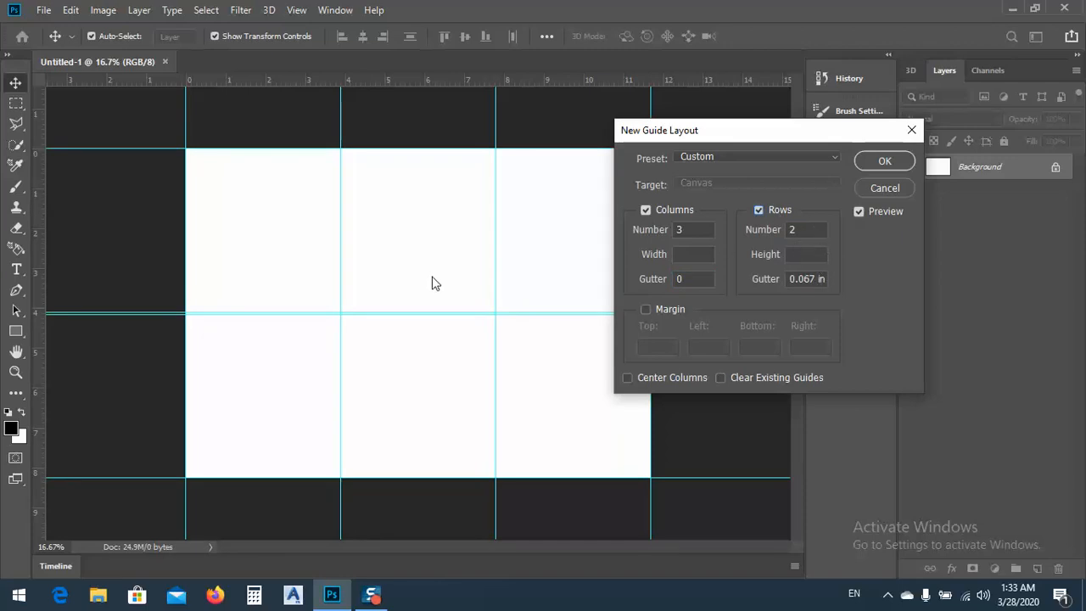
key(Tab)
key(Tab)
text(4)
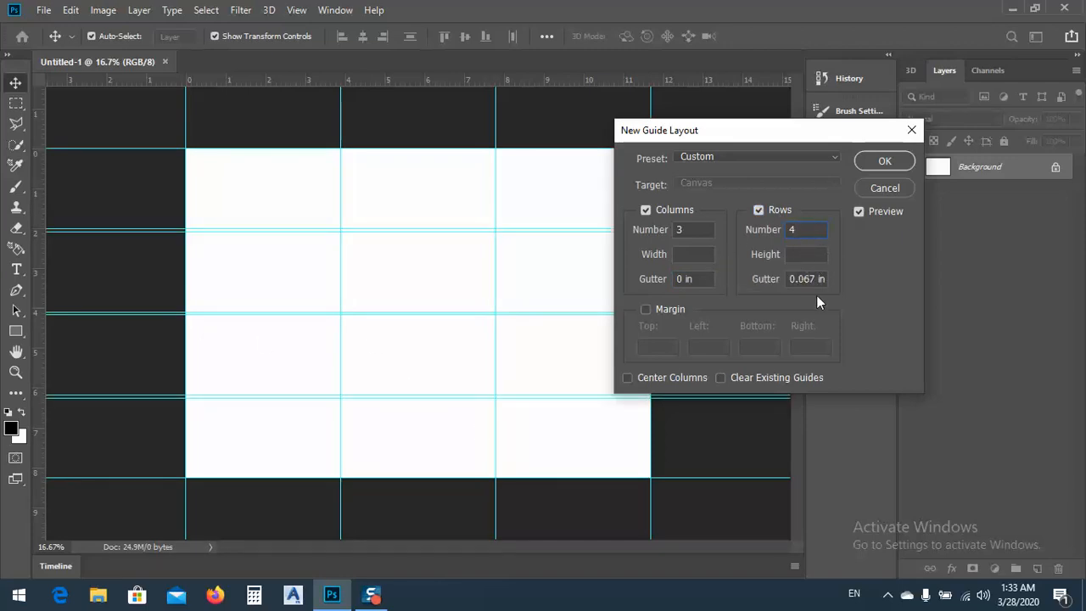
Set the row gutter to 0 and create the guide layout
key(Tab)
key(Tab)
text(1)
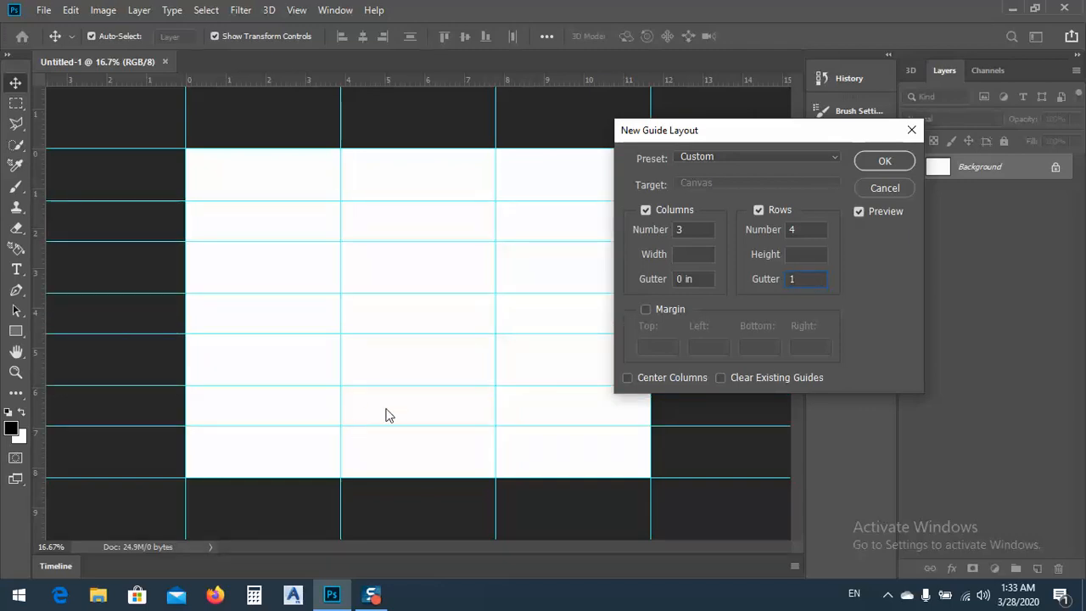
key(BackSpace)
text(.5)
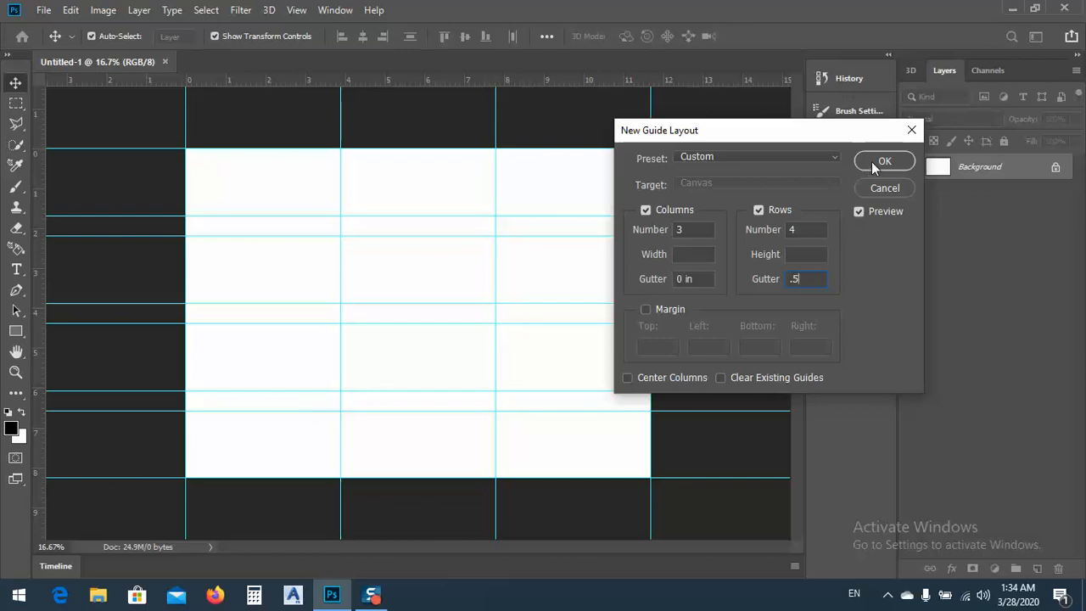
key(ctrl+a)
text(0)
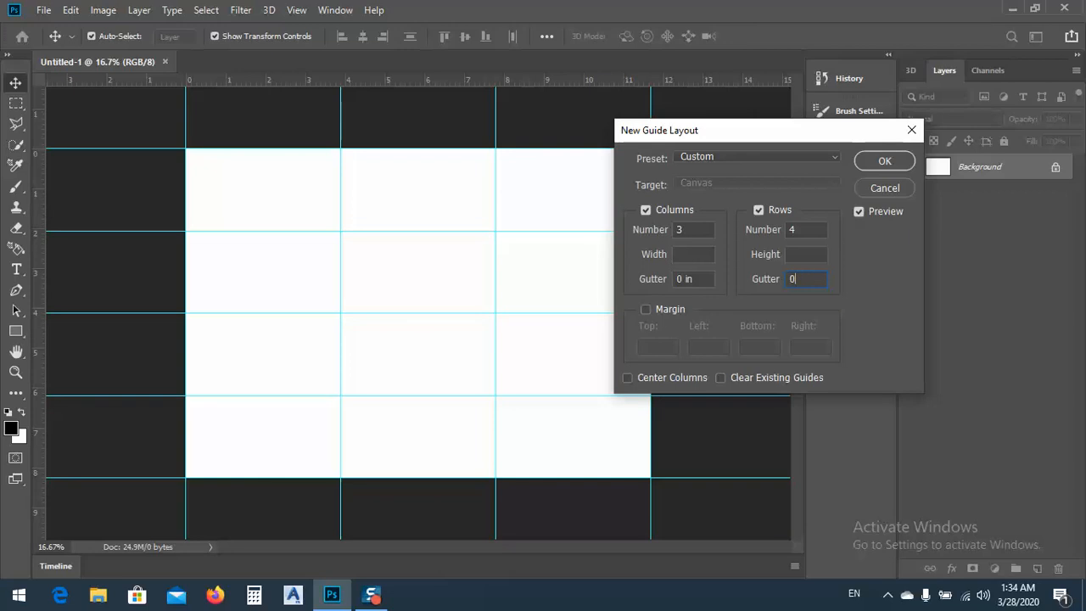
click(867, 162)
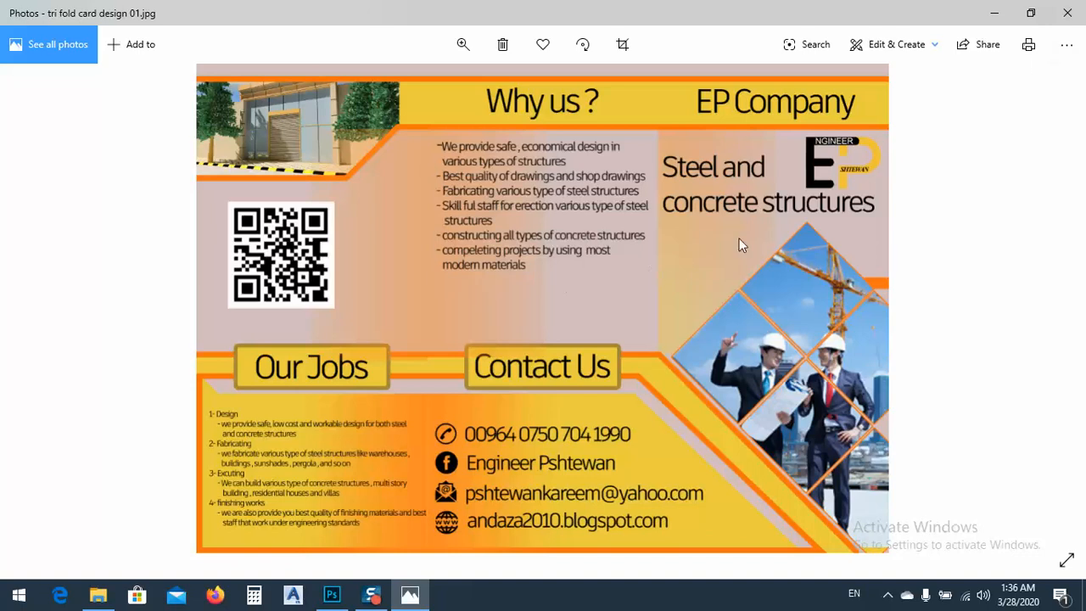
Return to Photoshop and draw a closed Pen path from the left edge's midpoint to the second inner column guide, lower-right corner and beyond the lower-left corner
click(996, 15)
click(816, 44)
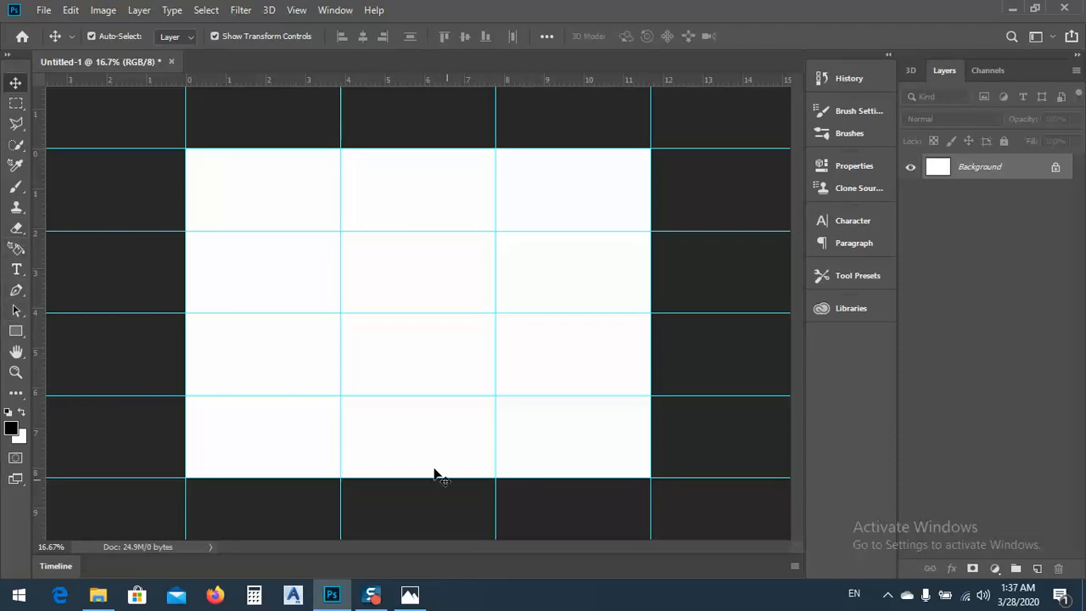
click(17, 292)
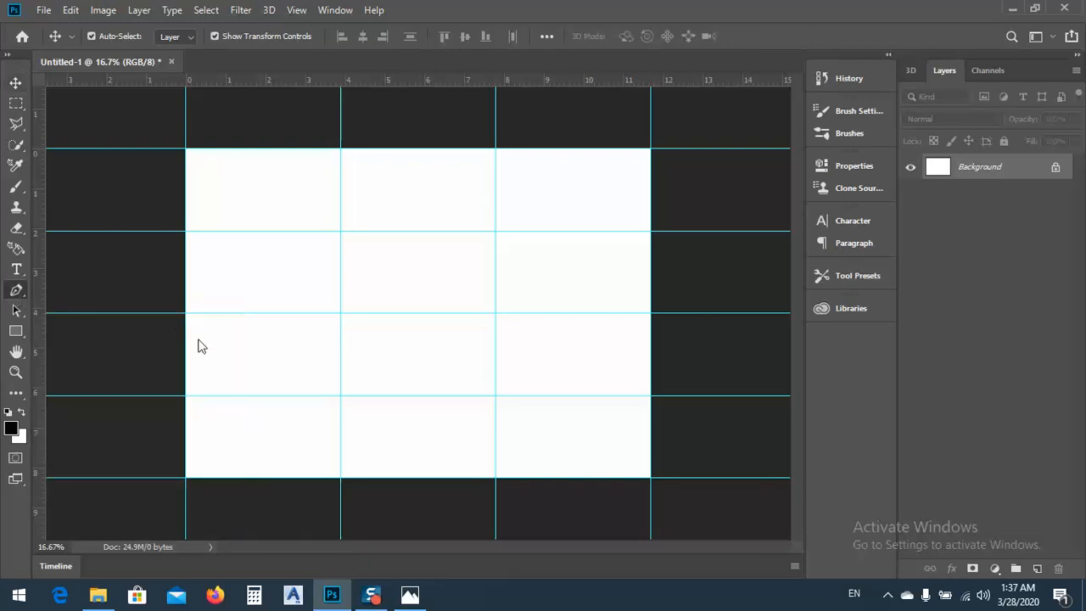
click(186, 313)
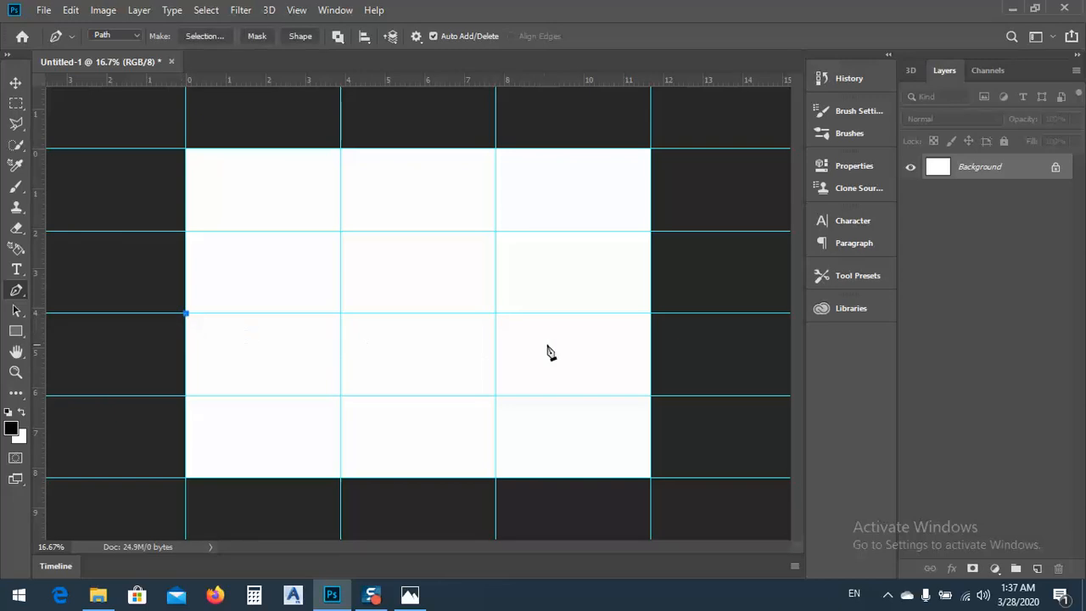
click(496, 314)
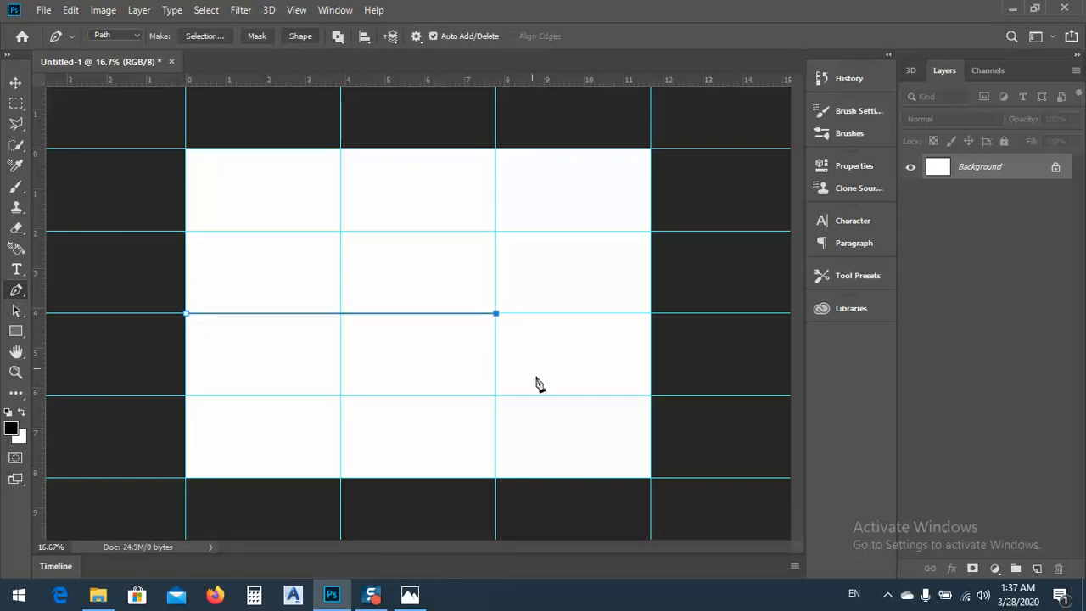
click(661, 479)
click(162, 489)
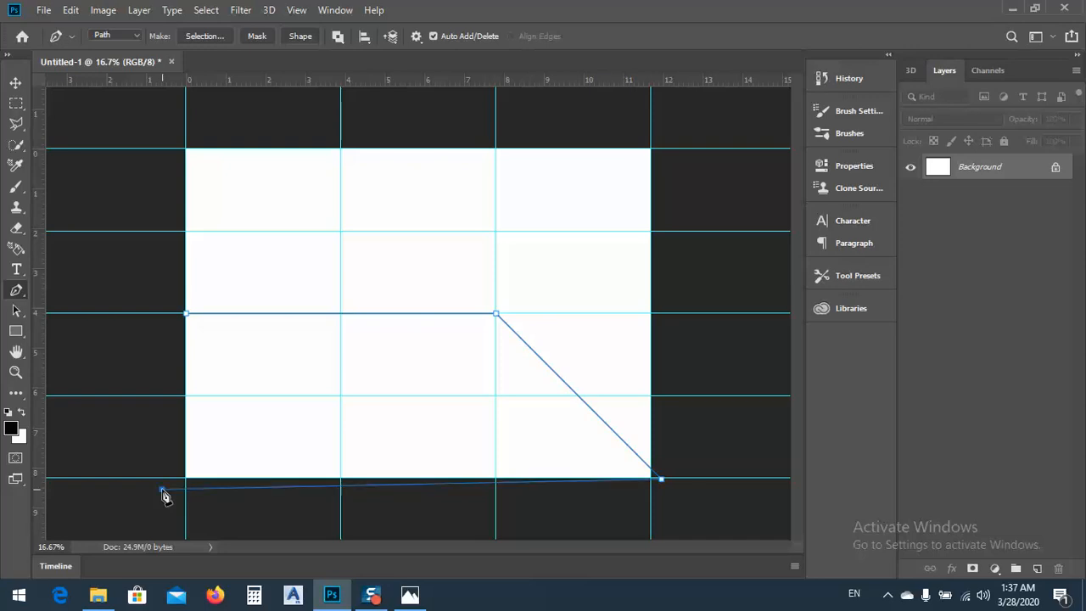
click(186, 315)
Add a new layer and turn the path into a new selection with a feather radius of 0 pixels
click(1037, 570)
right_click(306, 365)
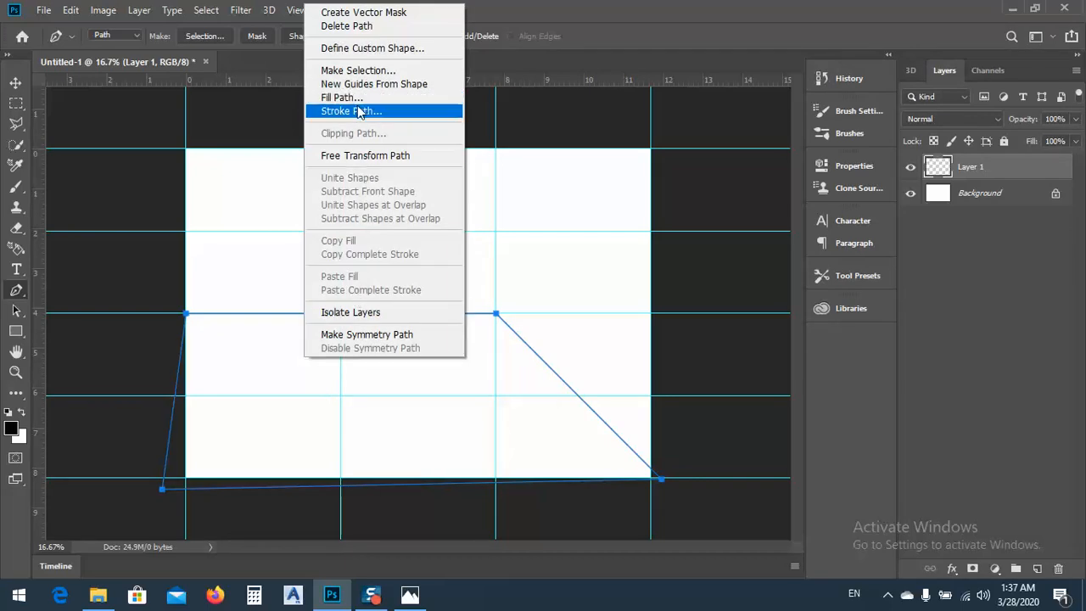
click(357, 70)
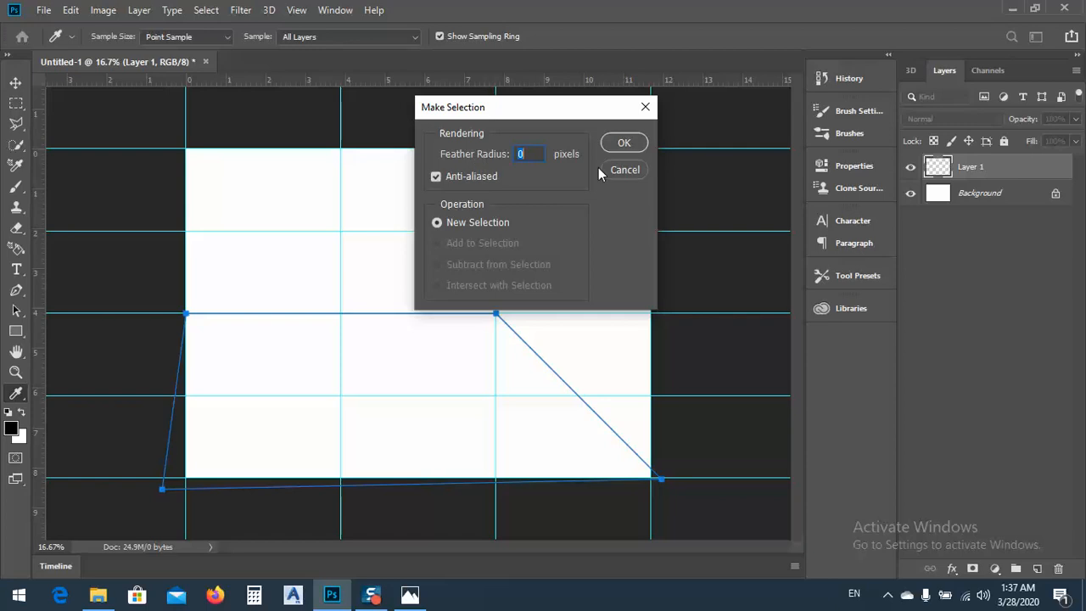
click(620, 144)
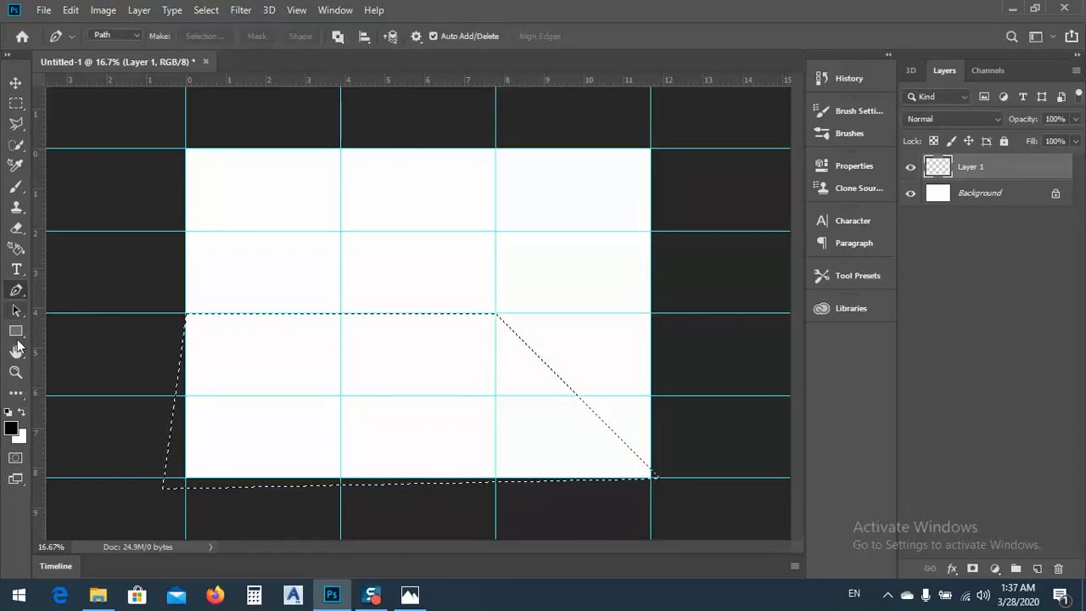
Paint the selected area solid black with the Brush tool, raising its flow to 100%
click(17, 251)
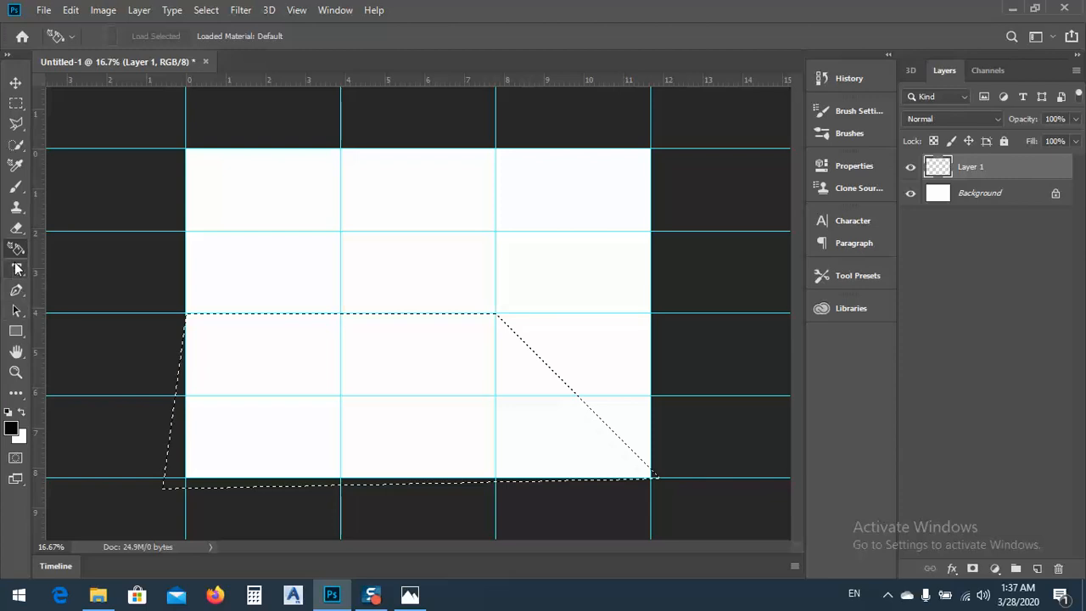
click(16, 186)
mouse_move(329, 435)
mouse_down()
mouse_move(283, 376)
mouse_move(213, 371)
mouse_move(464, 323)
mouse_move(424, 515)
mouse_move(577, 424)
mouse_up()
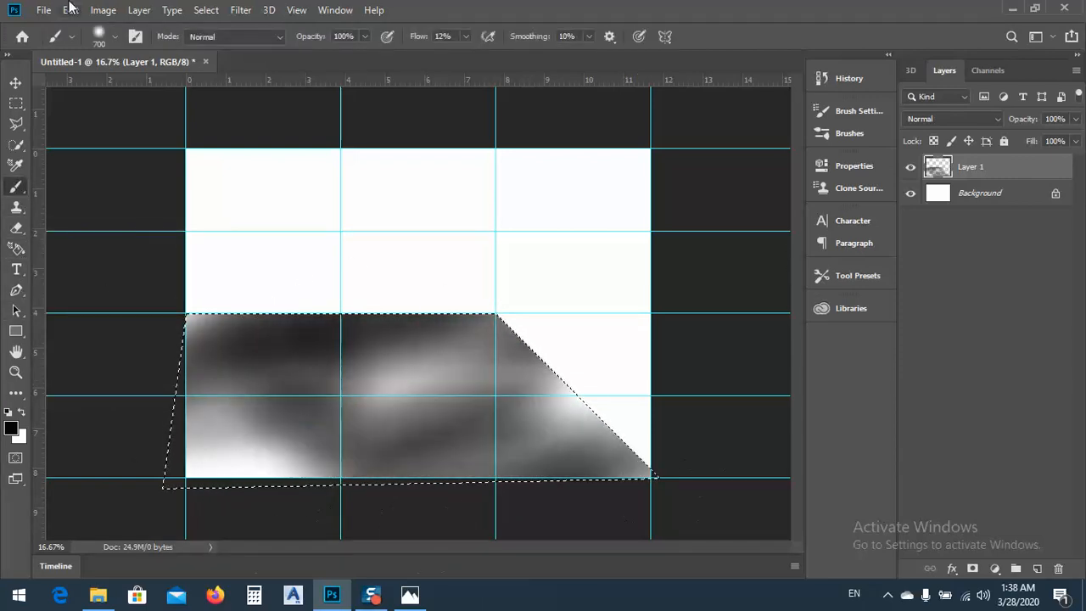
click(466, 36)
drag(463, 57, 533, 55)
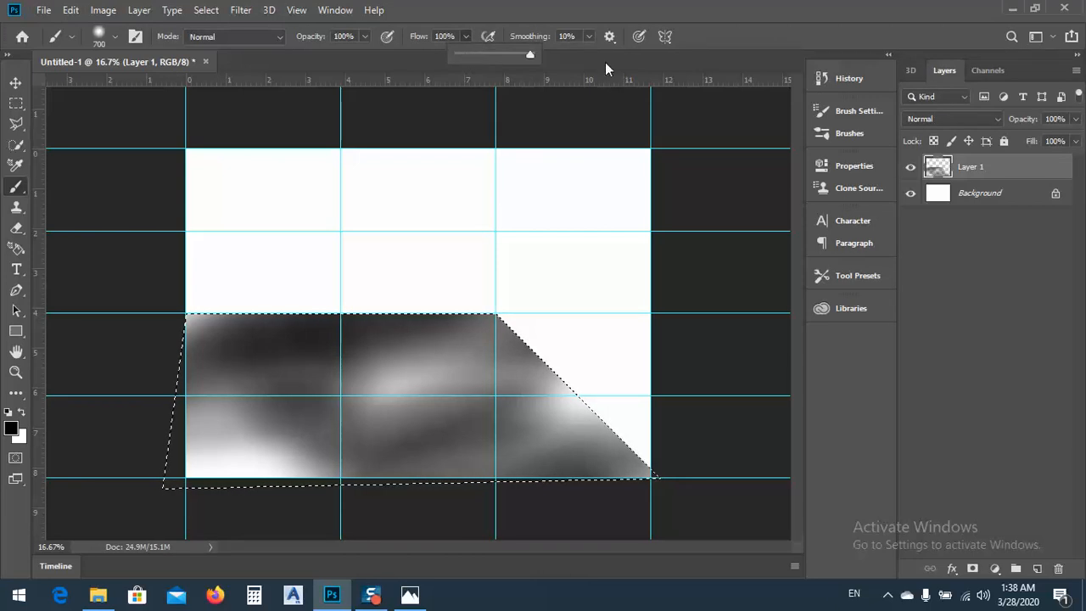
click(594, 449)
mouse_move(594, 449)
mouse_down()
mouse_move(539, 469)
mouse_move(405, 485)
mouse_move(187, 466)
mouse_move(466, 432)
mouse_move(509, 399)
mouse_up()
mouse_move(651, 300)
mouse_down()
mouse_move(12, 364)
mouse_move(141, 359)
mouse_up()
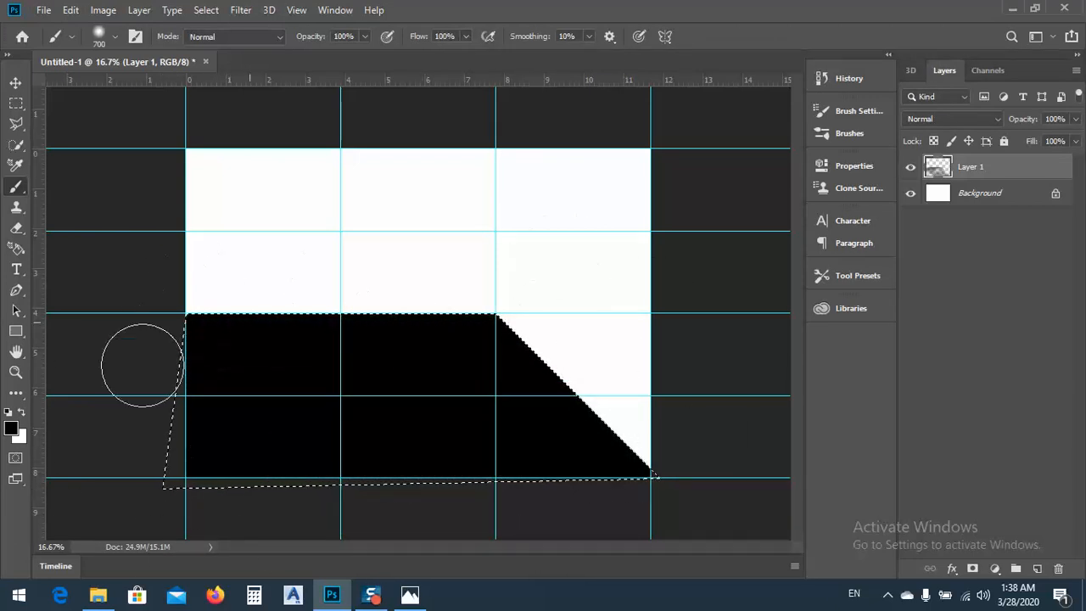
Set the foreground color to a light orange with a hue of 31°
click(12, 433)
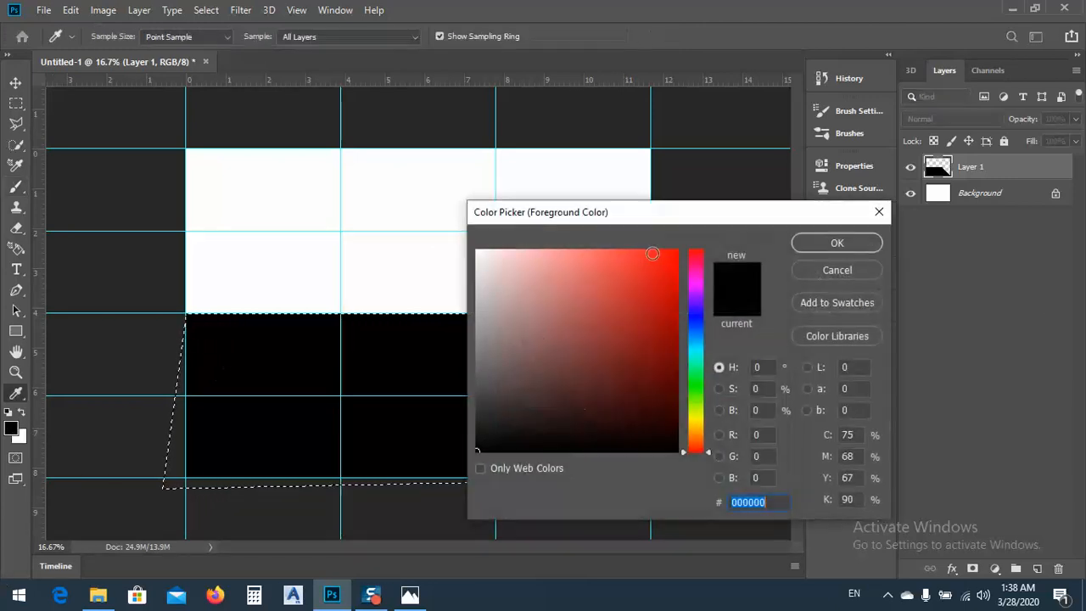
click(706, 420)
click(700, 437)
click(699, 431)
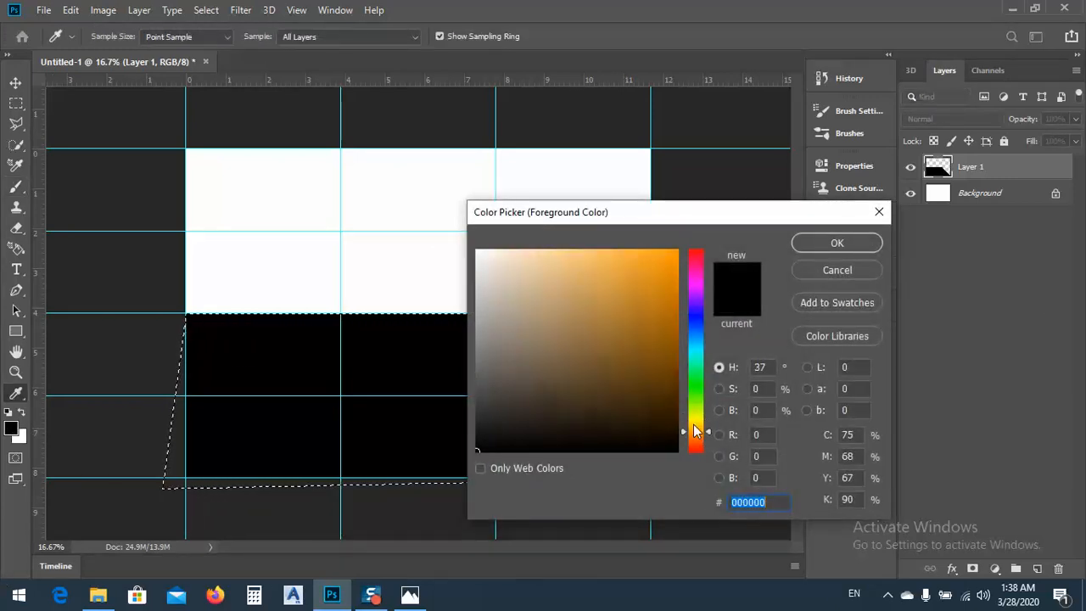
click(699, 428)
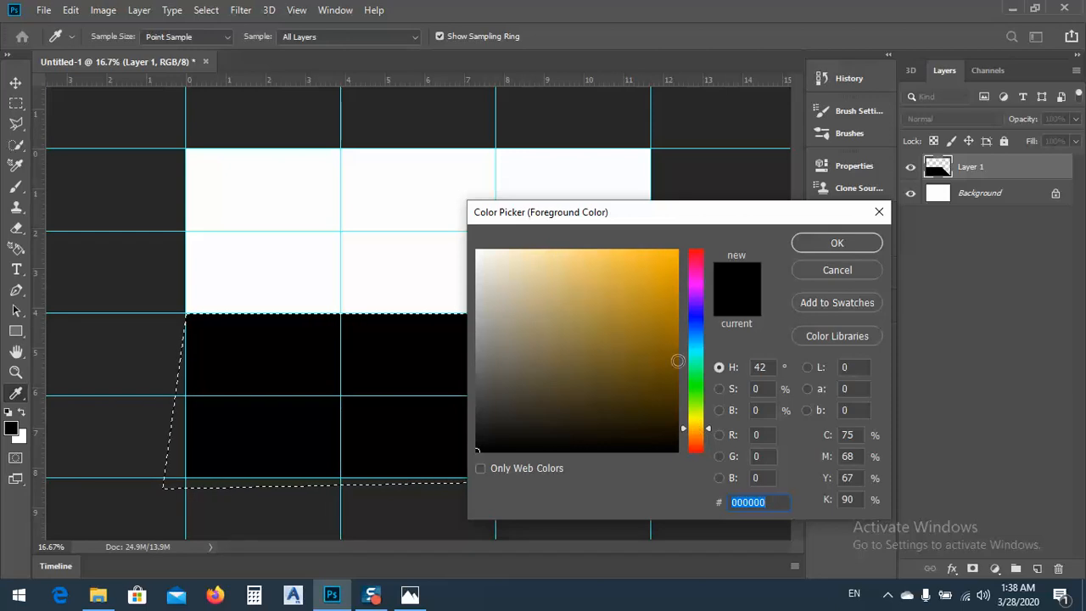
click(701, 435)
click(637, 274)
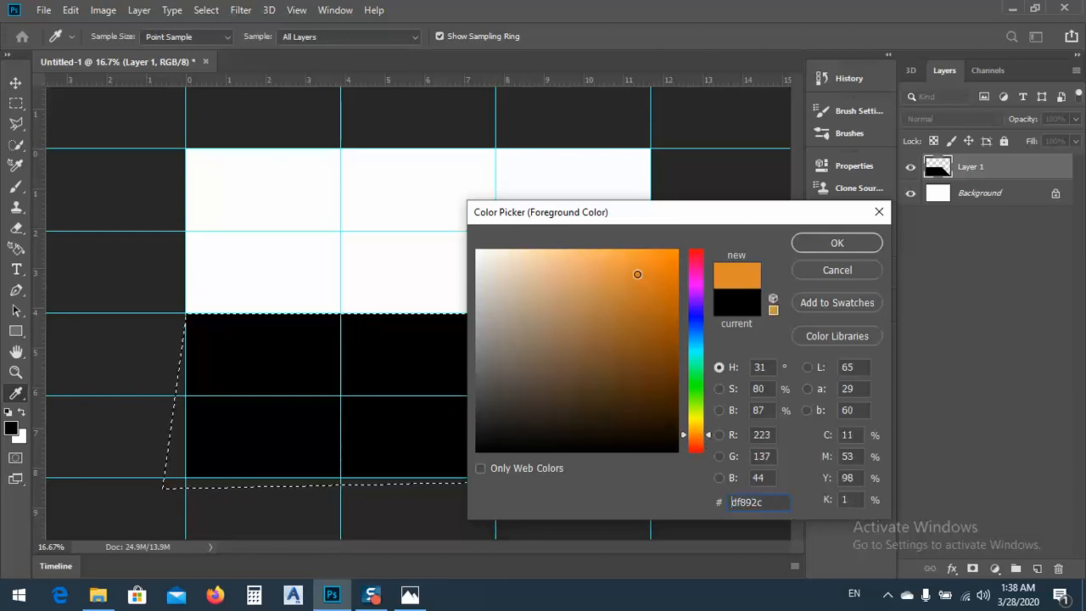
click(618, 258)
click(608, 273)
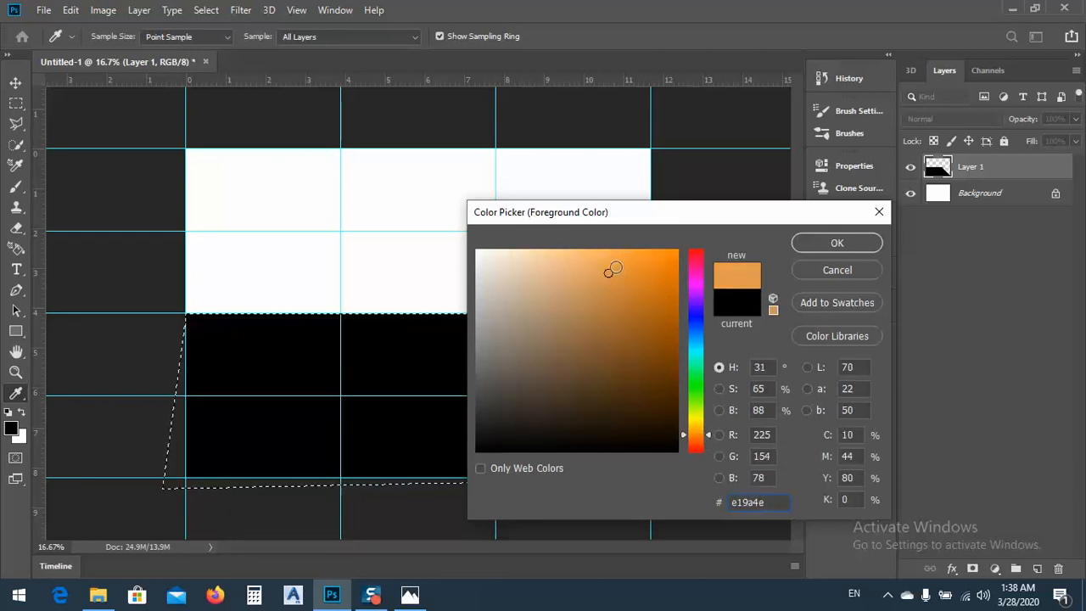
click(616, 262)
click(837, 243)
Brush the orange color over the whole selected area on Layer 1 and deselect it
key(b)
mouse_move(521, 364)
mouse_down()
mouse_move(620, 436)
mouse_move(654, 498)
mouse_move(645, 356)
mouse_move(270, 380)
mouse_move(64, 500)
mouse_move(64, 546)
mouse_move(399, 336)
mouse_move(454, 366)
mouse_move(148, 396)
mouse_move(139, 235)
mouse_move(167, 371)
mouse_move(584, 394)
mouse_move(308, 473)
mouse_move(213, 444)
mouse_up()
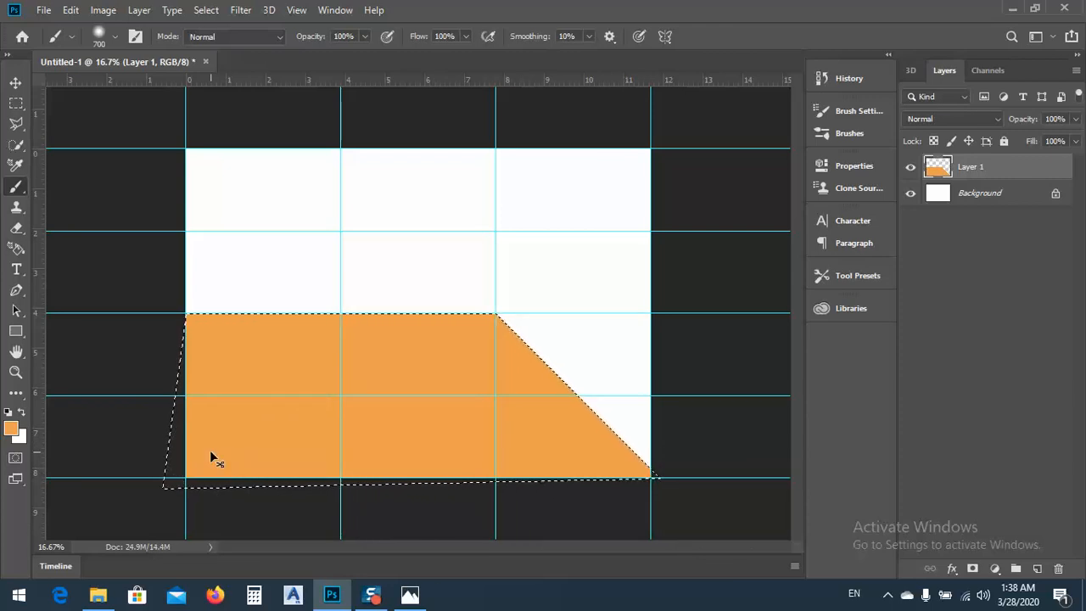
key(ctrl+d)
click(24, 84)
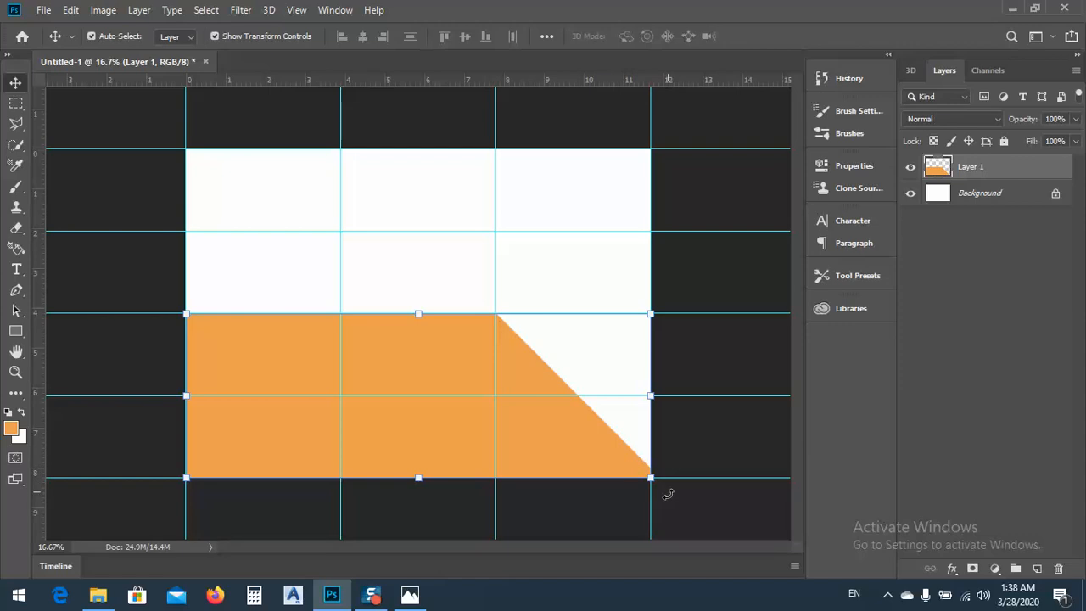
Examine the orange shape's lower-right corner up close, then compare the layout with the sample brochure image and return to Photoshop
scroll(669, 495, up, 4)
drag(798, 377, 798, 443)
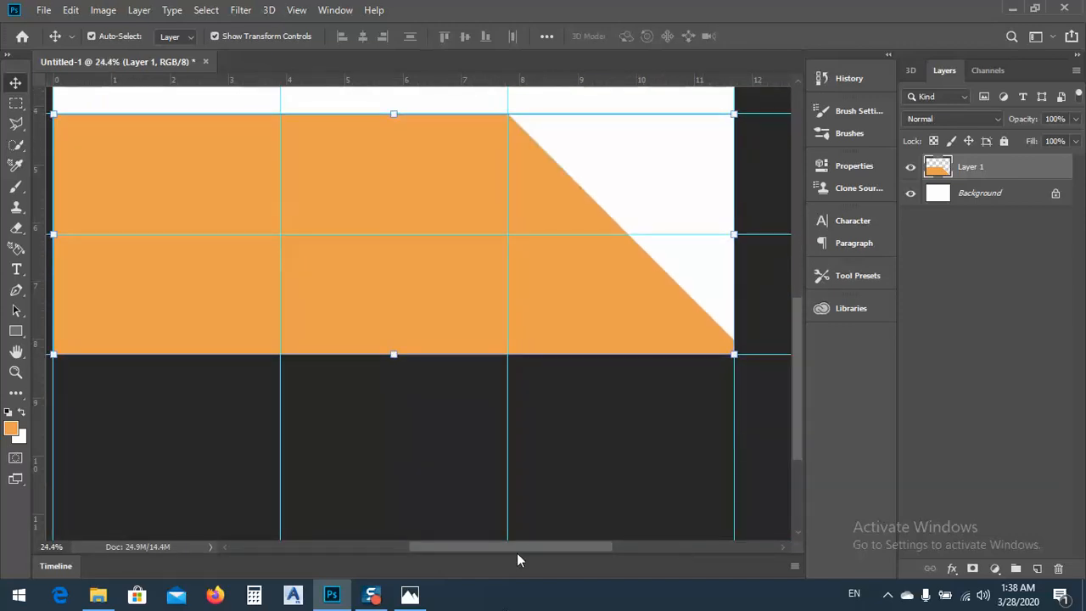
drag(516, 548, 636, 534)
scroll(309, 336, up, 5)
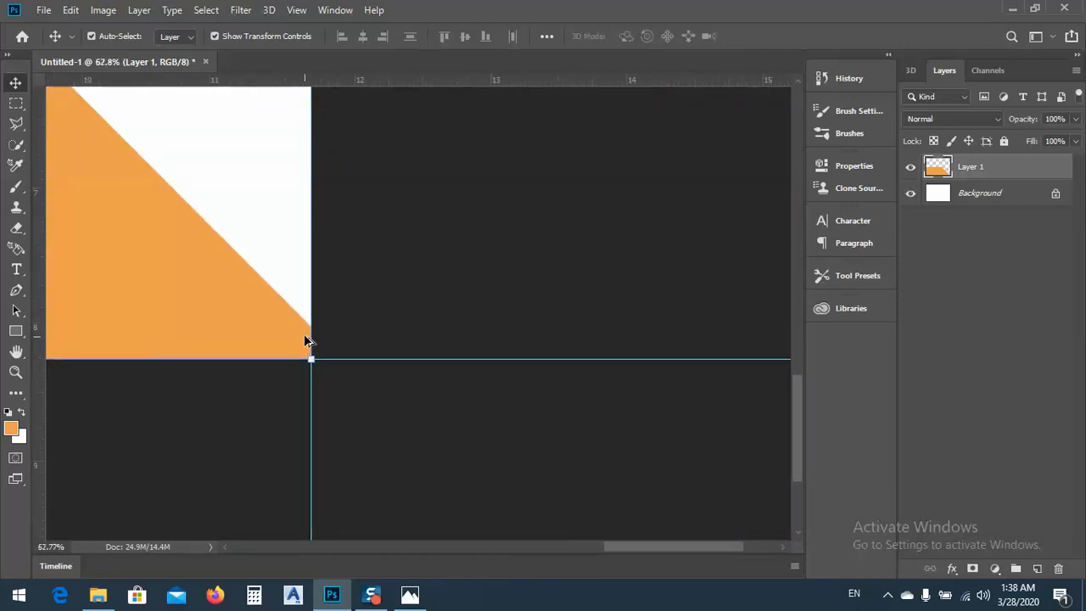
scroll(353, 332, down, 5)
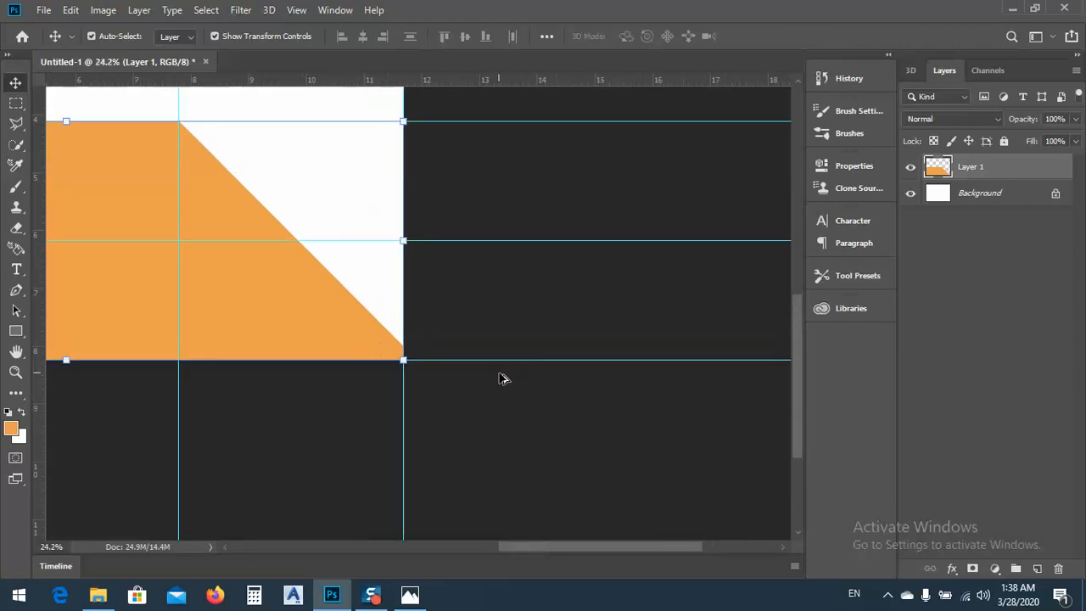
scroll(499, 378, down, 2)
click(353, 258)
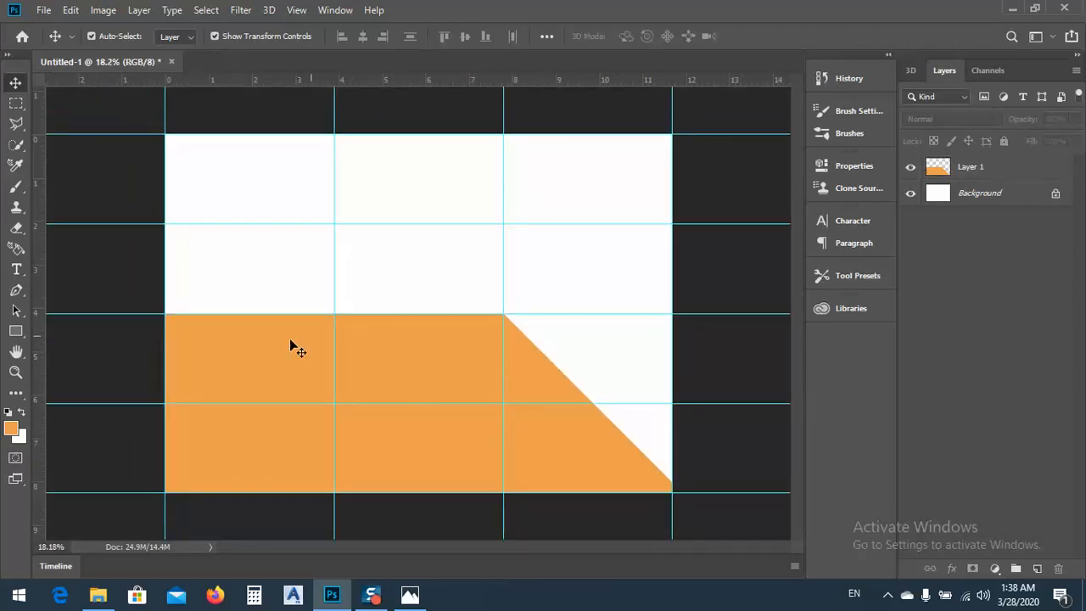
click(410, 595)
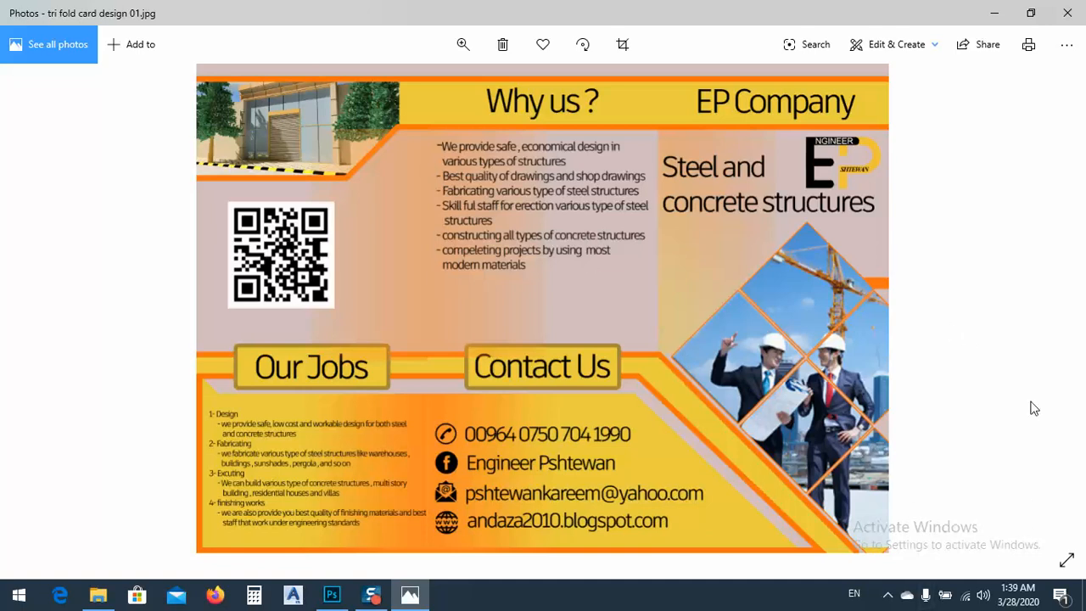
click(995, 12)
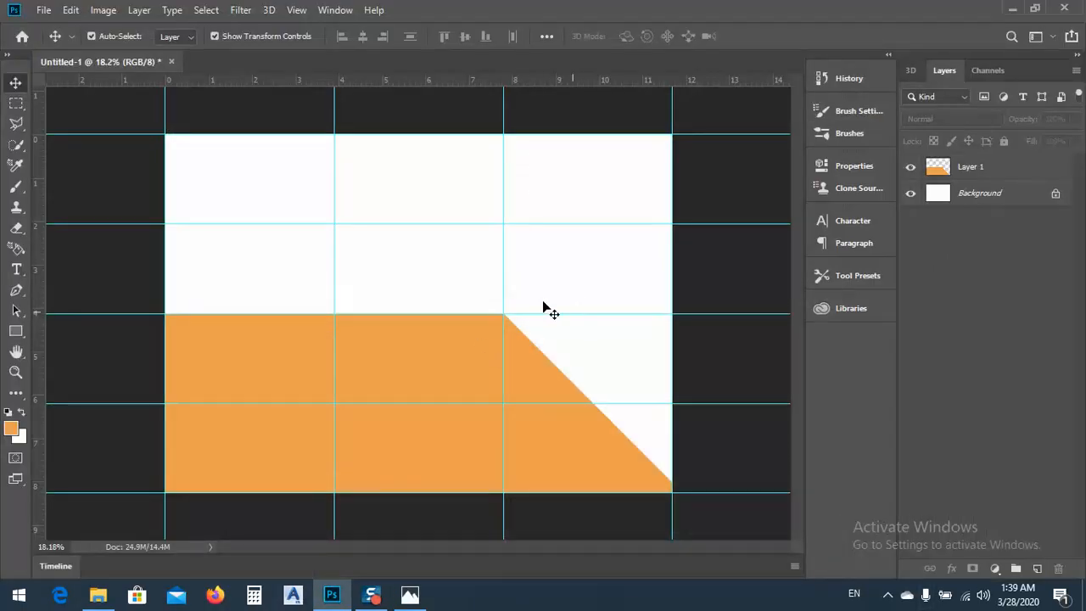
Draw a rectangle shape in the middle panel above the orange area and size it to 400 px by 400 px
click(15, 331)
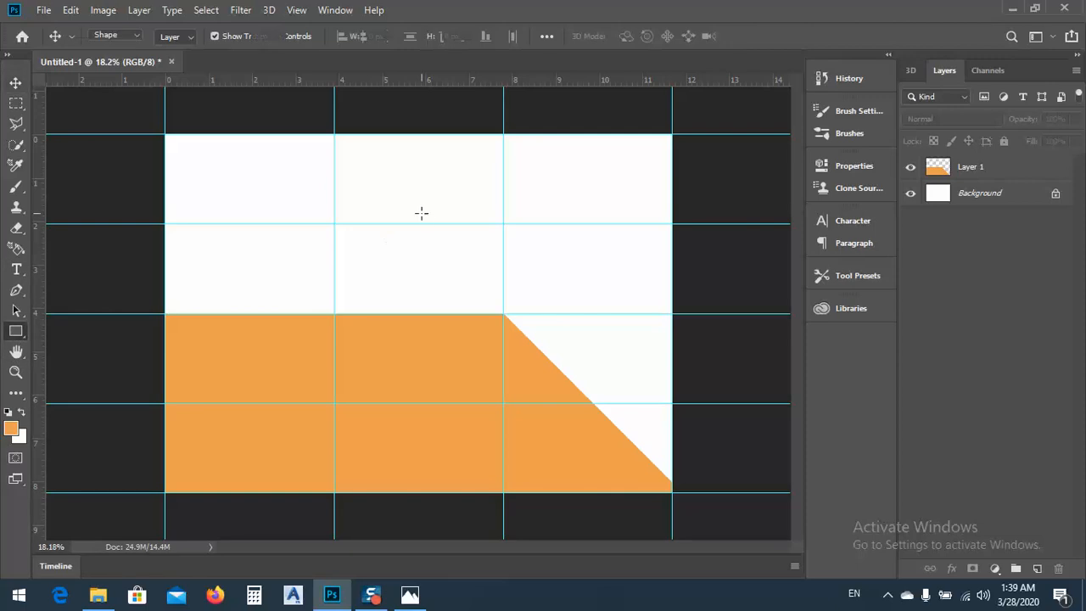
drag(396, 202, 479, 283)
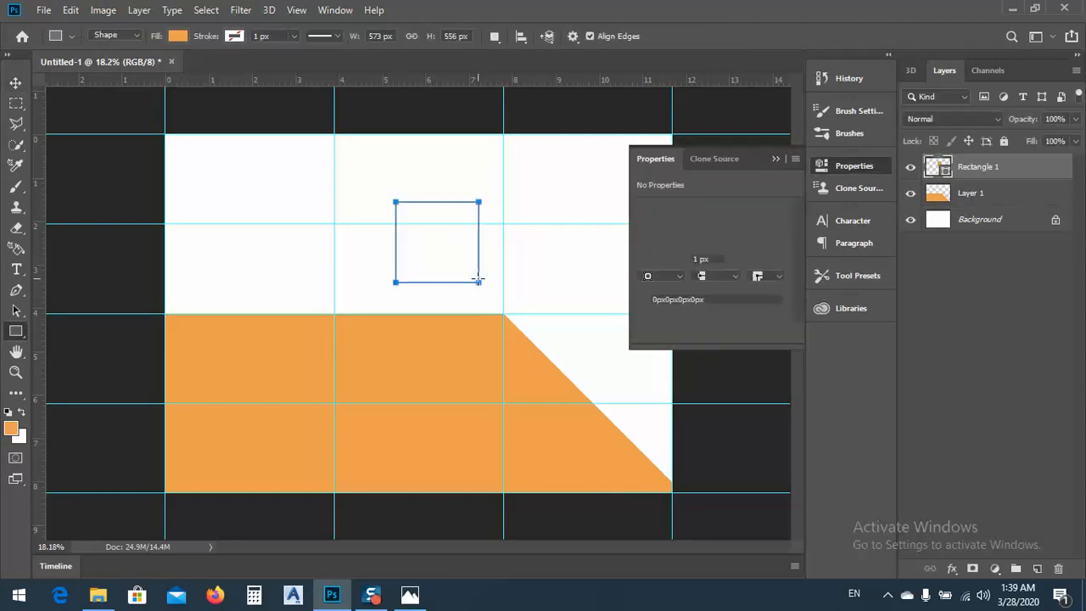
click(385, 37)
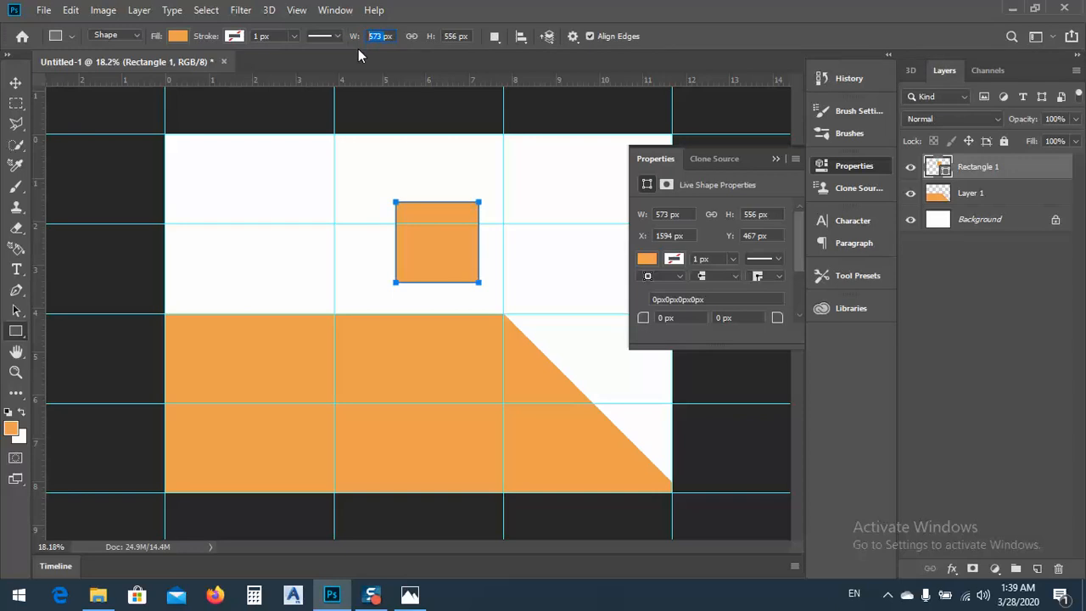
text(400px)
double_click(454, 36)
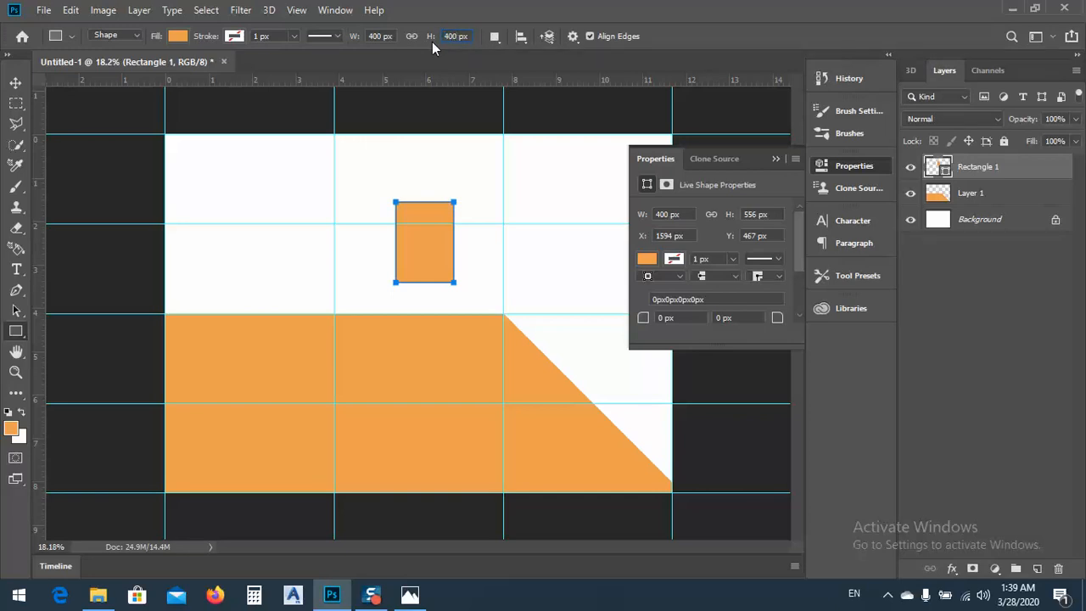
key(Return)
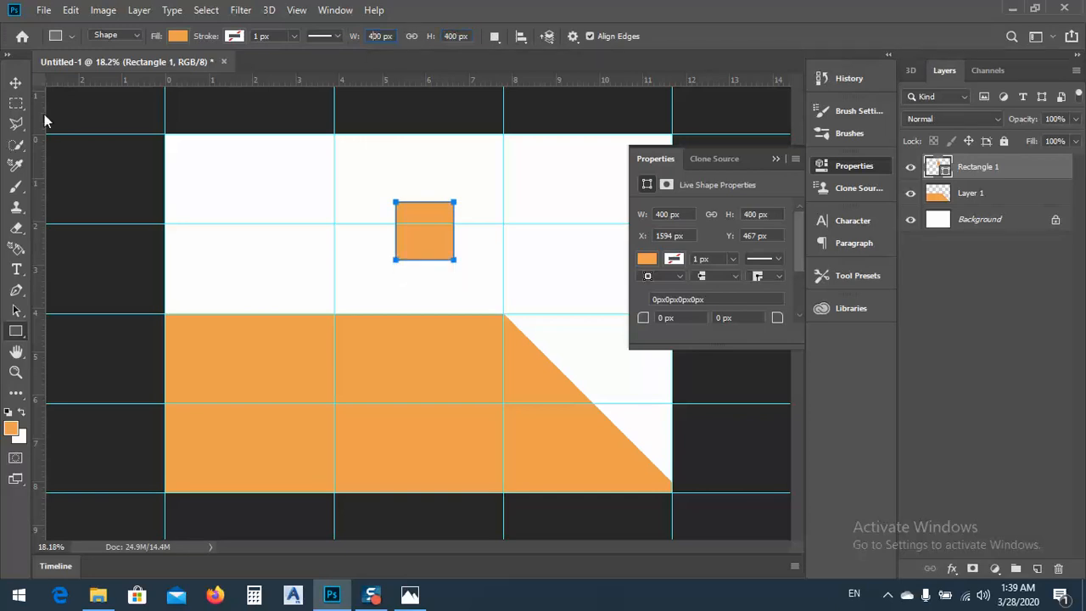
Move the square slightly left and down, then place a duplicate of it level on its right side
click(19, 84)
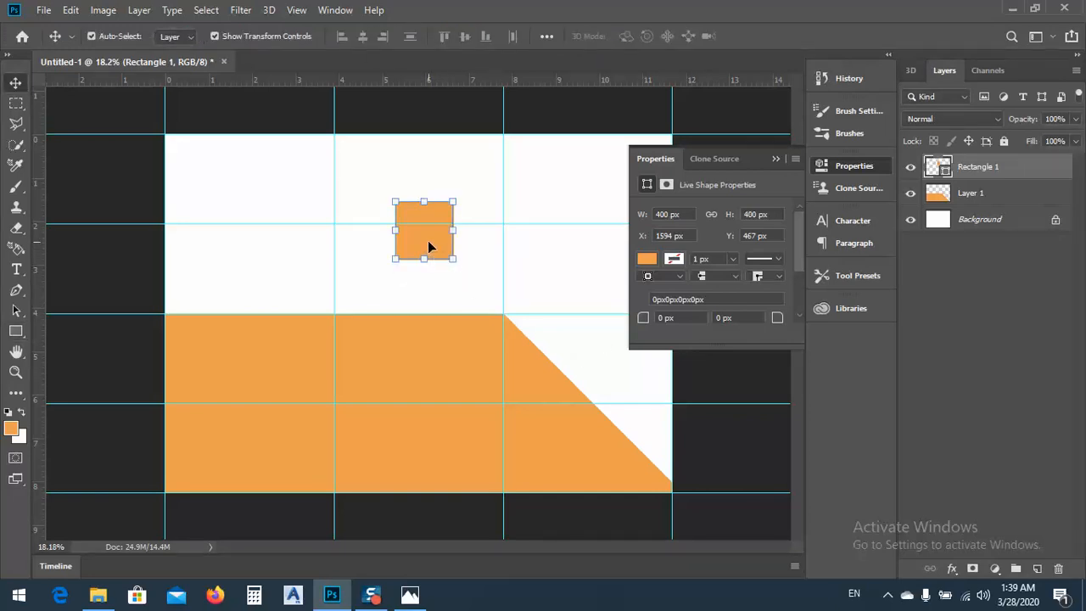
drag(429, 246, 408, 256)
click(775, 159)
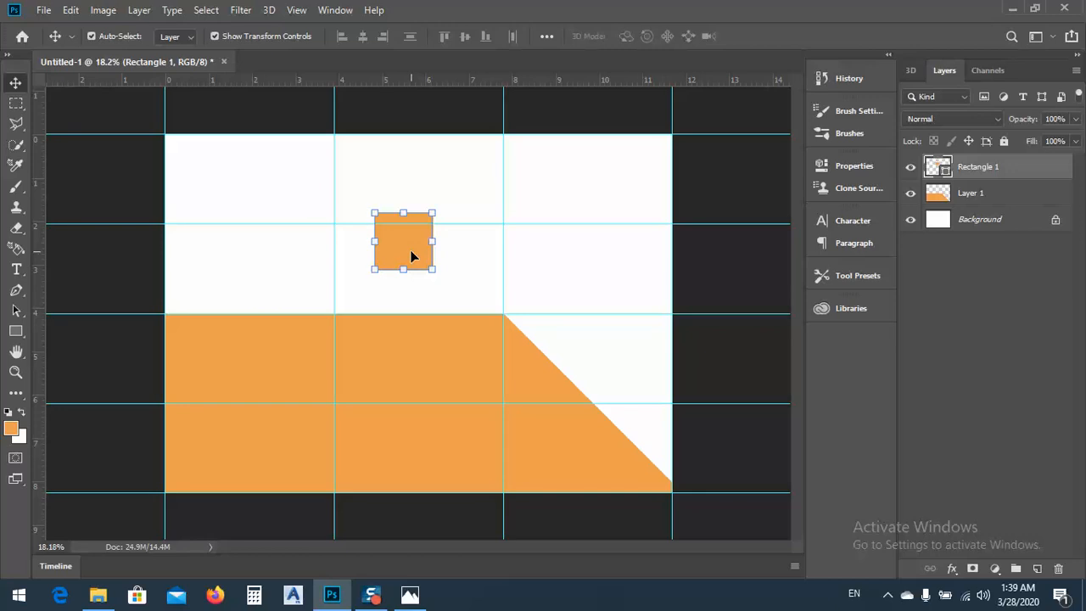
drag(404, 255, 476, 250)
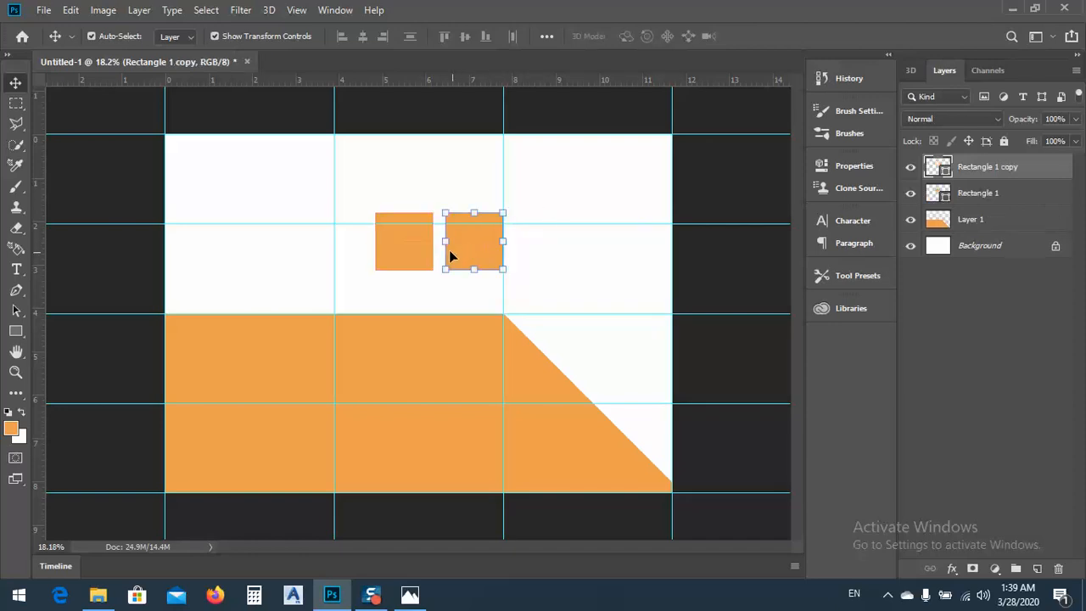
Shift the duplicated square toward the first one, leaving only a narrow gap between them
scroll(417, 228, up, 2)
scroll(439, 224, up, 3)
scroll(414, 473, up, 5)
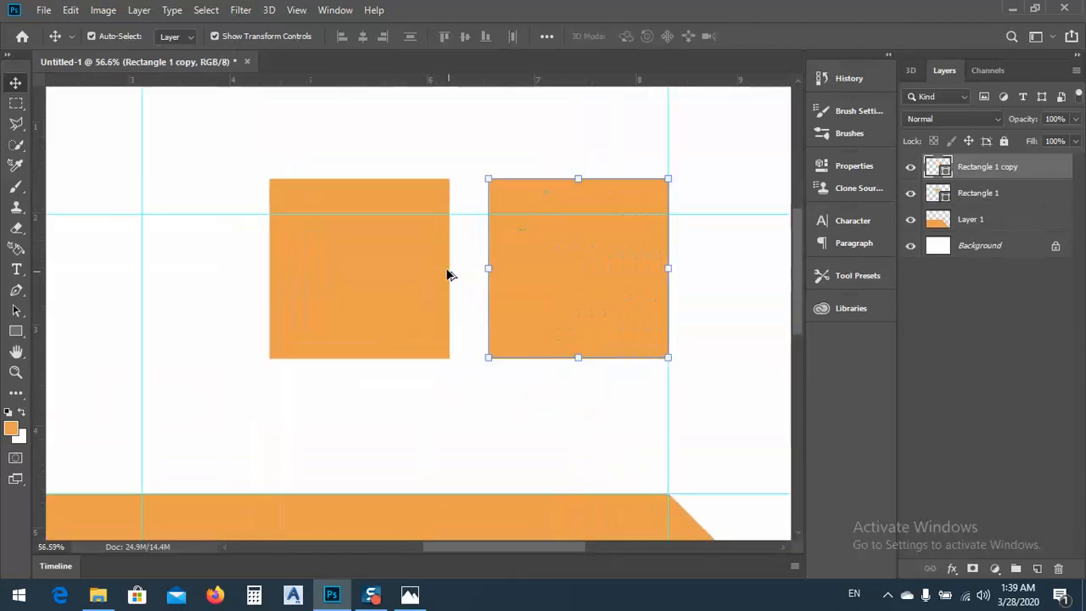
drag(604, 284, 569, 291)
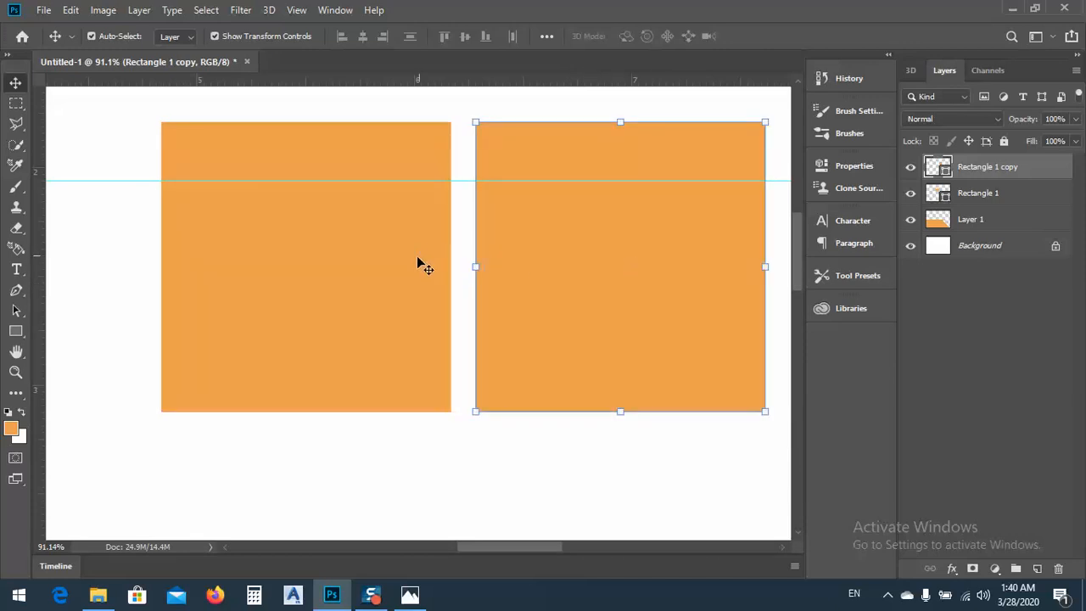
scroll(422, 266, down, 4)
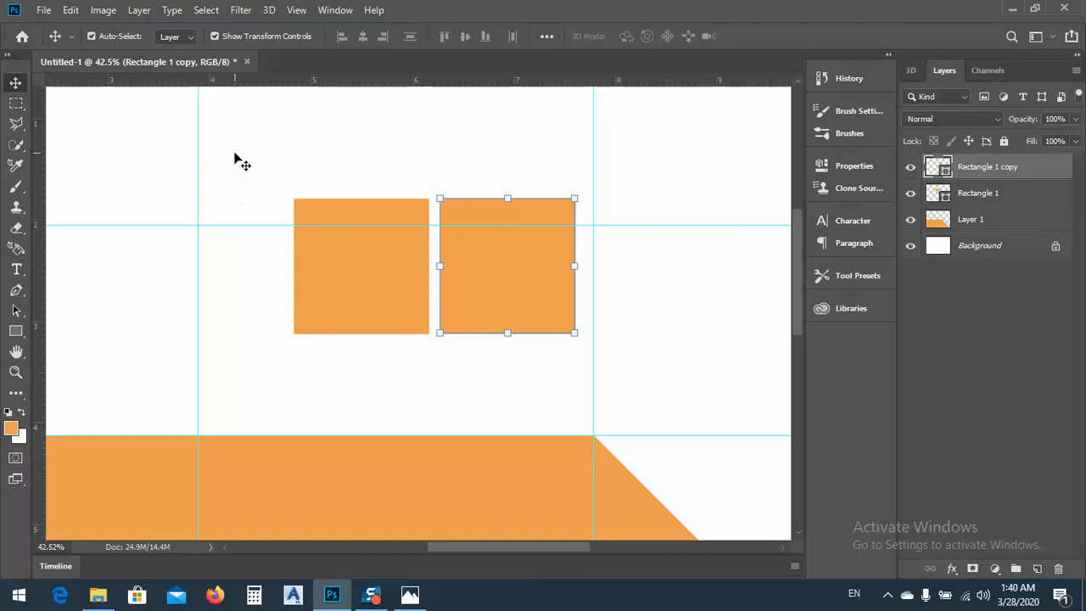
Duplicate both squares directly above the originals and adjust the new row to leave a narrow horizontal gap
drag(241, 163, 638, 366)
scroll(469, 363, down, 2)
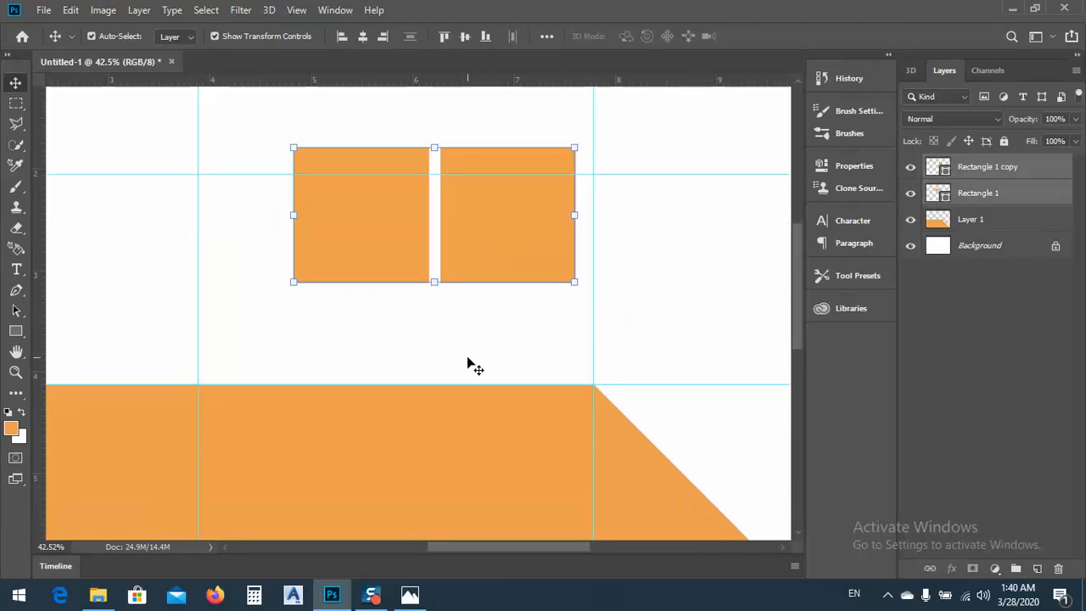
scroll(468, 363, up, 6)
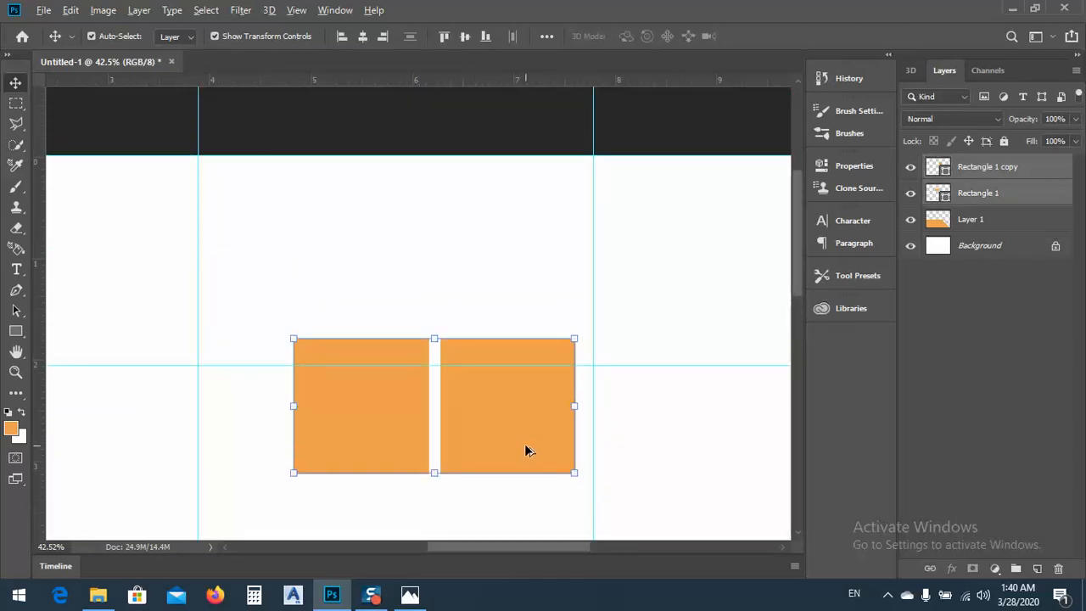
drag(527, 451, 528, 308)
scroll(436, 348, up, 5)
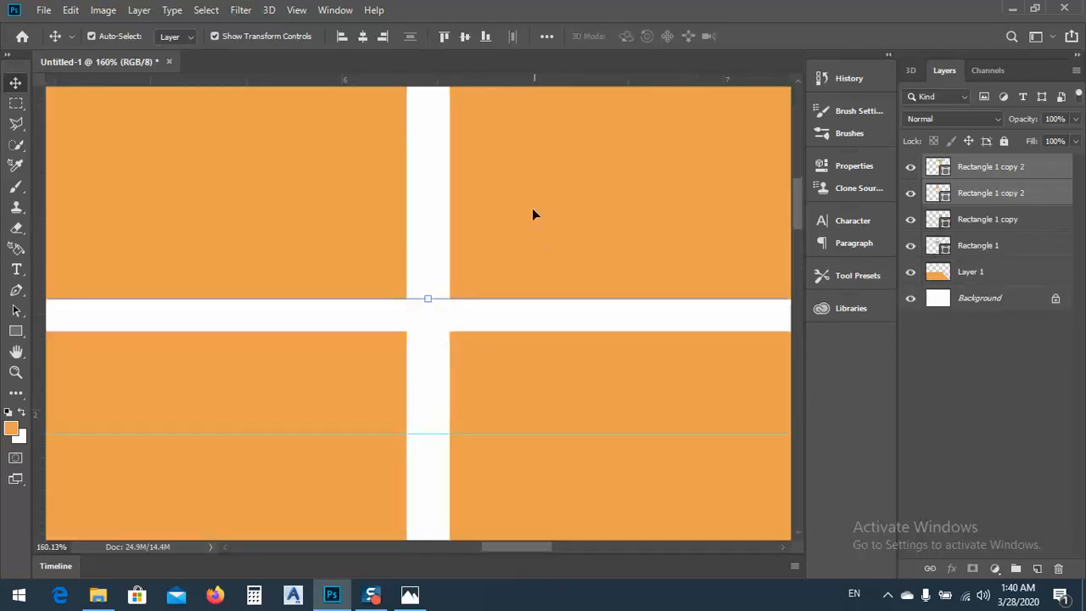
mouse_move(516, 197)
mouse_down()
mouse_move(516, 222)
mouse_move(517, 206)
mouse_up()
scroll(496, 242, down, 5)
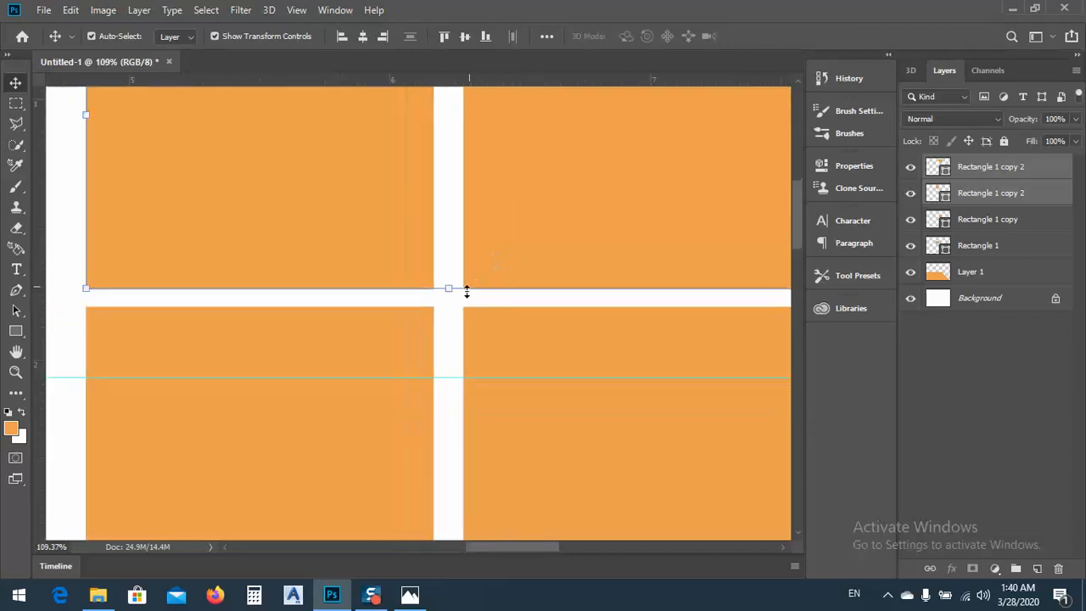
Move the two right-hand squares closer to the left column to narrow the vertical gap
drag(657, 481, 478, 269)
click(650, 410)
scroll(413, 362, down, 1)
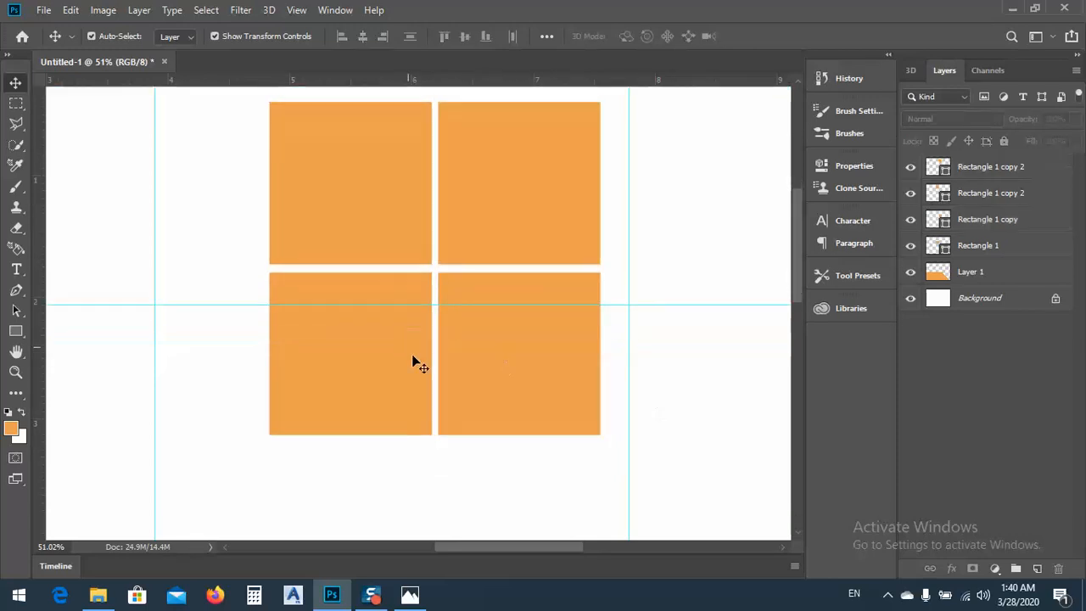
Duplicate the upper pair of squares upward to form a third row with the same narrow gap
scroll(421, 369, up, 4)
scroll(429, 371, up, 1)
drag(618, 240, 246, 406)
drag(346, 384, 345, 212)
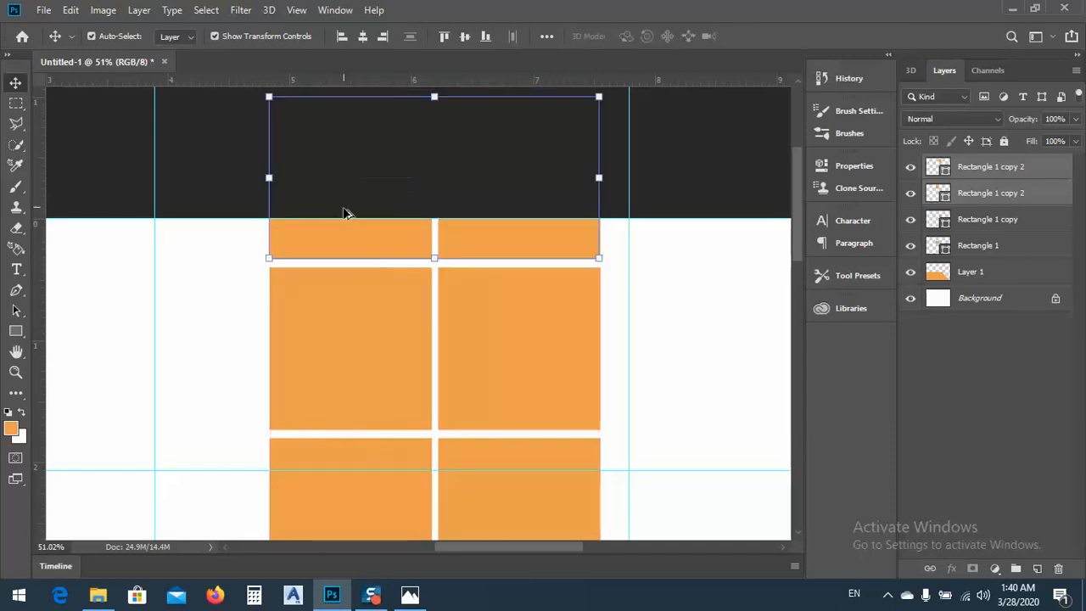
Select all six orange squares and move the grid into the right-hand panel, above the orange shape's diagonal edge
scroll(424, 337, down, 2)
scroll(424, 337, down, 2)
scroll(419, 347, down, 1)
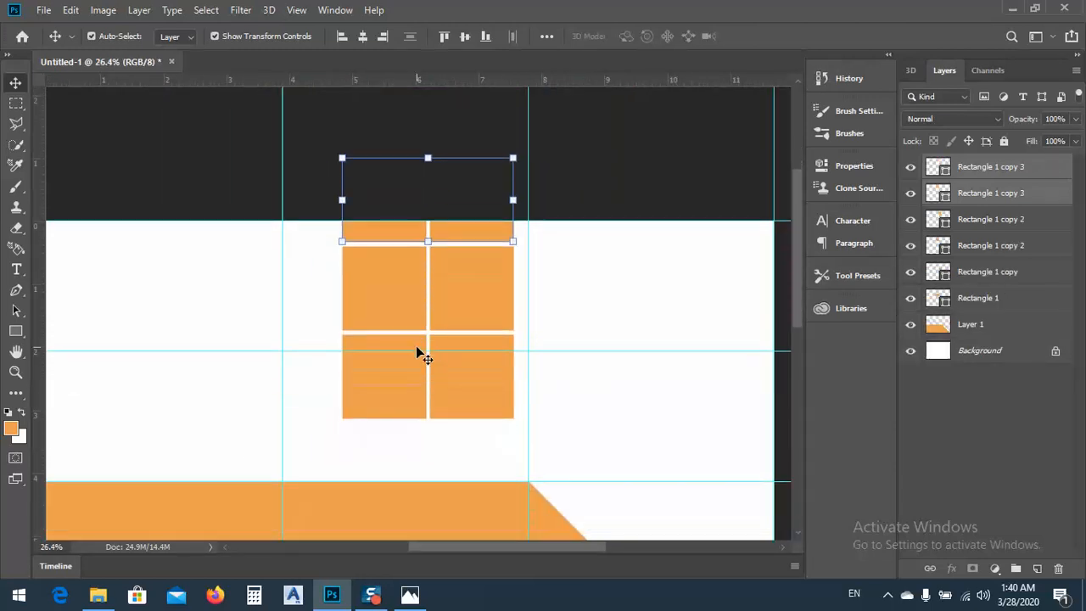
scroll(419, 347, down, 2)
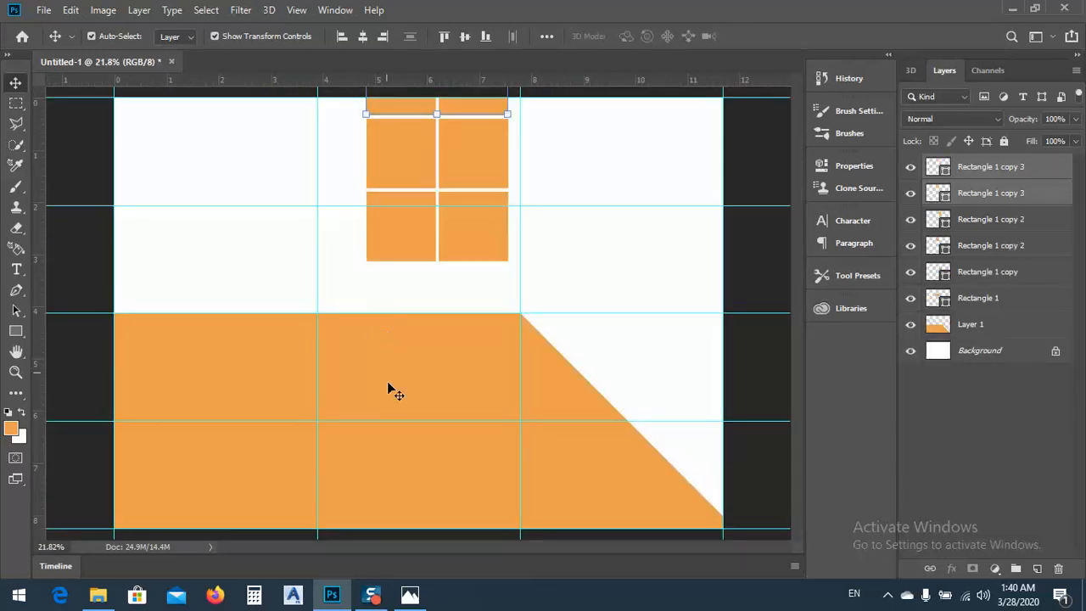
scroll(401, 429, down, 1)
click(369, 128)
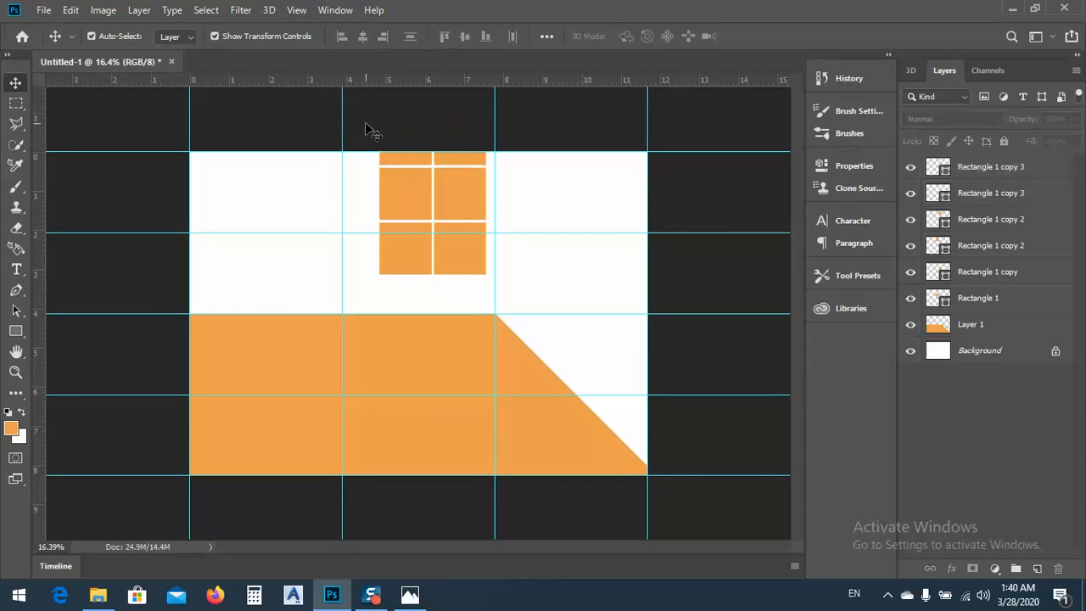
drag(359, 101, 525, 293)
drag(448, 248, 617, 348)
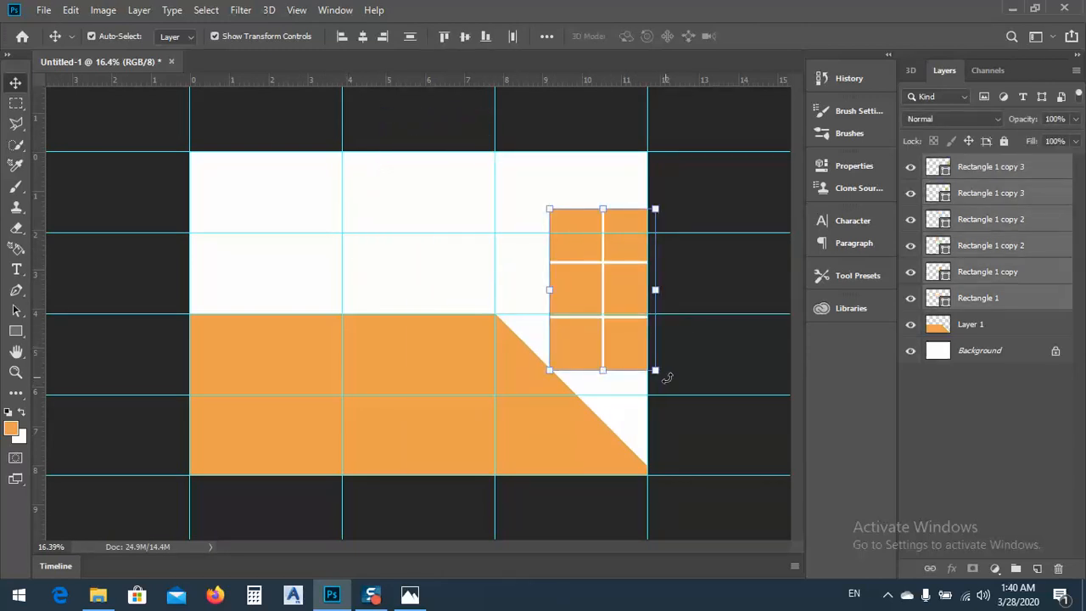
Rotate the grid of squares to -45° and move it down toward the orange shape's diagonal edge
drag(669, 379, 703, 329)
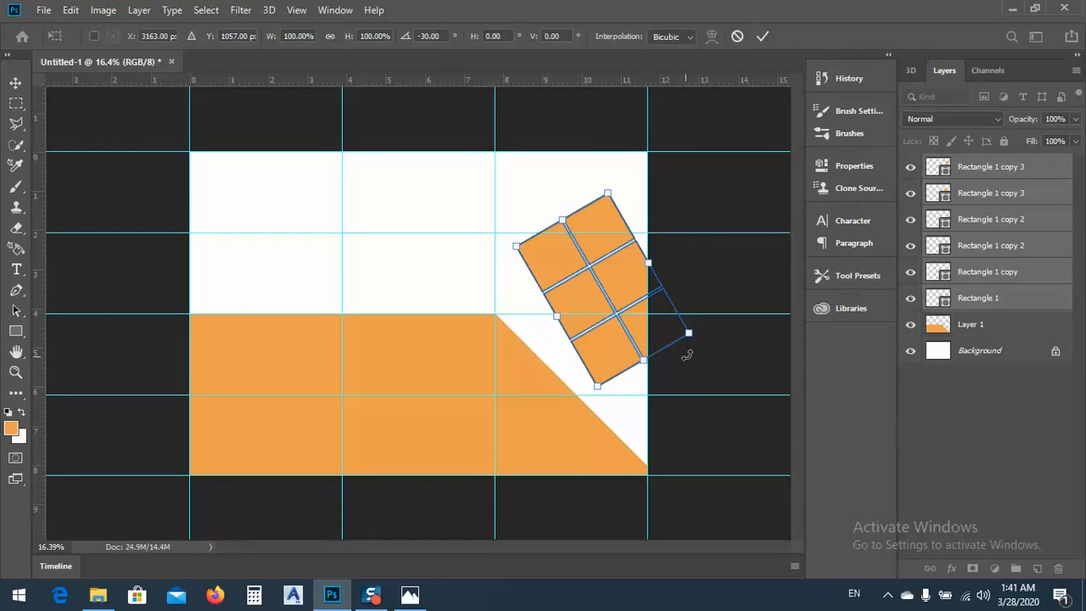
drag(693, 340, 709, 316)
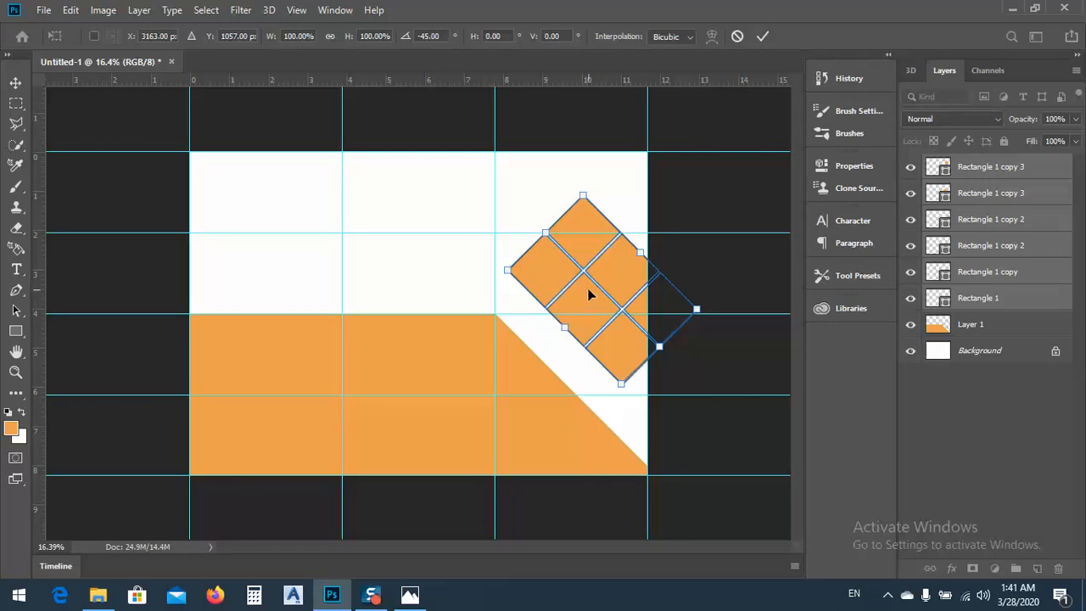
drag(589, 293, 590, 334)
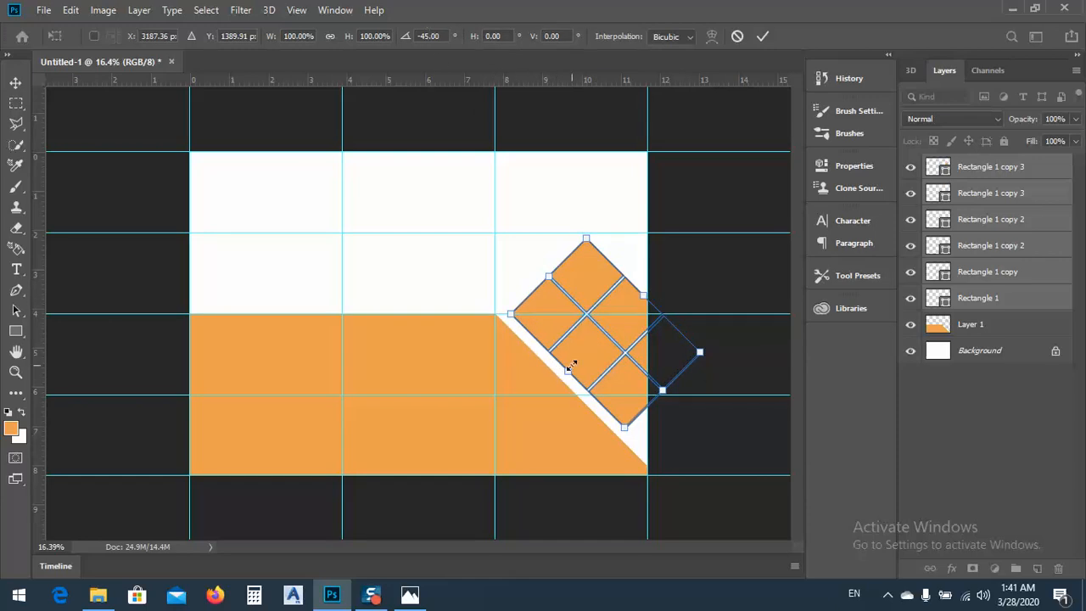
Shift the rotated grid left to leave a narrow white gap along the diagonal edge, apply the transform and deselect it
scroll(528, 316, up, 6)
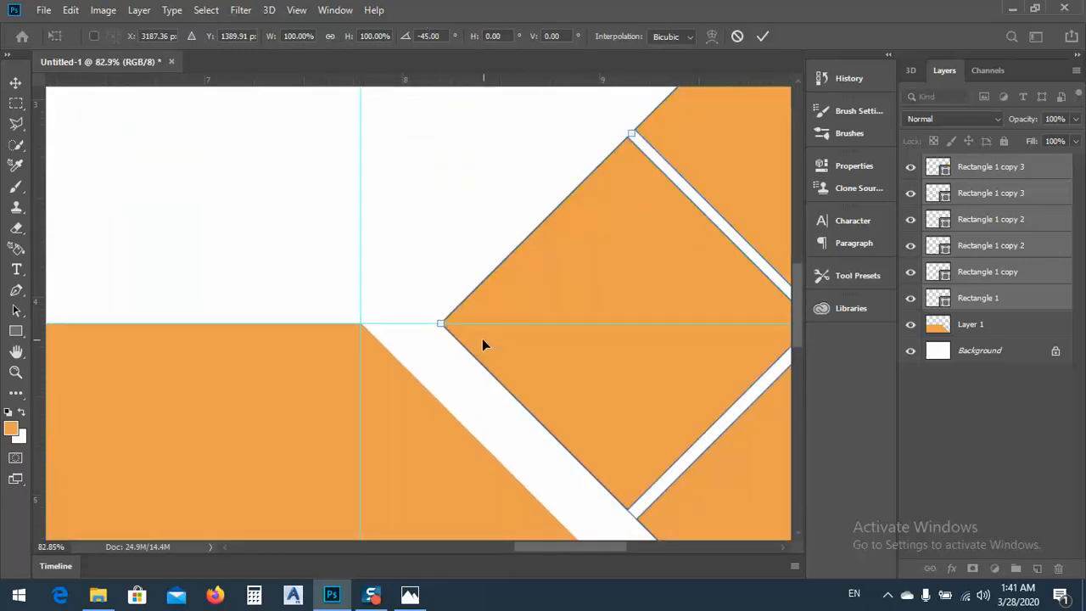
mouse_move(509, 340)
mouse_down()
mouse_move(519, 344)
mouse_move(477, 343)
mouse_move(513, 343)
mouse_up()
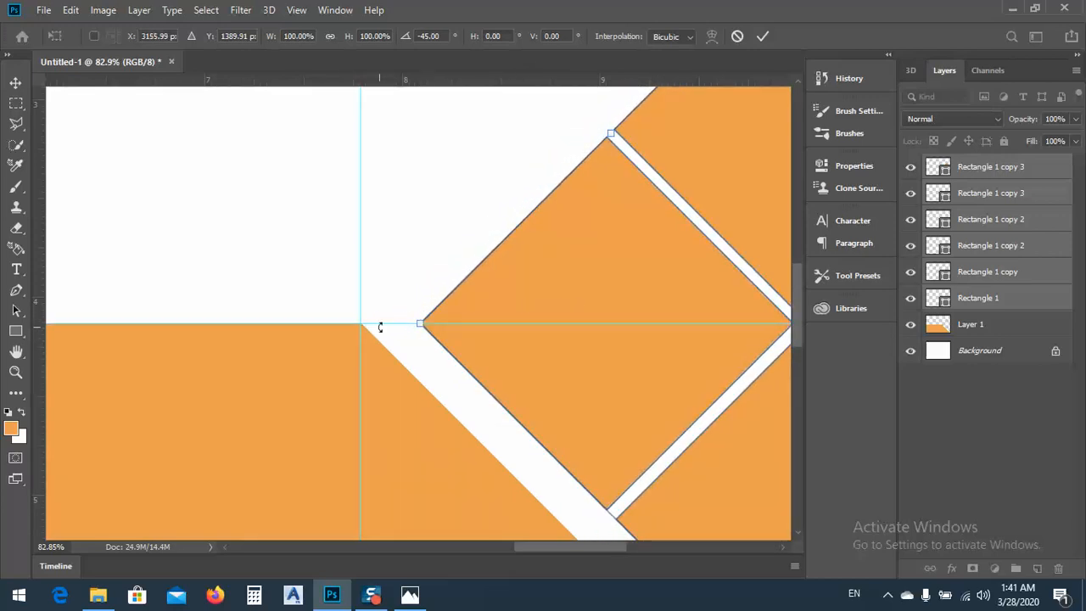
scroll(414, 311, down, 2)
scroll(414, 310, down, 7)
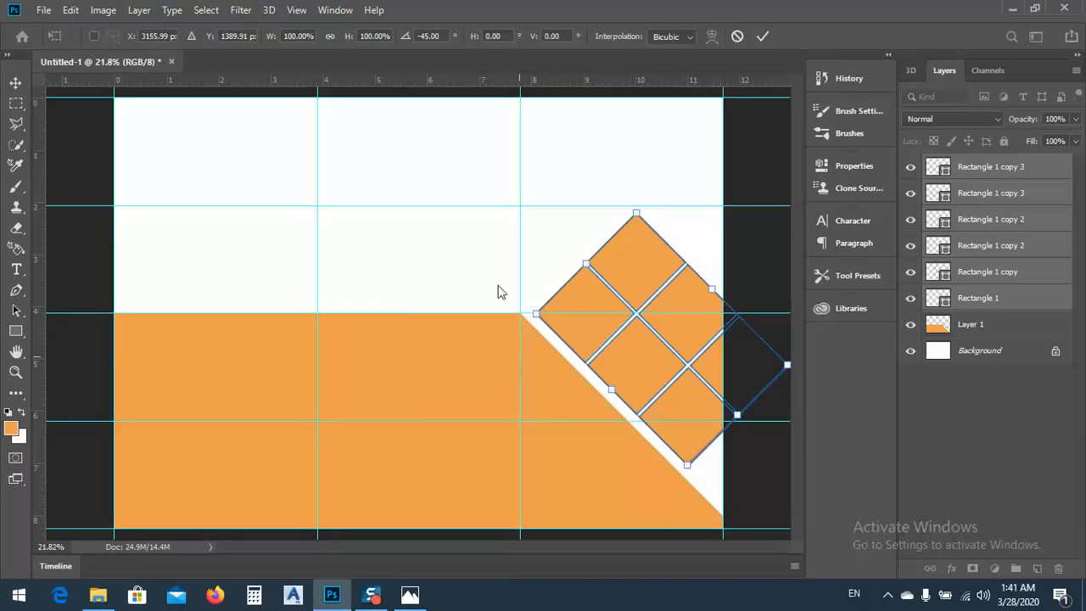
key(Return)
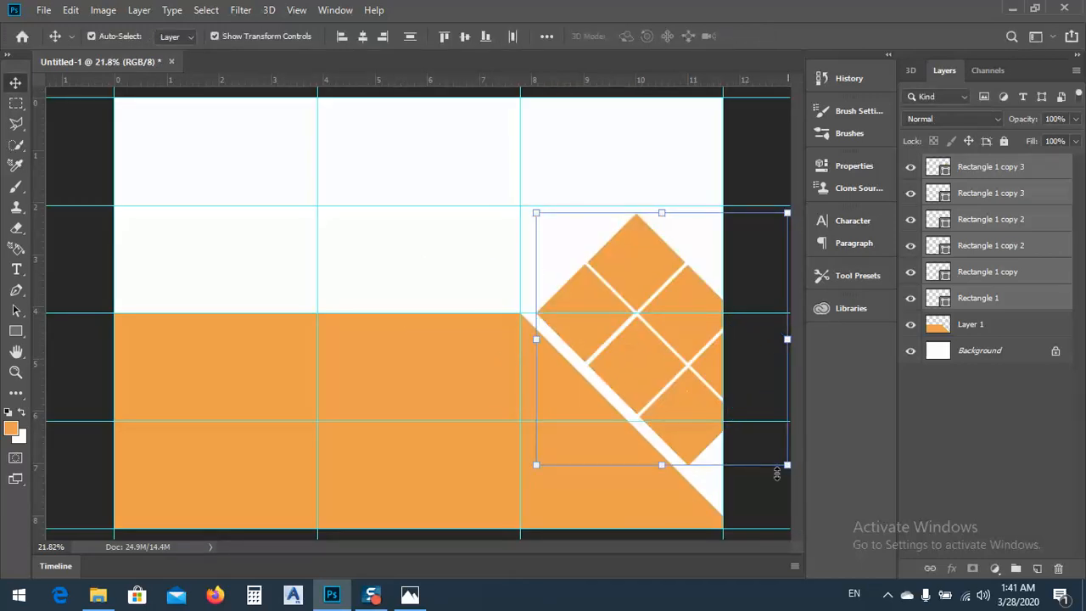
click(507, 278)
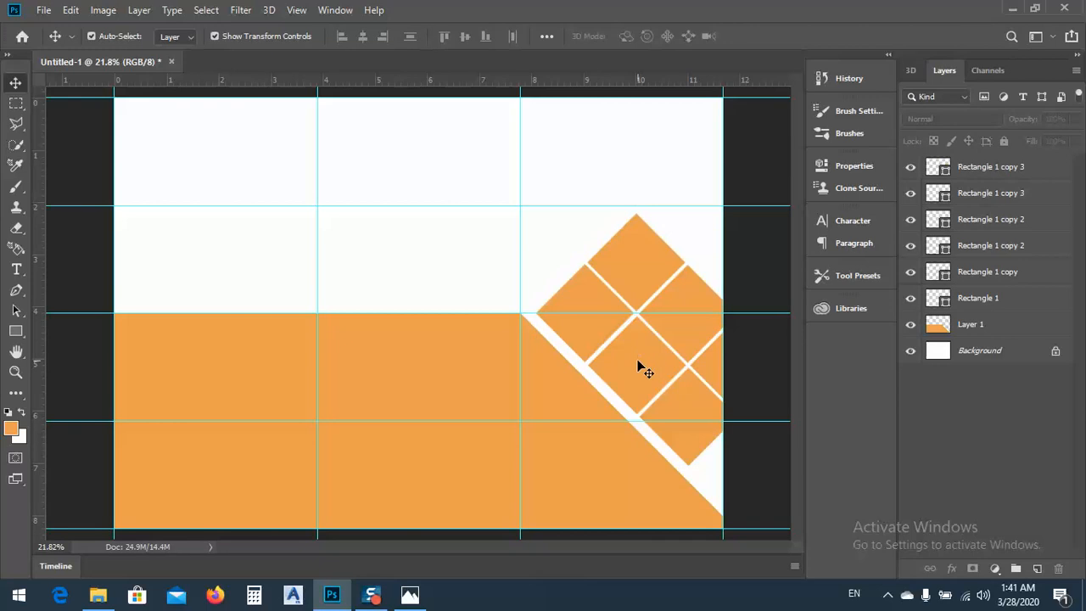
On Layer 1, make a Polygonal Lasso selection enclosing an even band along the orange shape's upper and diagonal edges
click(443, 379)
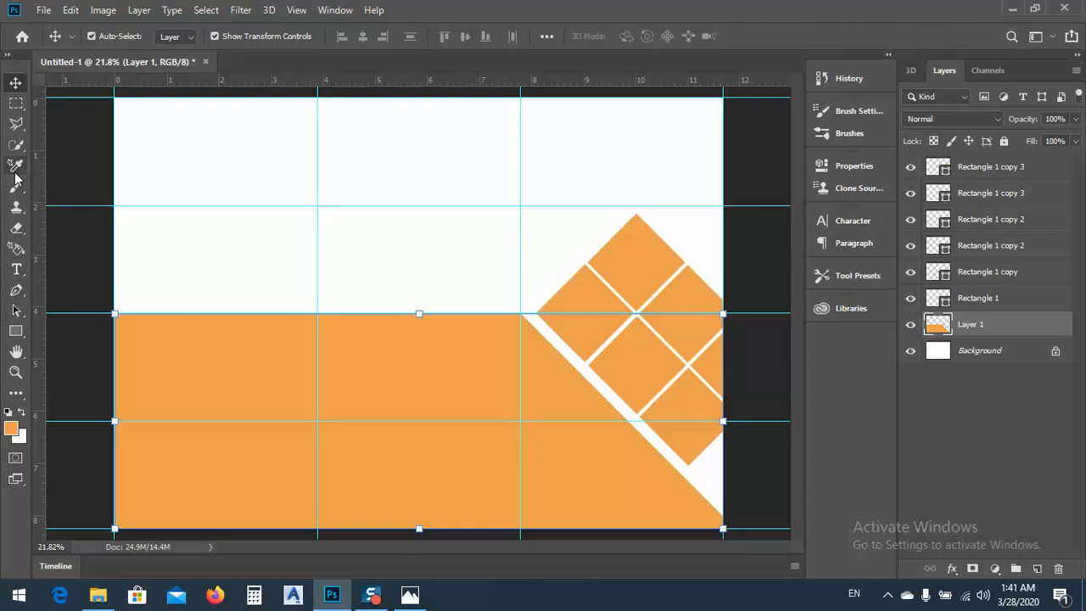
click(15, 125)
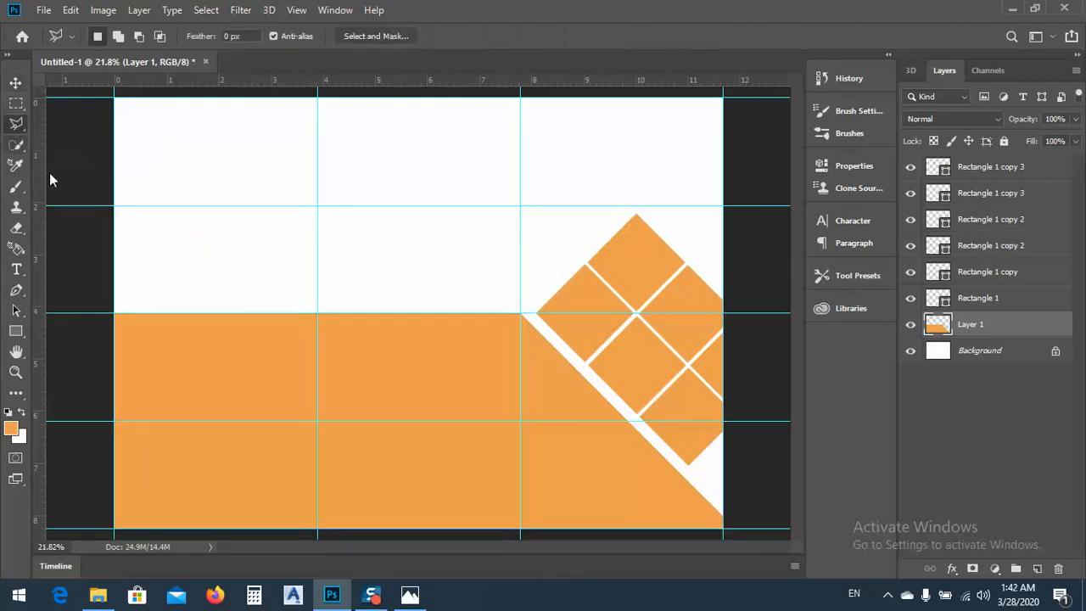
click(107, 339)
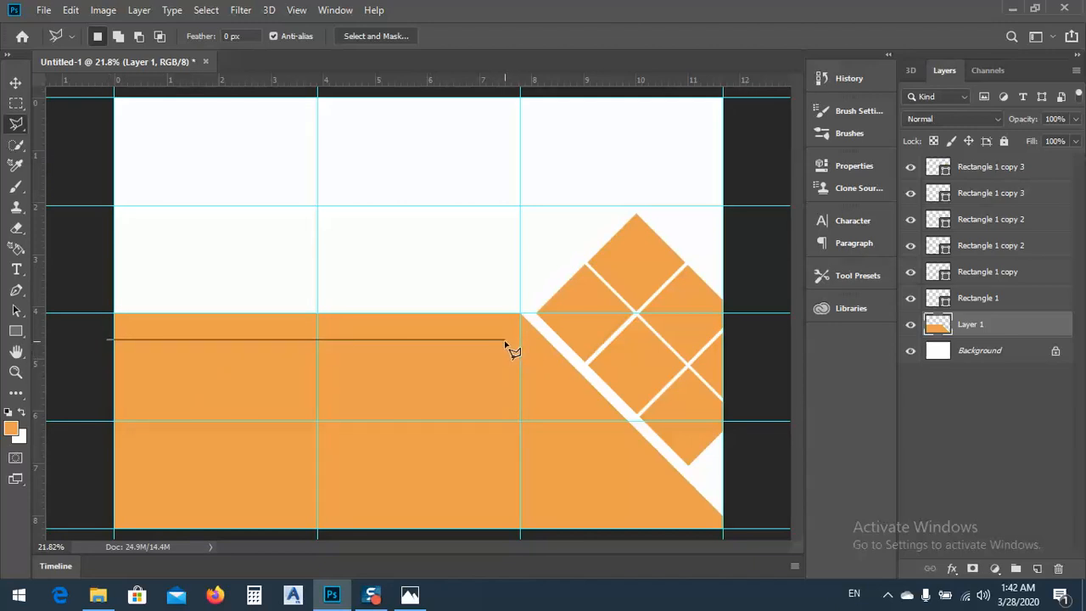
click(505, 340)
click(694, 528)
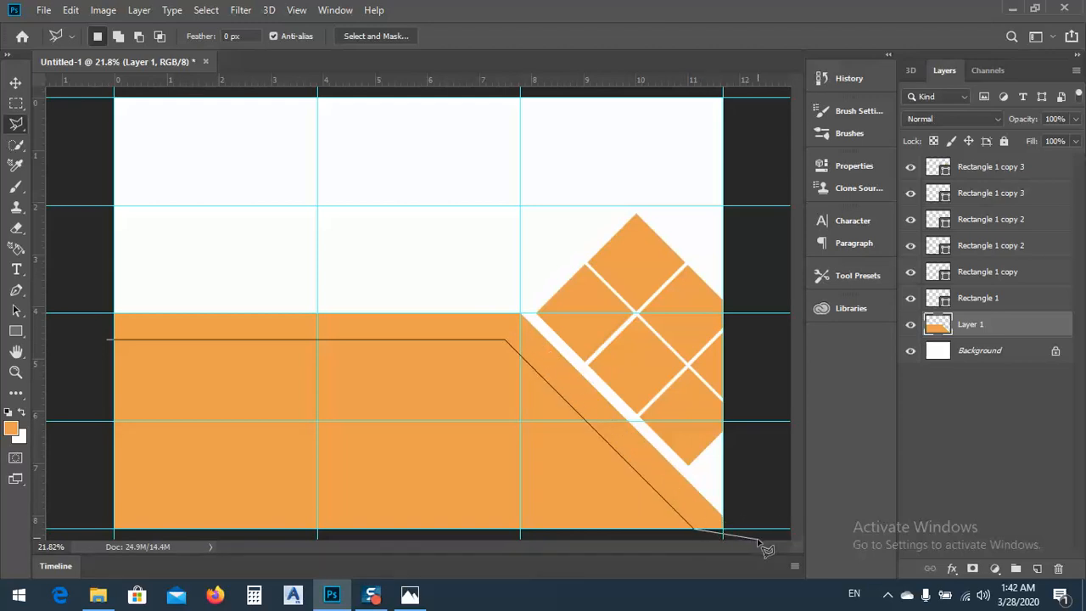
click(761, 539)
click(766, 475)
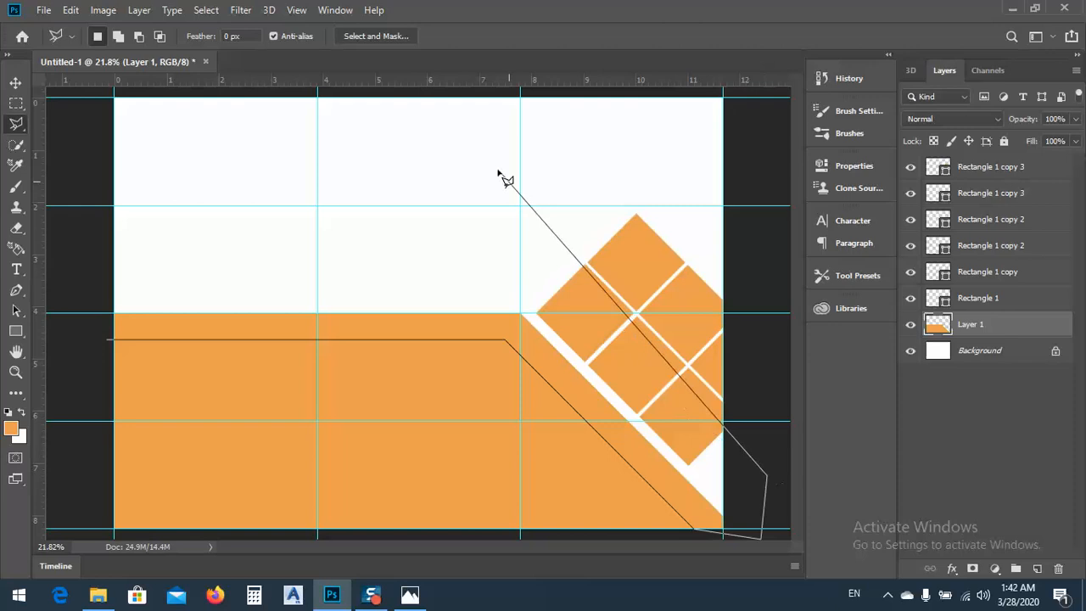
click(504, 168)
click(87, 231)
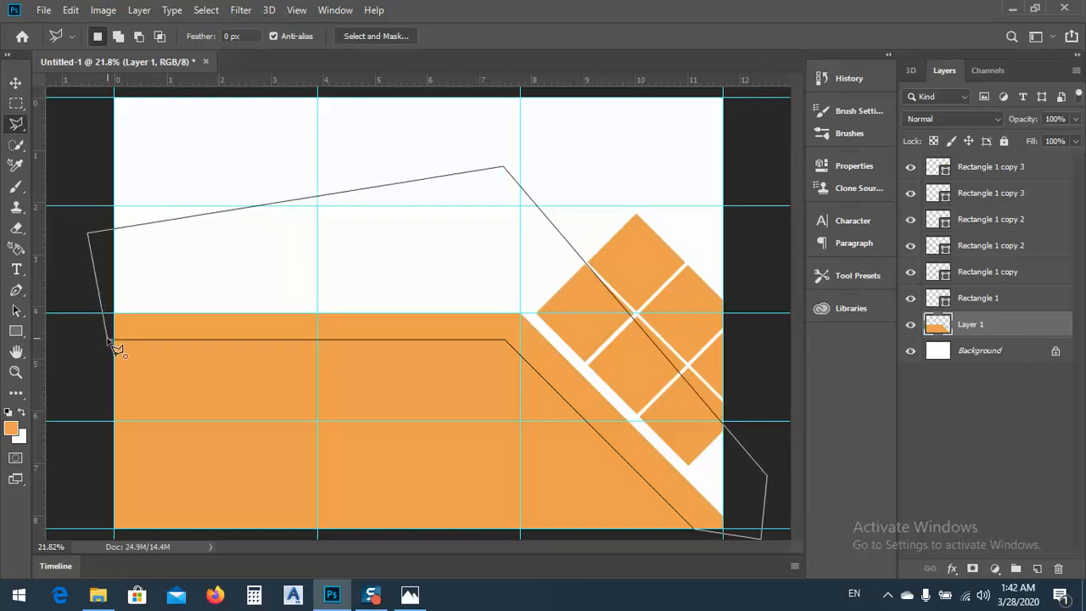
click(108, 340)
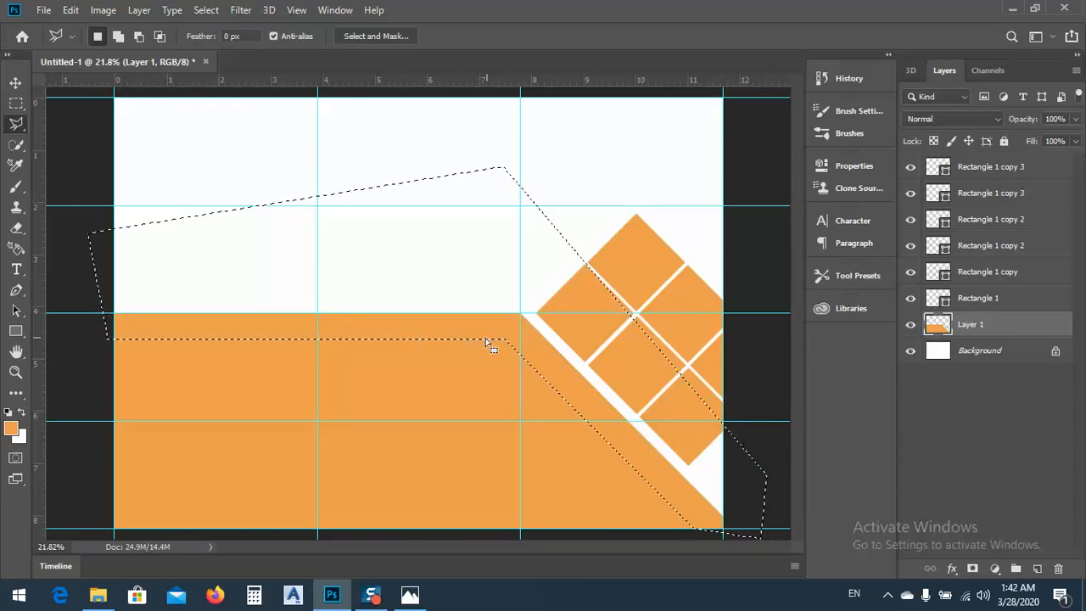
Cut the selected band out of the orange shape onto its own layer with Layer Via Cut
click(15, 84)
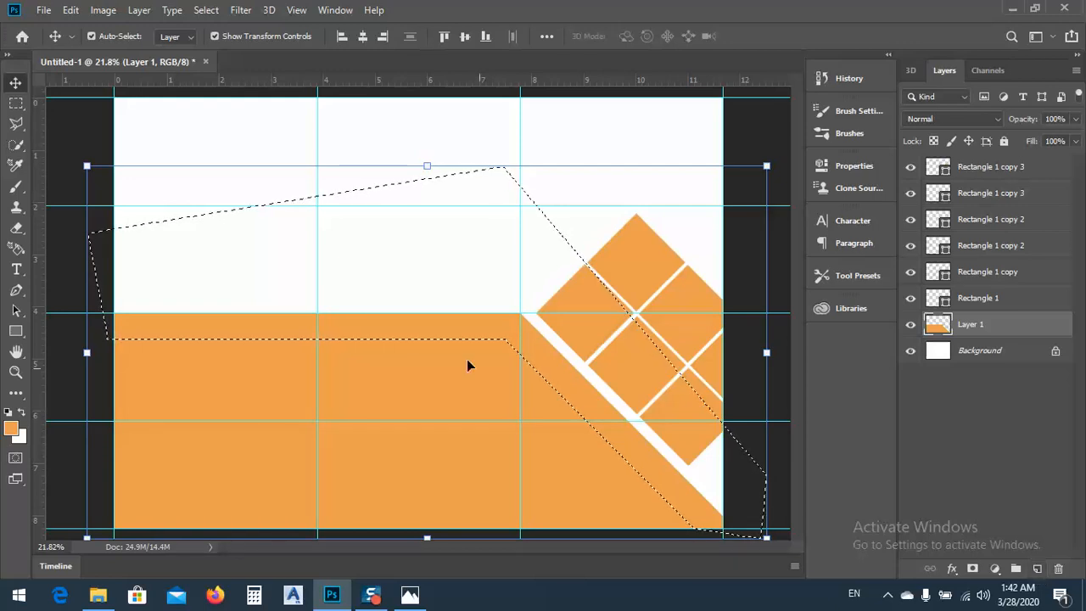
right_click(384, 331)
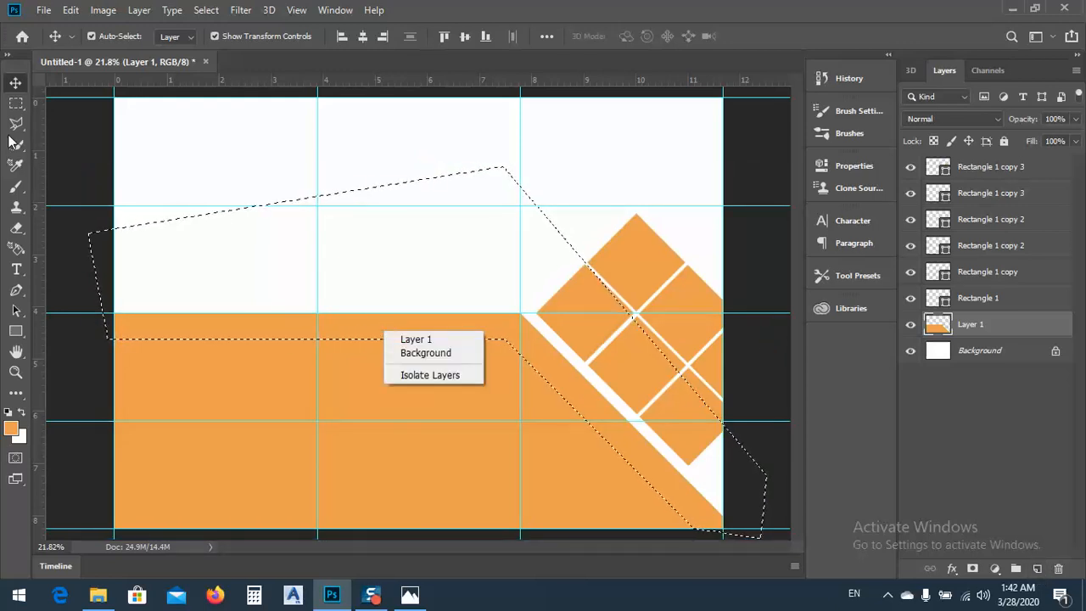
click(13, 109)
click(13, 109)
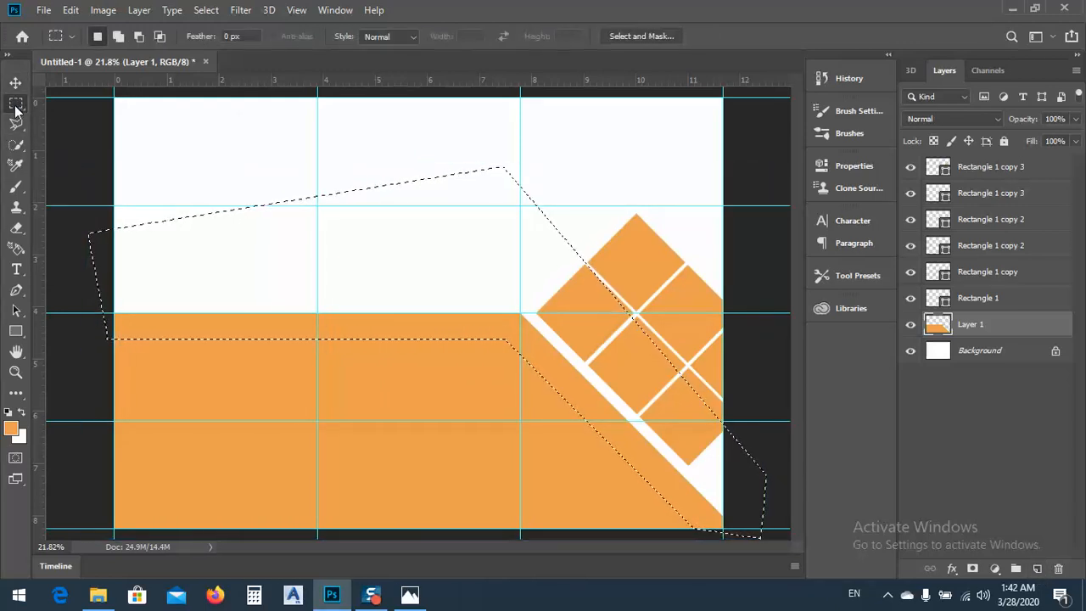
right_click(228, 324)
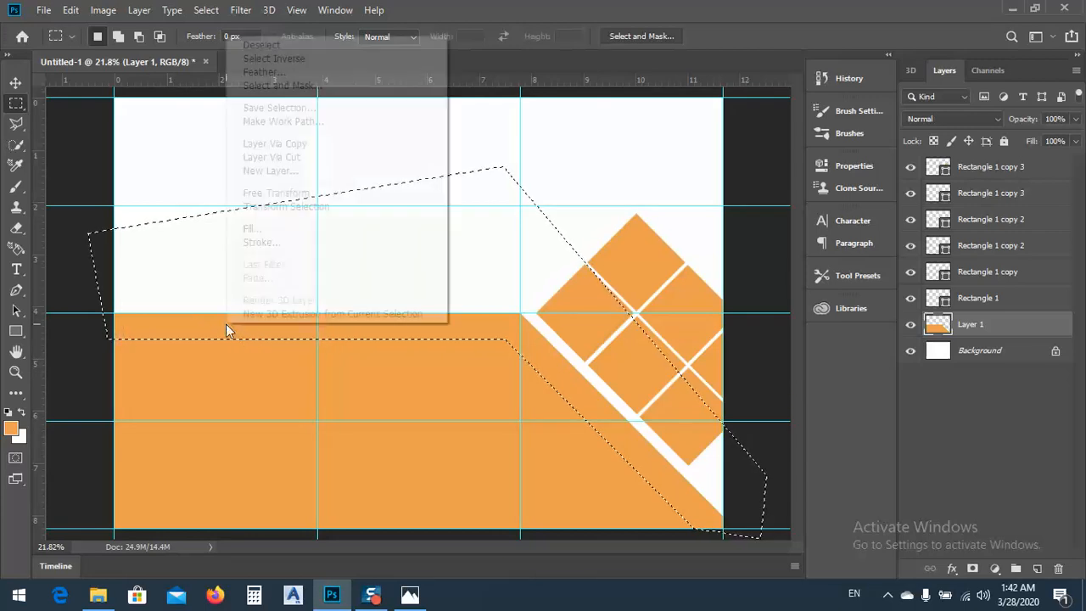
click(267, 162)
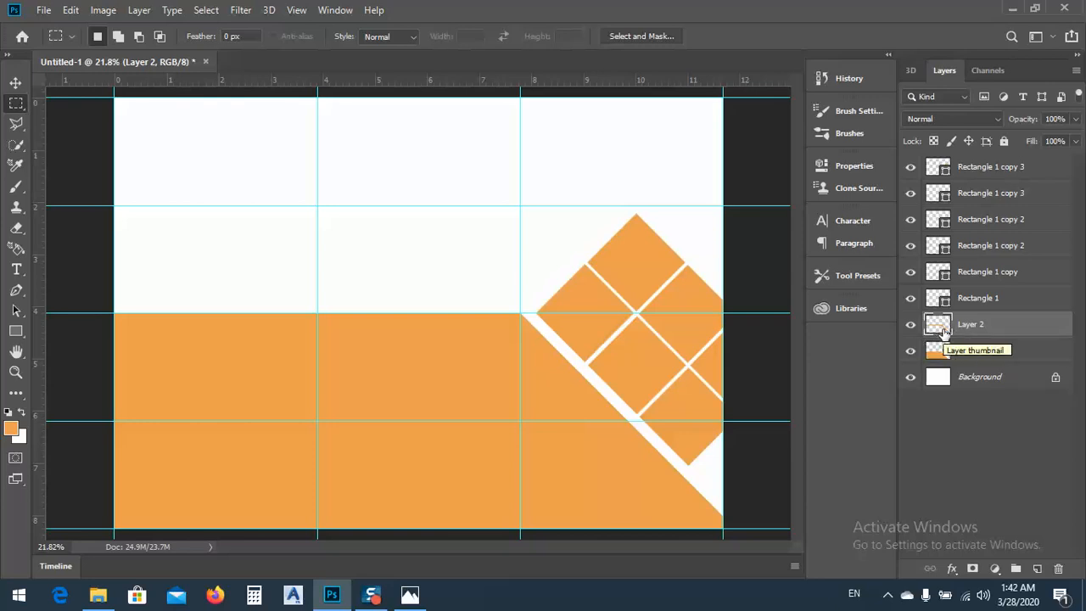
Enable a Stroke effect on Layer 2, the cut-out band, and open the stroke settings
click(15, 83)
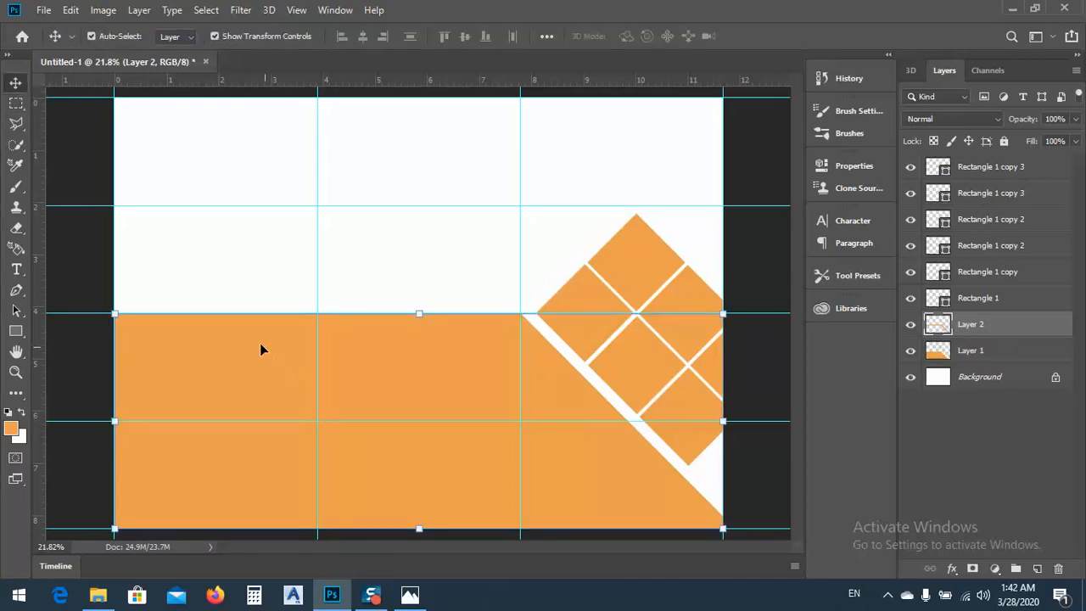
click(985, 350)
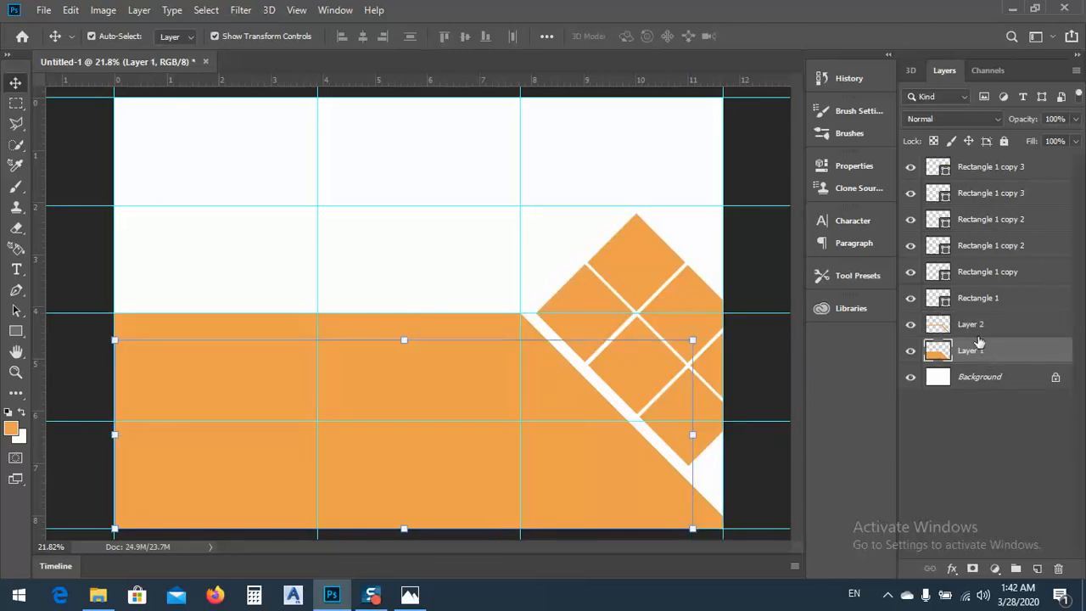
click(967, 328)
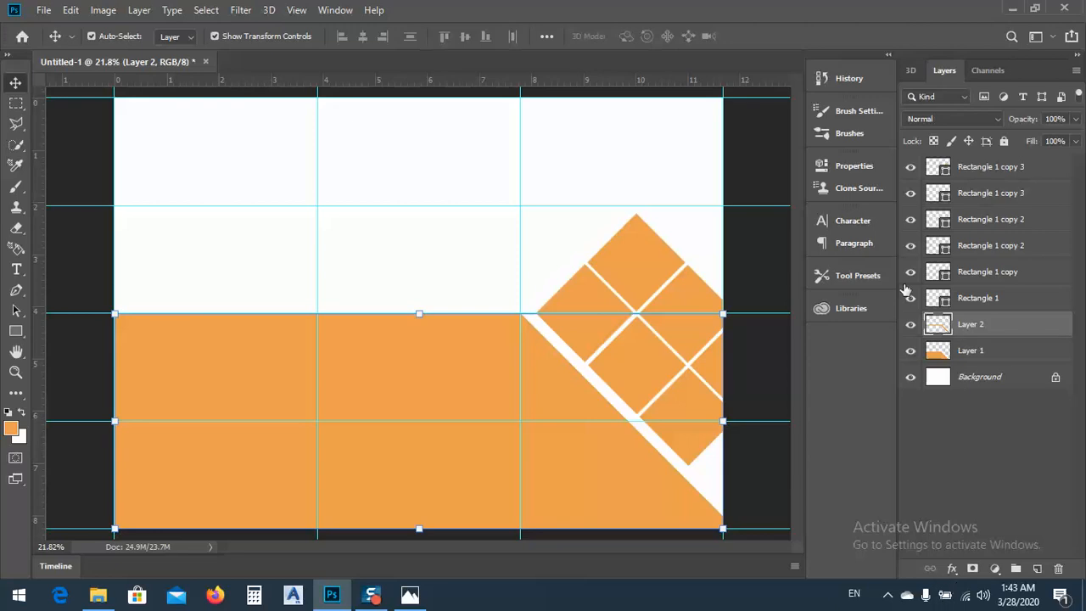
double_click(1059, 328)
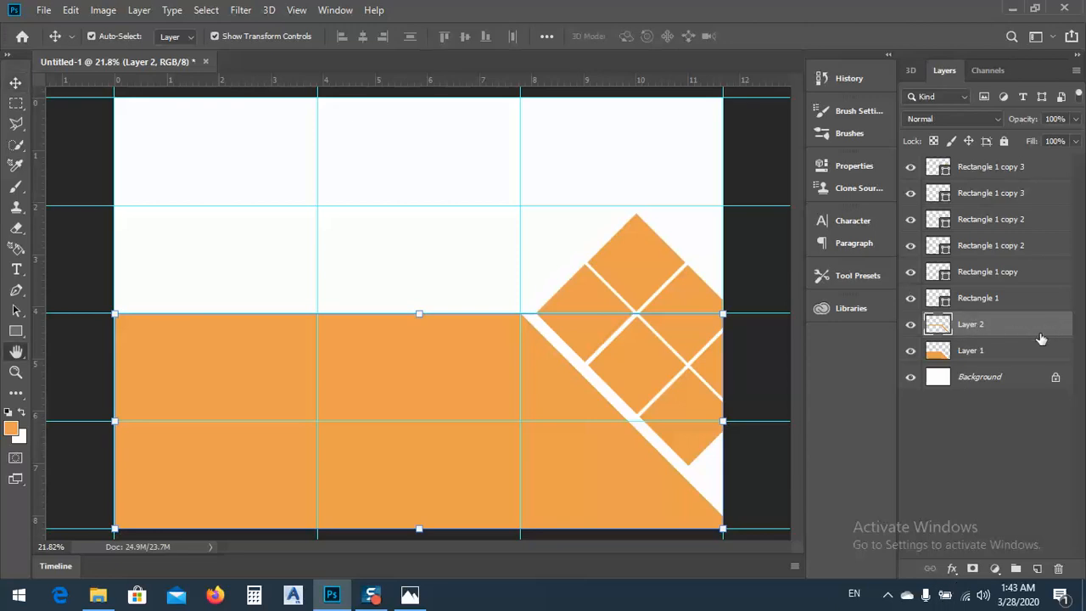
drag(766, 133, 928, 70)
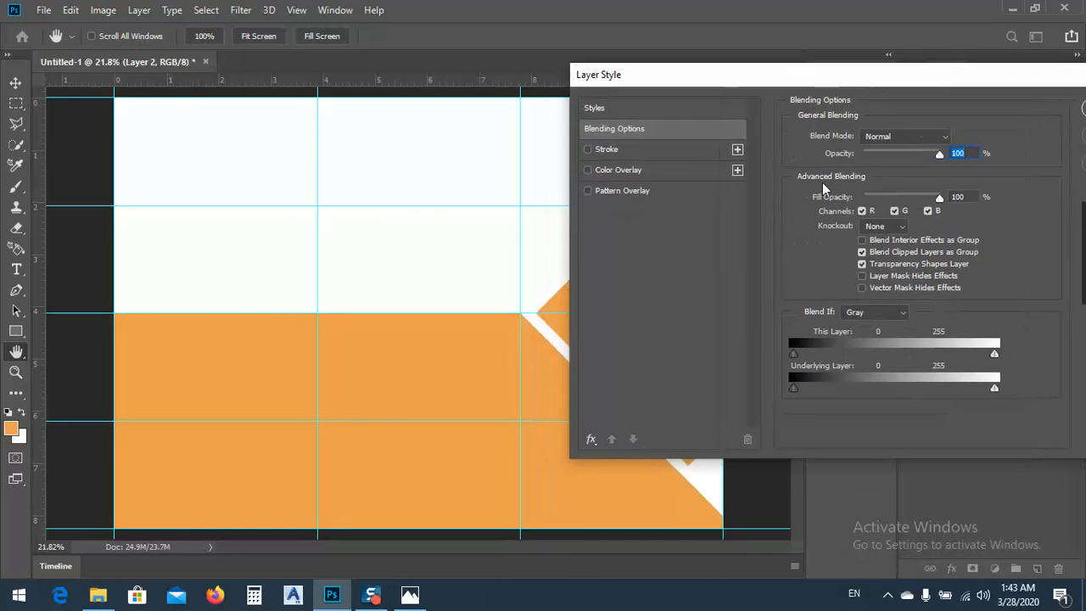
click(588, 150)
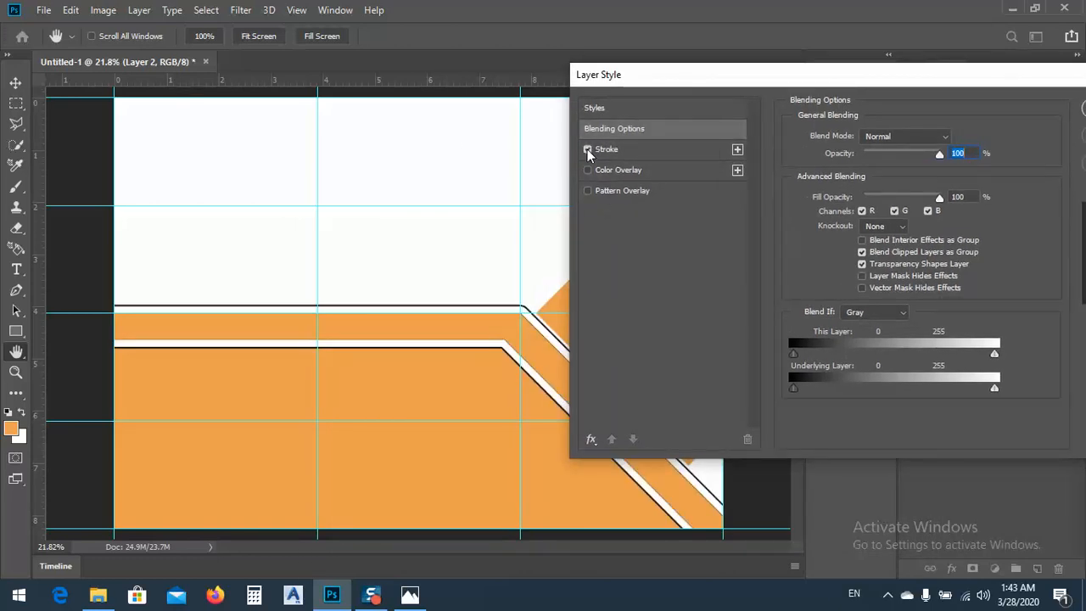
drag(632, 78, 704, 79)
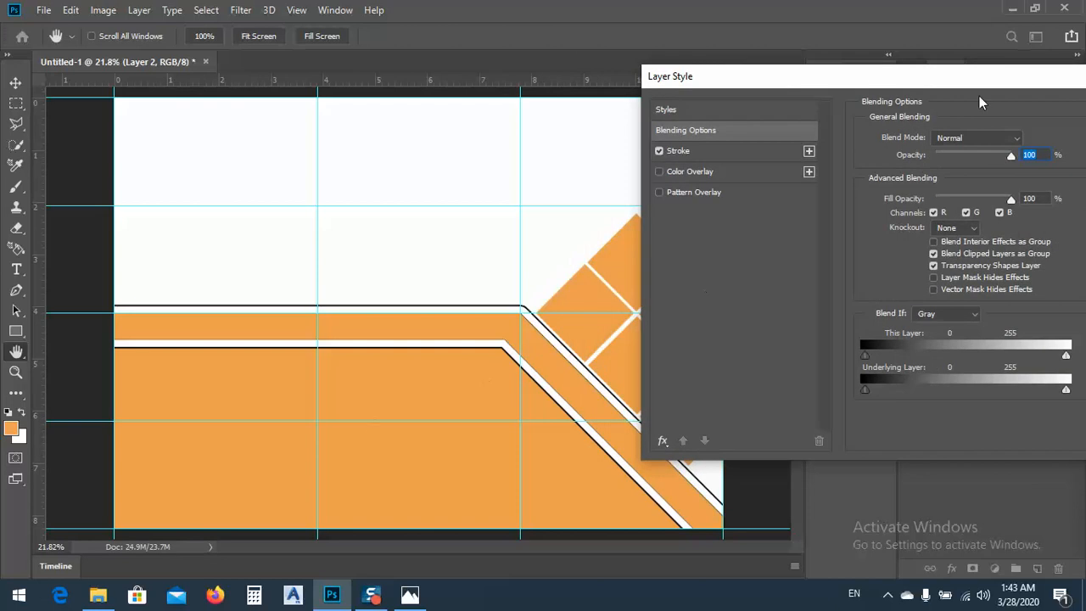
drag(909, 78, 810, 62)
click(596, 138)
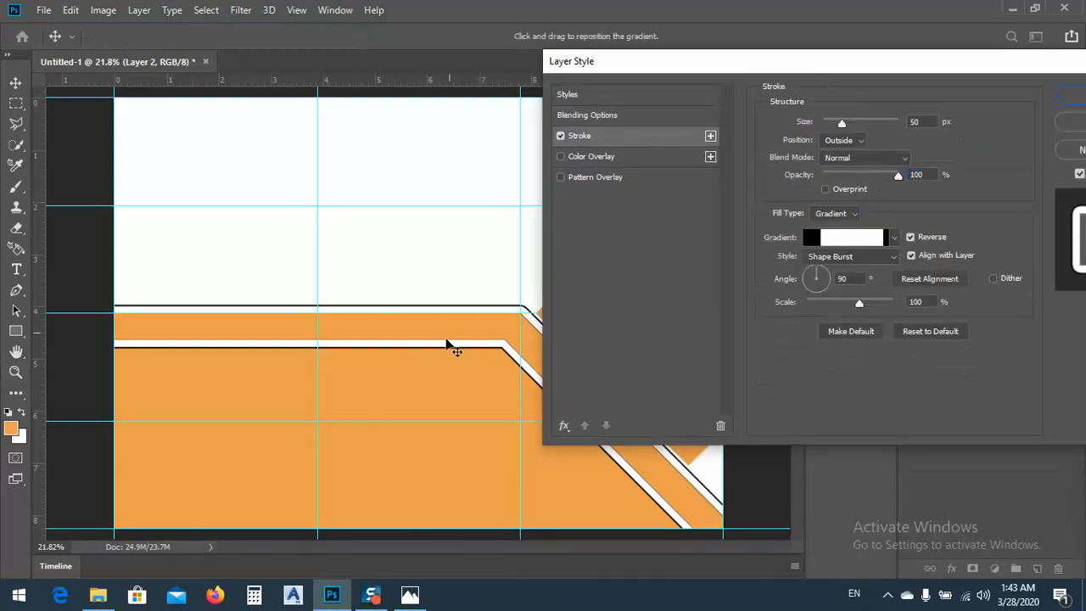
Open the band stroke's gradient for editing and try the Cyanotype, Gold 2 and Gold 1 presets
click(851, 240)
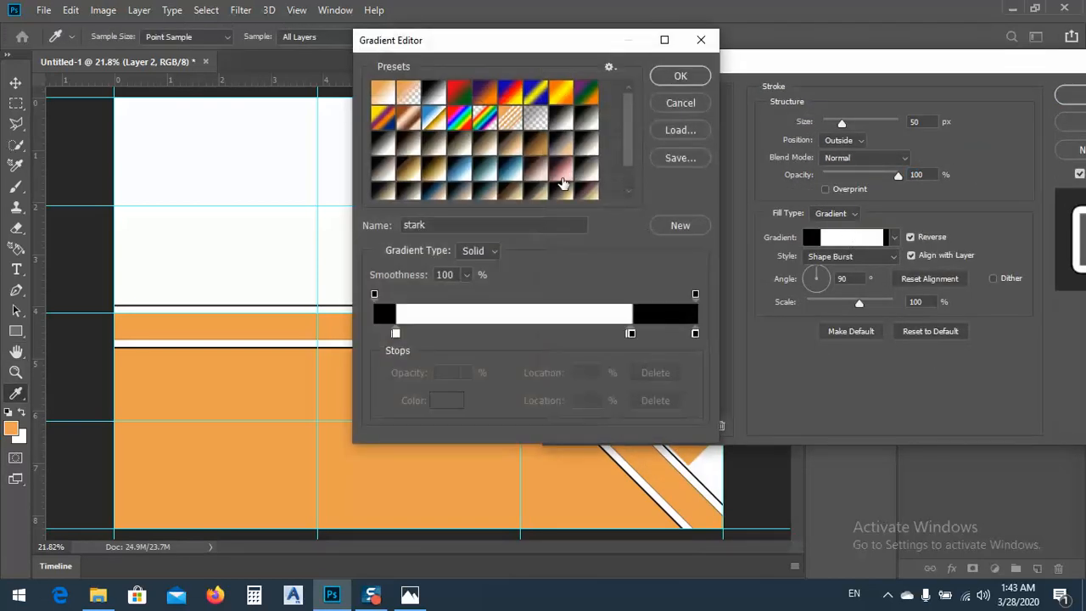
click(515, 172)
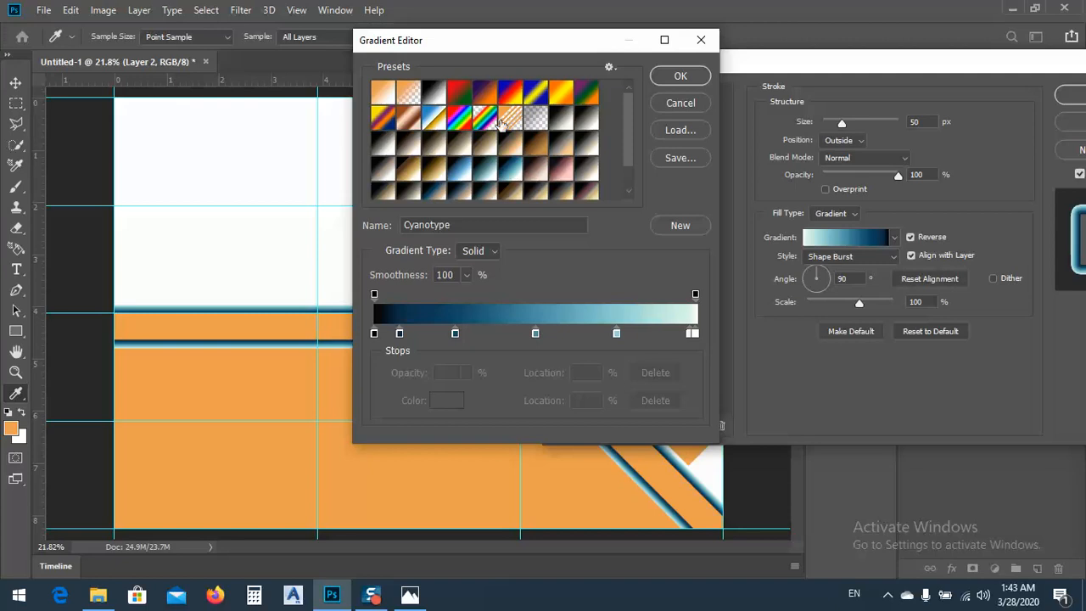
drag(484, 44, 689, 36)
click(639, 162)
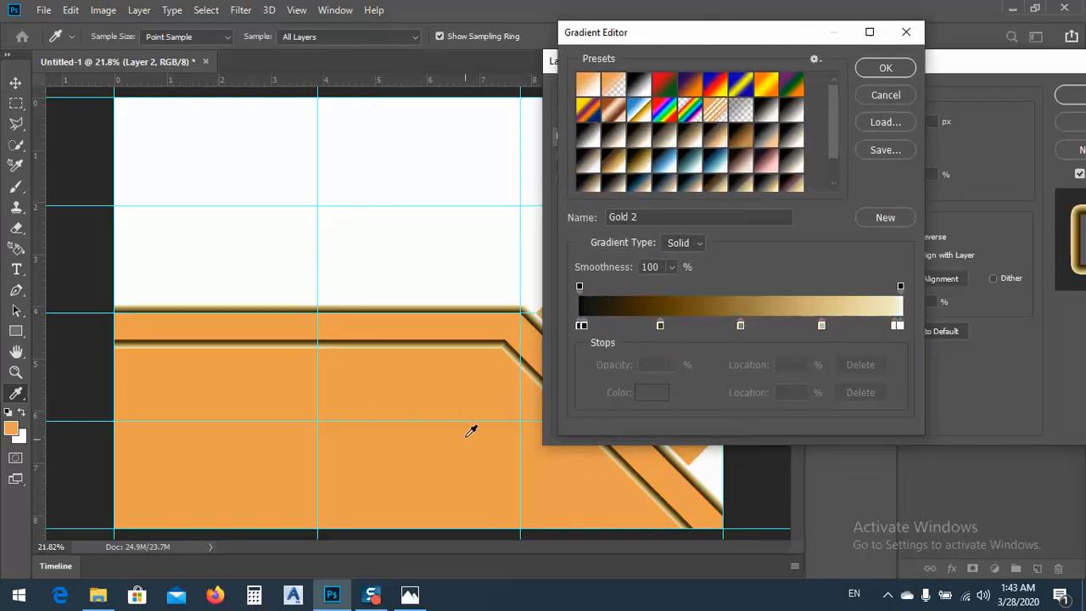
click(620, 164)
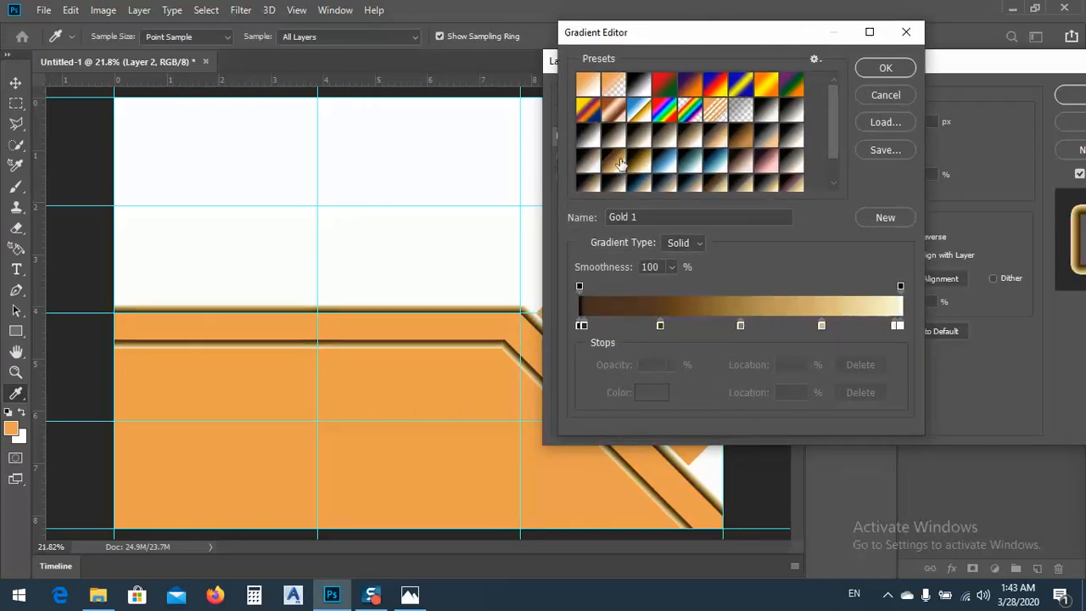
Try the Gold-Copper, Gold-Sepia, Sepia-Selenium 3 and Sepia Midtones gradient presets on the stroke
scroll(833, 138, down, 2)
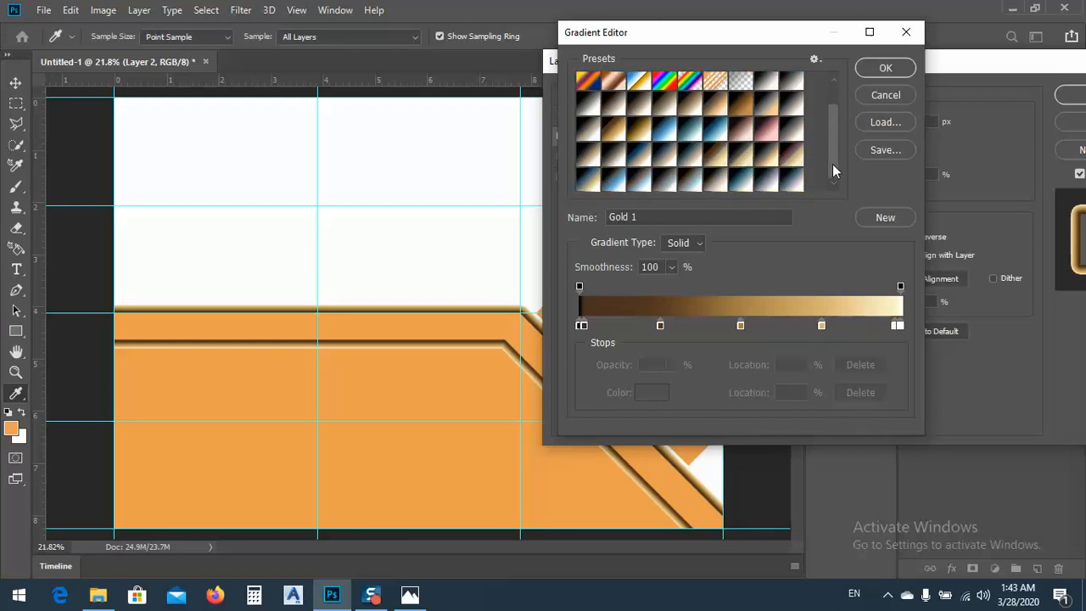
click(787, 161)
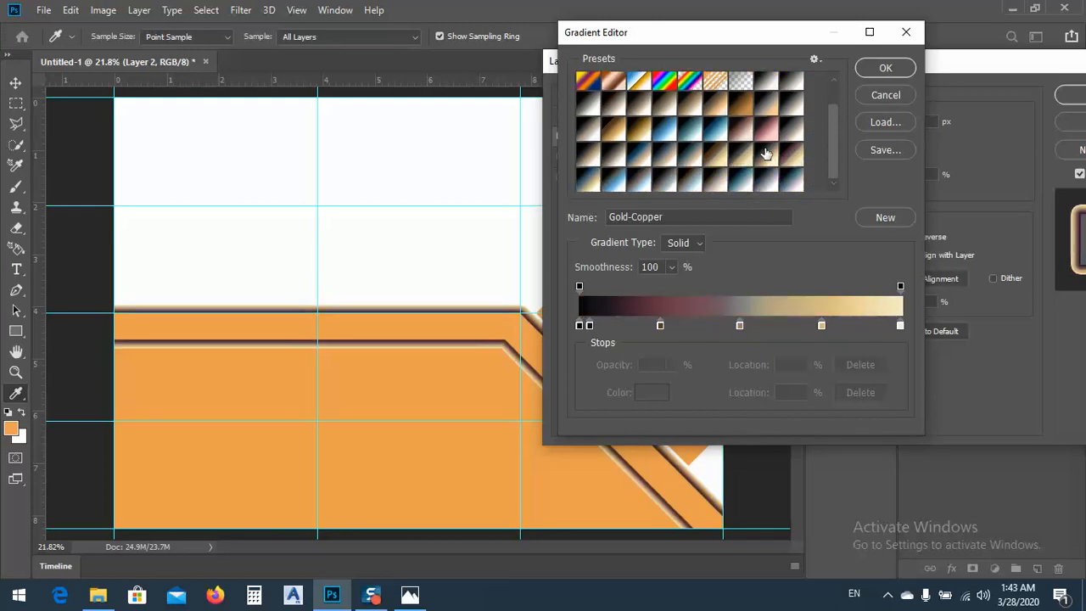
click(767, 154)
click(713, 163)
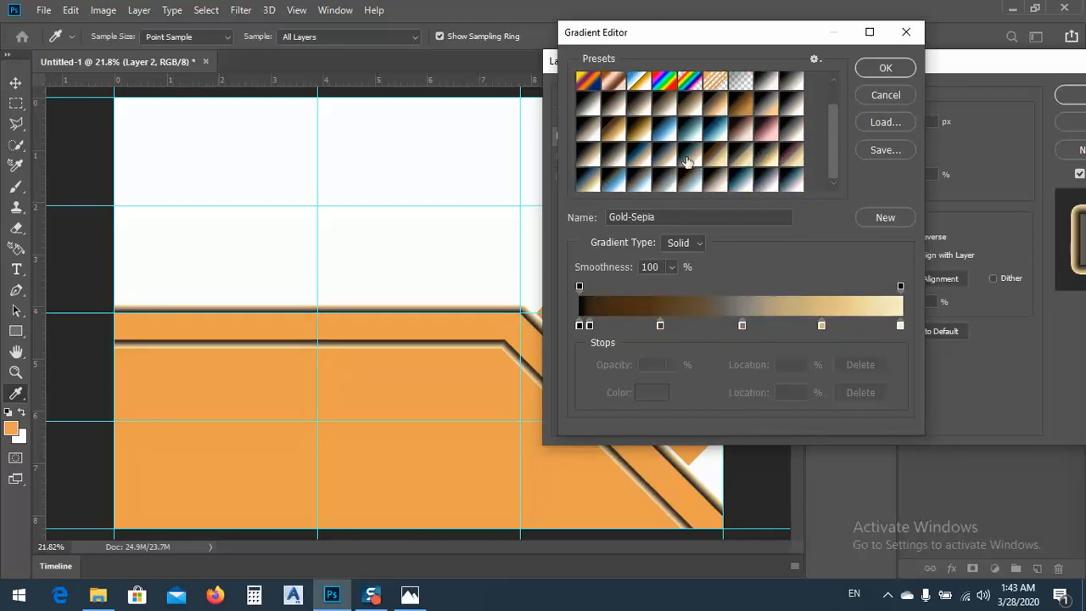
click(688, 164)
click(606, 157)
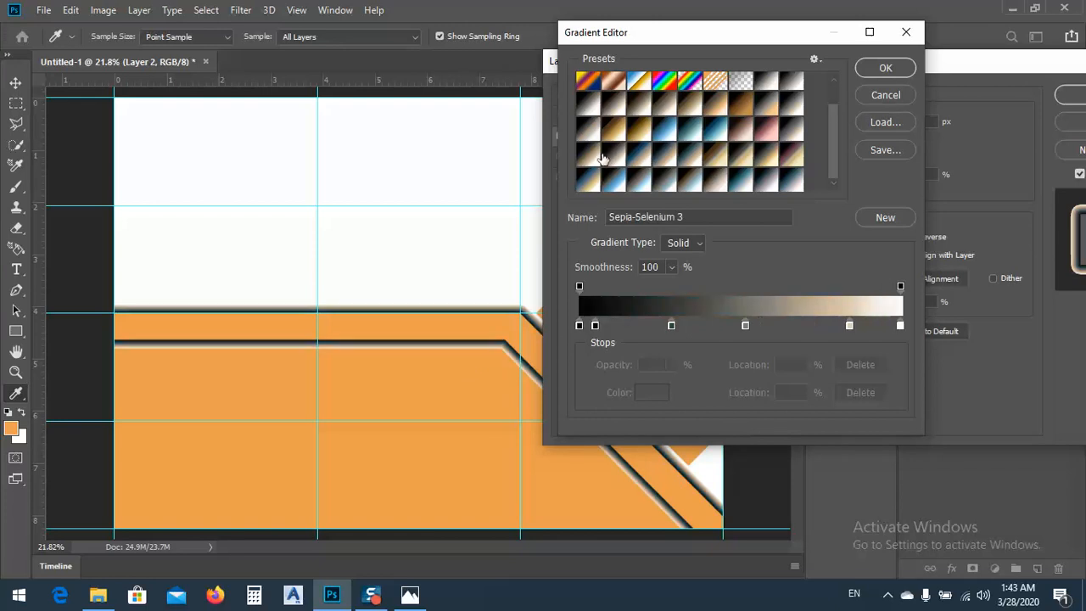
click(601, 133)
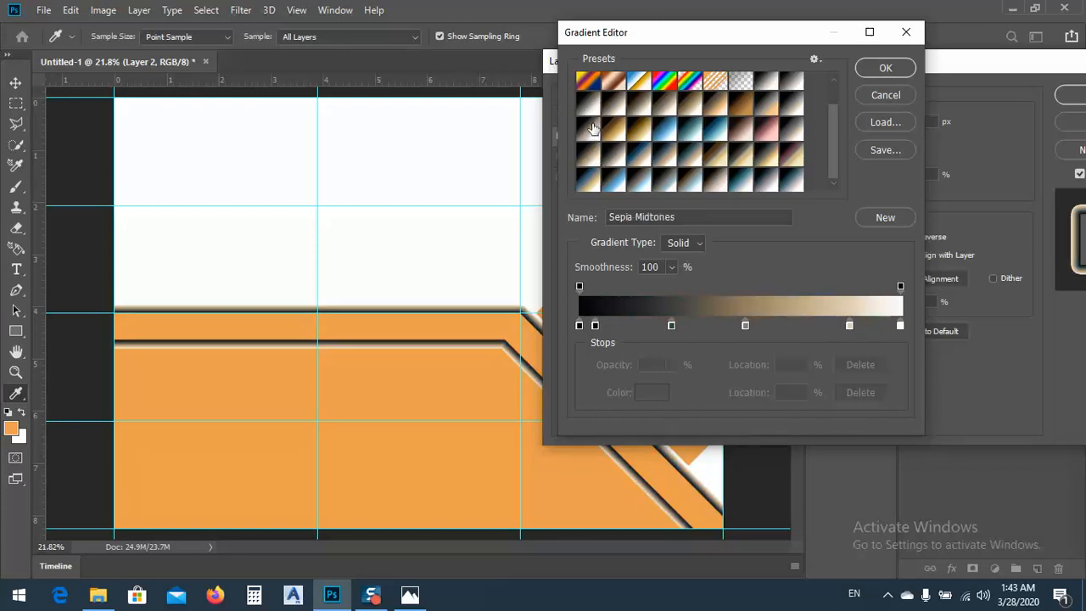
Compare Gold 1 with Gold 2 and apply the Gold 2 preset as the stroke's gradient
click(645, 128)
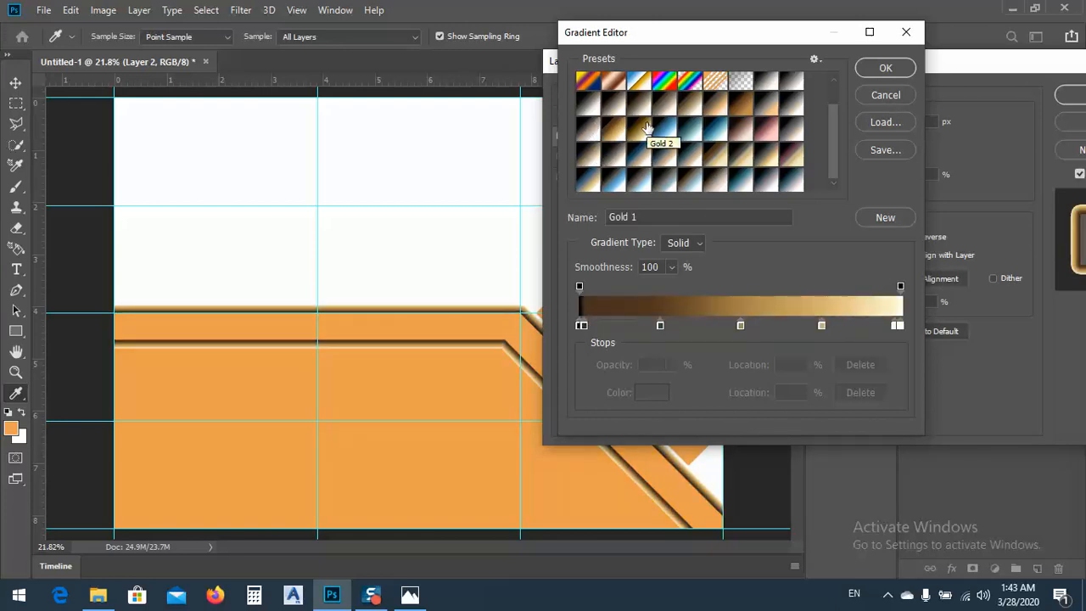
click(645, 127)
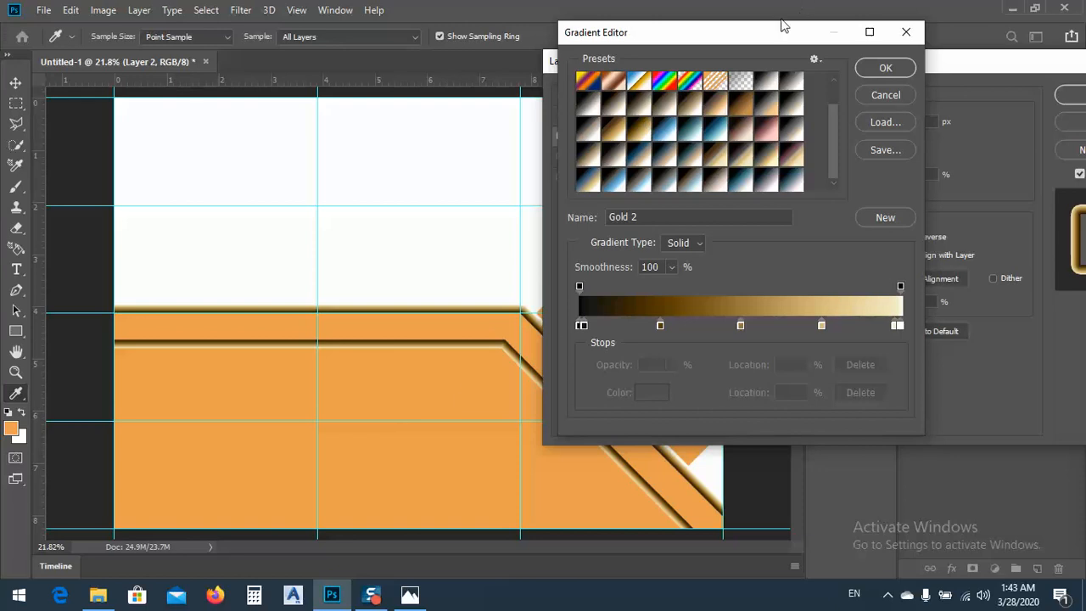
drag(780, 33, 504, 54)
click(595, 89)
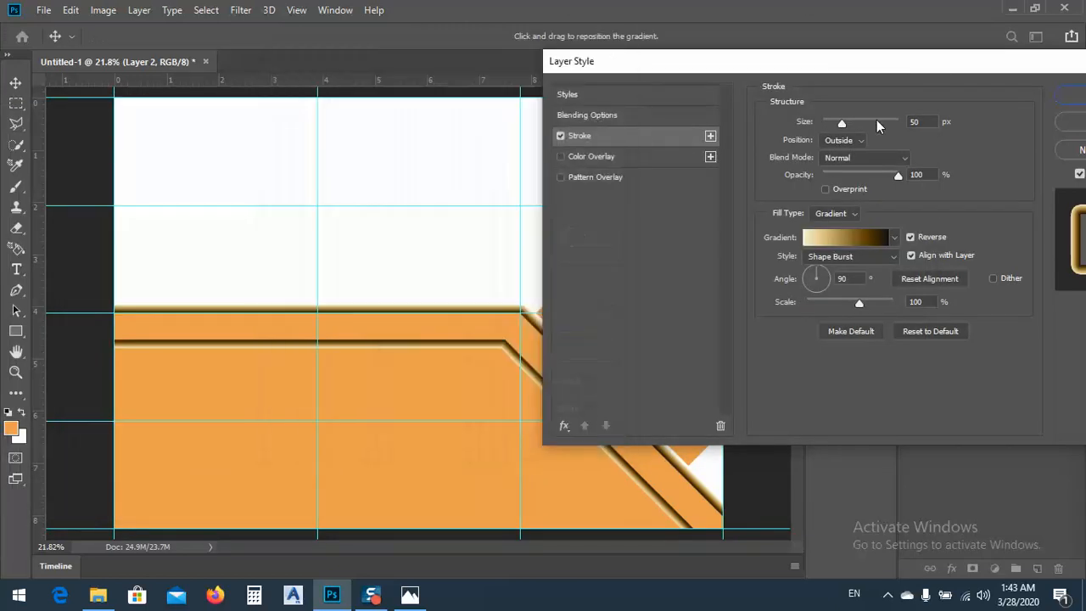
Reduce the band's stroke size to 38 px
drag(897, 70, 973, 99)
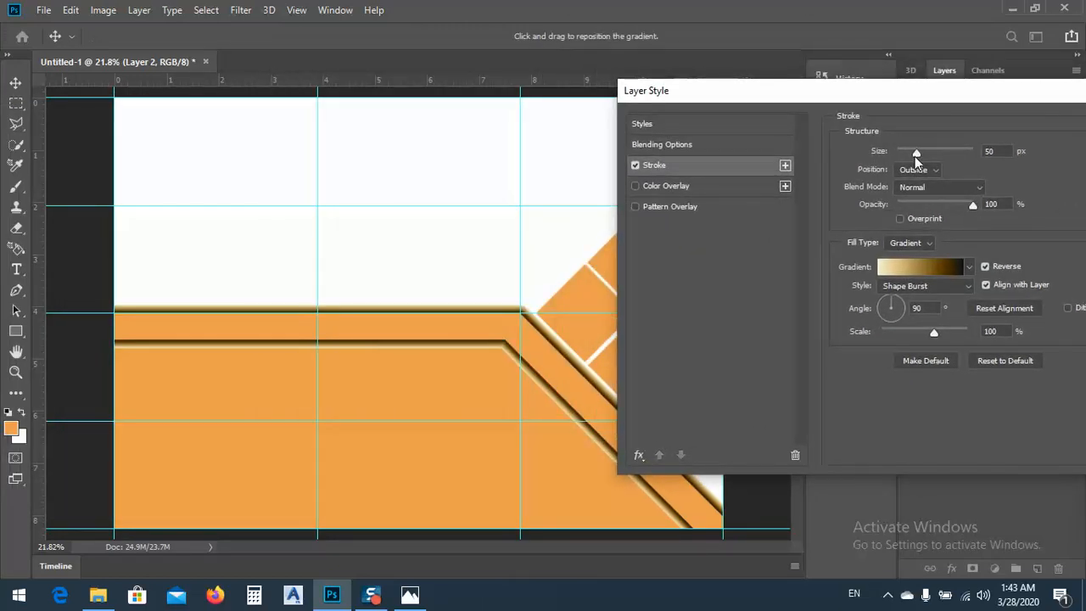
mouse_move(915, 156)
mouse_down()
mouse_move(1009, 152)
mouse_move(915, 157)
mouse_up()
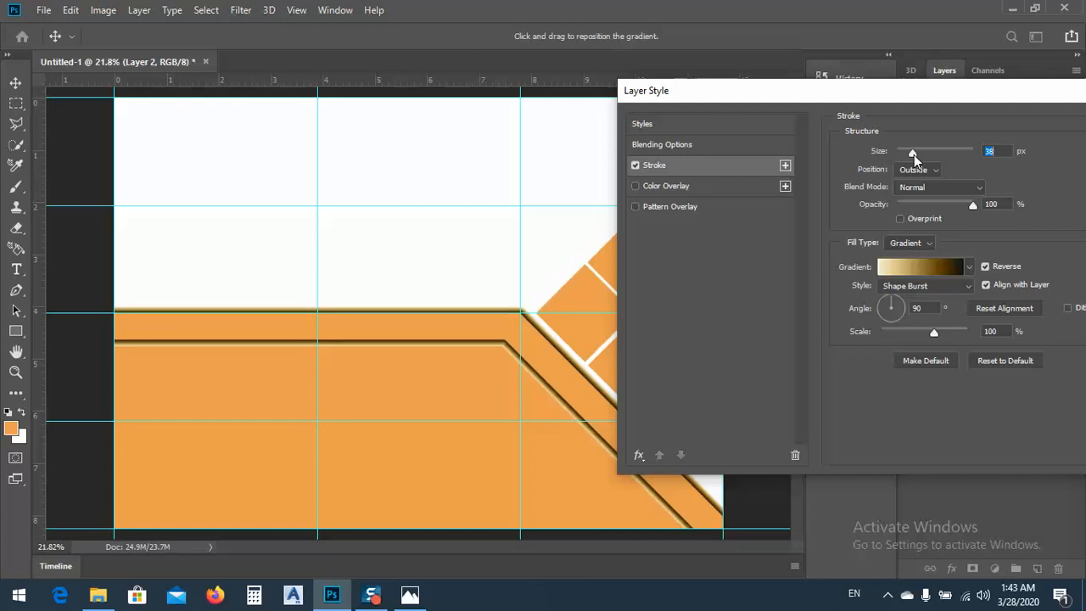
drag(904, 96, 794, 90)
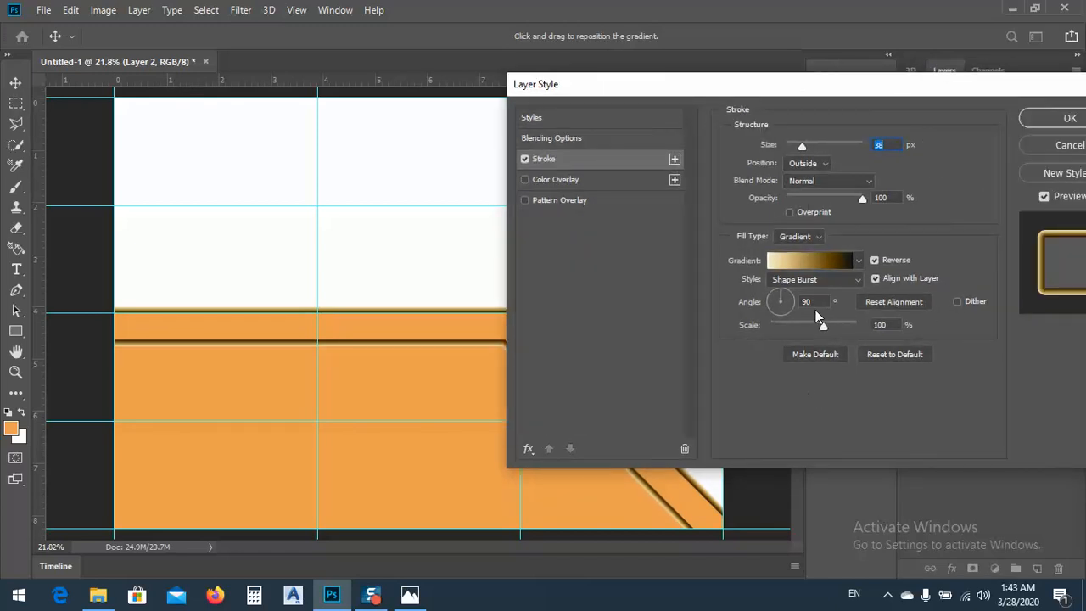
Set the stroke gradient's angle to 30° and scale to 57%, and the stroke opacity to 85%
click(786, 297)
drag(857, 324, 795, 327)
mouse_move(858, 200)
mouse_down()
mouse_move(800, 203)
mouse_move(824, 202)
mouse_up()
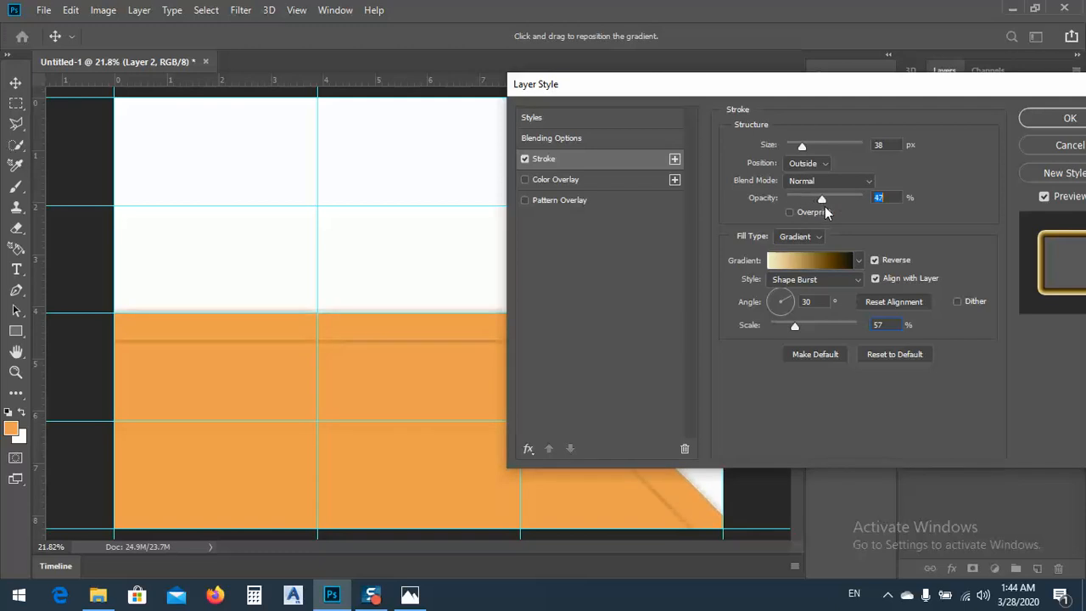
drag(709, 88, 913, 86)
drag(1041, 194, 1054, 195)
drag(922, 110, 589, 125)
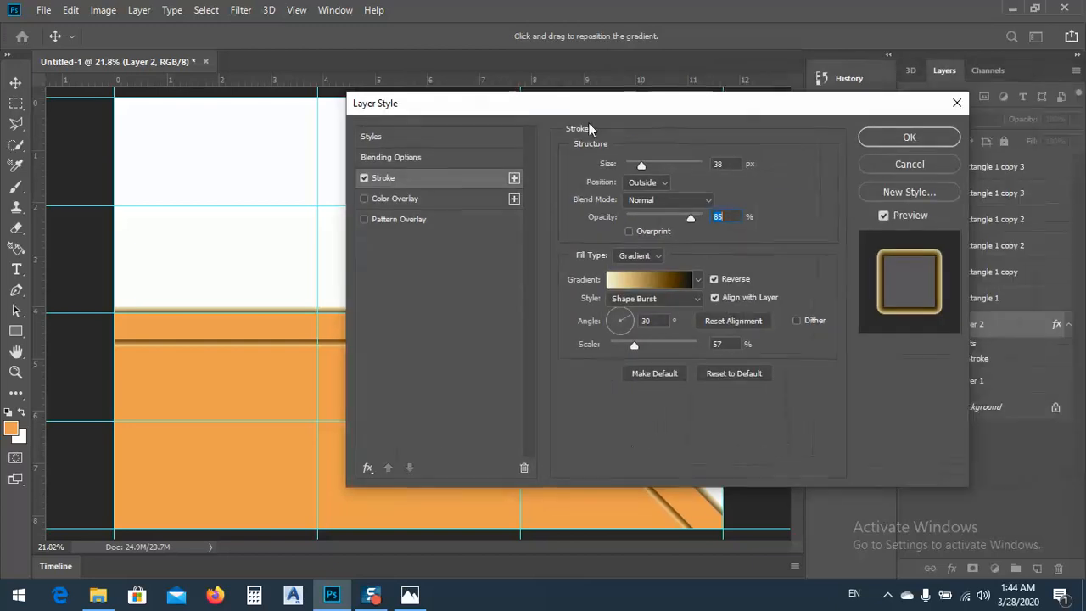
click(391, 198)
drag(455, 101, 474, 157)
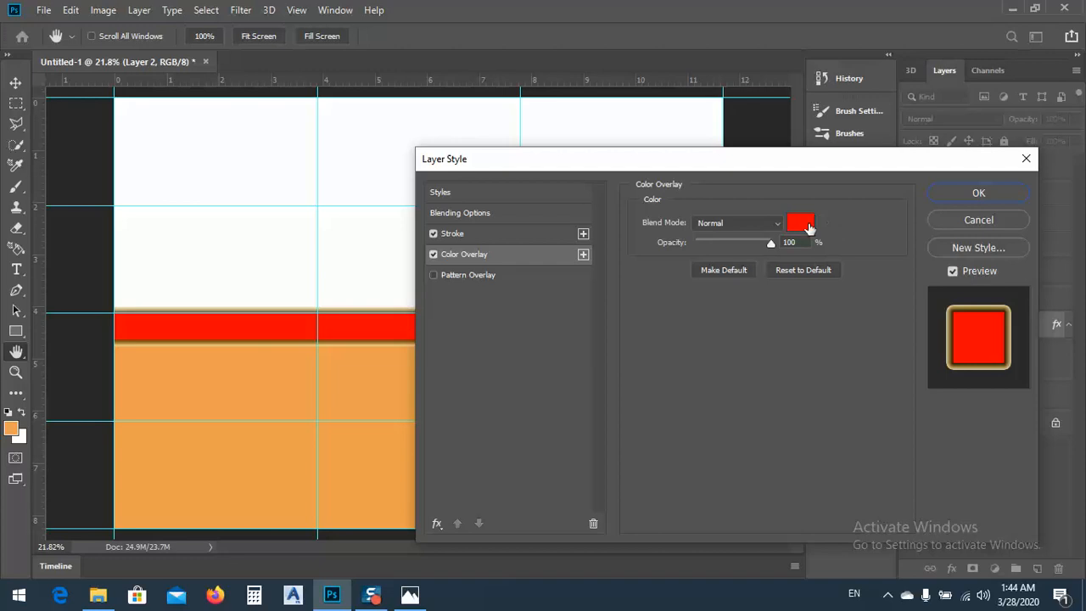
click(808, 223)
click(827, 272)
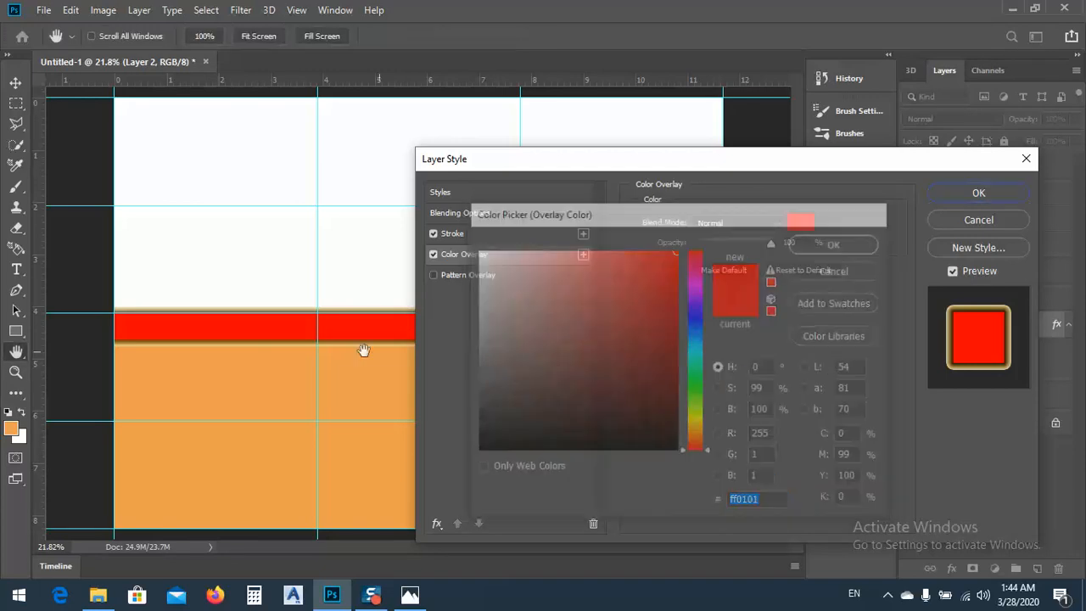
click(432, 255)
Enable a Pattern Overlay on the band, using the black-dots-on-white pattern at 303% scale
click(434, 274)
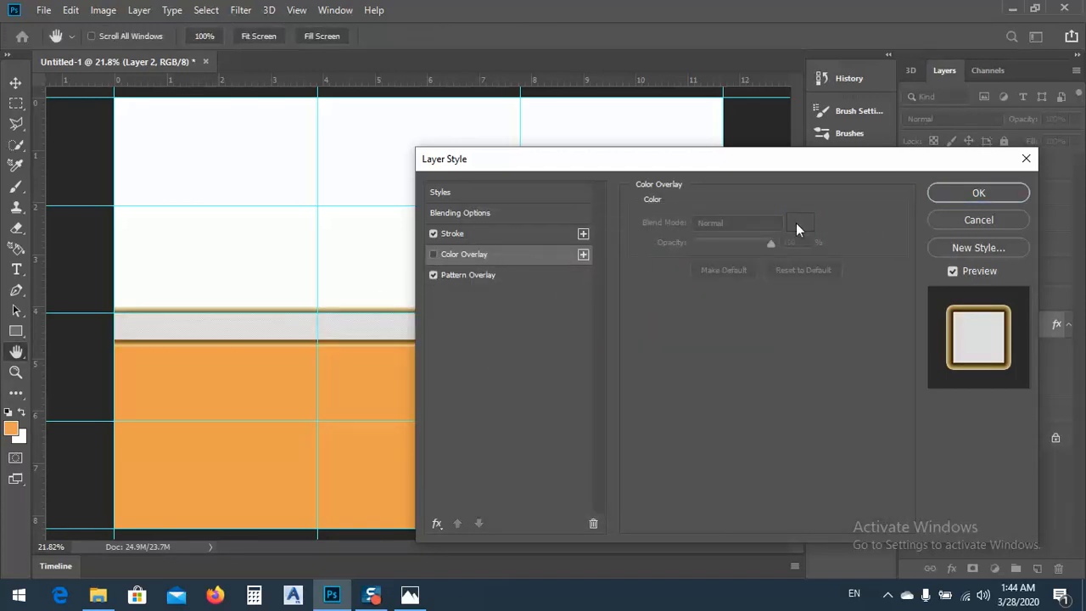
click(484, 273)
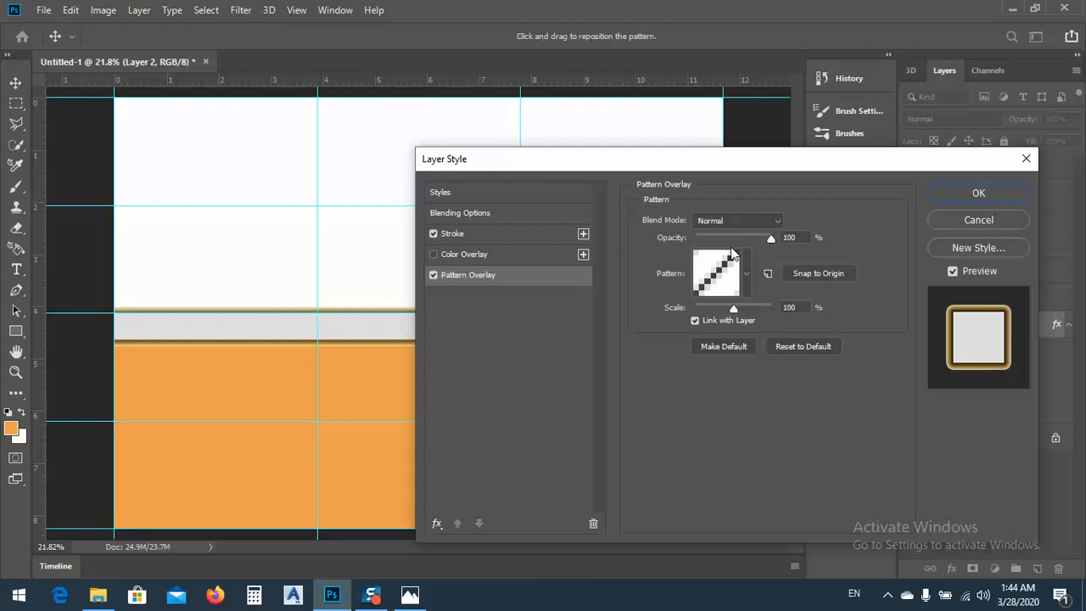
drag(736, 308, 773, 309)
click(721, 275)
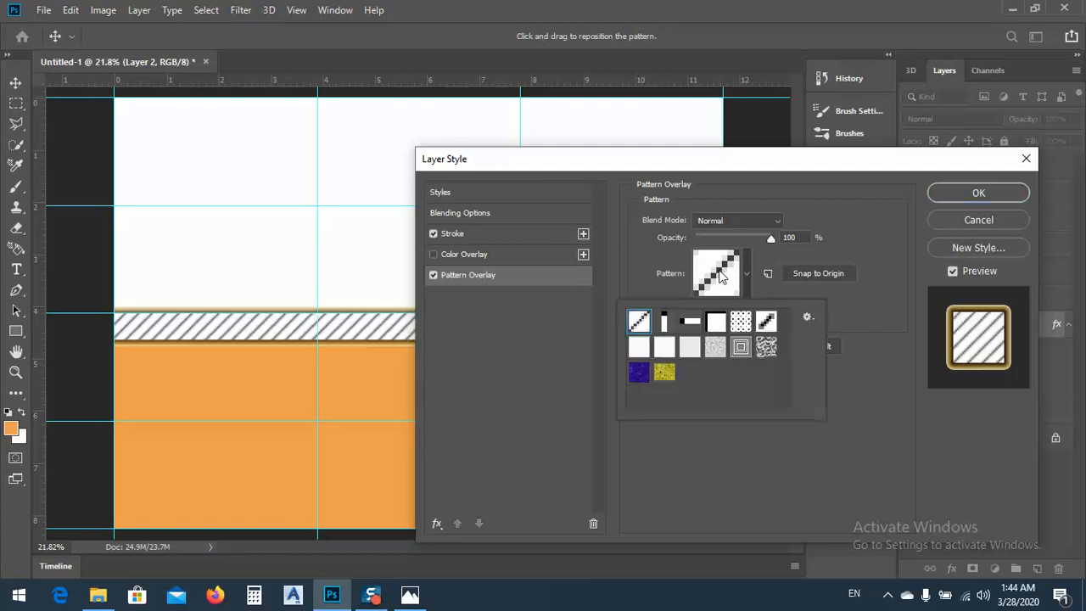
click(741, 322)
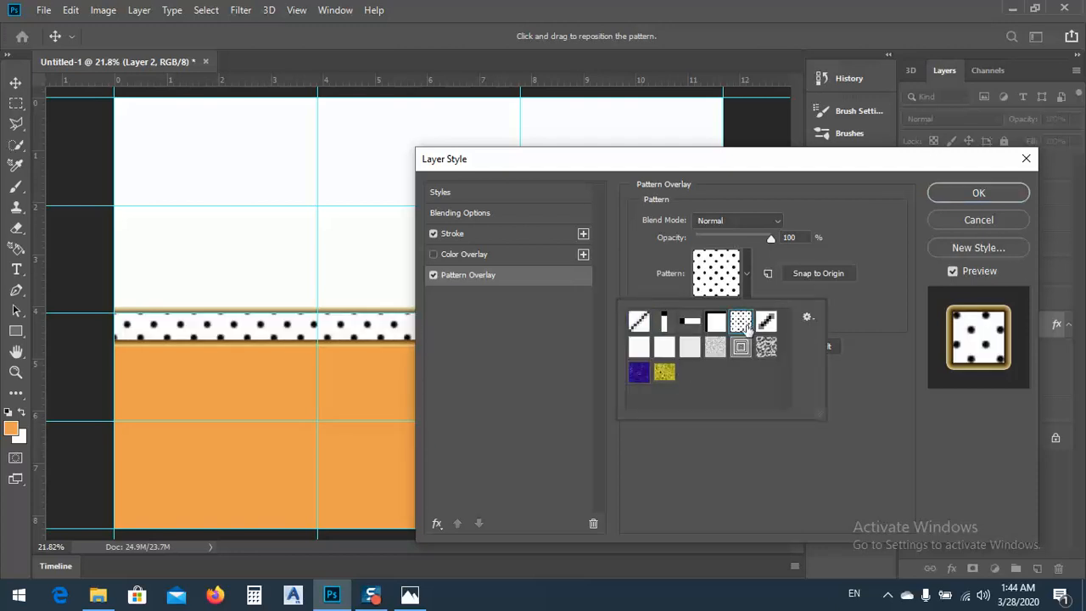
click(788, 254)
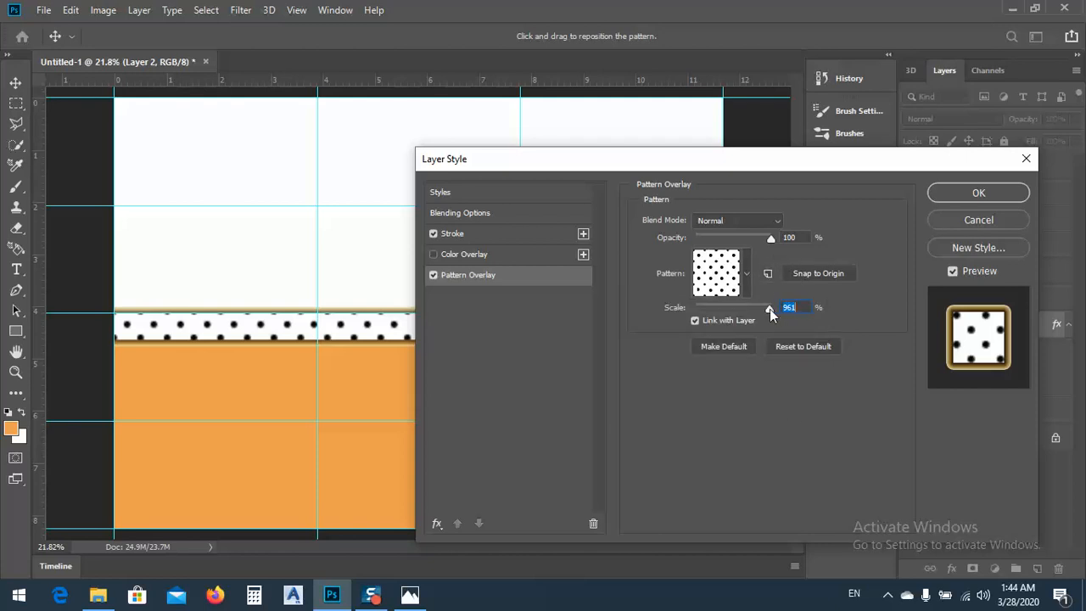
drag(770, 309, 743, 309)
Enable the red Color Overlay over the dotted band and set its opacity to 50%
click(433, 253)
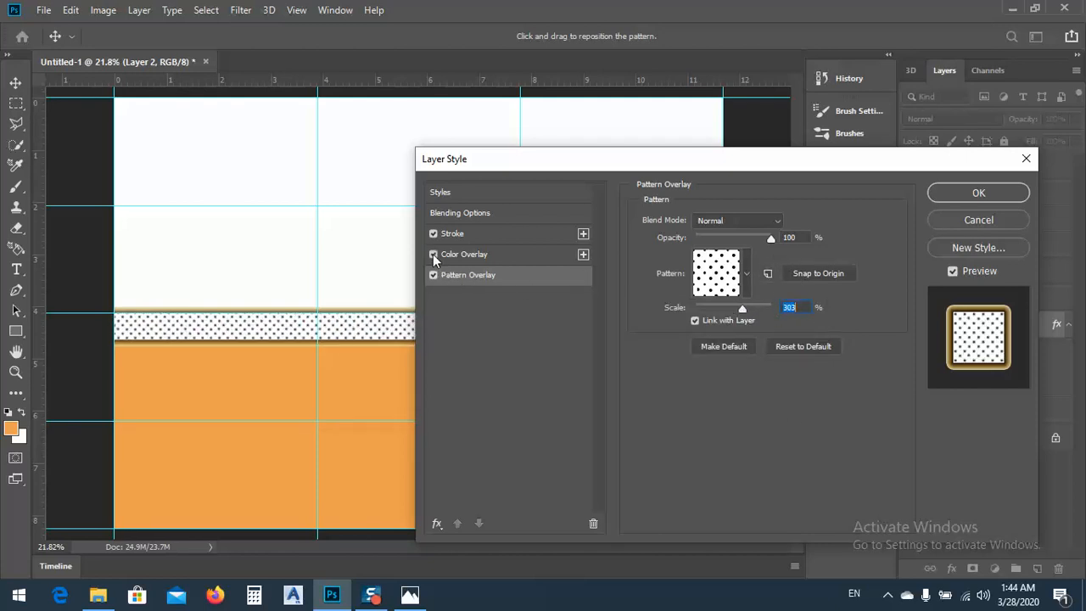
click(465, 256)
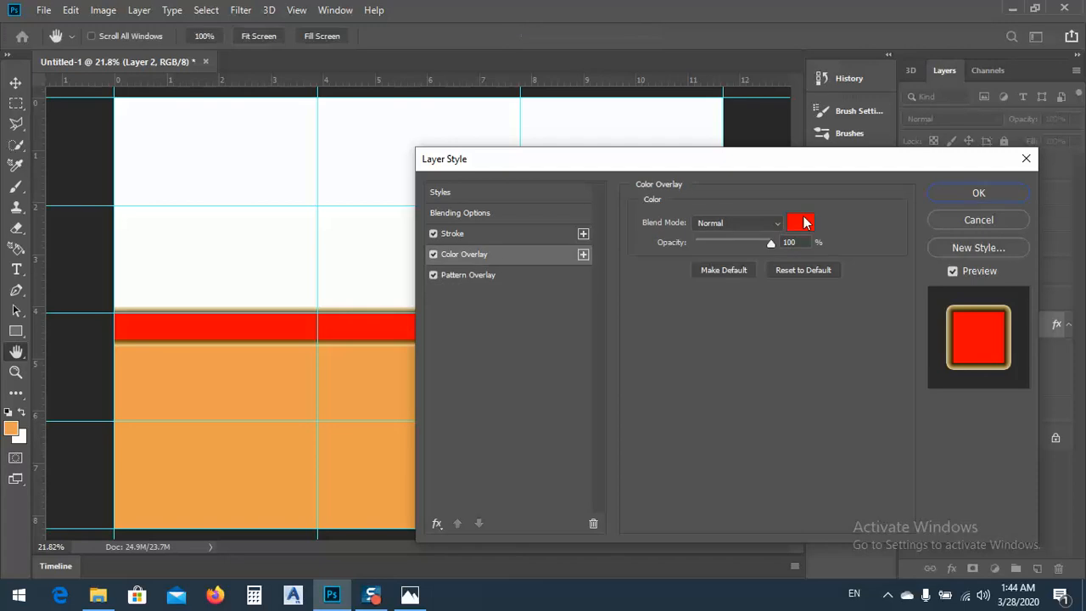
drag(772, 244, 737, 241)
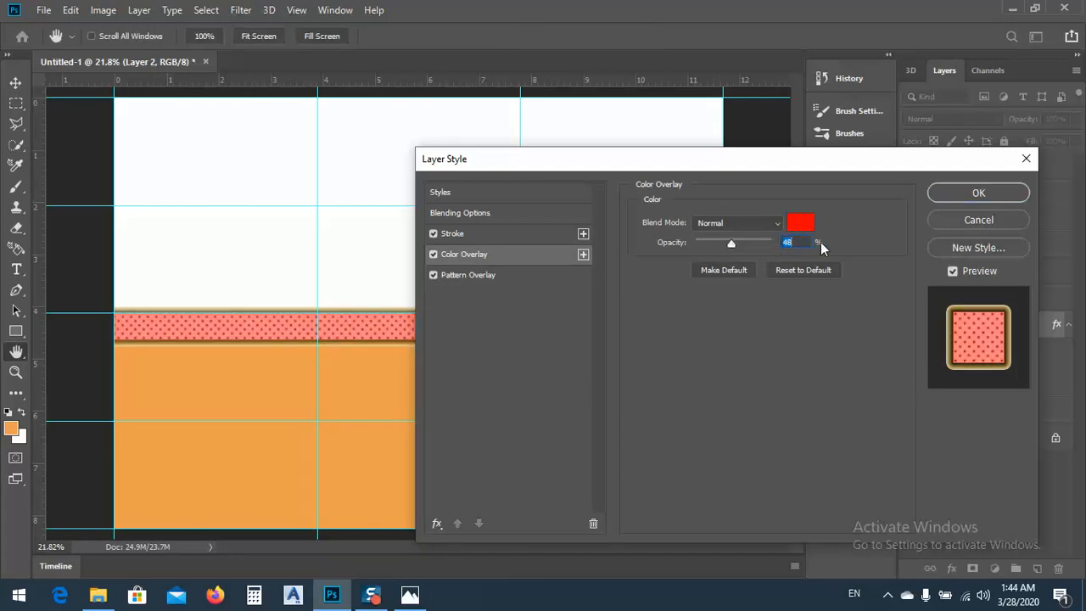
text(50)
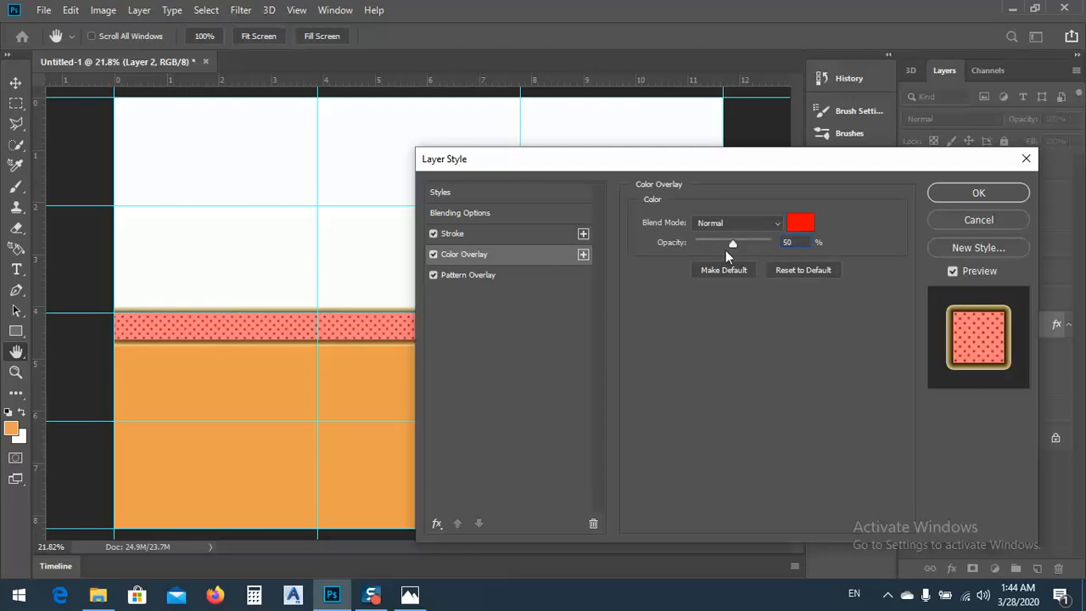
Change the band's Color Overlay color to the lighter red #eb3535
click(459, 276)
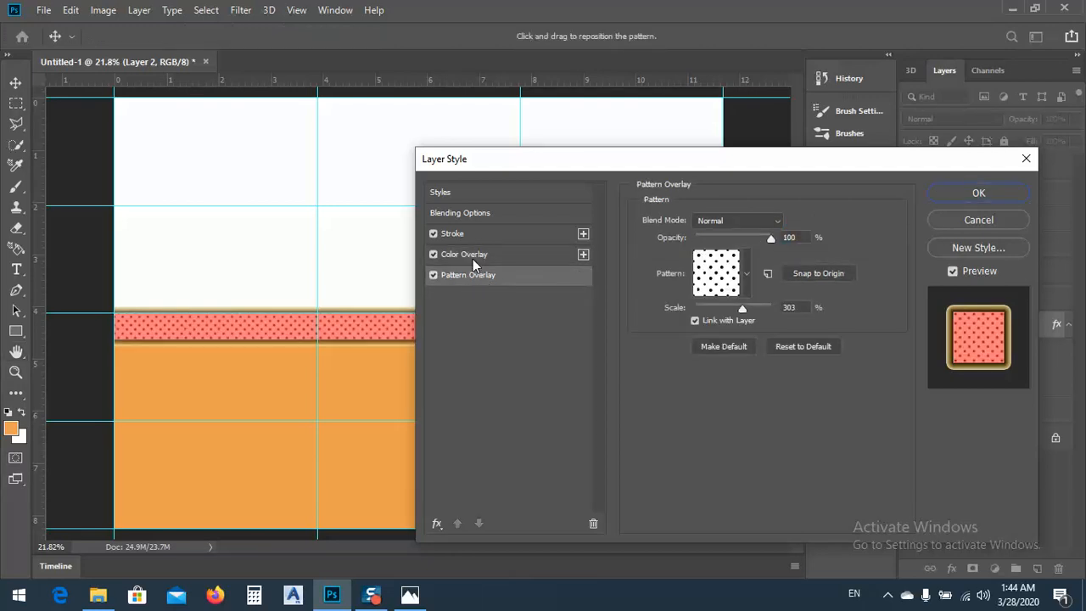
click(449, 255)
click(813, 226)
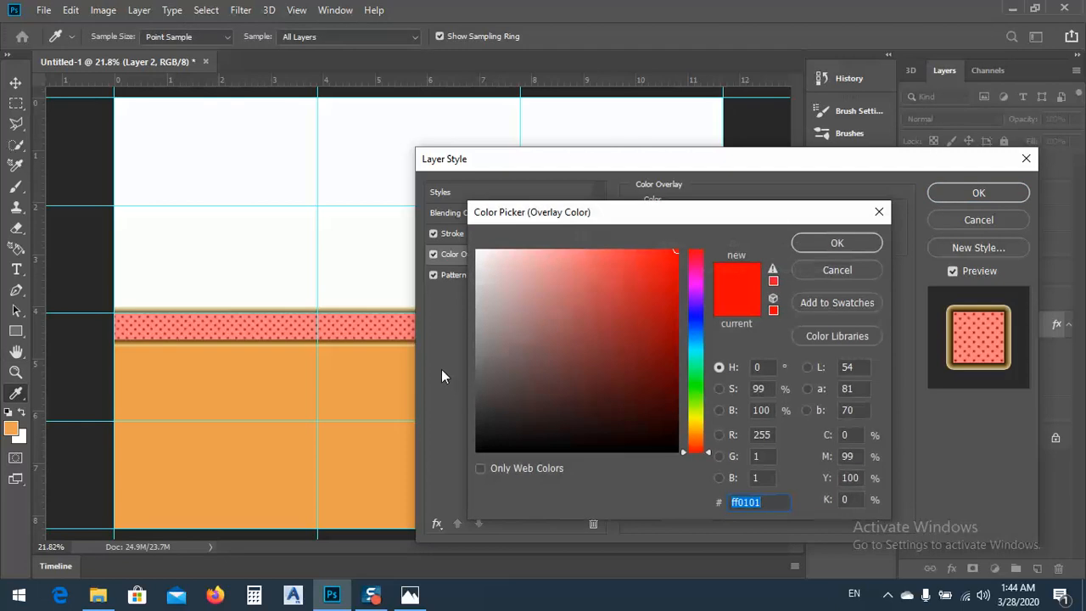
click(510, 306)
click(505, 327)
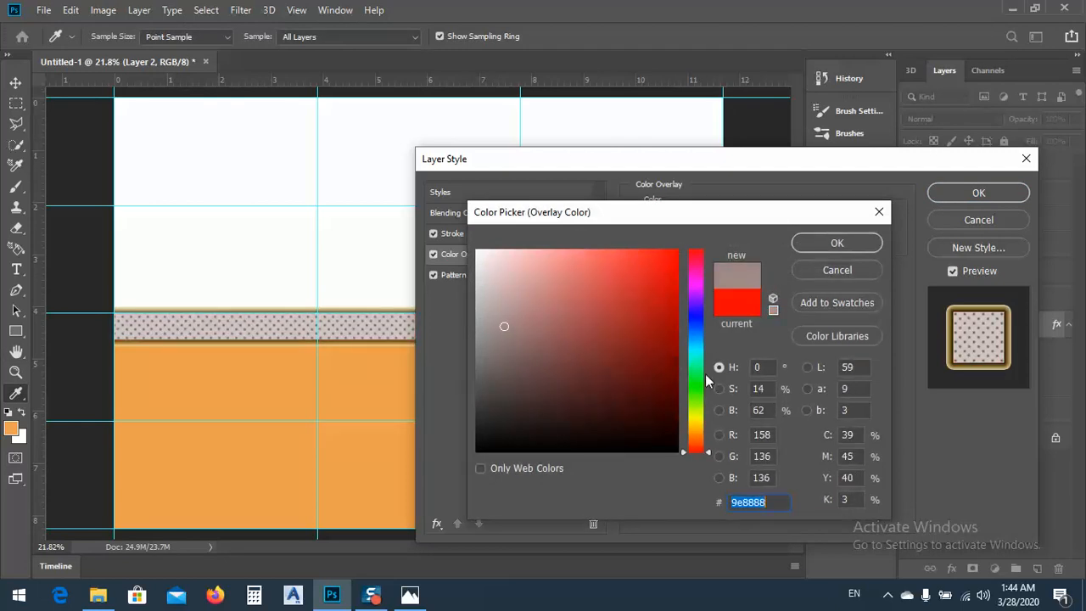
click(699, 431)
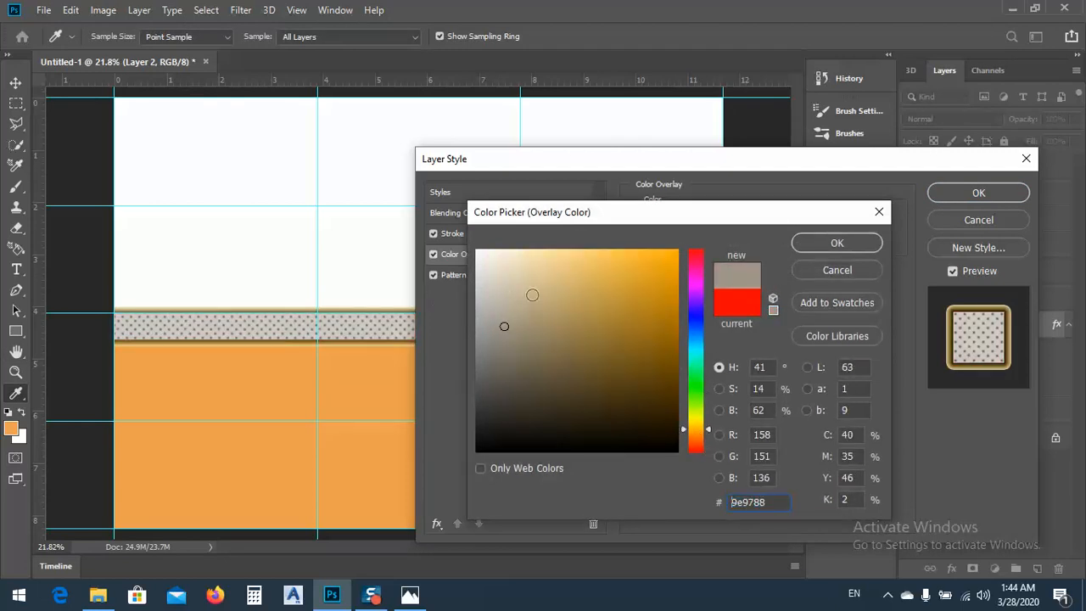
mouse_move(532, 295)
mouse_down()
mouse_move(577, 298)
mouse_move(640, 272)
mouse_up()
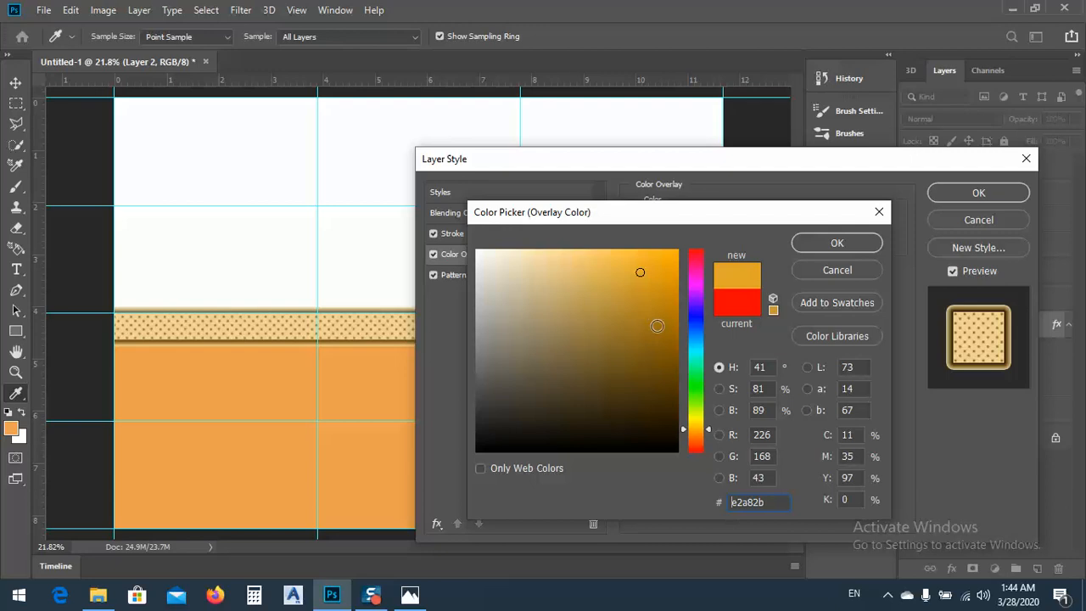
click(630, 345)
click(706, 441)
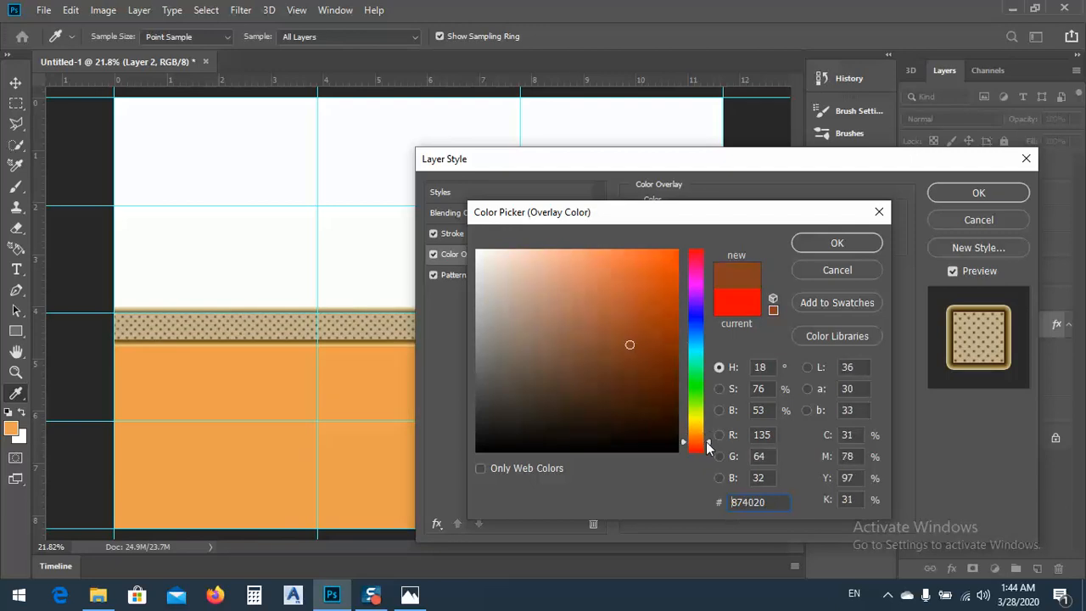
drag(672, 363, 635, 268)
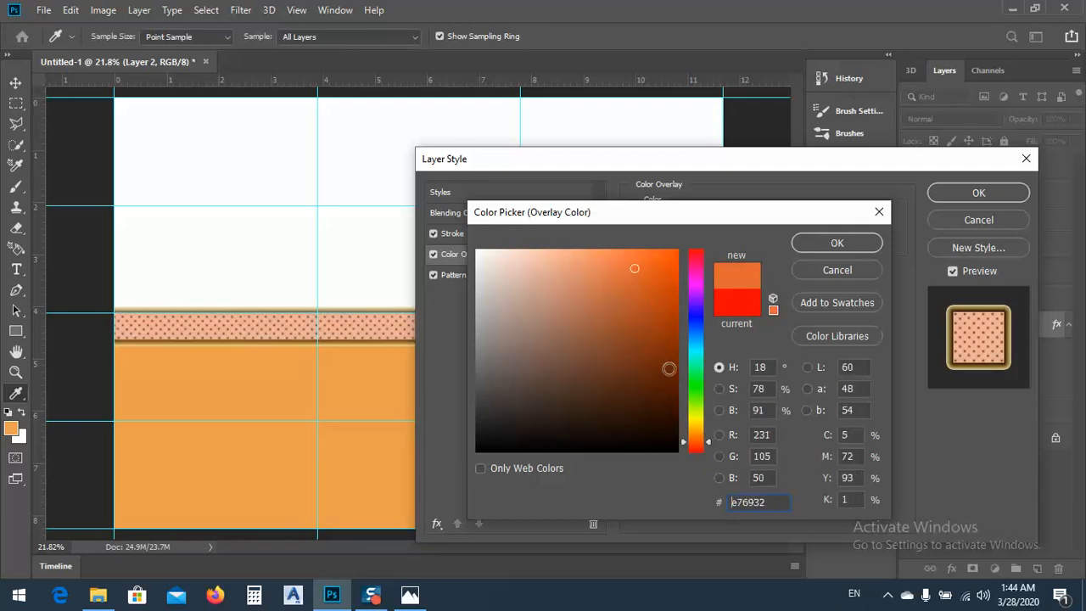
drag(703, 443, 702, 261)
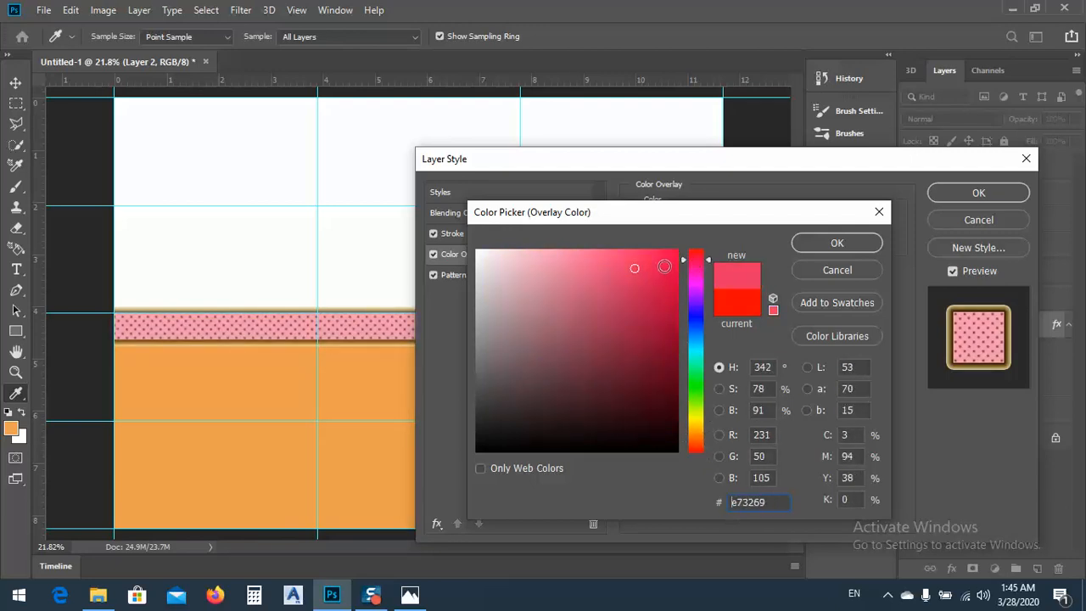
click(657, 260)
click(708, 260)
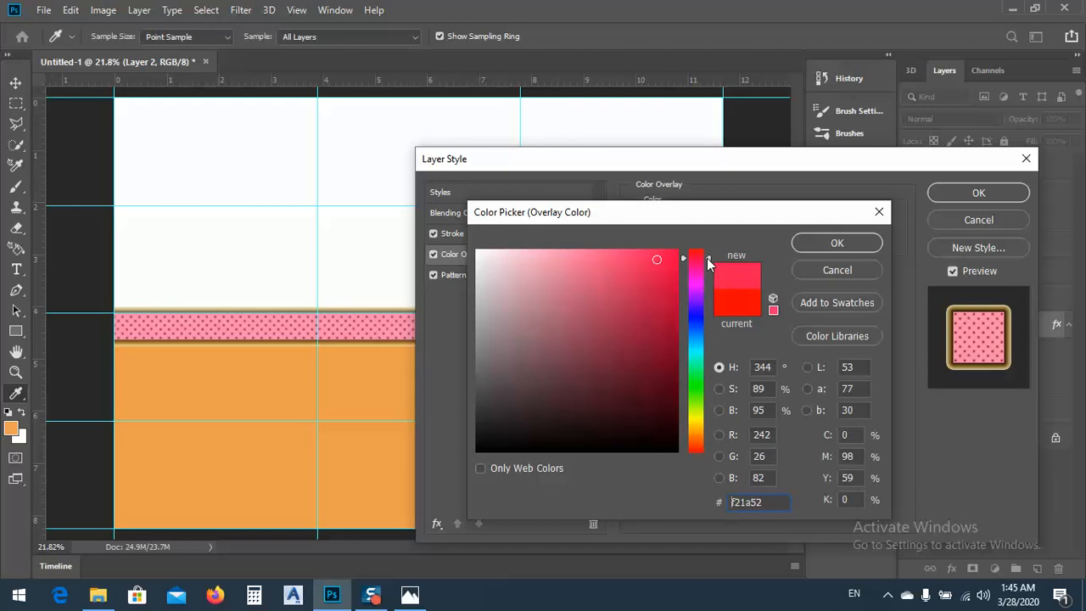
click(623, 266)
drag(709, 261, 709, 248)
drag(638, 263, 633, 266)
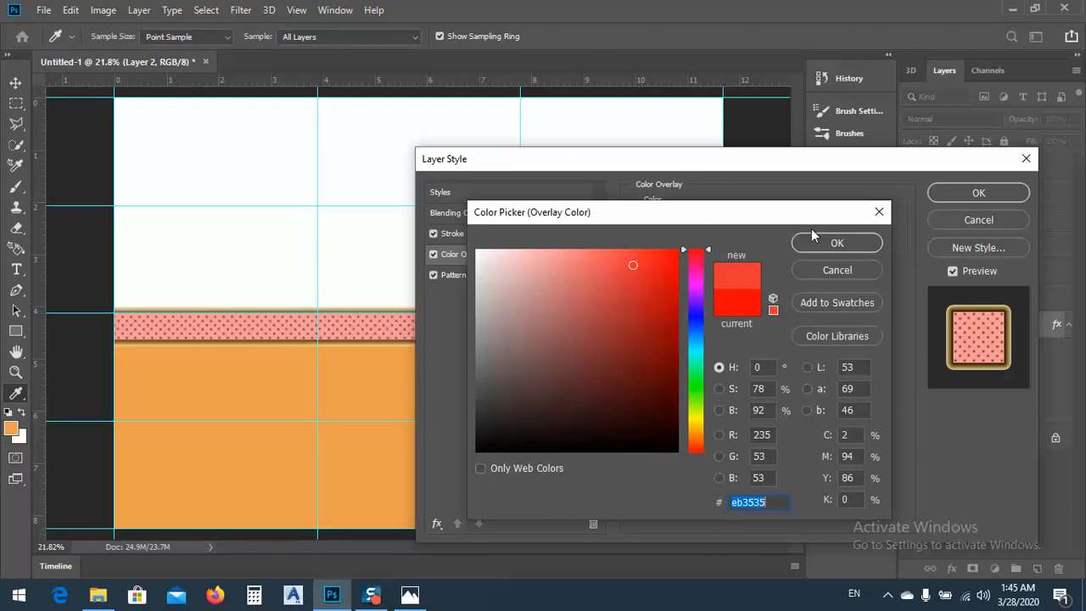
click(837, 244)
Try the concentric-squares, pale paper and rough grey texture patterns in the band's Pattern Overlay
click(471, 277)
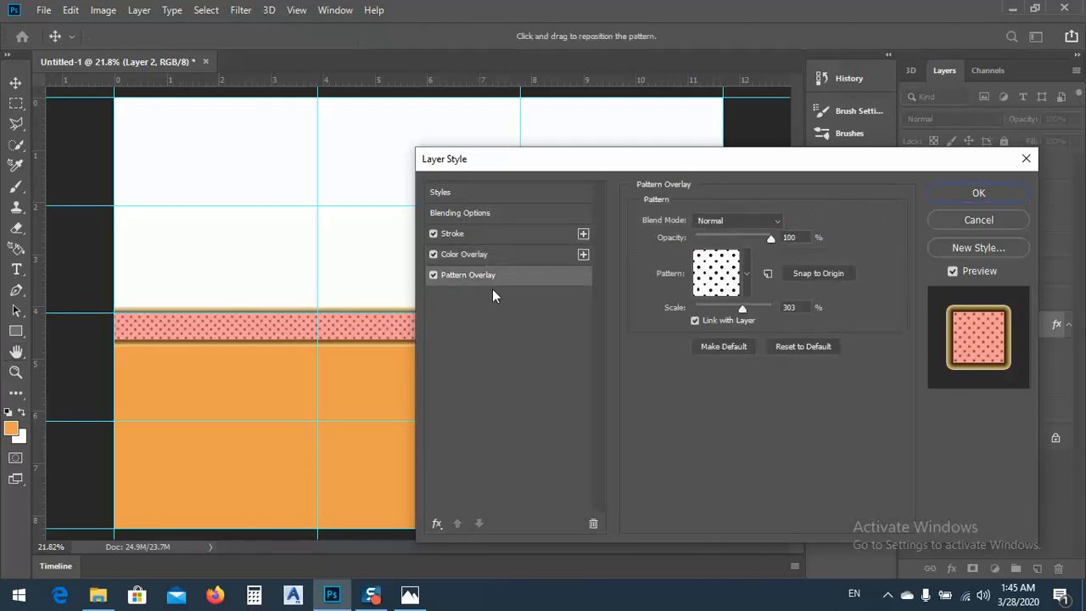
click(728, 268)
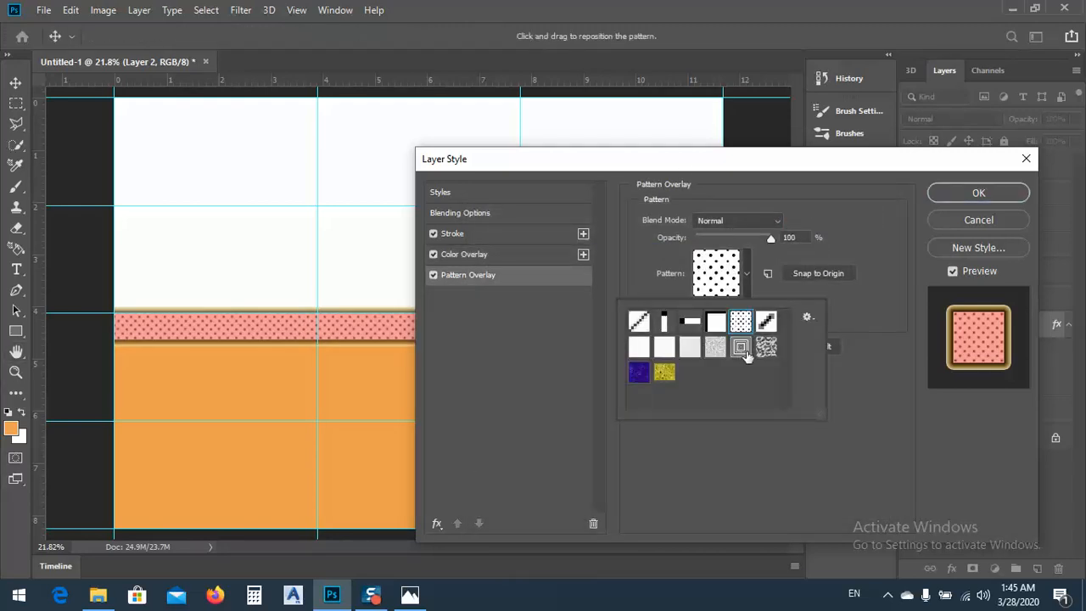
click(742, 348)
click(693, 348)
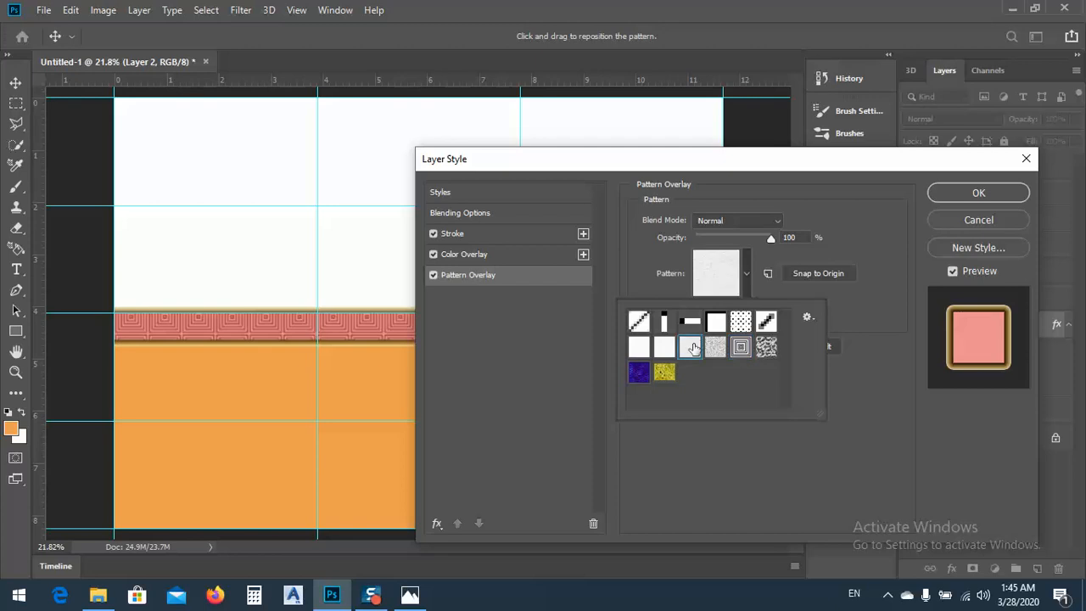
click(718, 348)
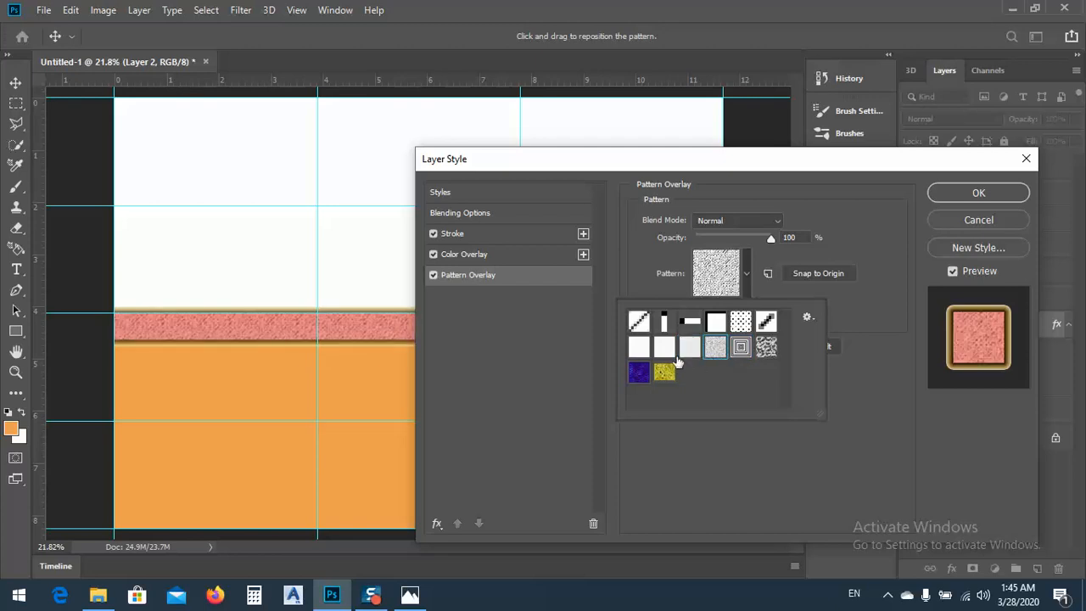
Turn off the band's Pattern Overlay, apply the layer style and deselect the band
click(434, 275)
drag(706, 162, 366, 280)
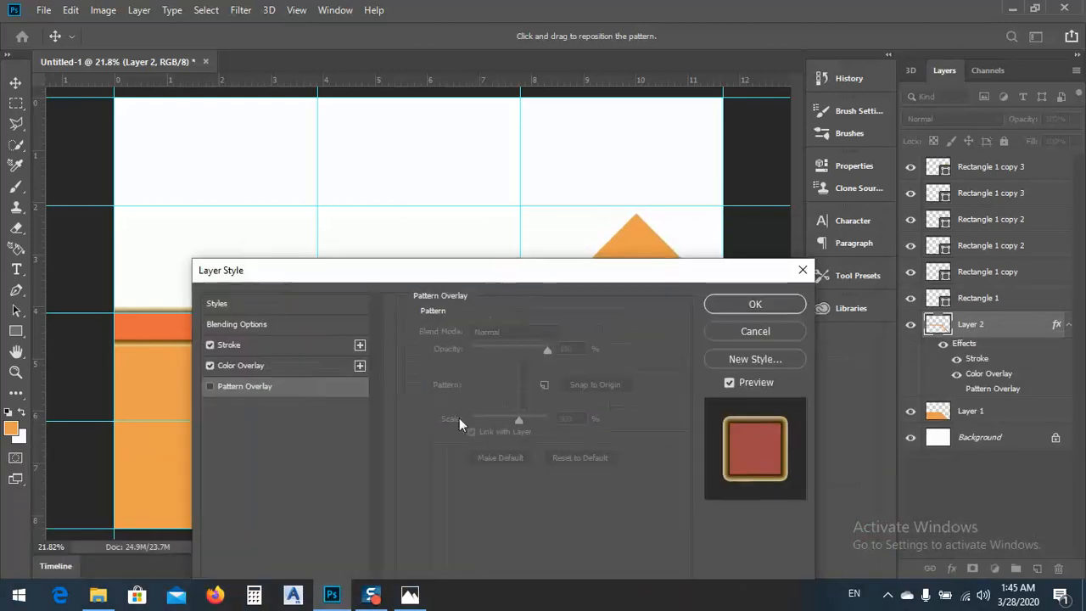
click(771, 305)
click(469, 250)
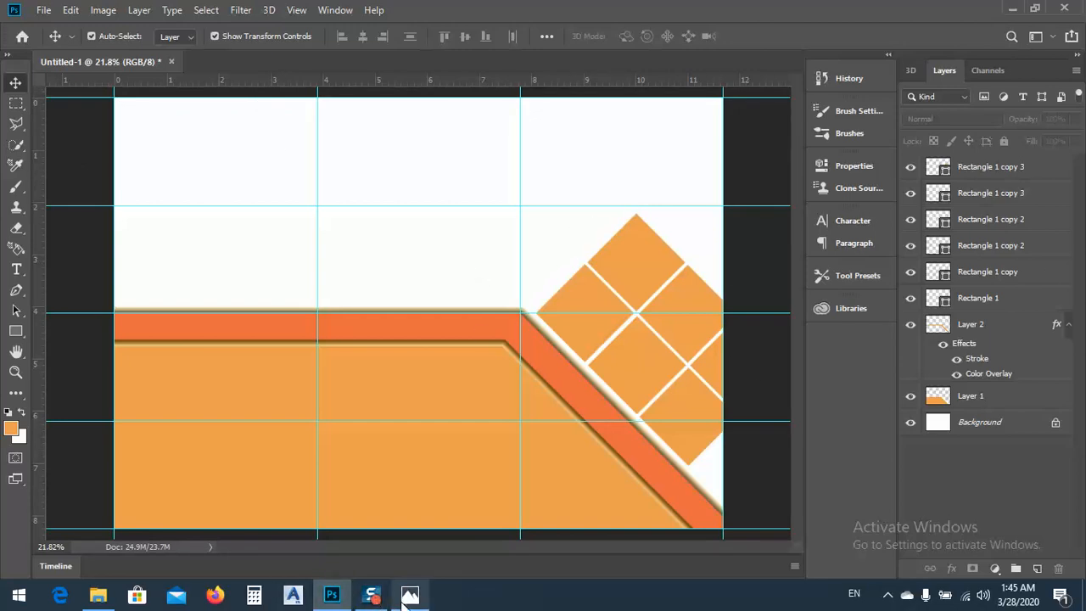
Float both opened photos, copy Master_Ingenieria_Industrial_Construccion.jpg into the brochure and close that source document
mouse_move(405, 596)
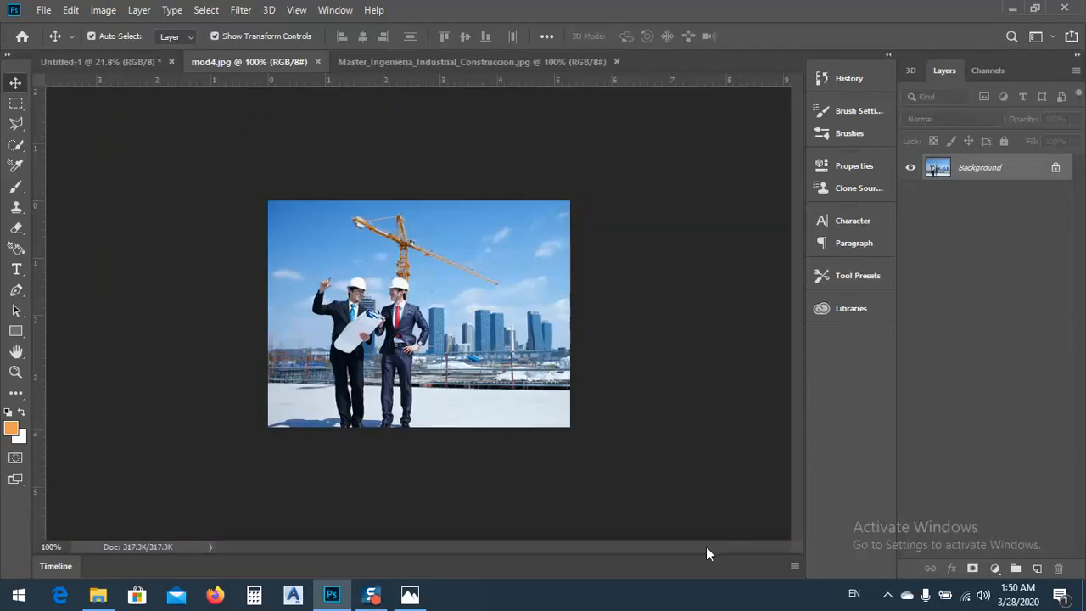
click(376, 64)
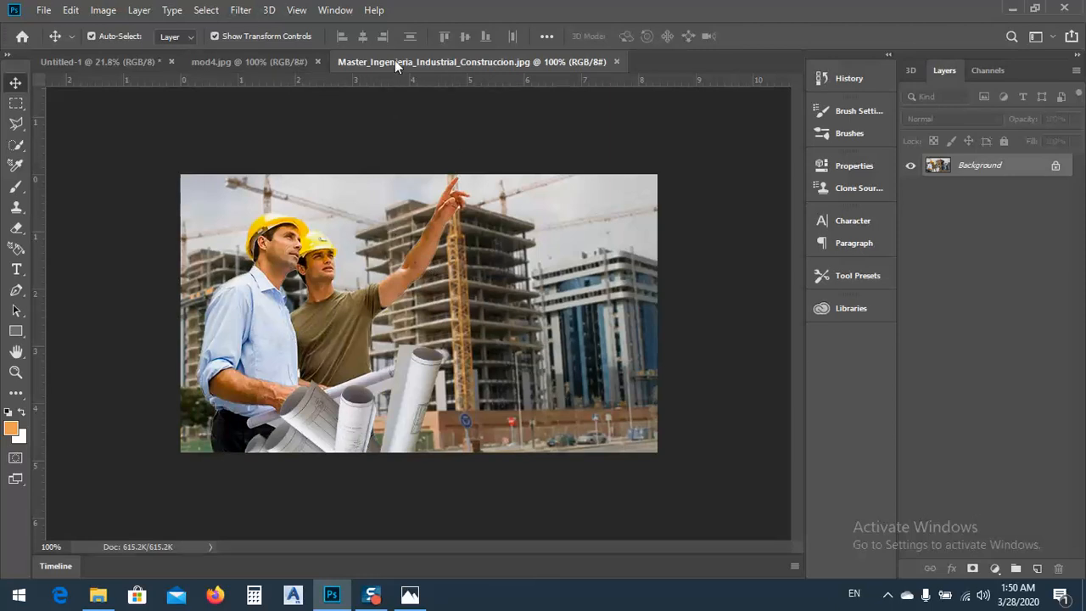
drag(394, 59, 472, 153)
drag(271, 61, 976, 311)
drag(708, 316, 371, 299)
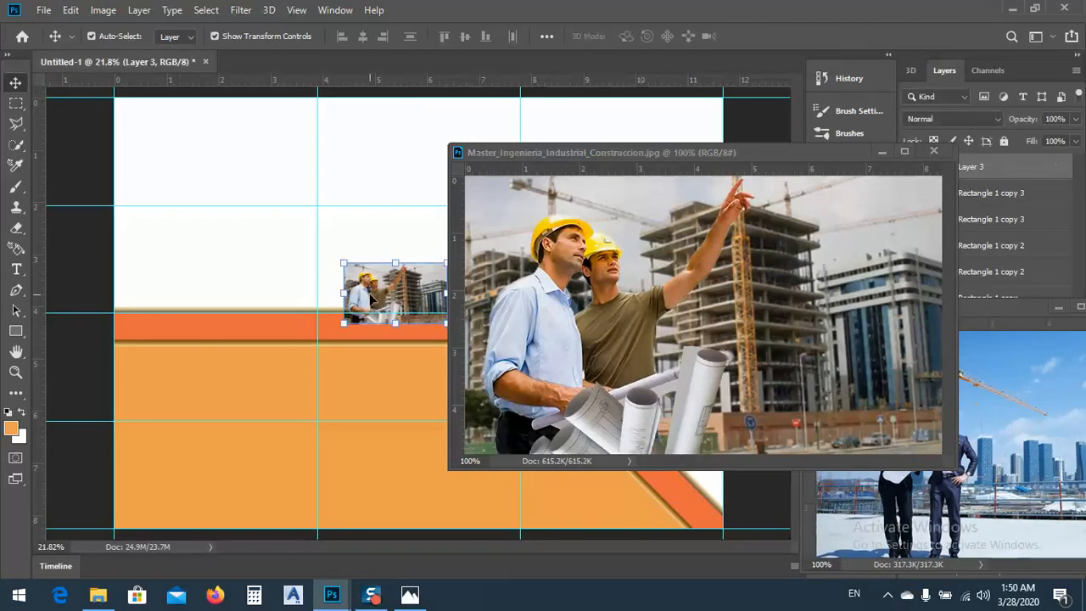
click(933, 151)
Copy the mod4.jpg photo into the brochure beside the rotated squares and close its source document
drag(931, 431, 552, 245)
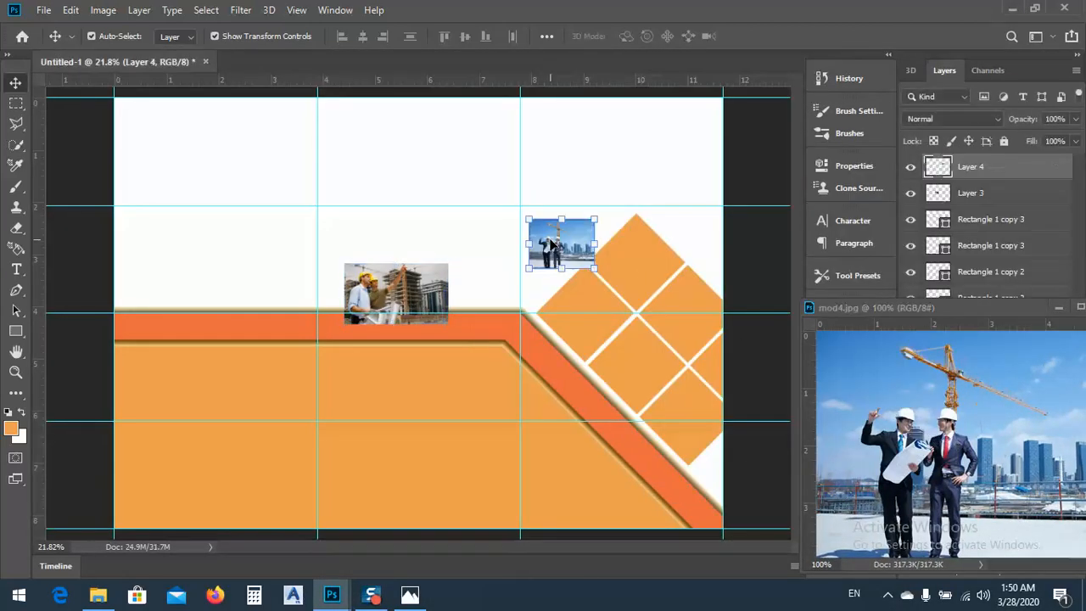
drag(852, 307, 302, 286)
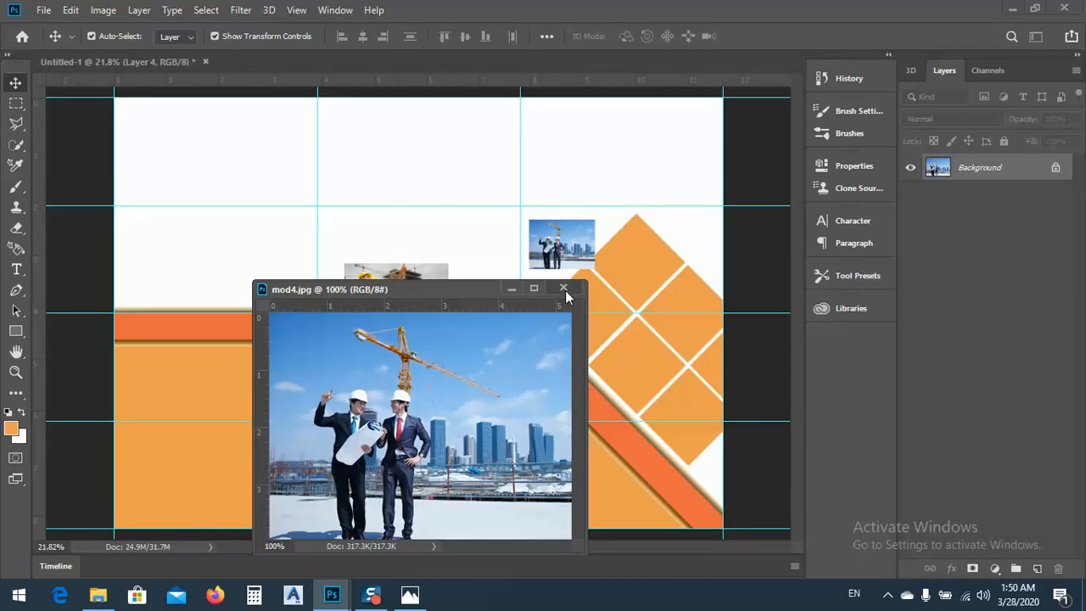
click(567, 289)
Move the mod4.jpg photo up above the rotated squares and hide its layer
click(413, 279)
drag(561, 240, 632, 127)
click(911, 167)
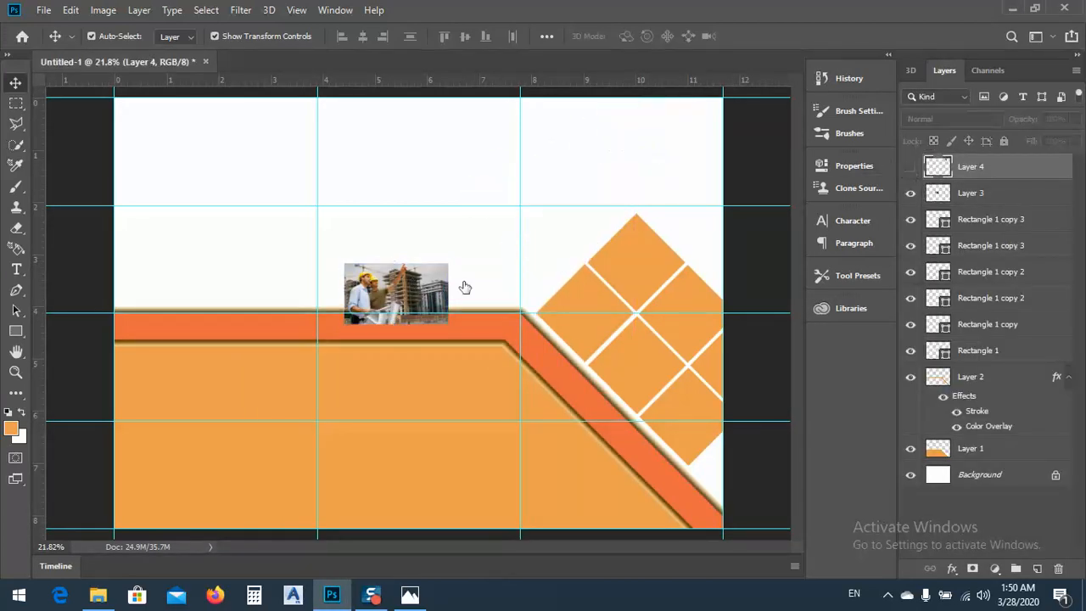
Enlarge the yellow-helmet construction photo to about 368% and place it over the rotated squares
drag(424, 293, 378, 160)
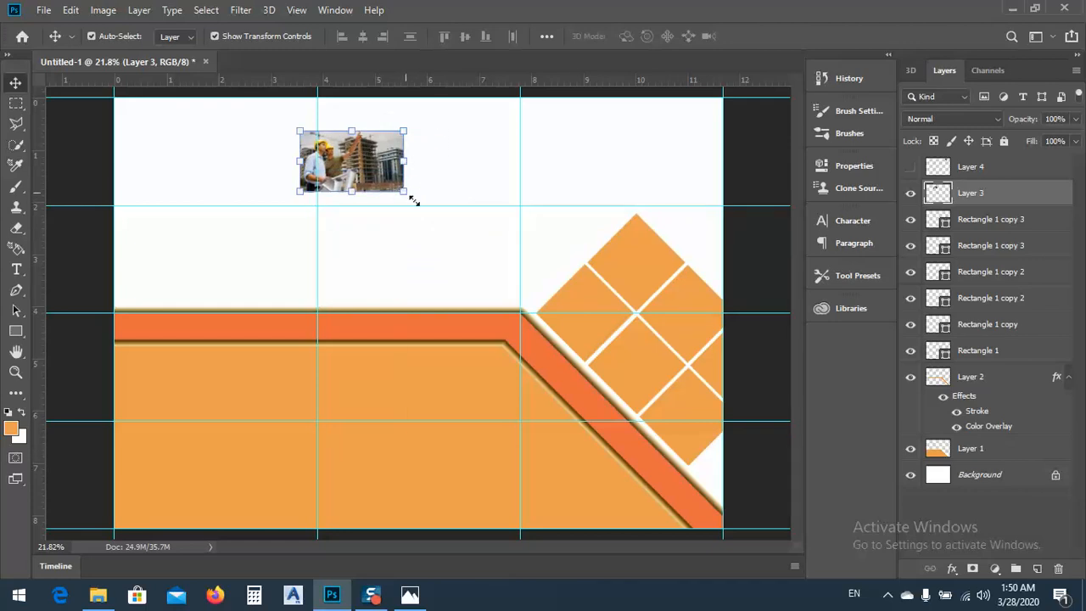
drag(414, 200, 686, 354)
drag(475, 198, 709, 298)
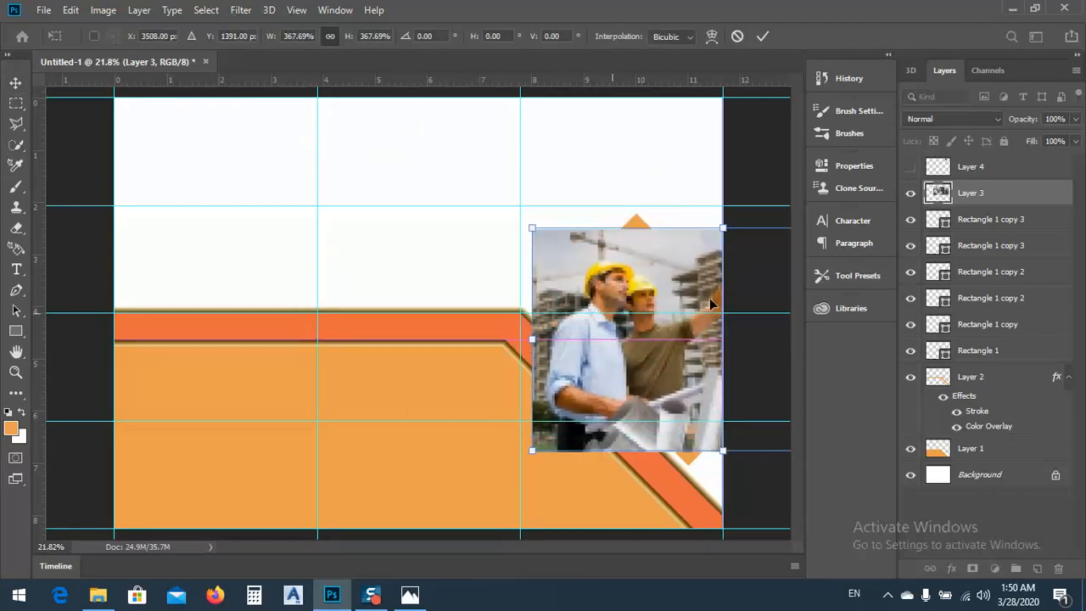
Lower the construction photo's opacity to 45%, then scale it to about 424% and align both men over the rotated squares
click(1076, 120)
drag(1073, 137, 1033, 139)
drag(649, 338, 301, 217)
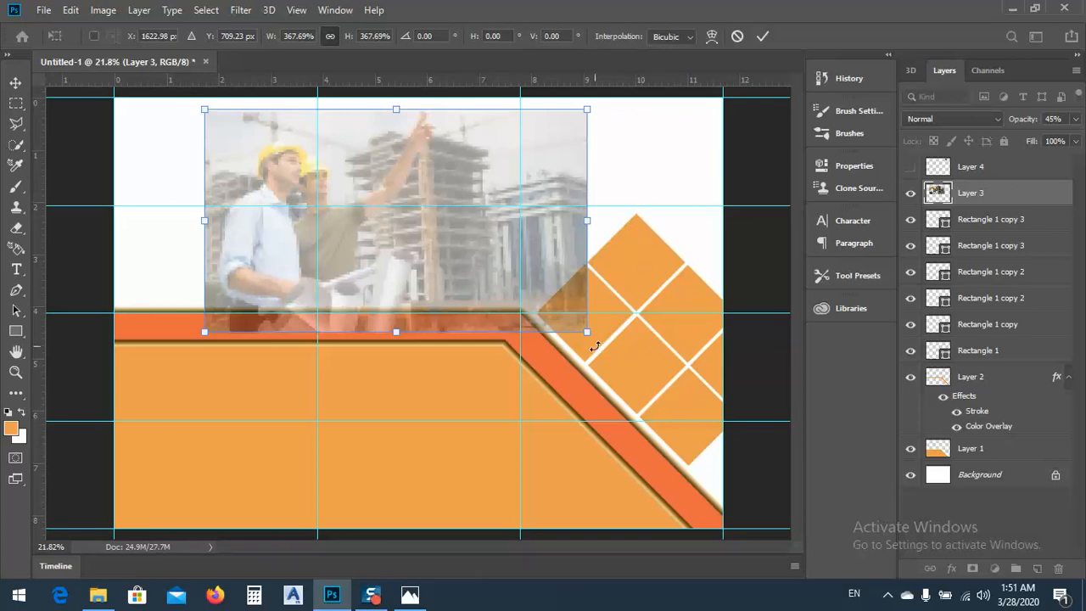
drag(281, 180, 702, 391)
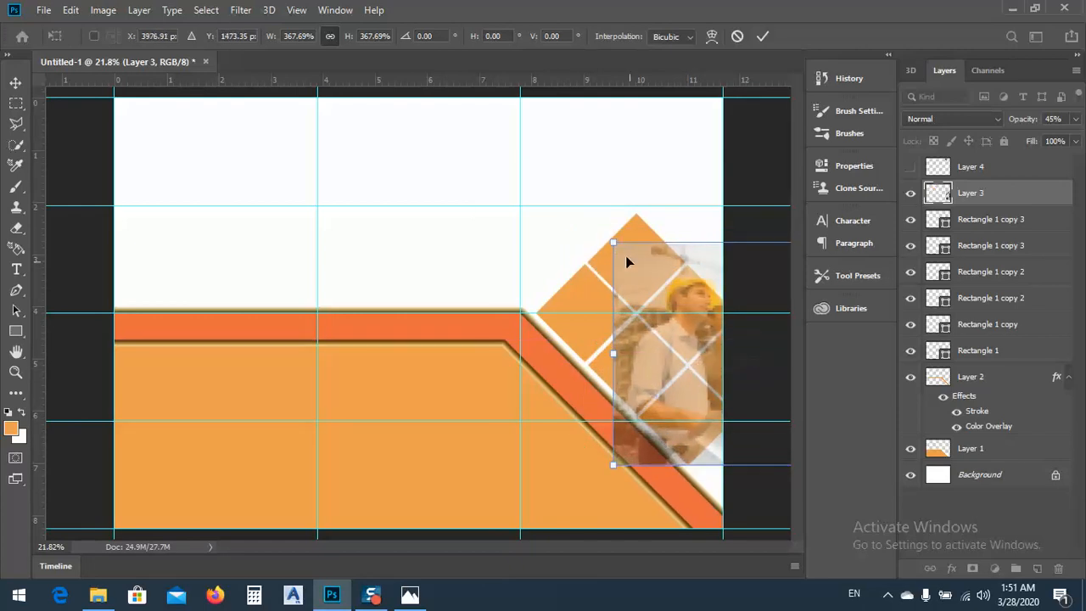
drag(610, 240, 525, 190)
drag(660, 340, 658, 350)
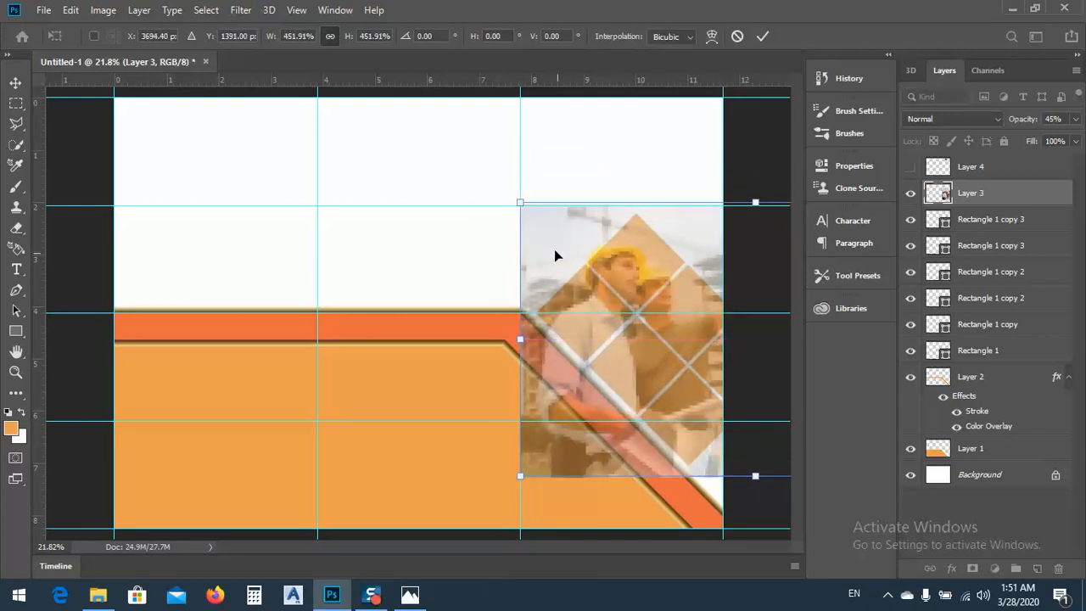
drag(518, 201, 541, 214)
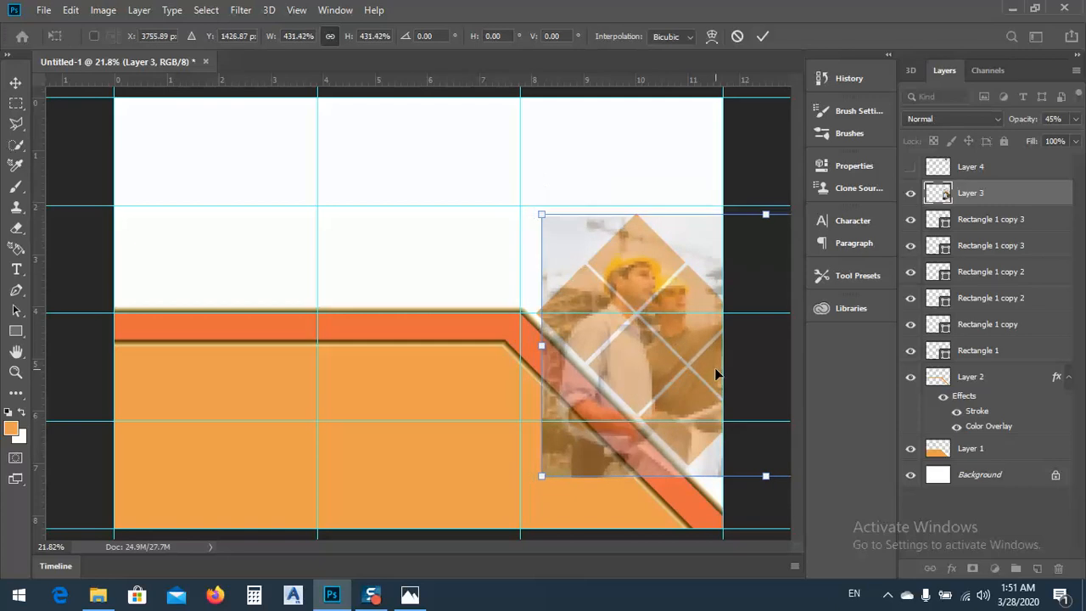
drag(686, 366, 682, 363)
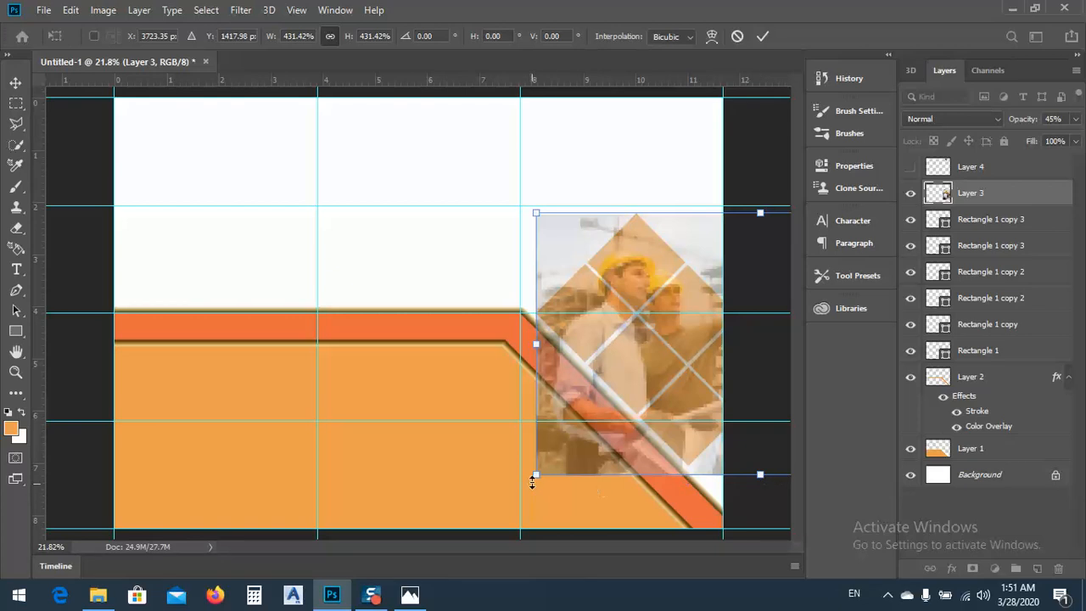
drag(661, 412, 660, 404)
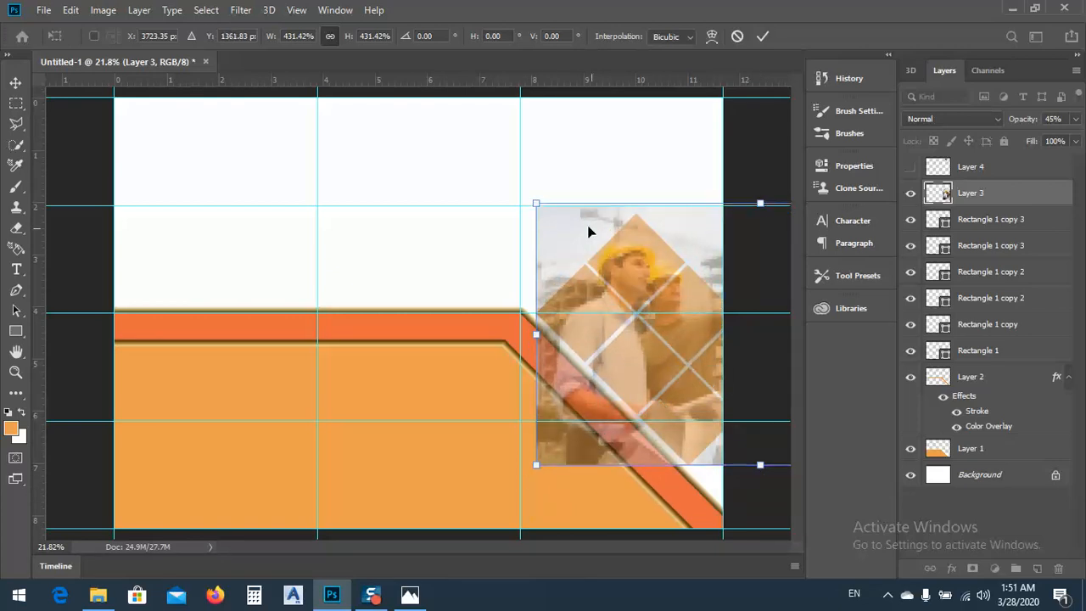
drag(535, 204, 543, 208)
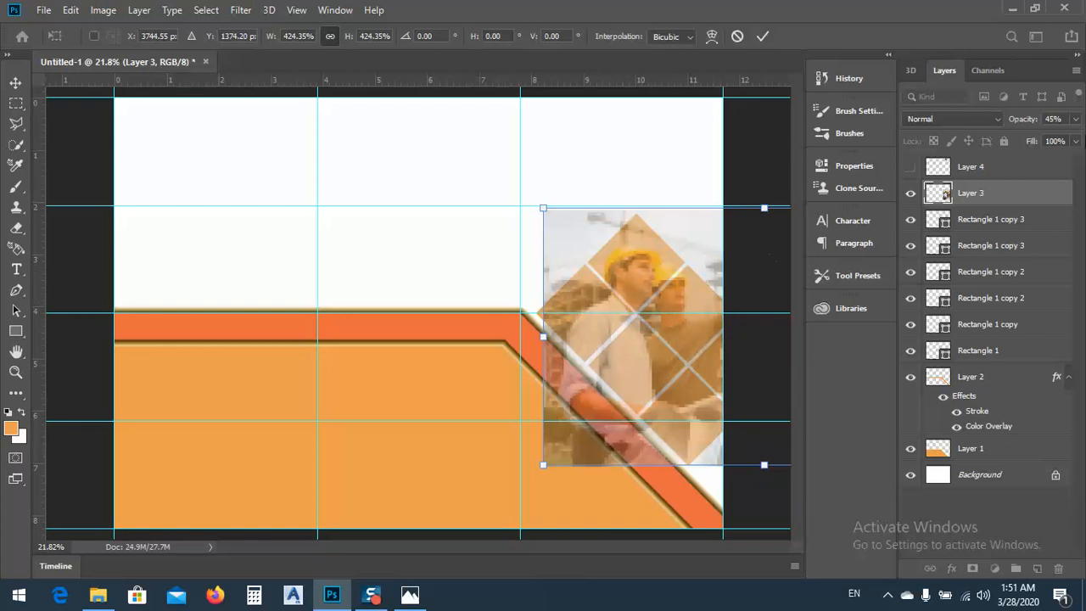
Set the construction photo's opacity back to 100% and apply the transform
click(1076, 119)
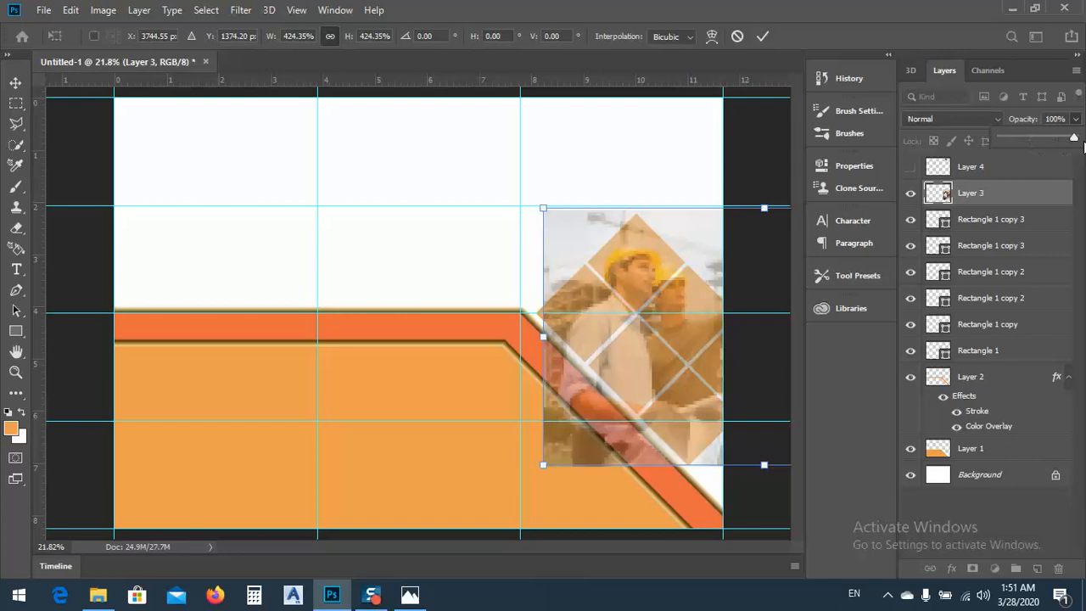
drag(1036, 137, 1074, 138)
key(Return)
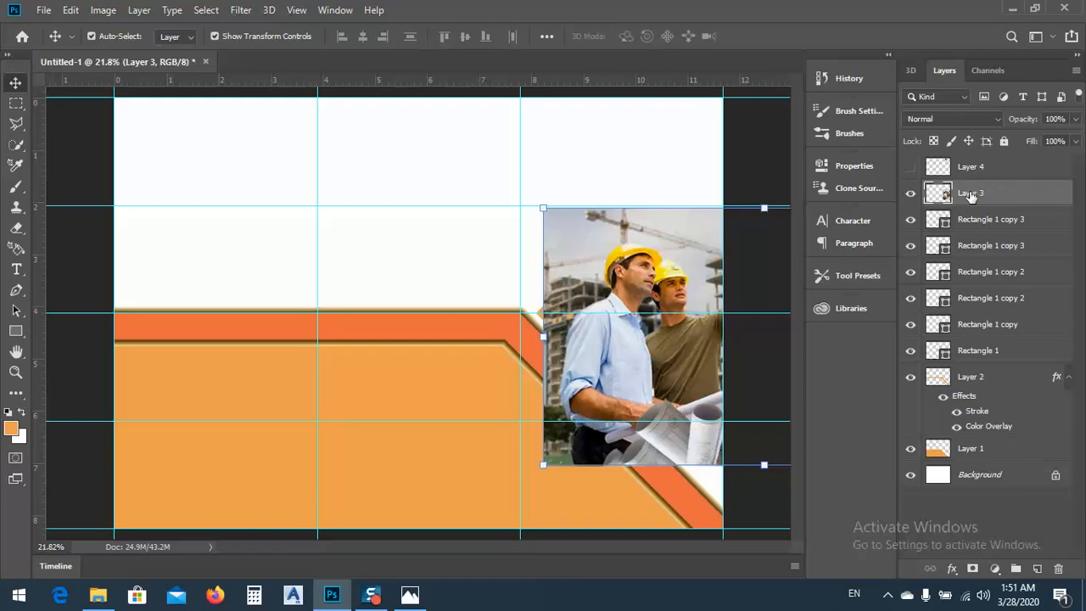
Move the yellow-helmet photo layer directly above the Rectangle 1 layer and clip it to that lowest rotated square
drag(973, 195, 976, 341)
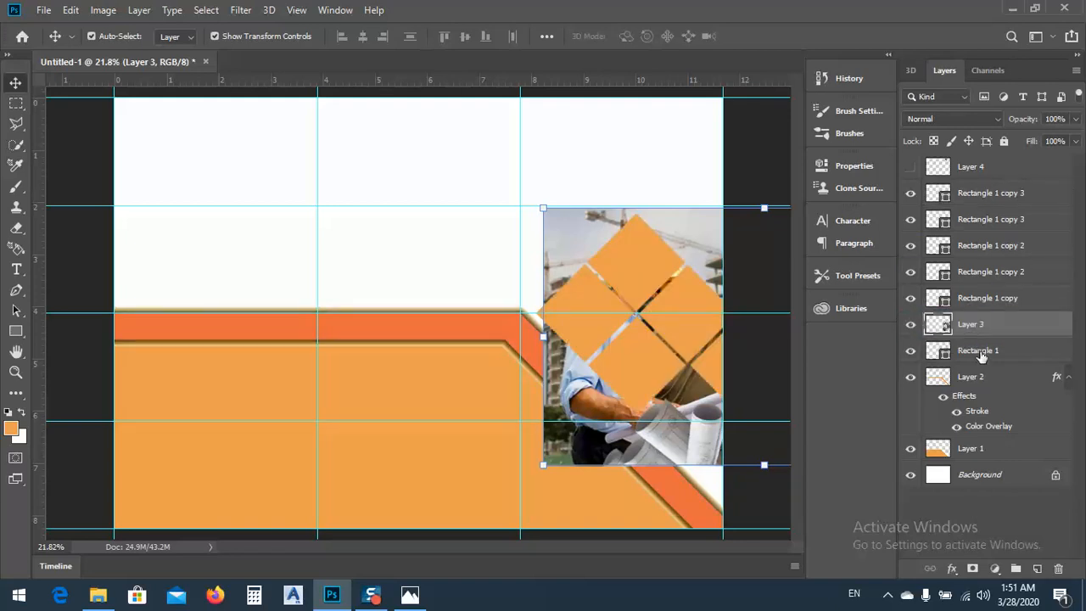
right_click(963, 330)
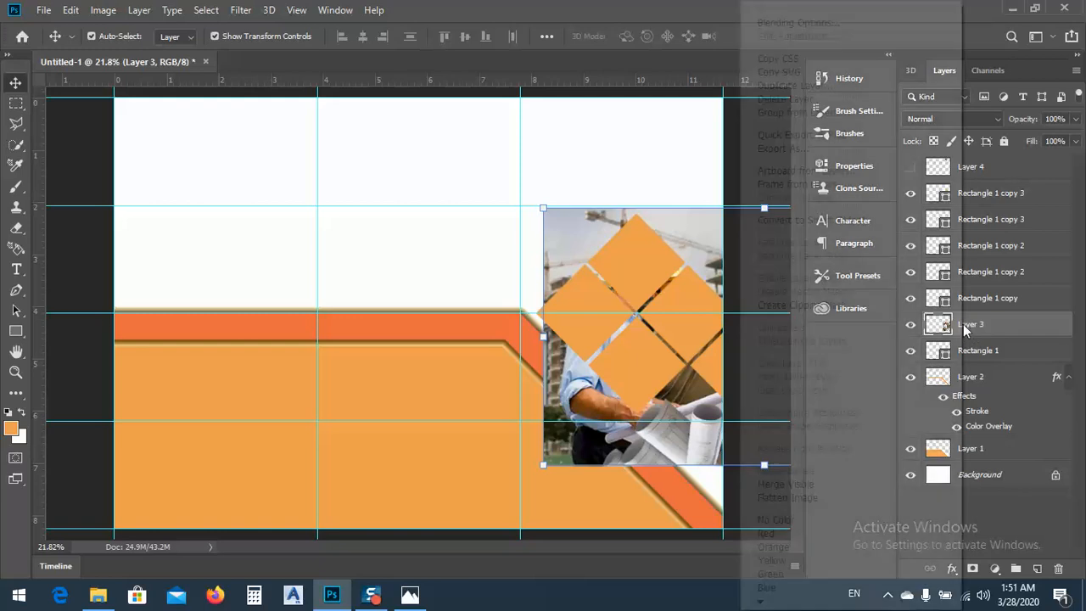
click(802, 307)
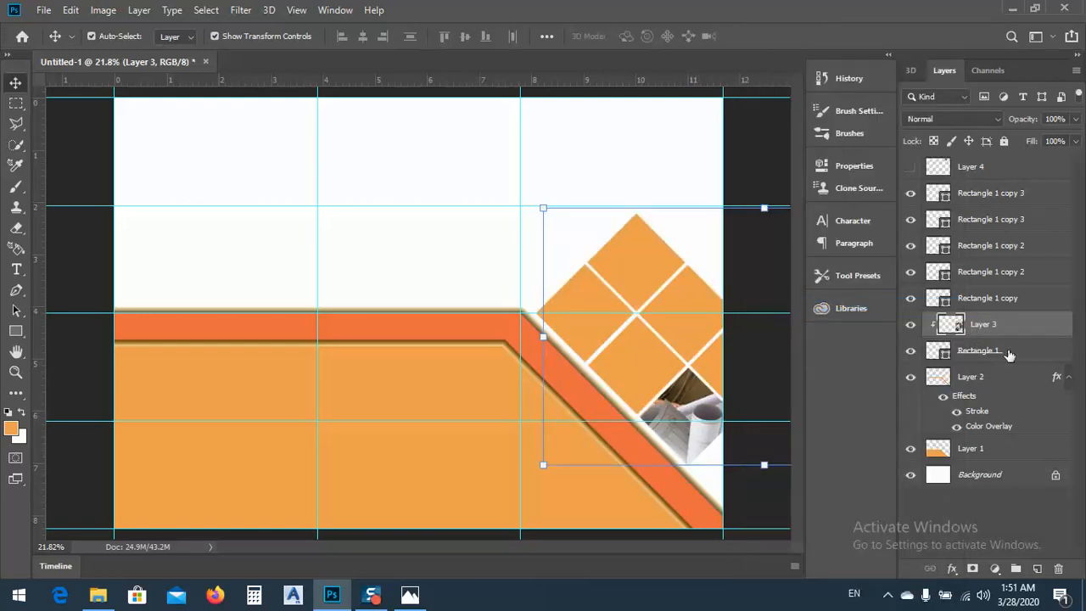
Duplicate the clipped Layer 3 photo, move the copy above the Rectangle 1 copy layer and clip it to that square
right_click(989, 327)
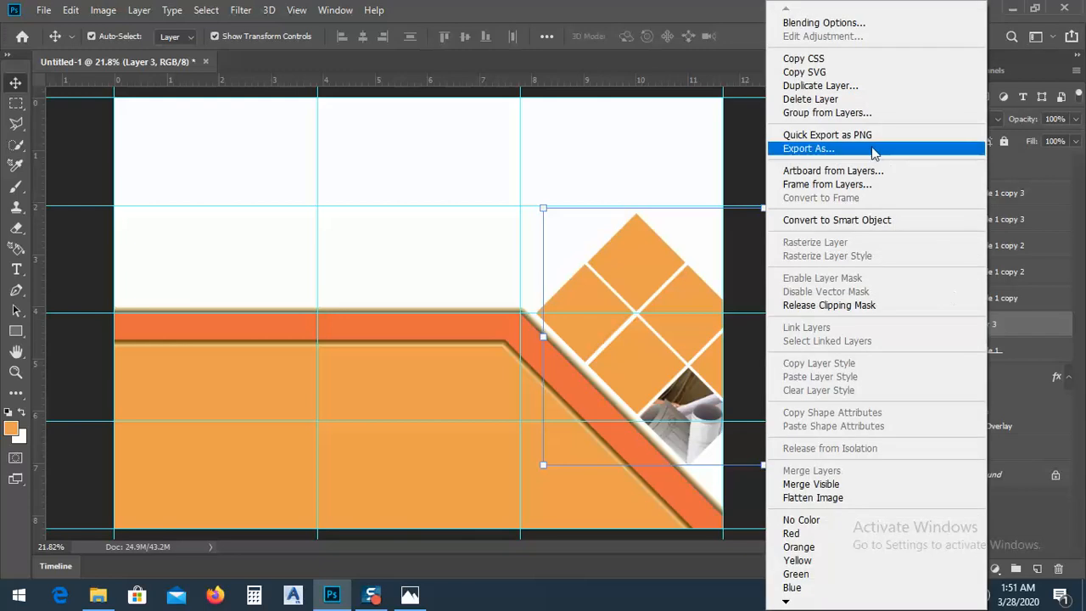
click(830, 91)
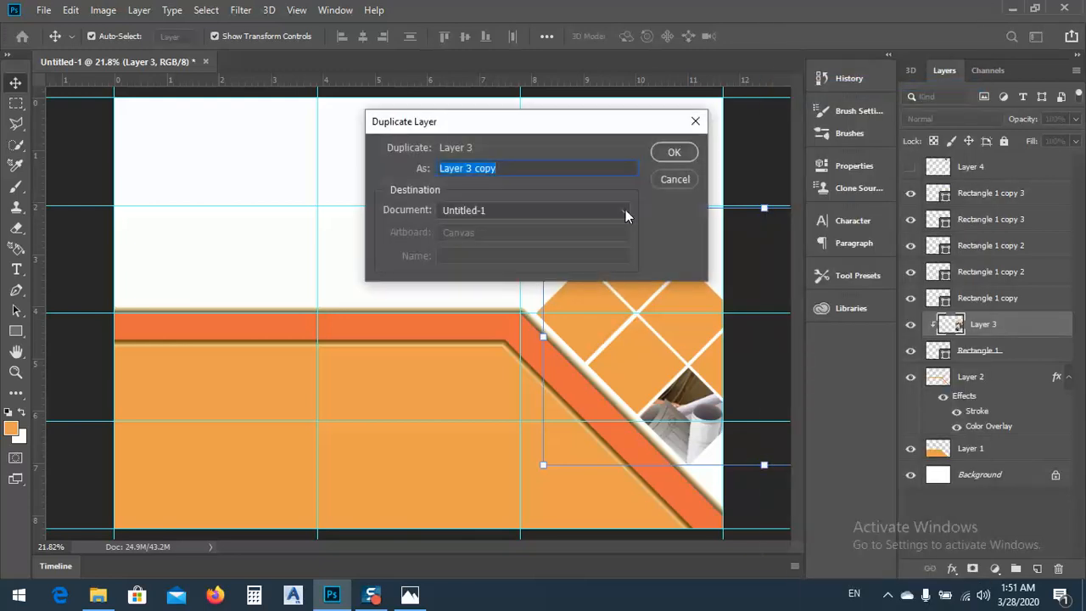
click(673, 153)
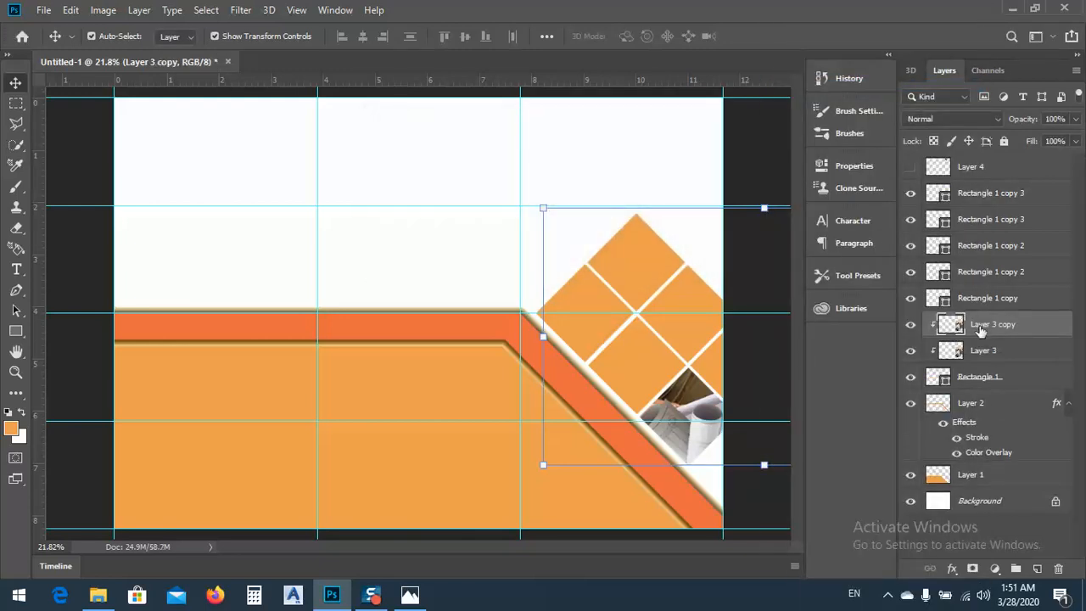
drag(977, 328, 979, 294)
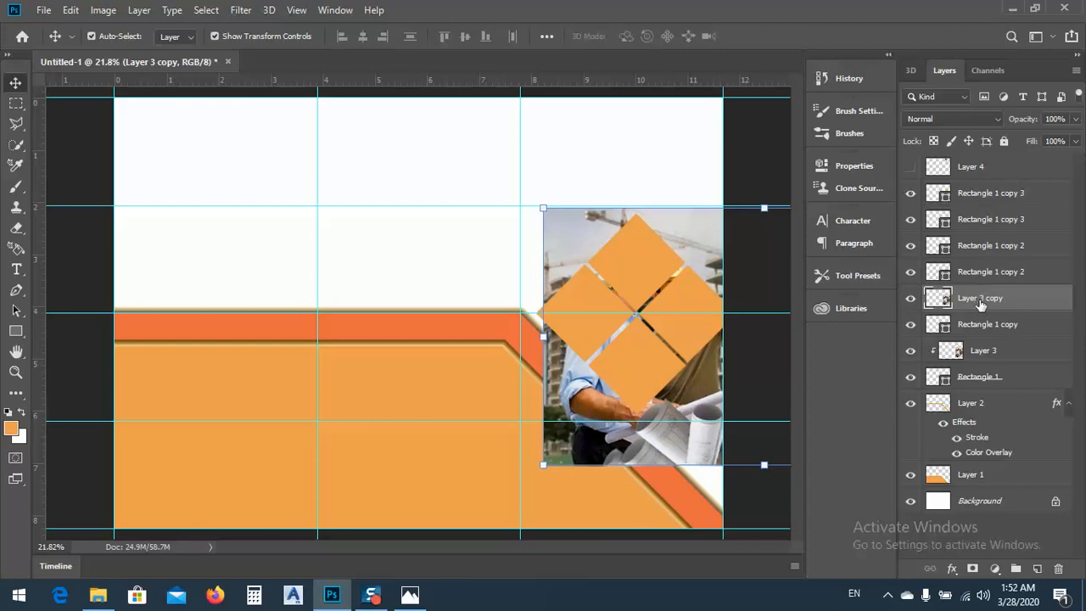
right_click(974, 304)
click(874, 305)
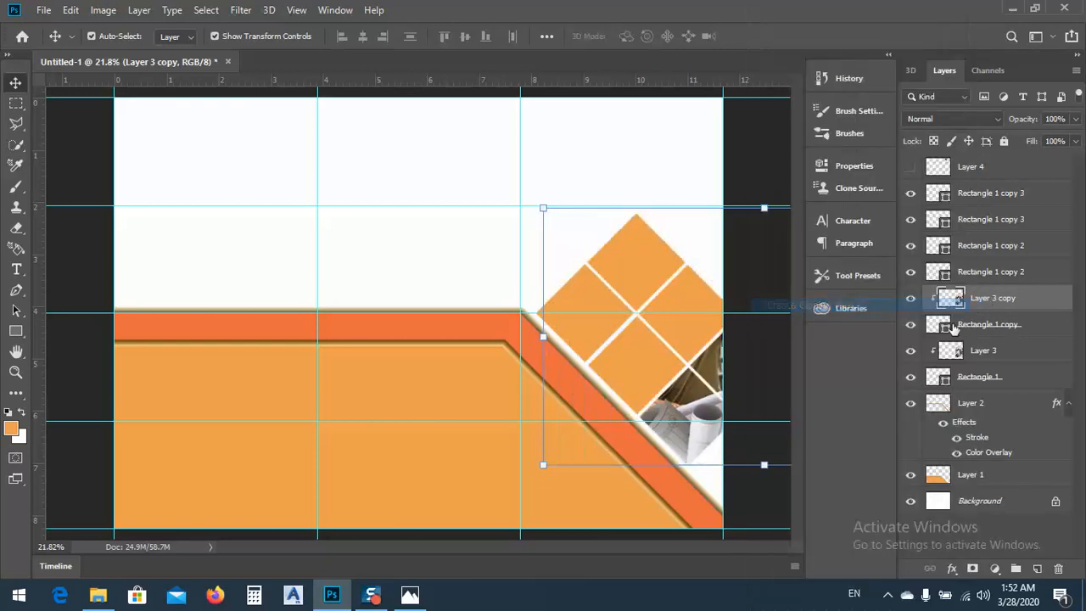
Duplicate the Layer 3 copy photo, place the duplicate above the lower Rectangle 1 copy 2 layer and create a clipping mask
right_click(985, 304)
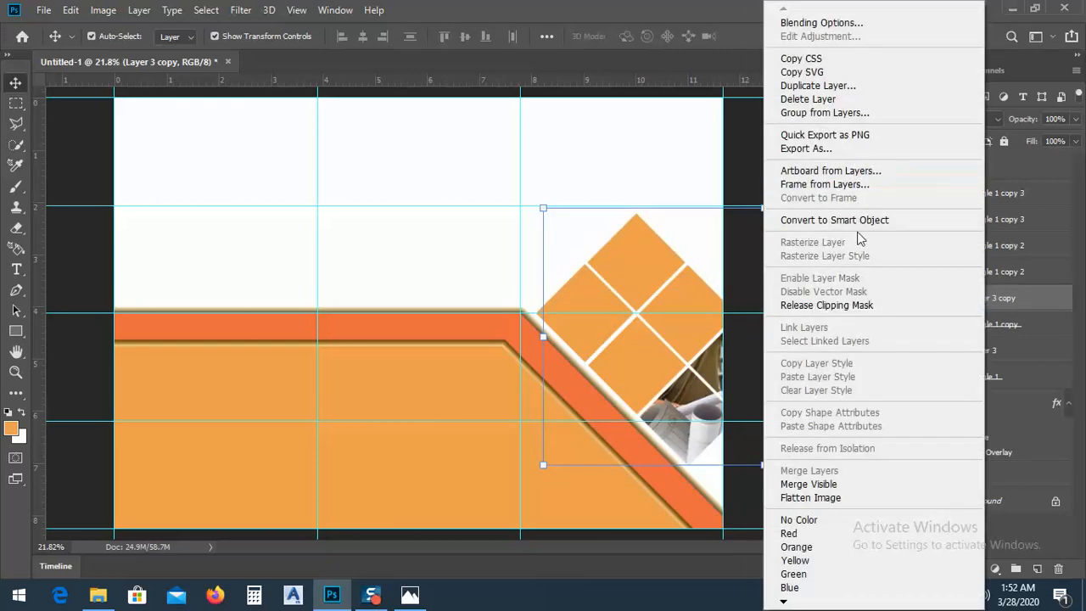
click(799, 86)
click(682, 153)
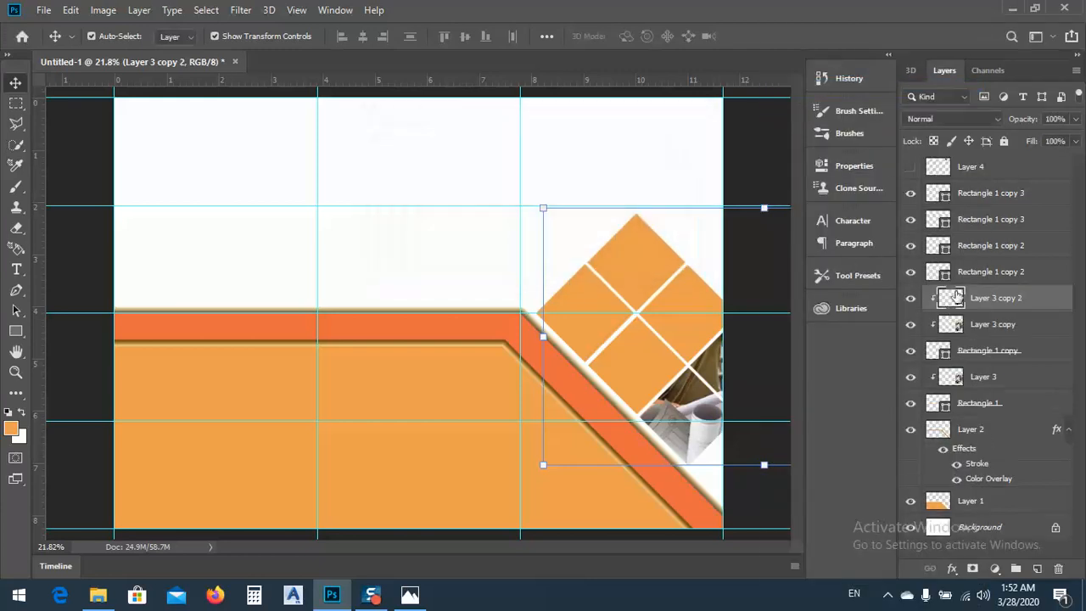
drag(957, 296, 983, 273)
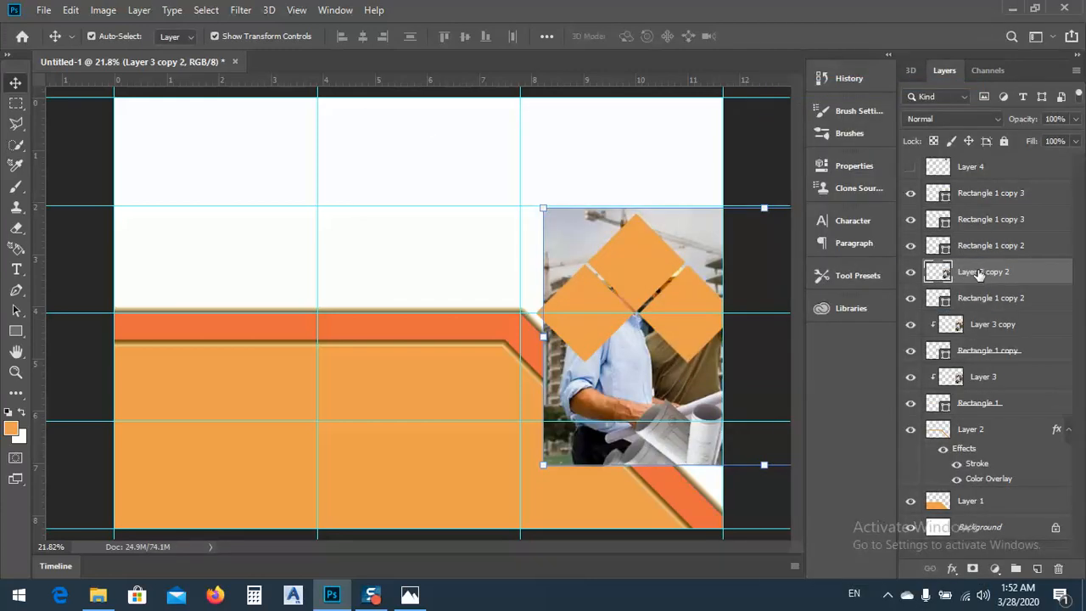
right_click(980, 274)
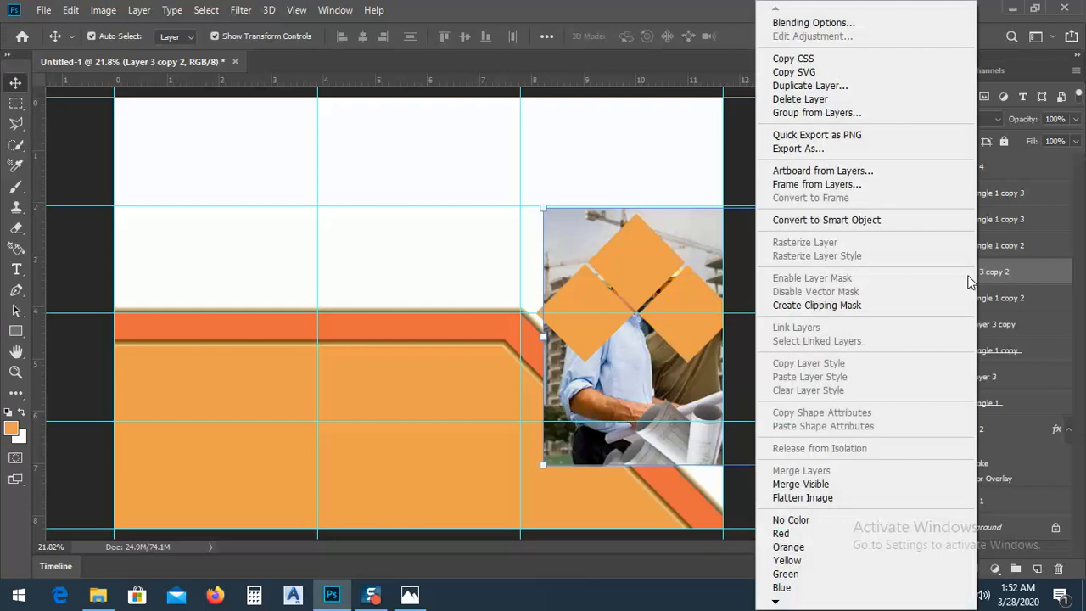
click(817, 305)
Duplicate the Layer 3 copy 2 photo, place the duplicate above the upper Rectangle 1 copy 2 layer and create a clipping mask
right_click(974, 273)
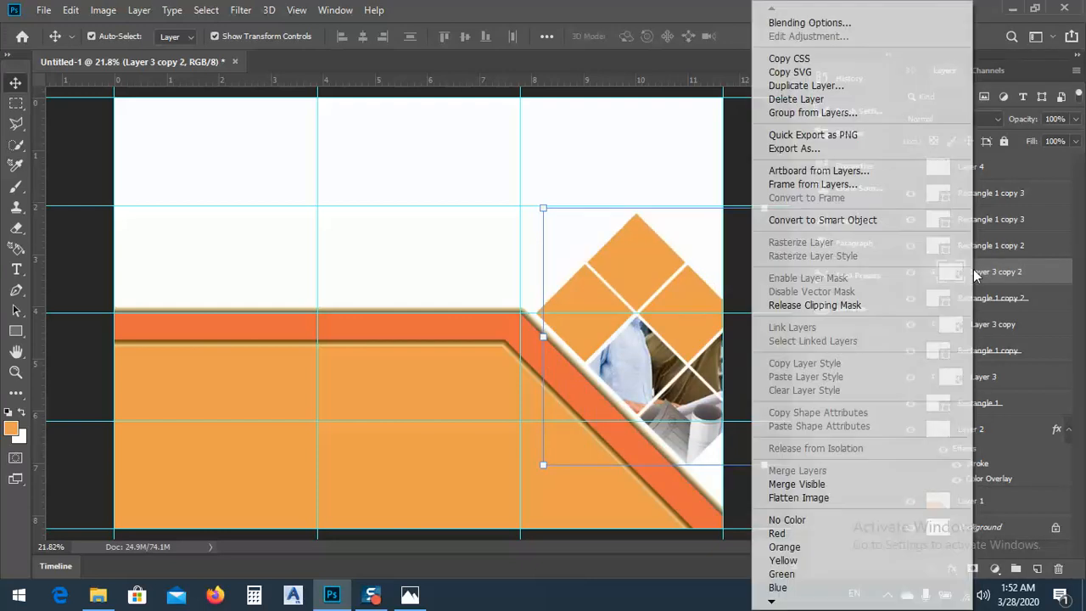
click(806, 85)
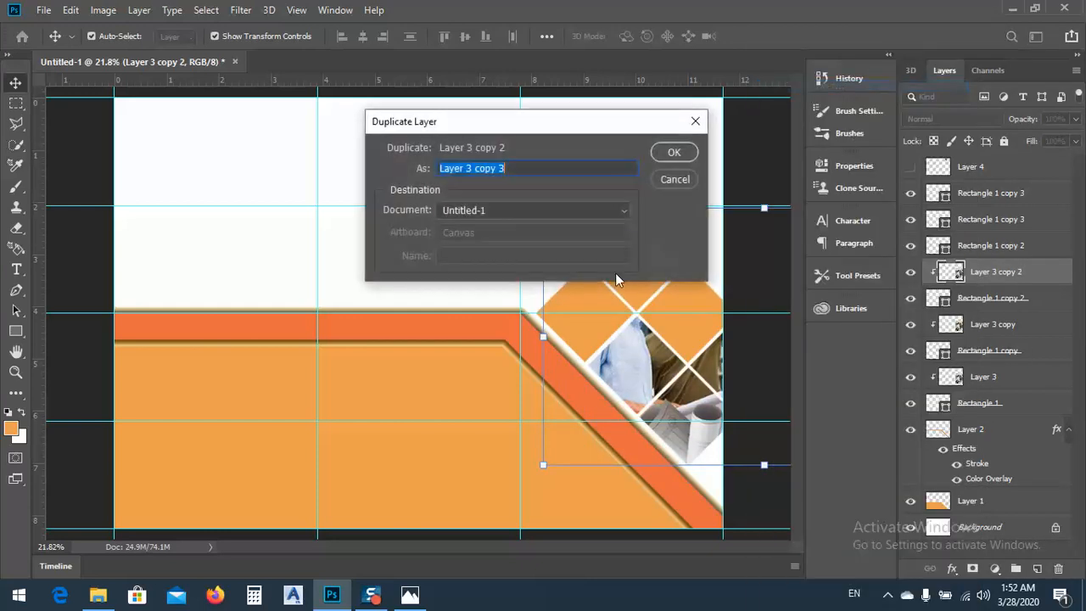
click(672, 152)
drag(984, 270, 968, 245)
right_click(967, 246)
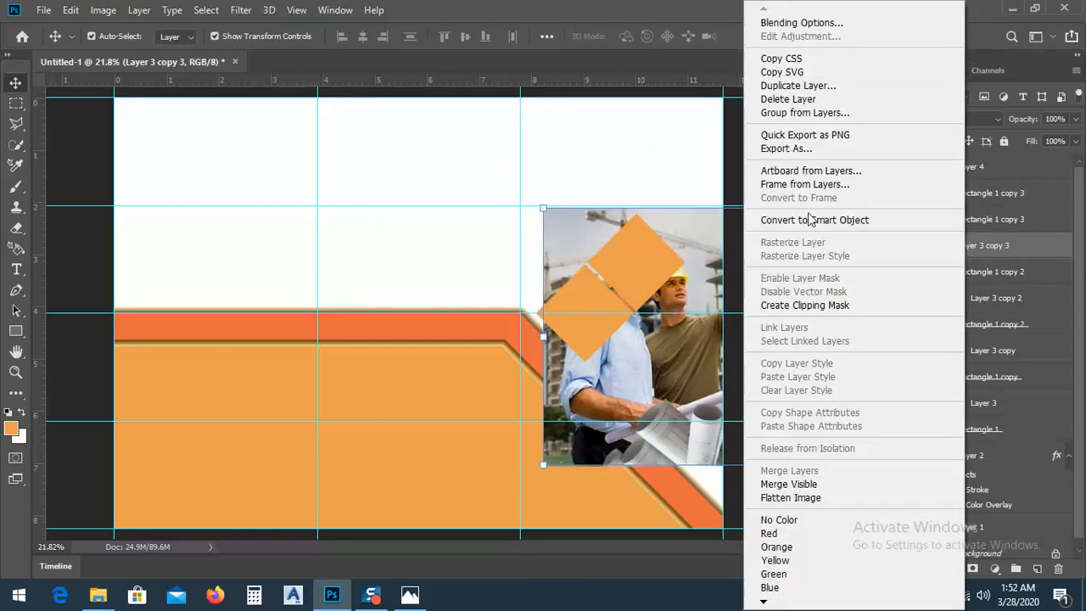
click(791, 307)
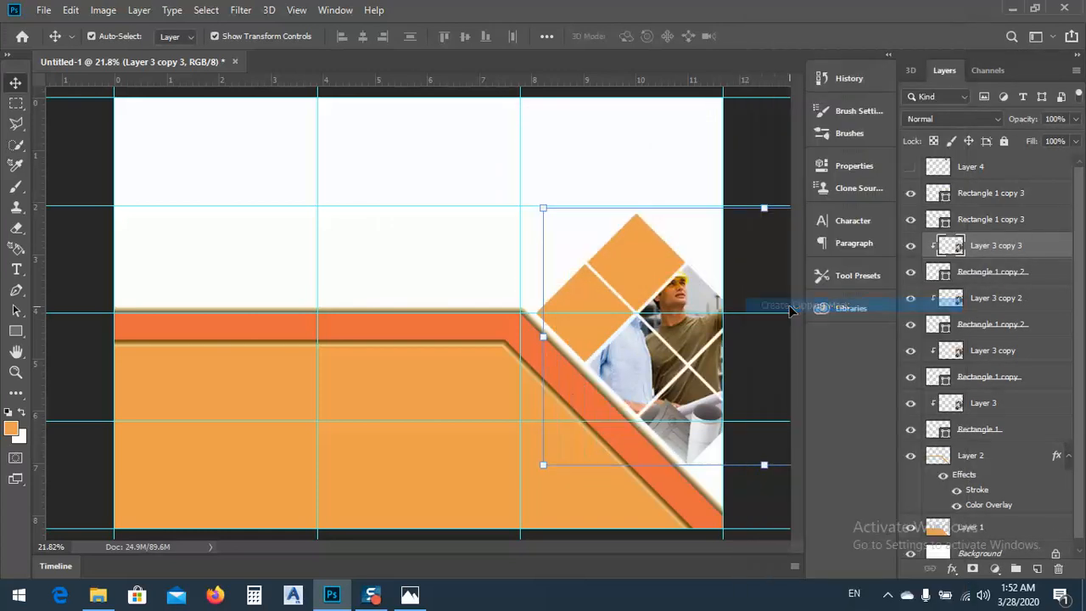
Duplicate the Layer 3 copy 3 photo, place the duplicate above the lower Rectangle 1 copy 3 layer and create a clipping mask
right_click(990, 251)
click(852, 86)
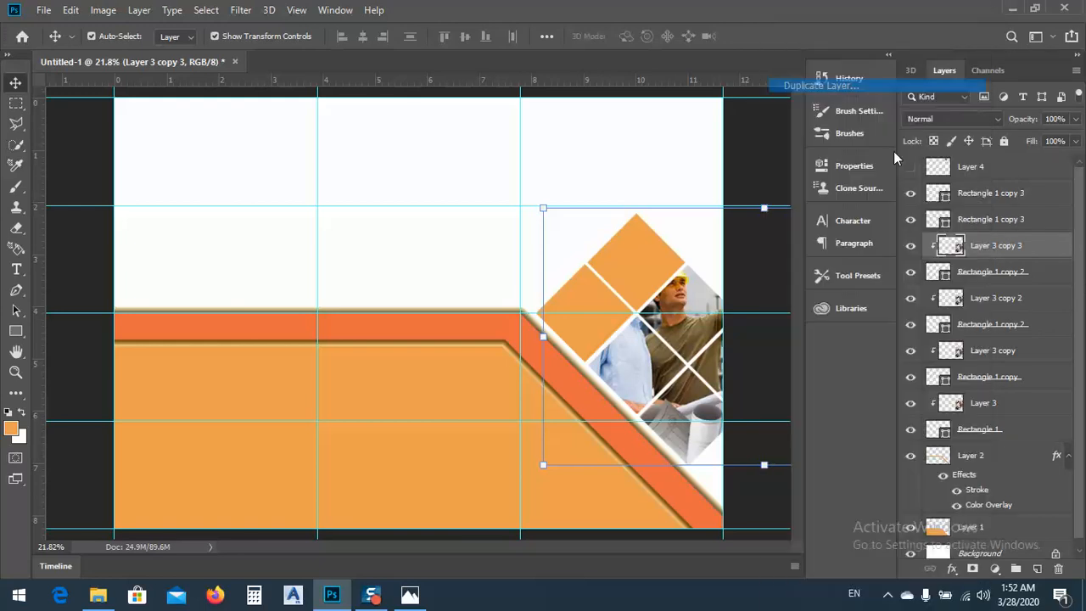
click(676, 153)
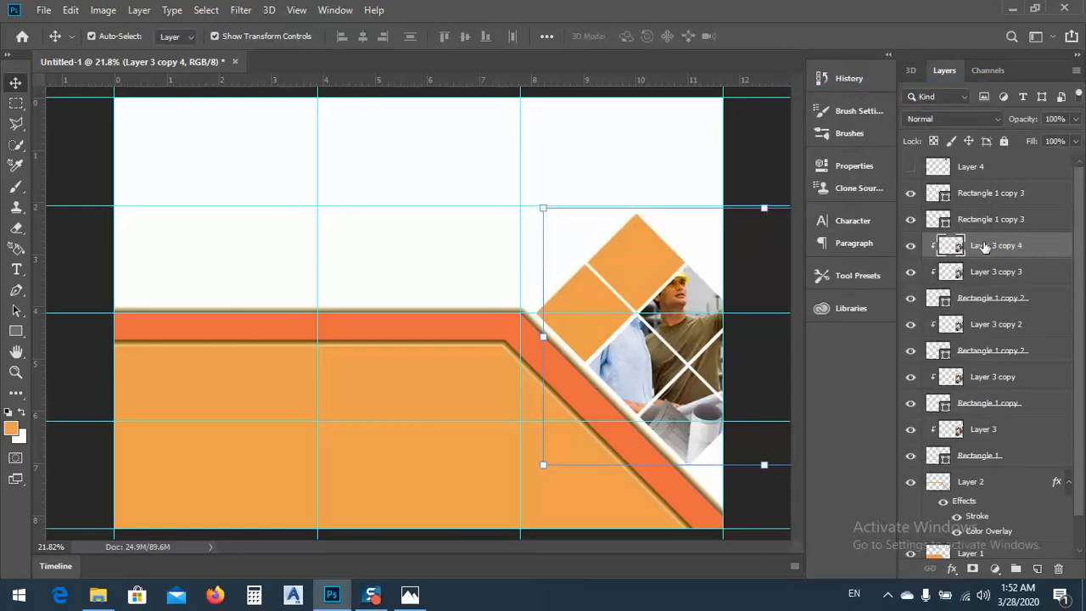
drag(985, 247, 976, 221)
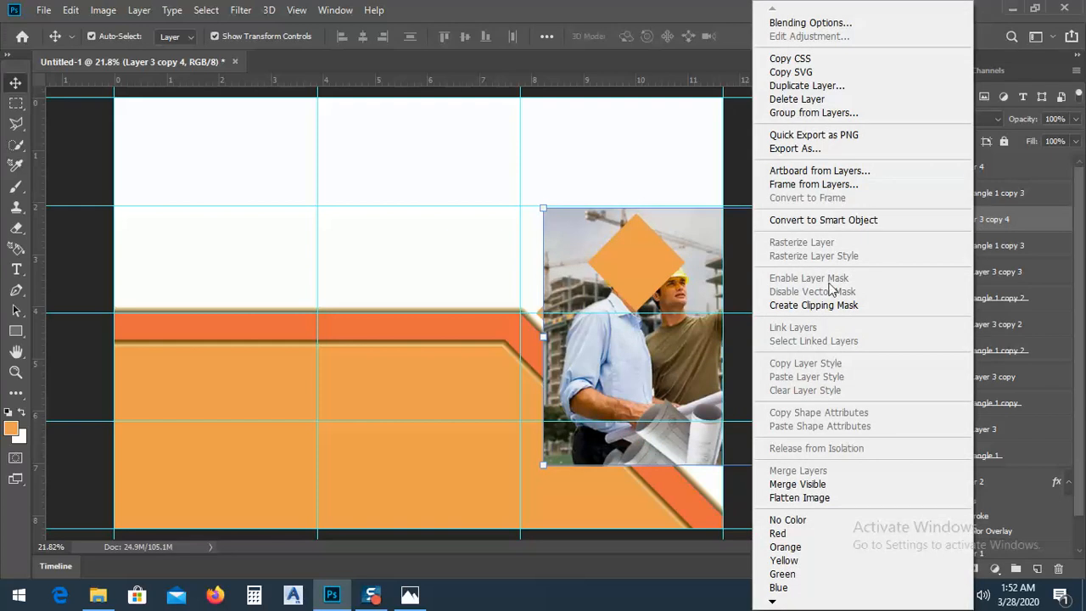
click(814, 305)
Duplicate the Layer 3 copy 4 photo, clip the duplicate to the uppermost Rectangle 1 copy 3 square, and deselect the layer
right_click(988, 221)
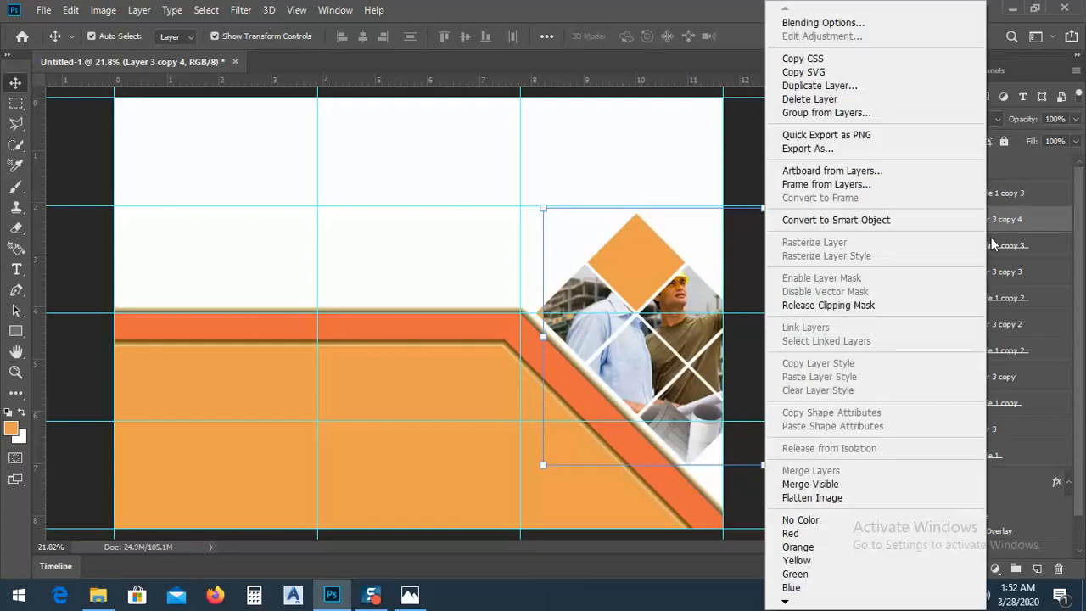
click(819, 85)
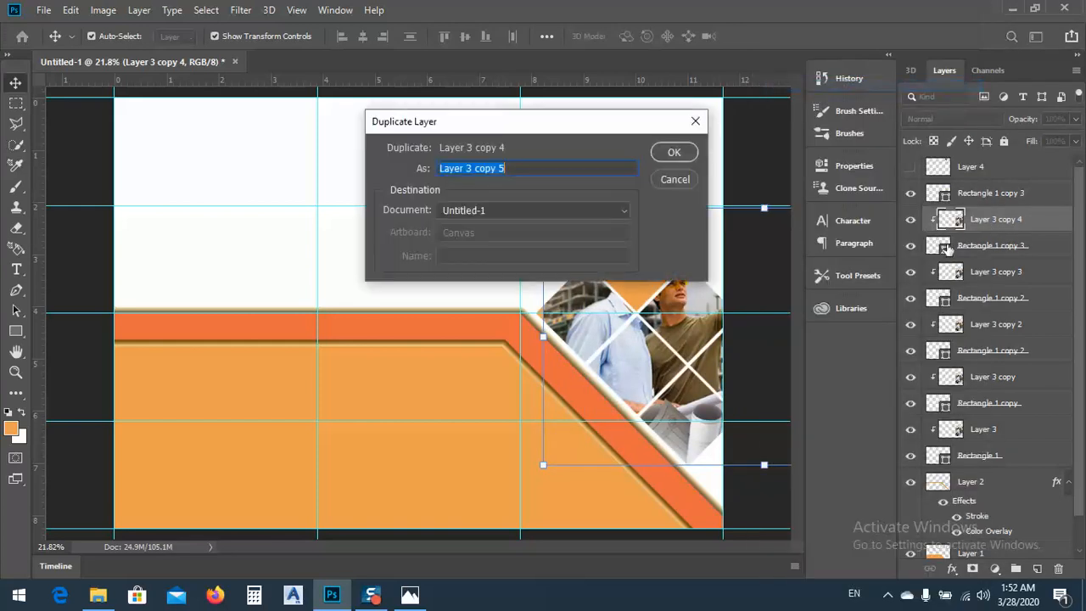
click(675, 153)
drag(1010, 221, 985, 195)
right_click(985, 194)
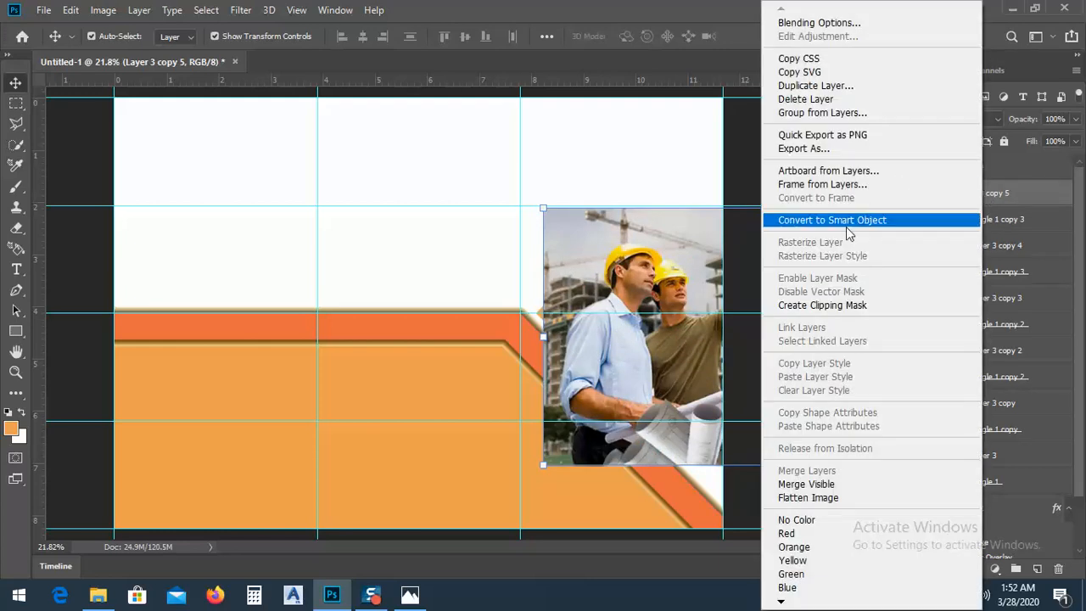
click(838, 307)
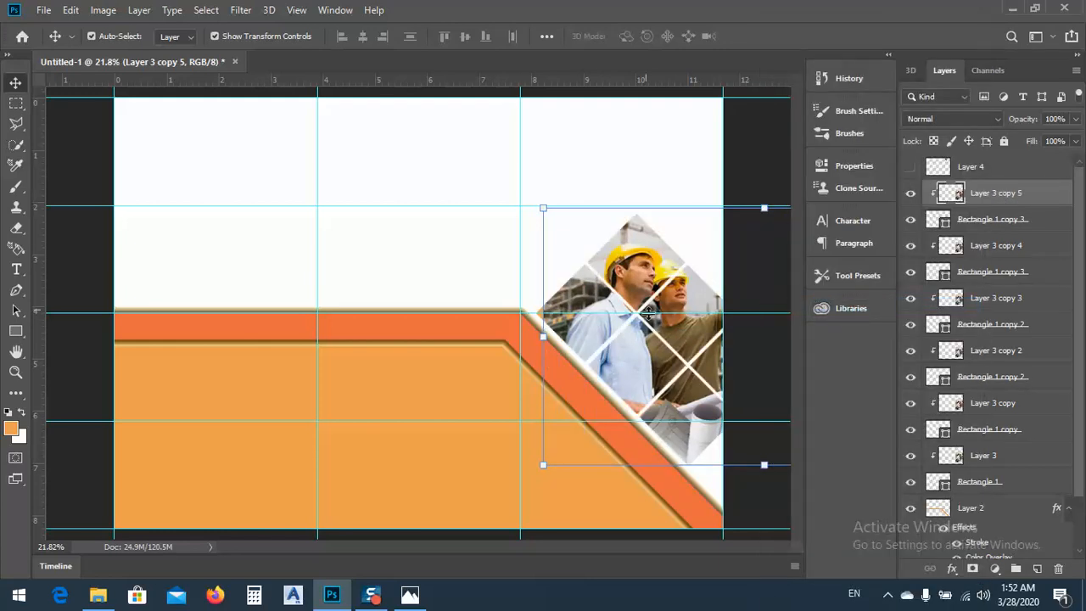
click(660, 153)
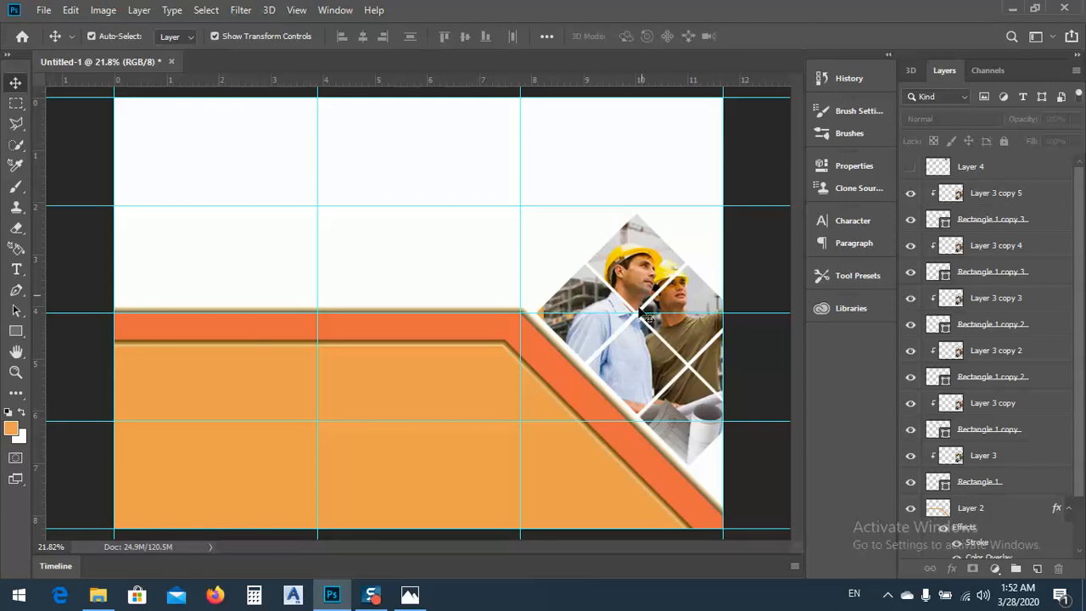
Show the Layer 4 photo of the two men in suits, enlarge it to about 512% over the rotated squares and apply the transform
click(912, 170)
click(632, 133)
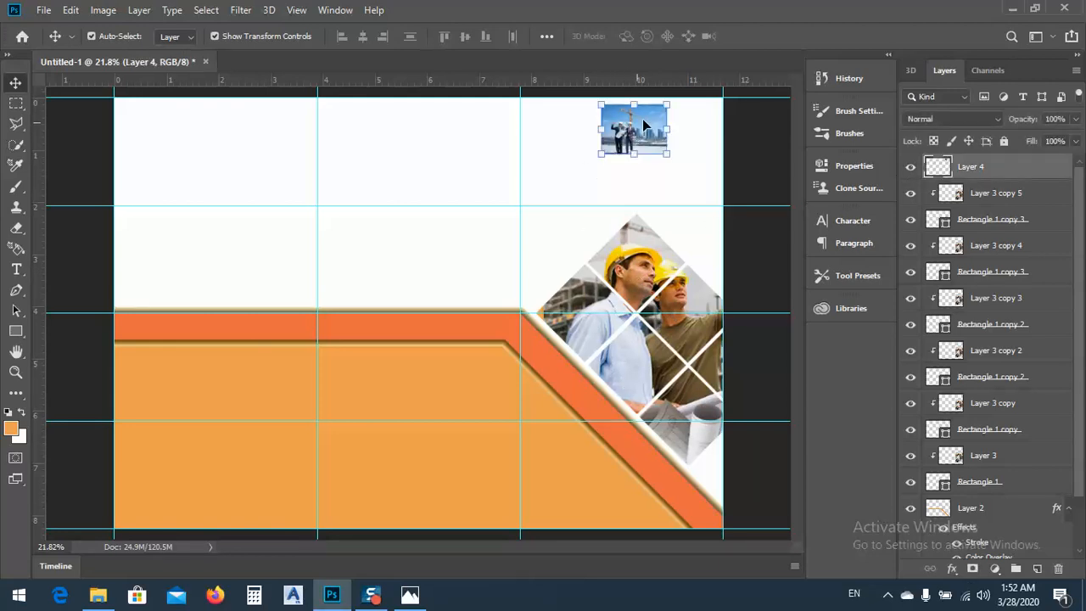
drag(646, 133, 738, 441)
drag(689, 411, 463, 237)
drag(623, 336, 710, 332)
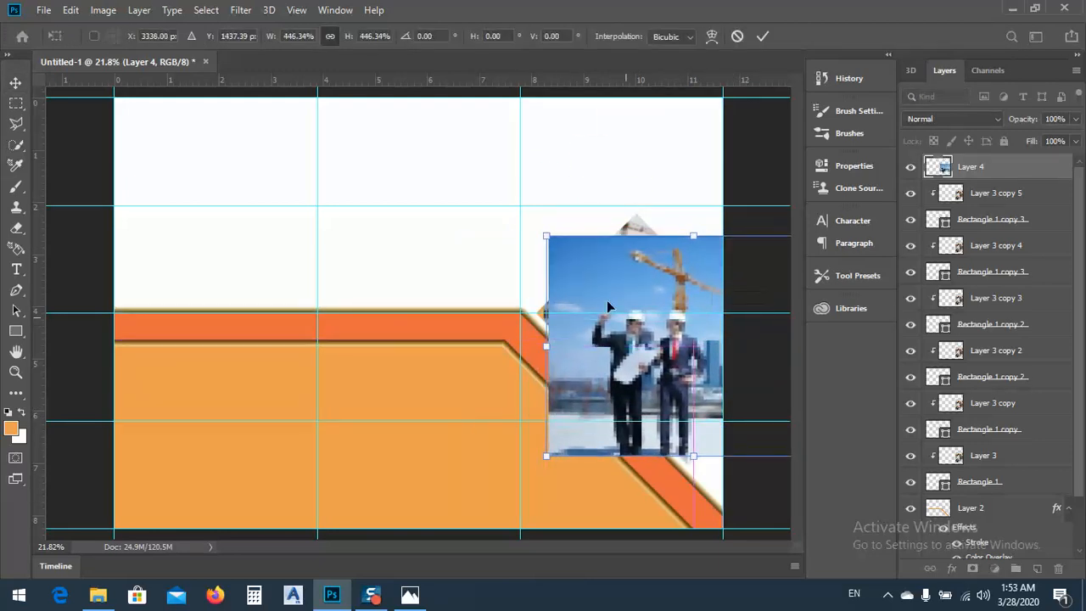
drag(548, 236, 504, 204)
drag(605, 332, 627, 333)
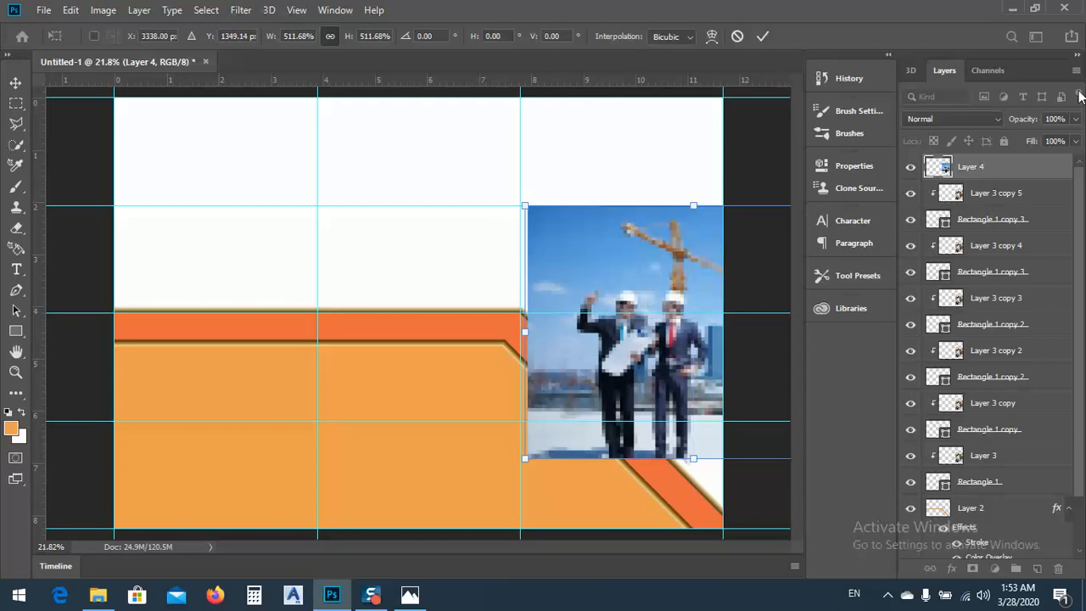
key(Return)
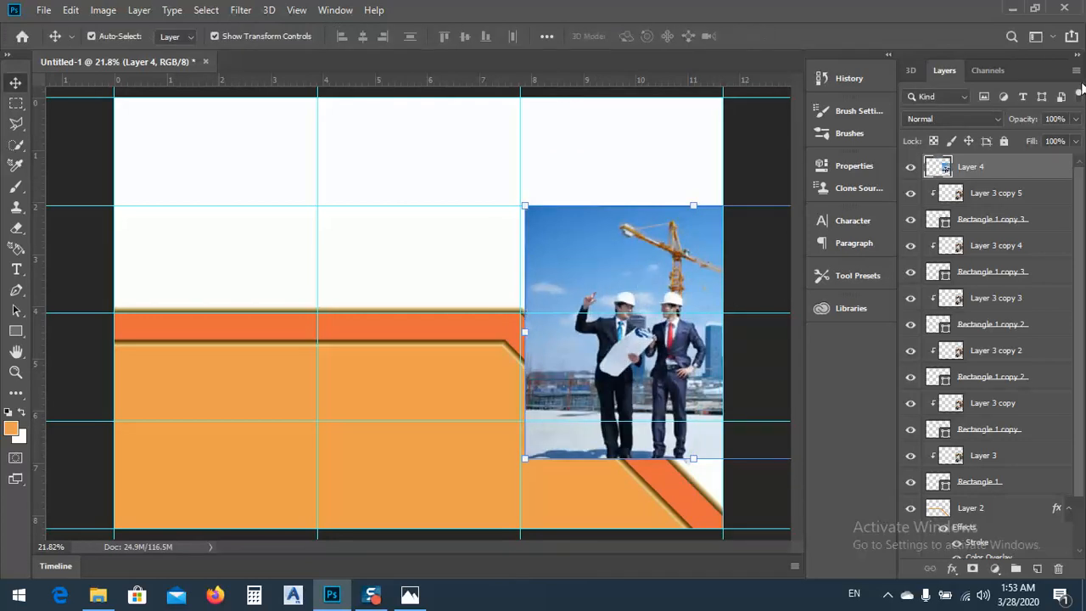
Lower the Layer 4 photo's opacity to 48% and fine-tune its size and position so the two men align over the rotated squares
click(1074, 120)
drag(1071, 138, 1037, 139)
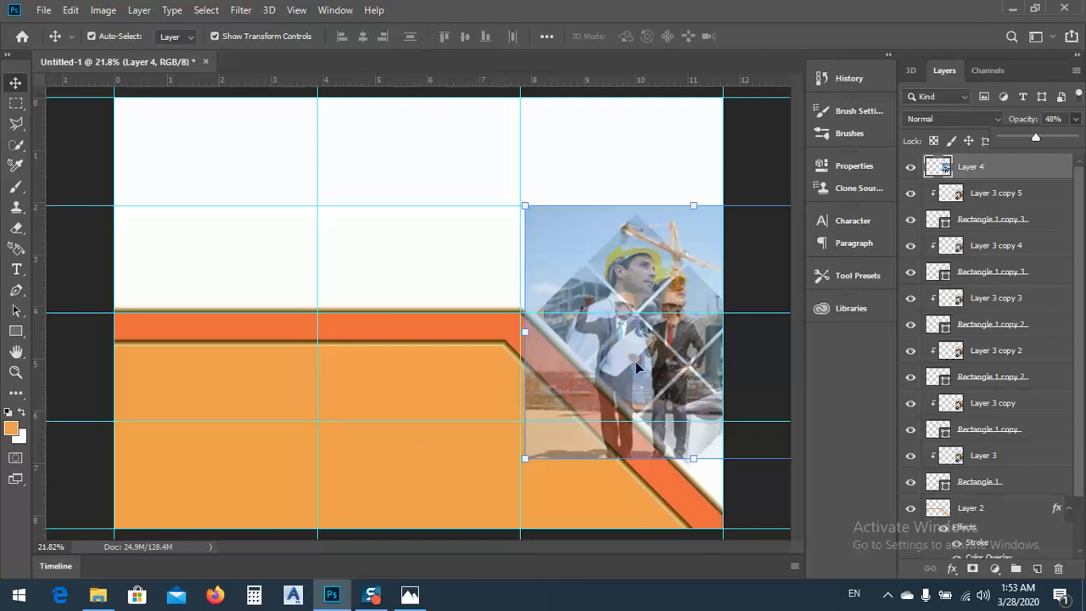
drag(636, 361, 667, 360)
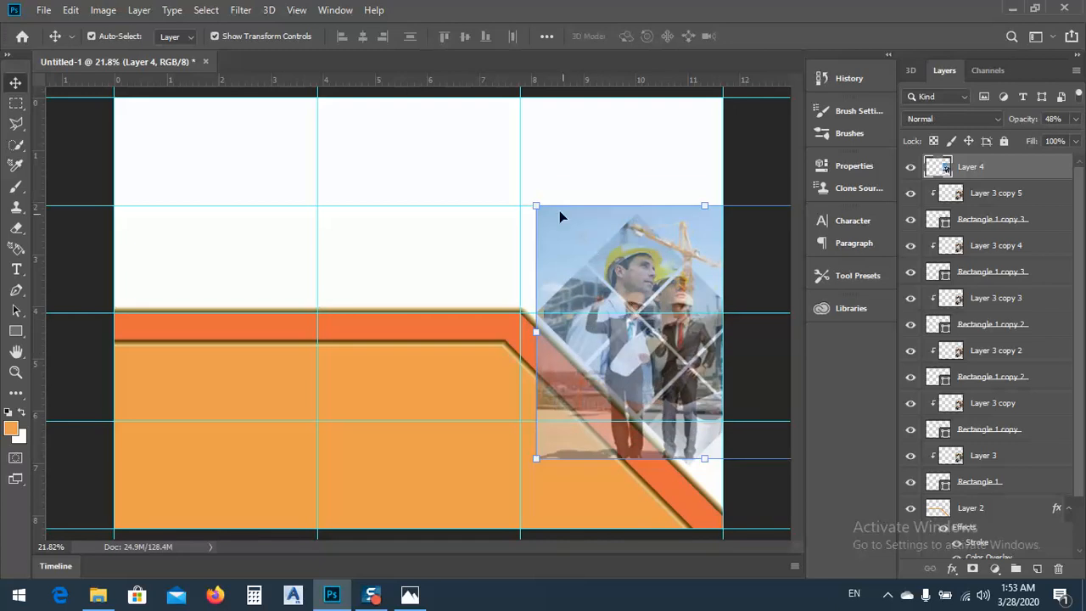
drag(534, 206, 549, 222)
mouse_move(643, 342)
mouse_down()
mouse_move(672, 352)
mouse_move(659, 353)
mouse_up()
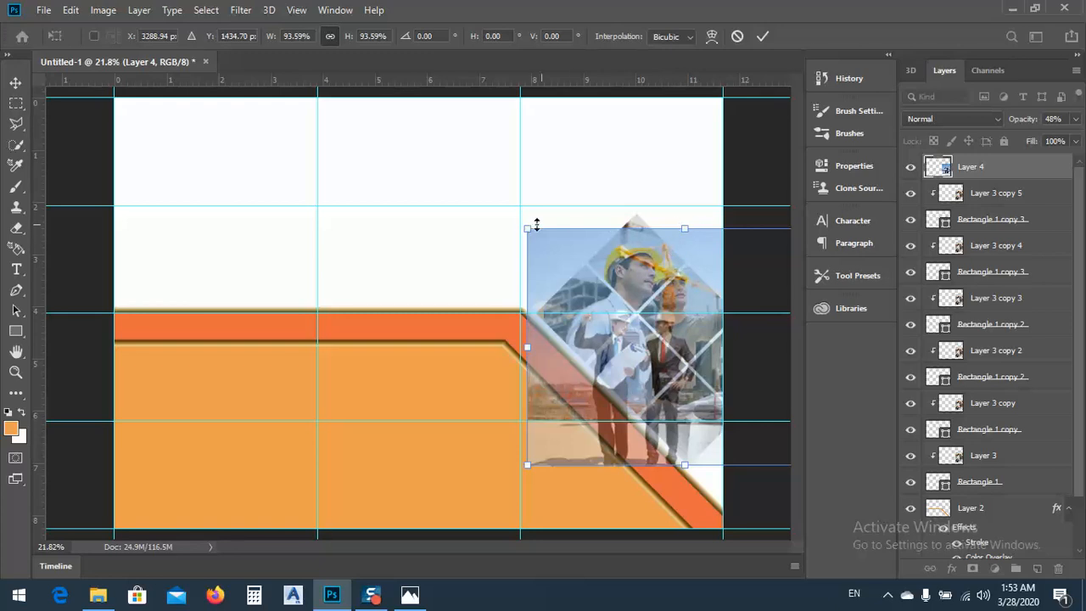
drag(527, 225, 511, 216)
drag(619, 301, 628, 303)
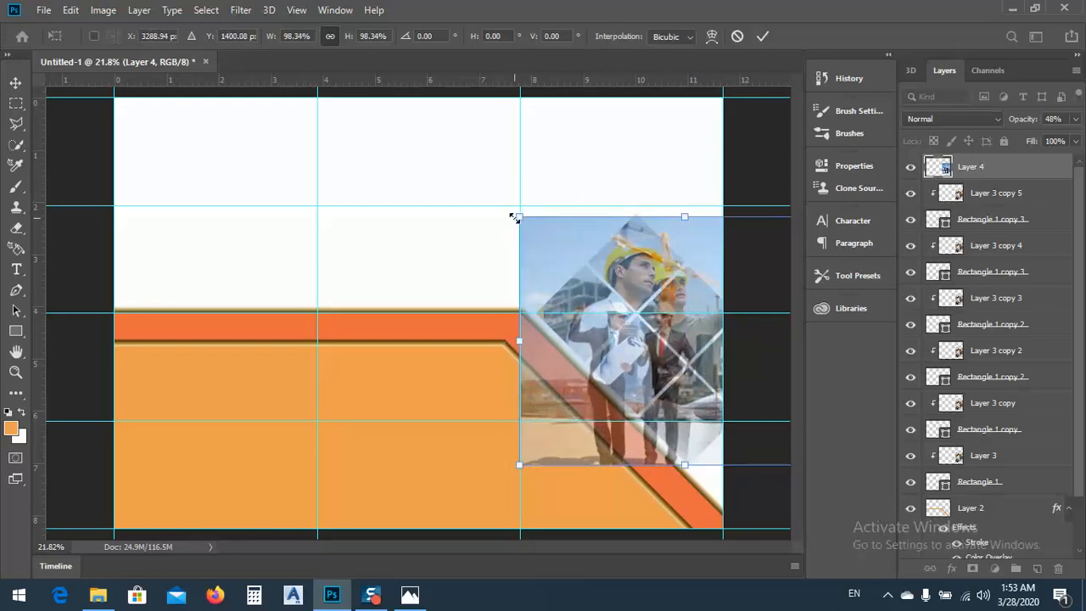
drag(515, 217, 517, 211)
drag(659, 323, 664, 327)
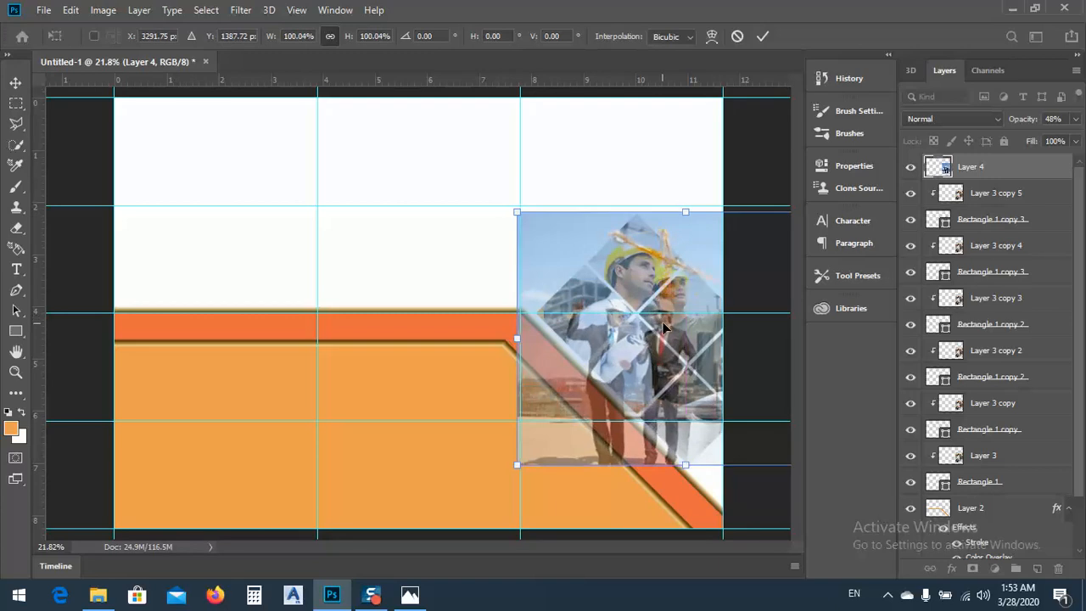
Set the Layer 4 photo's opacity back to 100% and move its layer directly above the clipped Layer 3
click(1075, 122)
drag(1044, 141, 1077, 140)
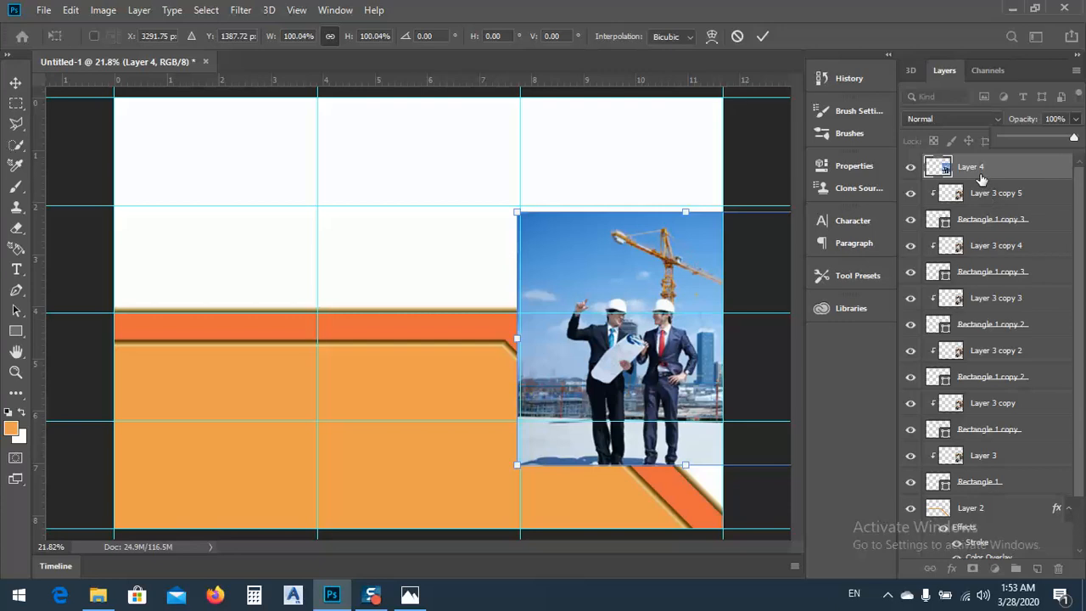
drag(977, 170, 992, 448)
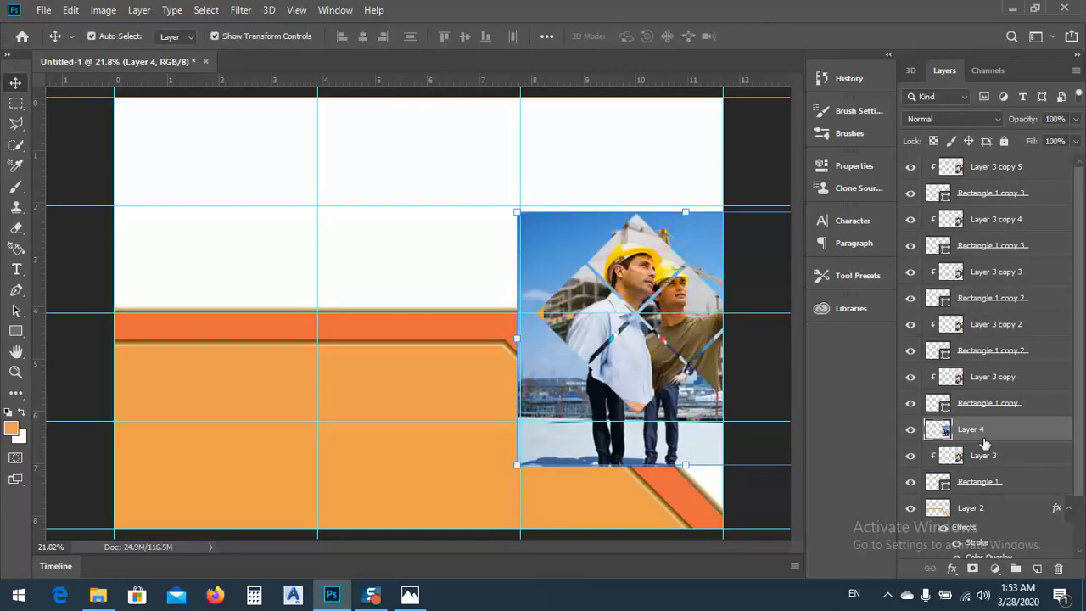
Duplicate the Layer 4 photo three times as Layer 4 copy, Layer 4 copy 2 and Layer 4 copy 3
right_click(970, 432)
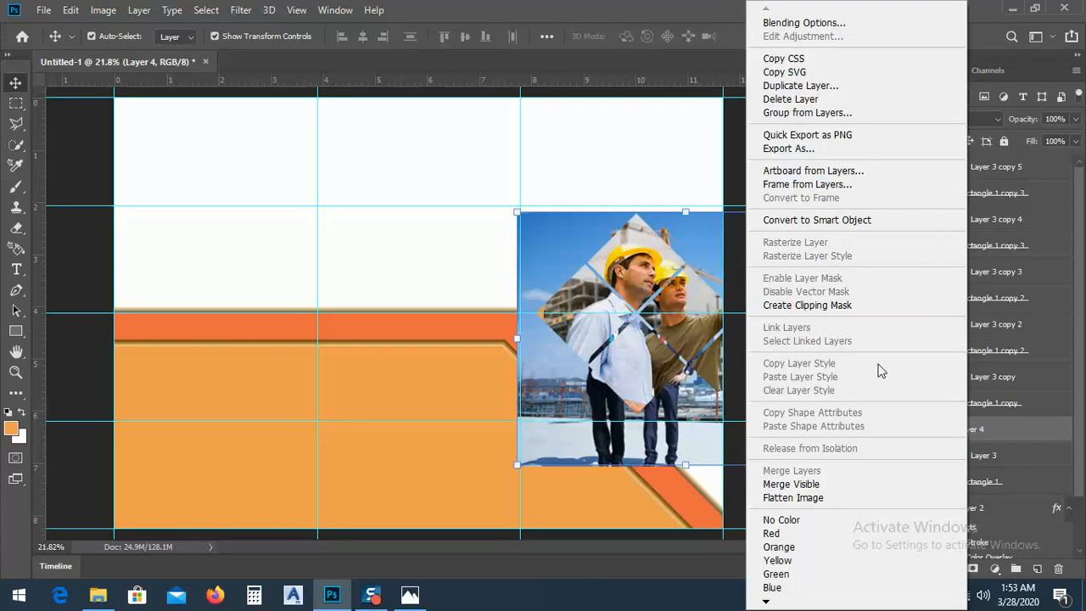
click(800, 86)
click(670, 160)
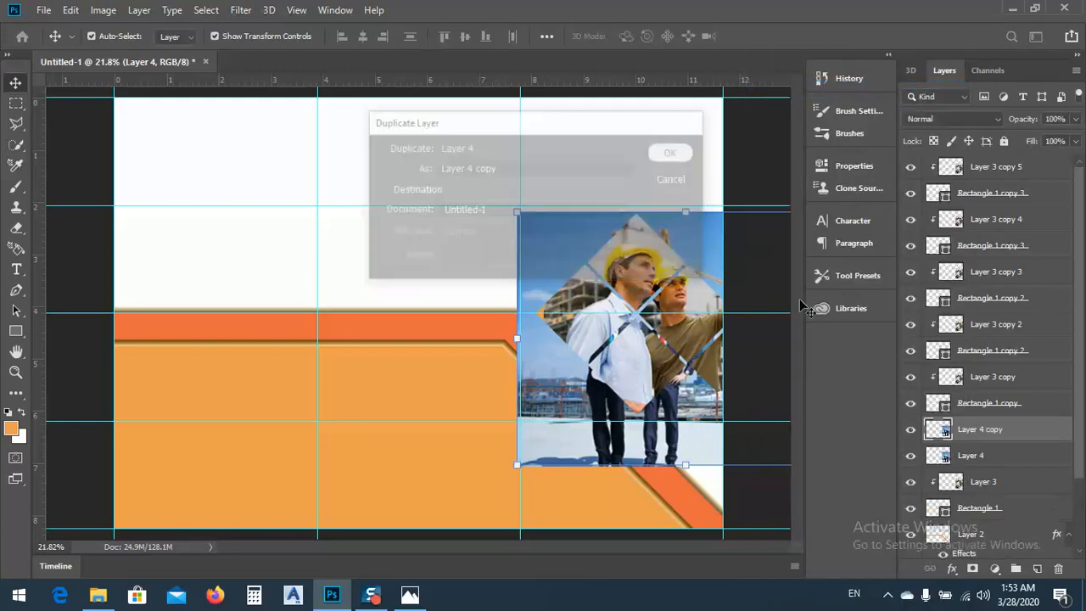
right_click(976, 436)
click(801, 86)
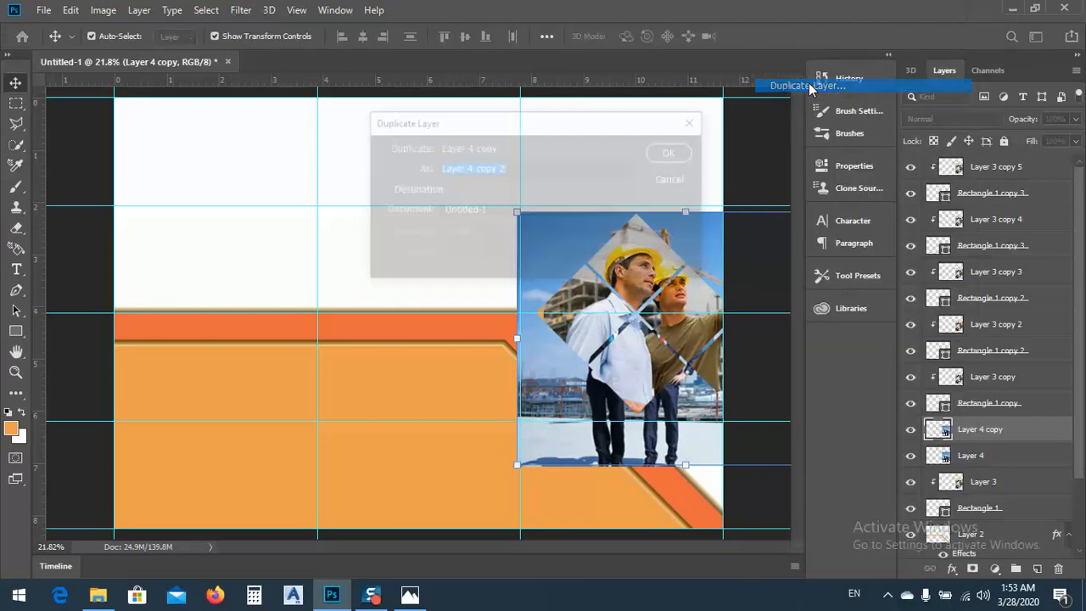
click(670, 152)
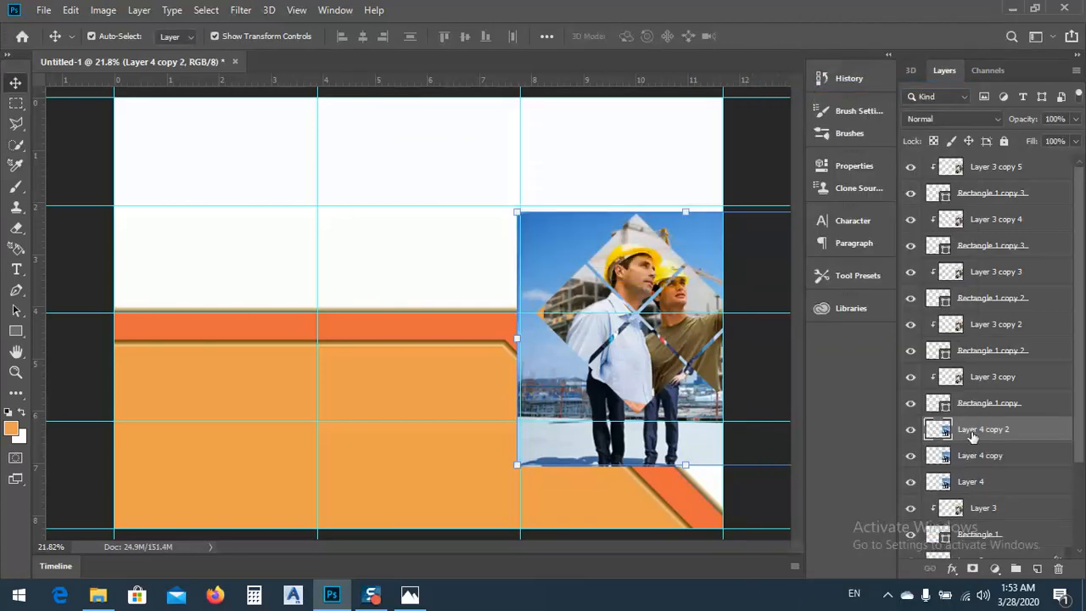
right_click(975, 432)
click(806, 86)
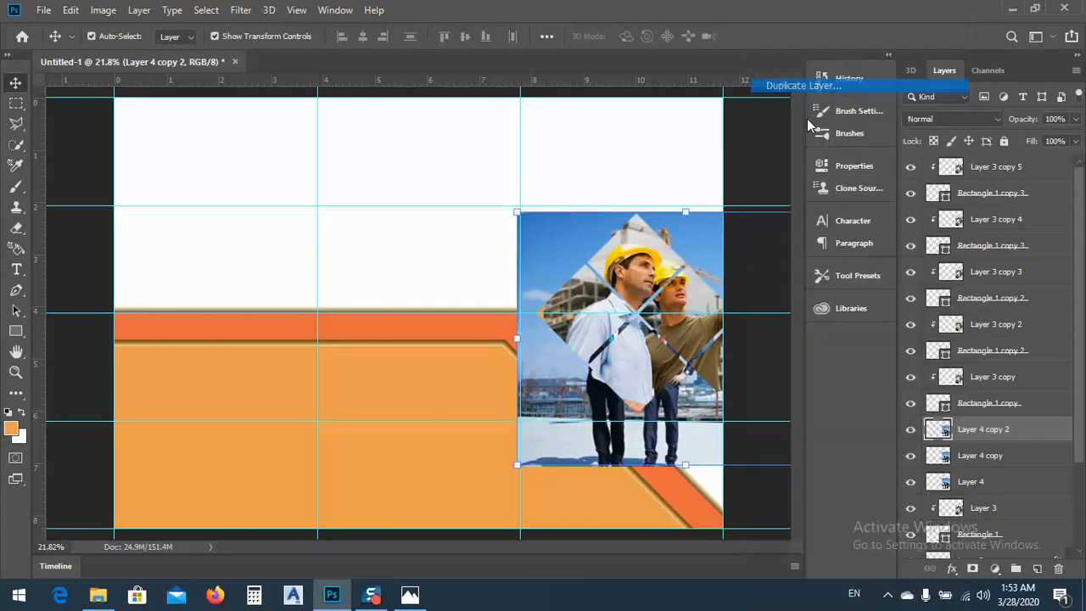
click(670, 153)
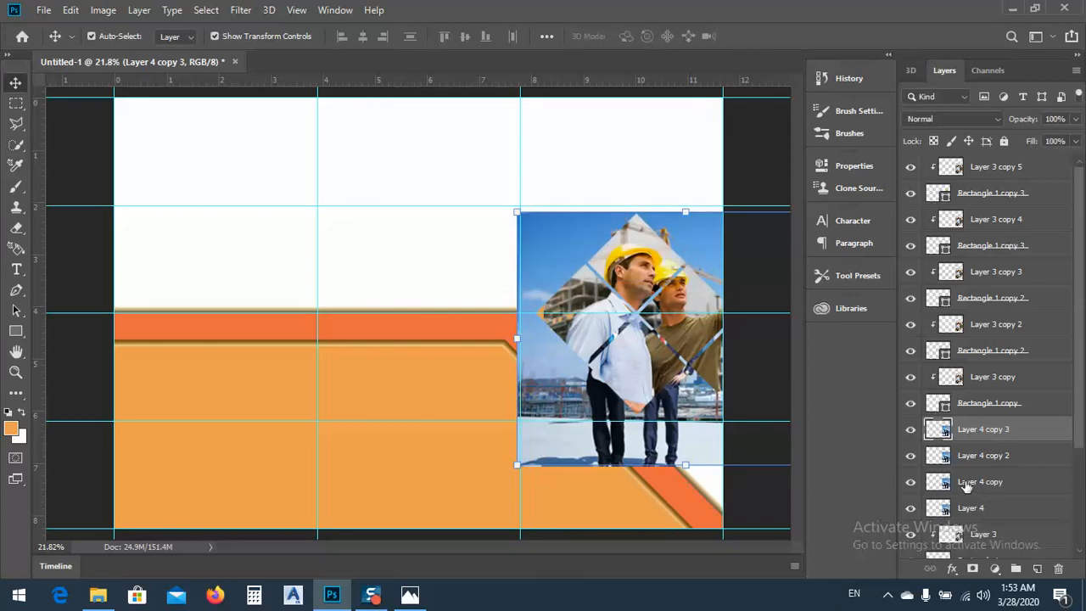
Move Layer 4 copy above Layer 3 copy, Layer 4 copy 2 above Layer 3 copy 2, and Layer 4 copy 3 directly below Layer 3 copy 3
drag(966, 484, 954, 367)
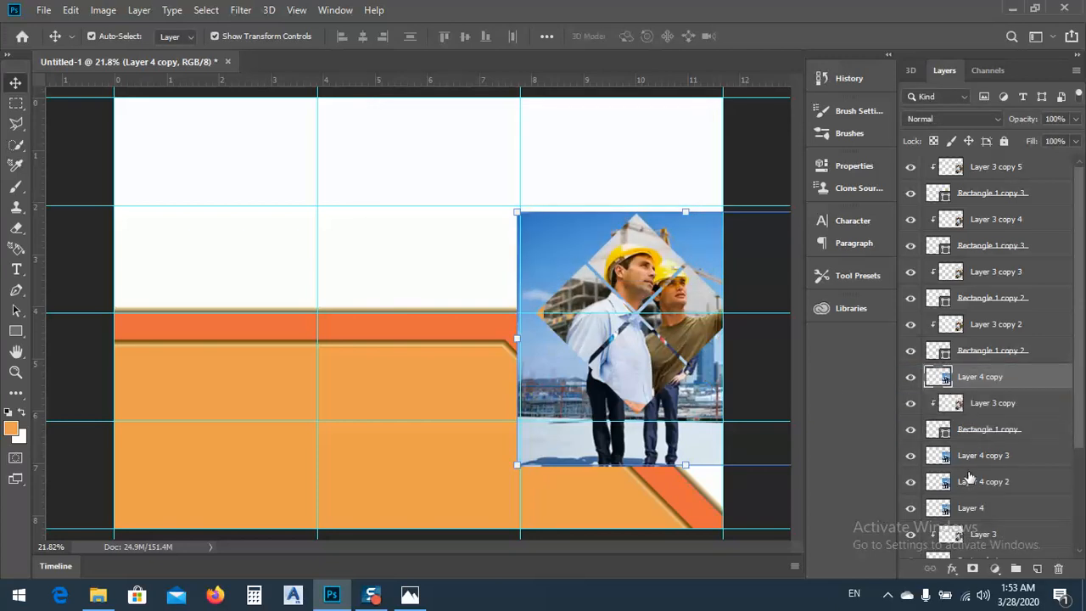
drag(970, 480, 964, 321)
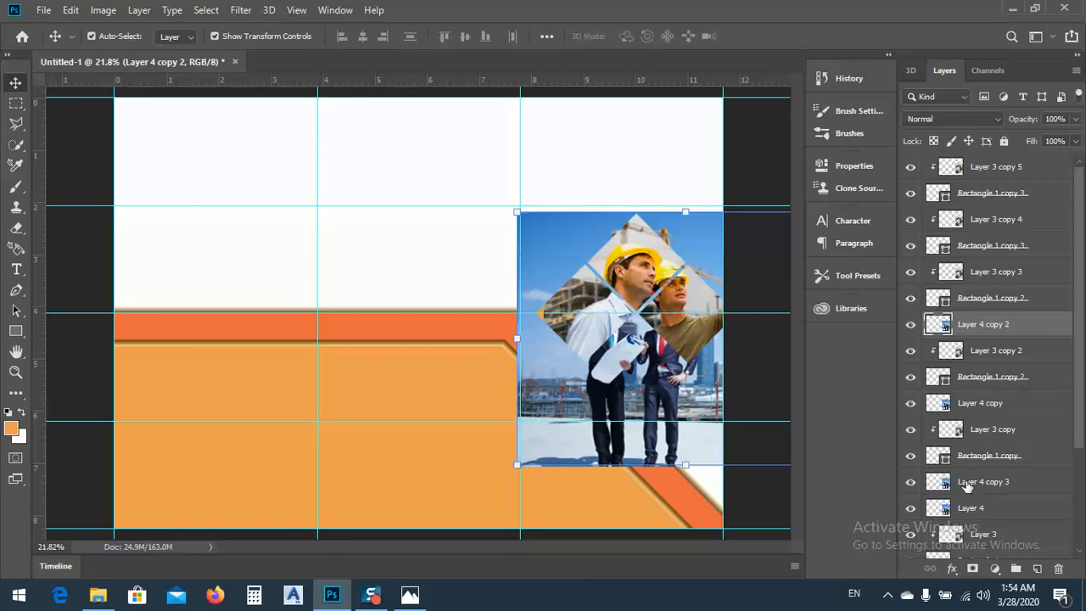
drag(967, 481, 970, 327)
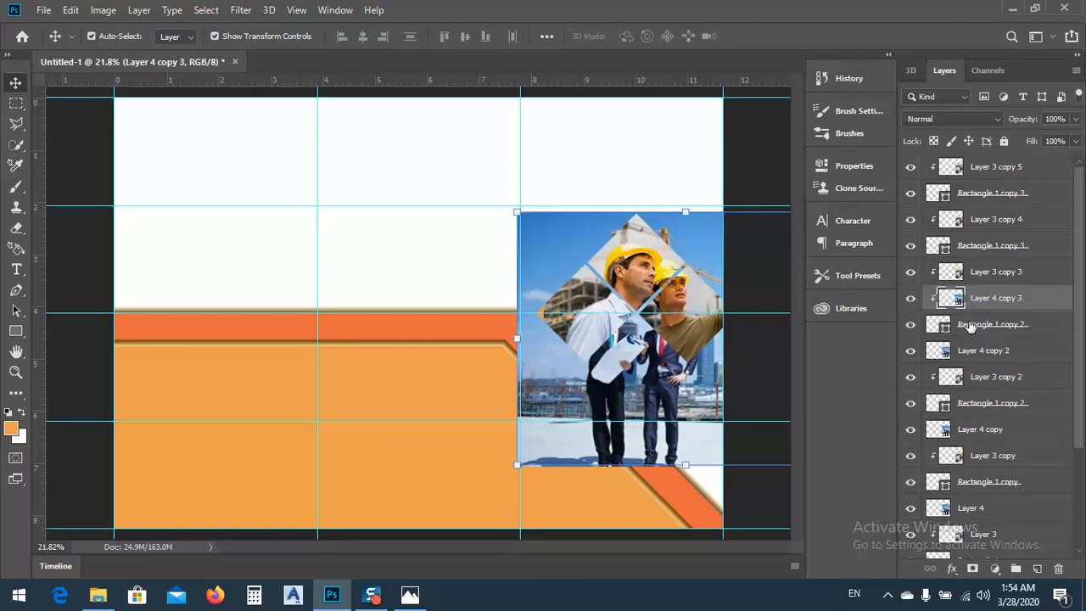
Create clipping masks for Layer 4, Layer 4 copy and Layer 4 copy 2, and move Layer 4 copy 3 above Layer 3 copy 3
click(965, 510)
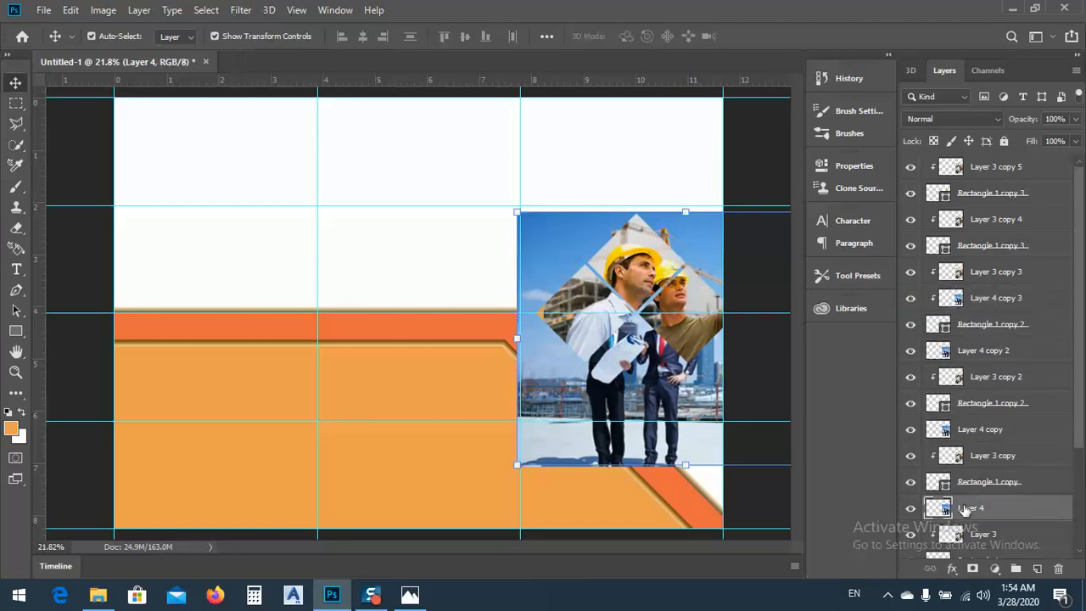
right_click(966, 511)
click(763, 306)
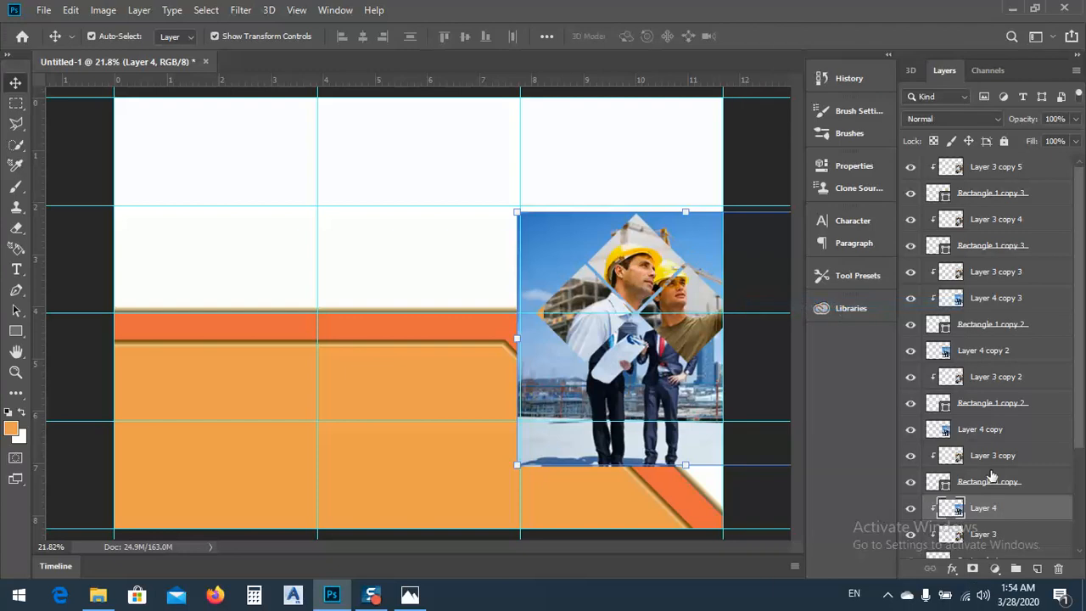
click(972, 431)
right_click(973, 431)
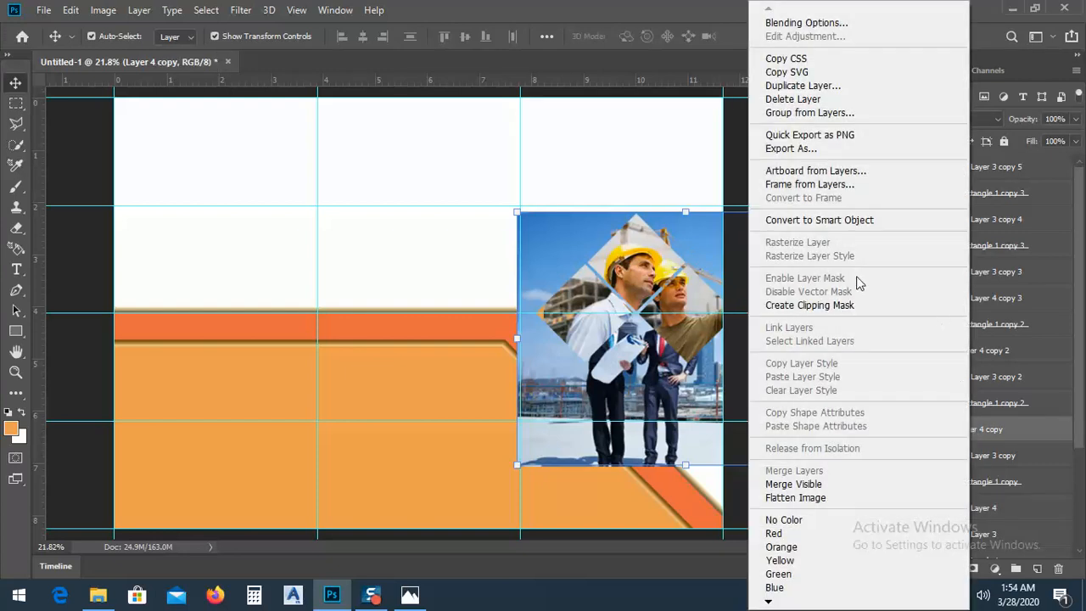
click(845, 306)
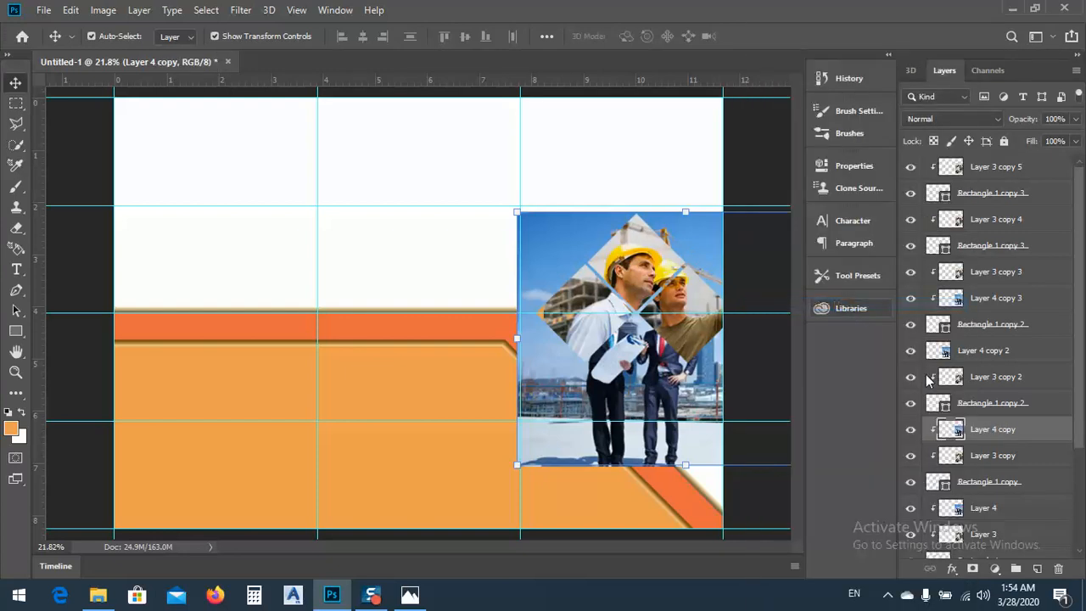
click(975, 356)
right_click(974, 357)
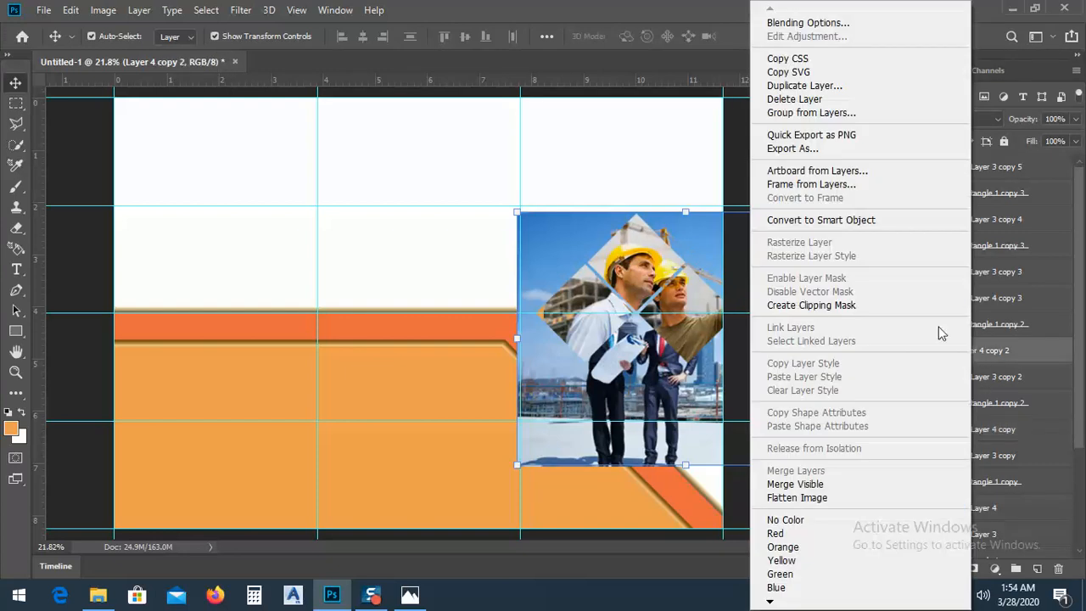
click(853, 307)
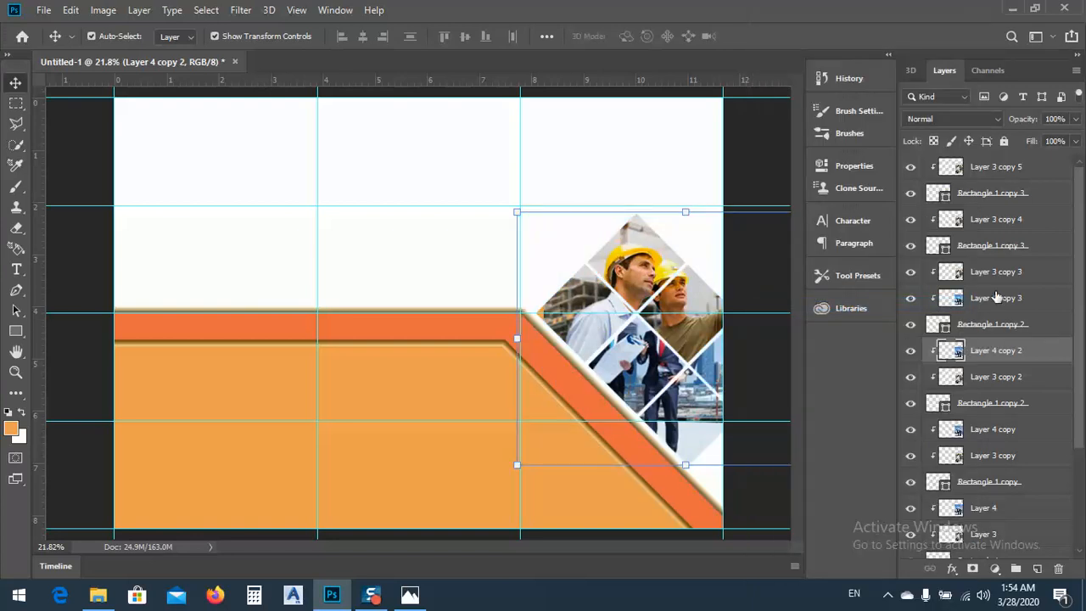
drag(987, 272, 976, 278)
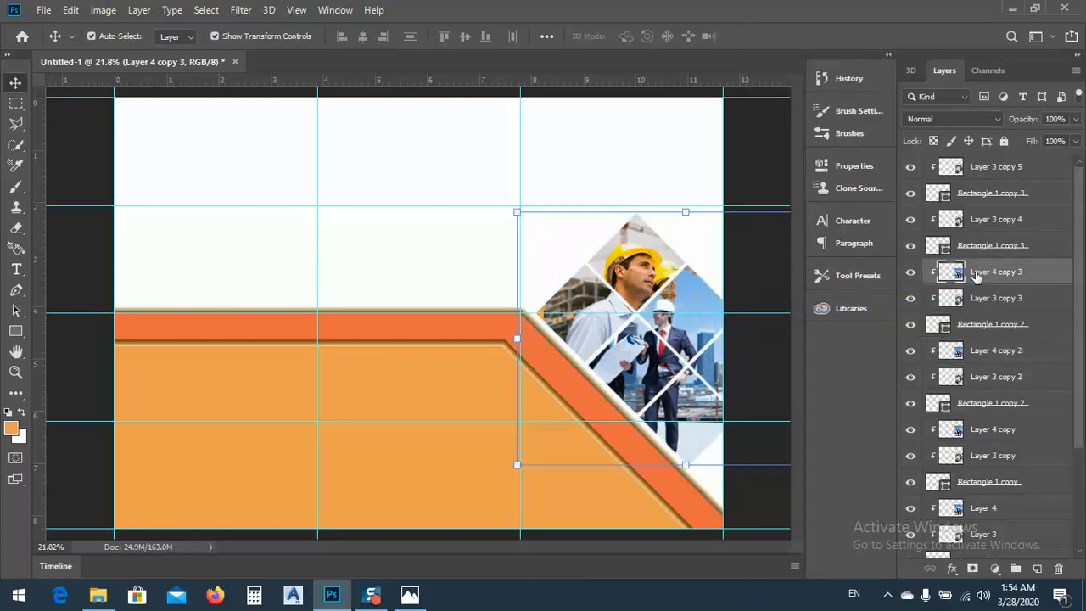
Duplicate Layer 4 copy 3 as Layer 4 copy 4 and clip the duplicate above Layer 3 copy 4
right_click(976, 275)
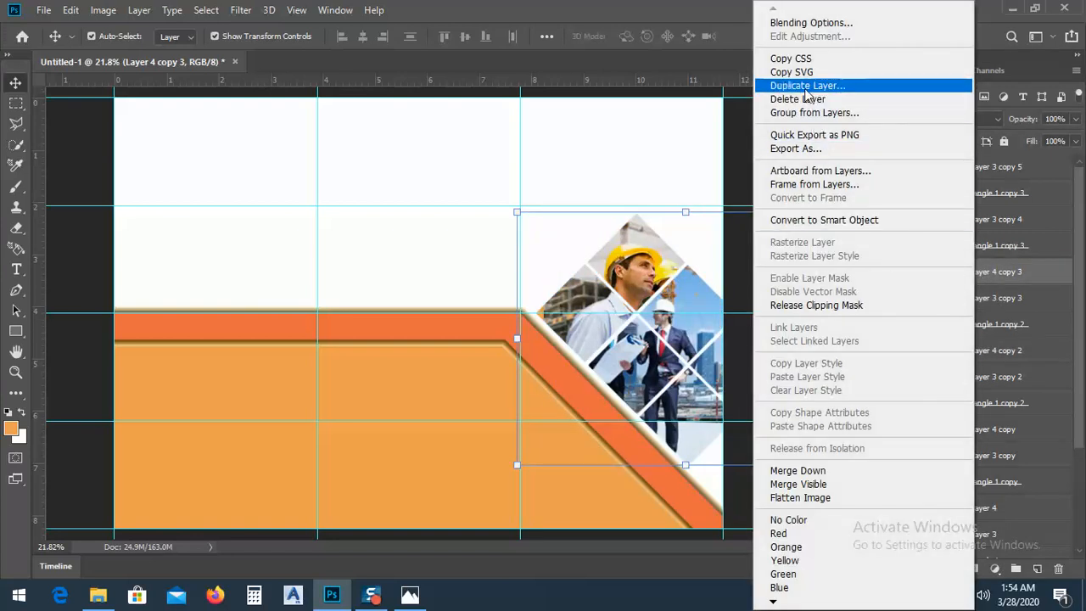
click(805, 86)
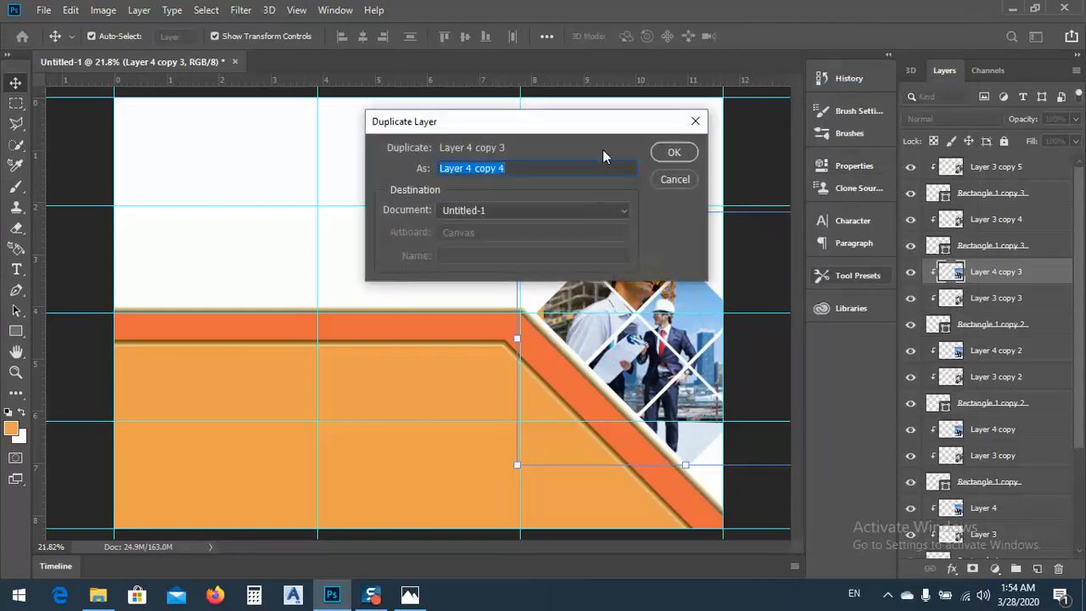
click(674, 152)
drag(985, 272, 976, 221)
right_click(976, 221)
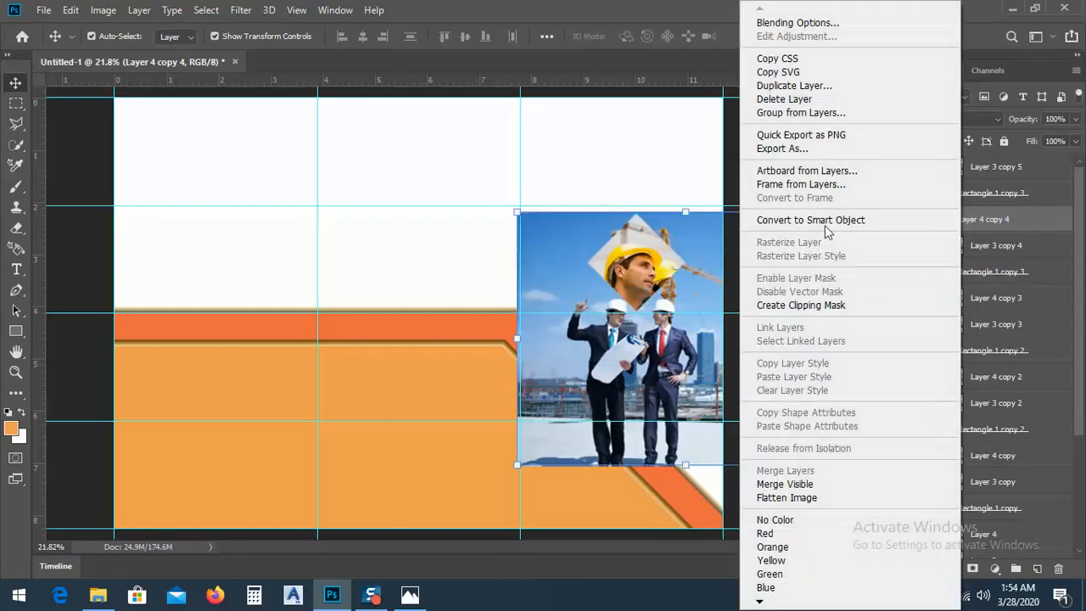
click(788, 307)
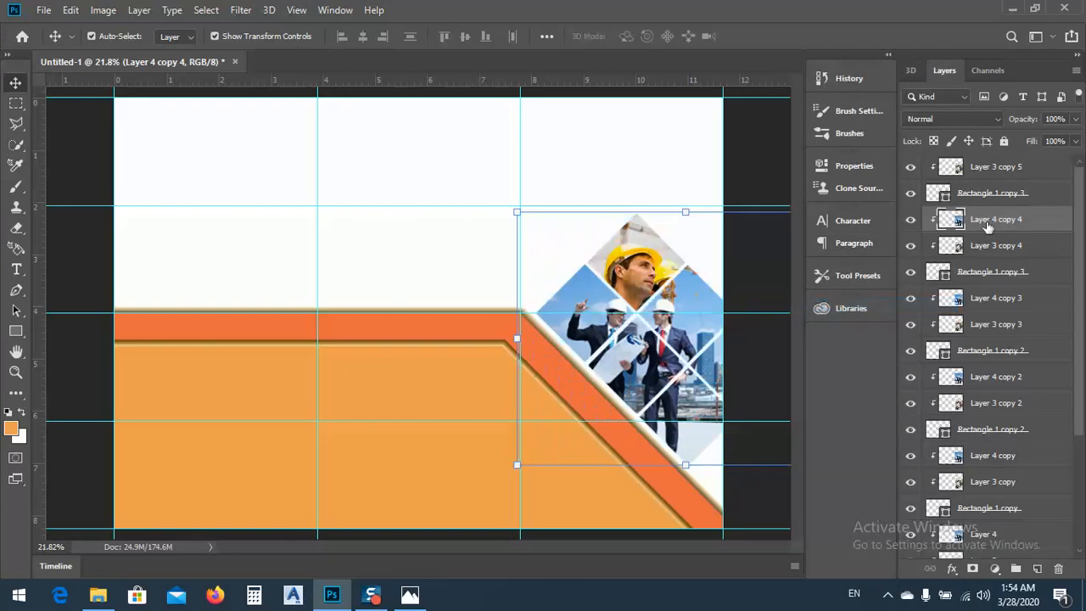
Duplicate Layer 4 copy 4 as Layer 4 copy 5 and clip the duplicate above Layer 3 copy 5
right_click(987, 226)
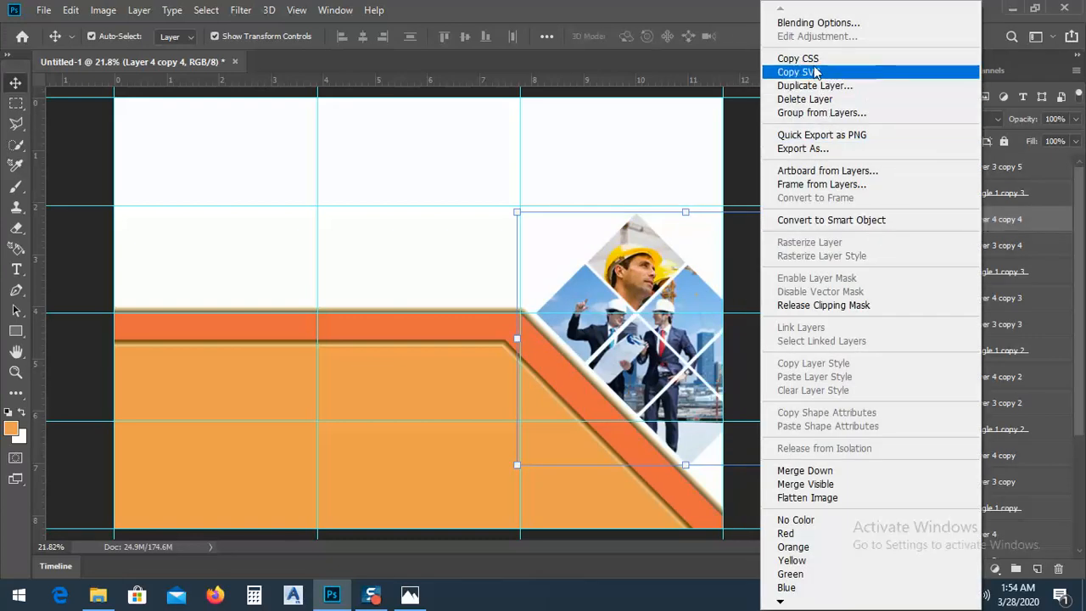
click(841, 85)
click(673, 153)
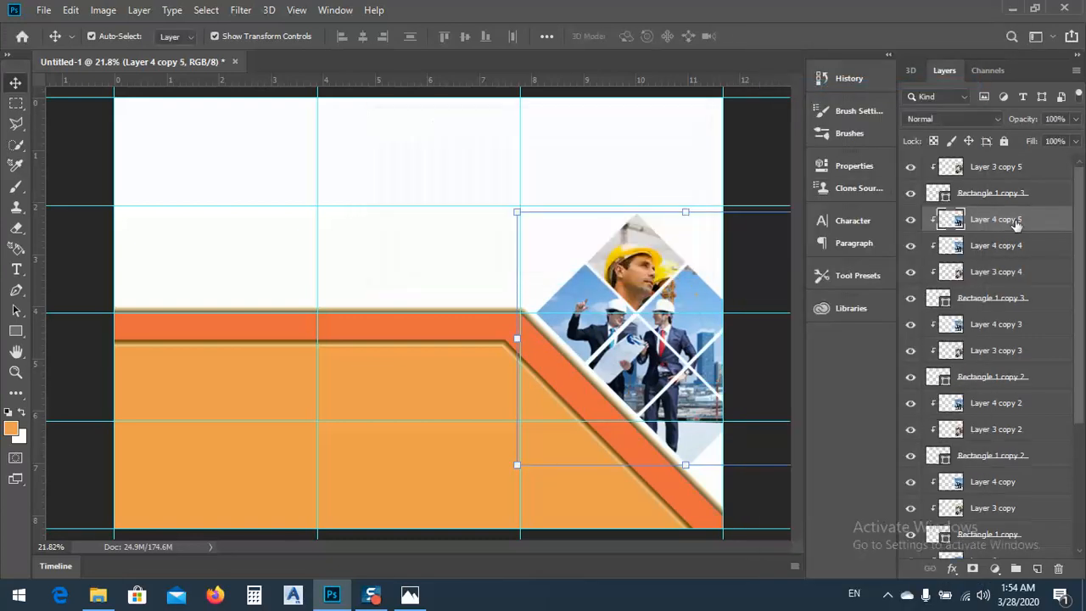
drag(1014, 223, 986, 168)
right_click(986, 168)
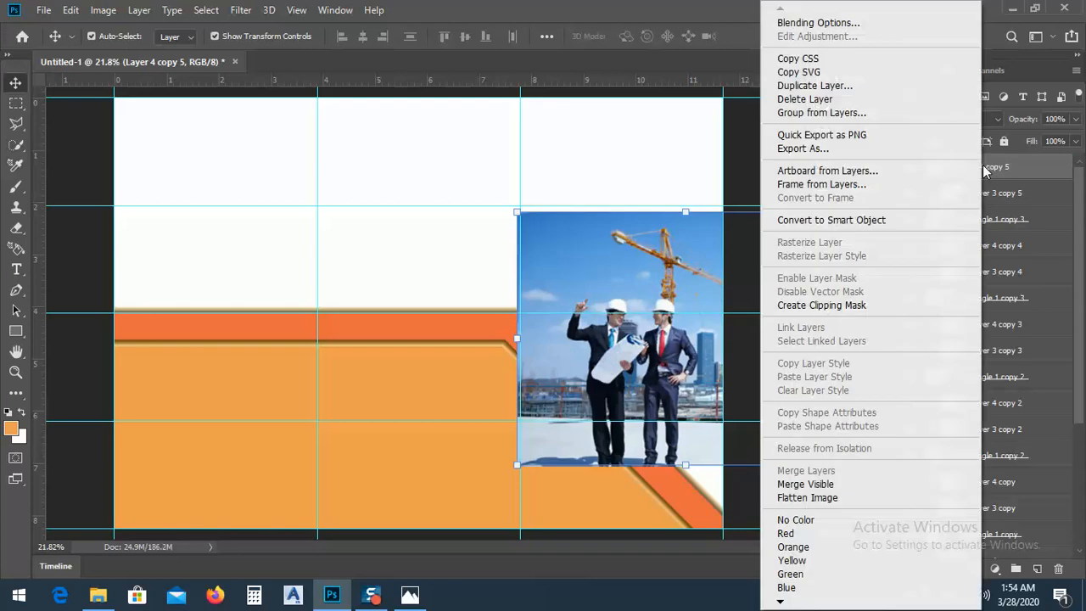
click(819, 307)
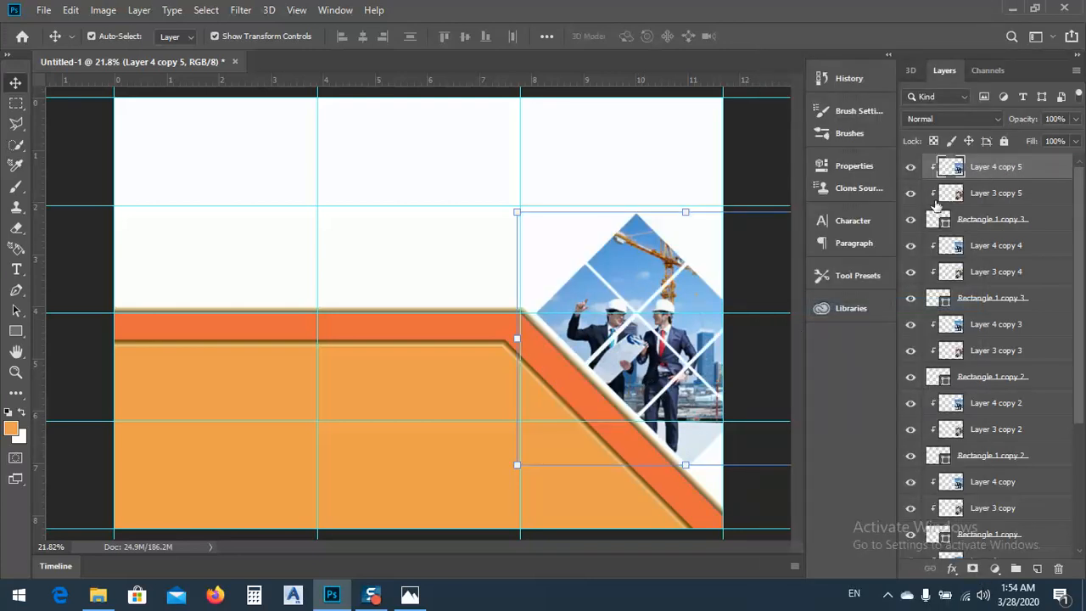
Hide Layer 4 and all its copies to view the Layer 3 photo beneath in the rotated squares
click(912, 170)
click(910, 246)
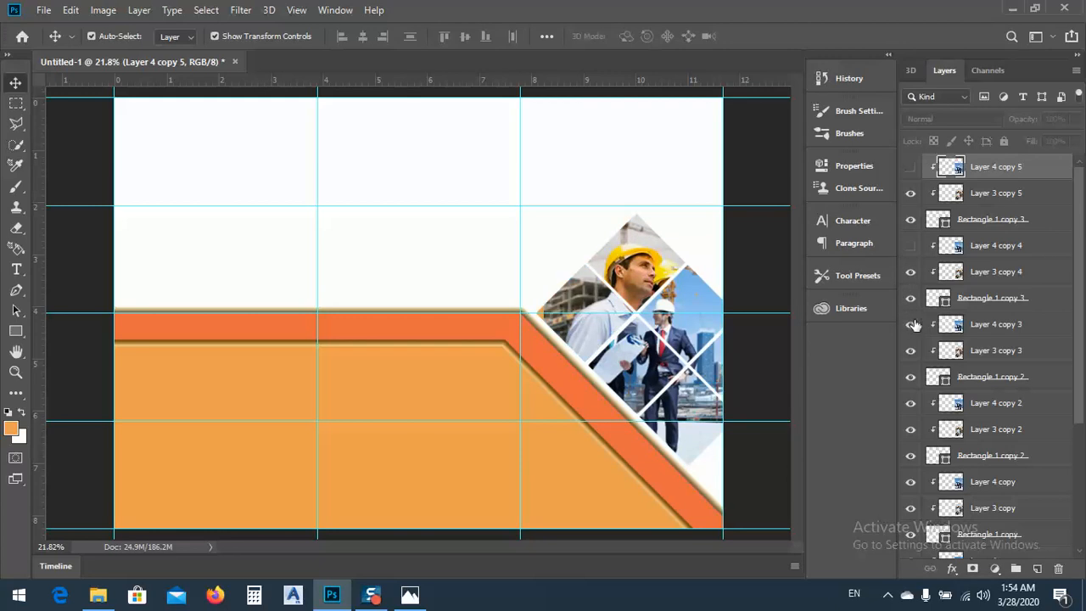
click(912, 326)
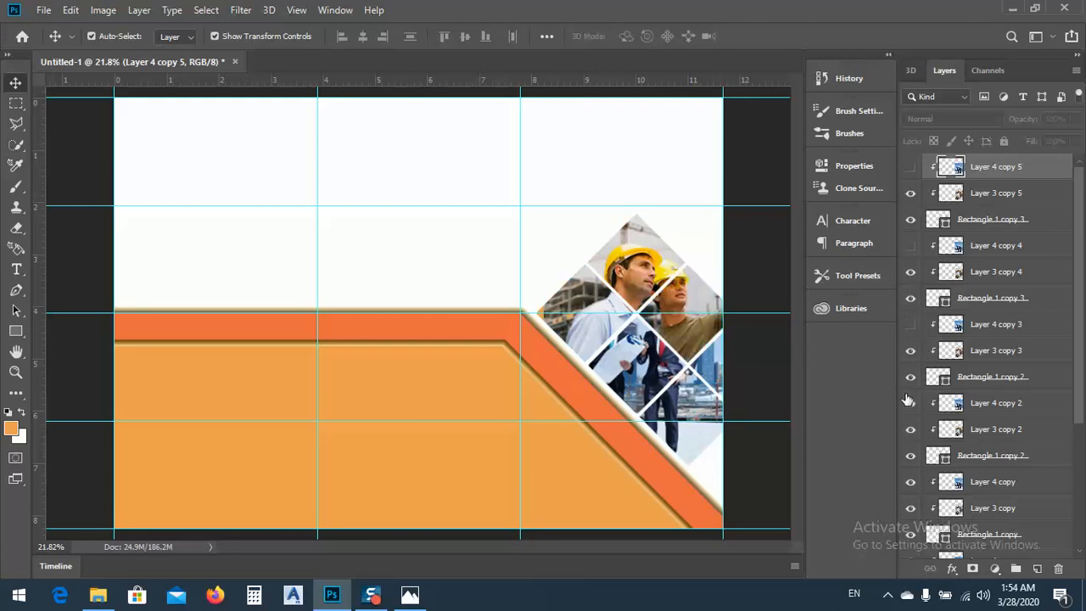
click(910, 483)
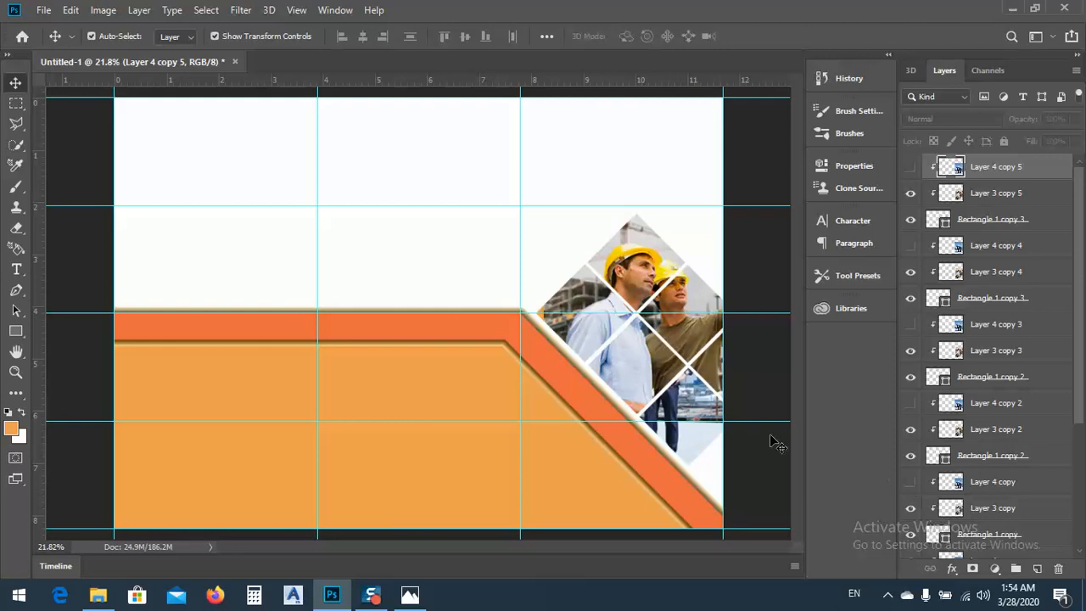
scroll(920, 491, down, 1)
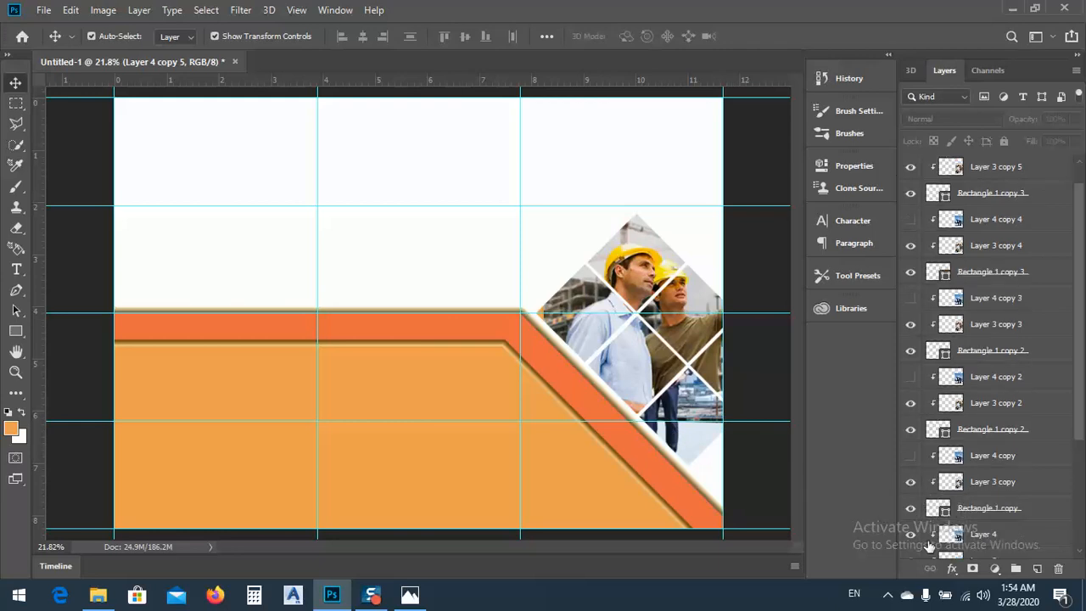
scroll(937, 494, down, 1)
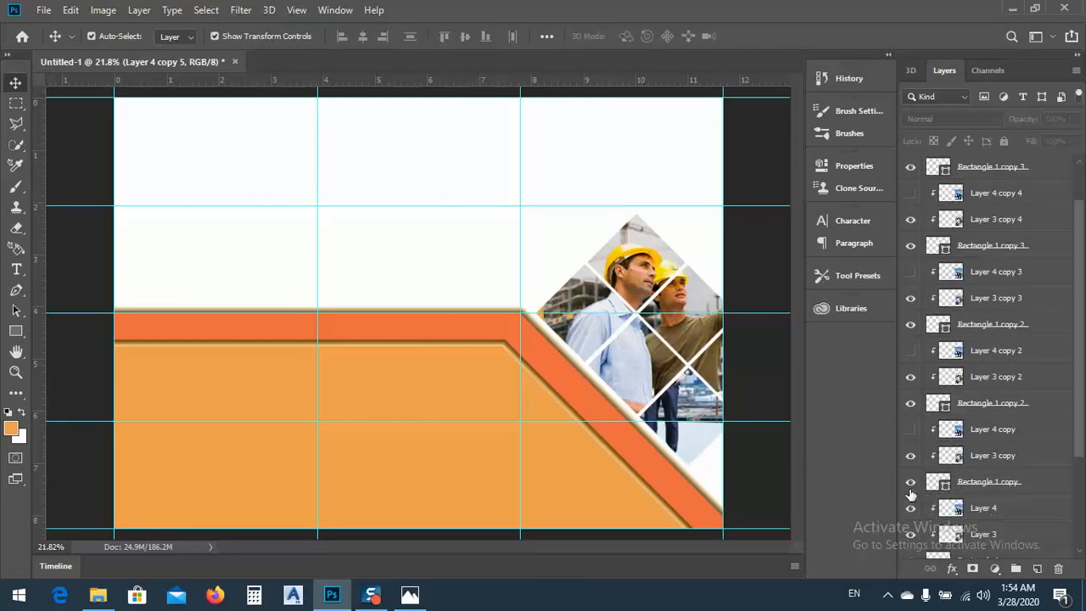
click(911, 509)
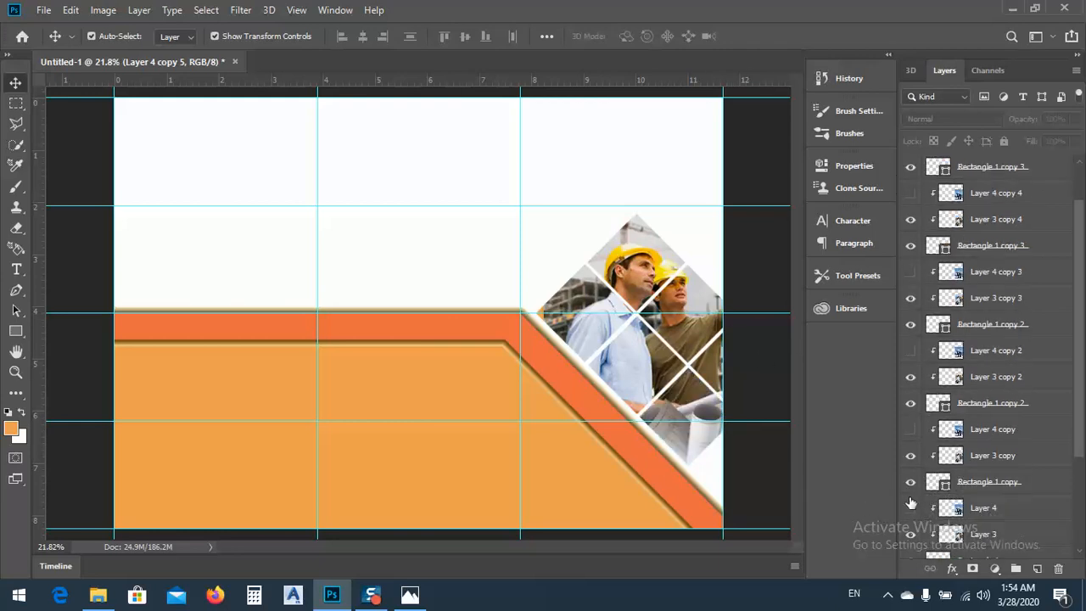
Show Layer 4 and all its copies again to compare the two photos, and deselect the active layer
click(910, 431)
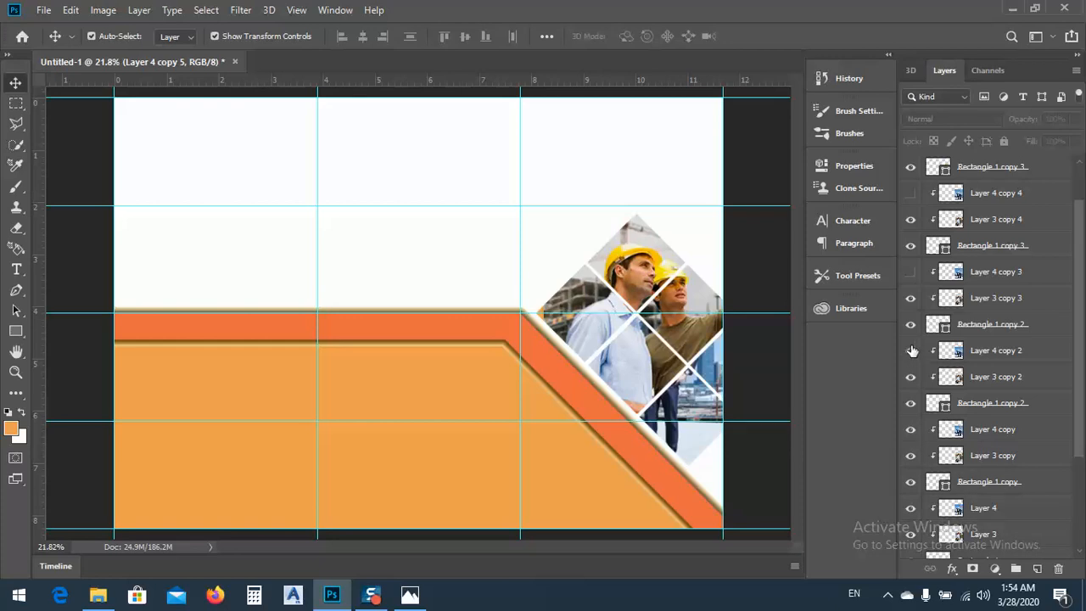
click(911, 350)
click(912, 272)
click(910, 194)
scroll(915, 212, up, 2)
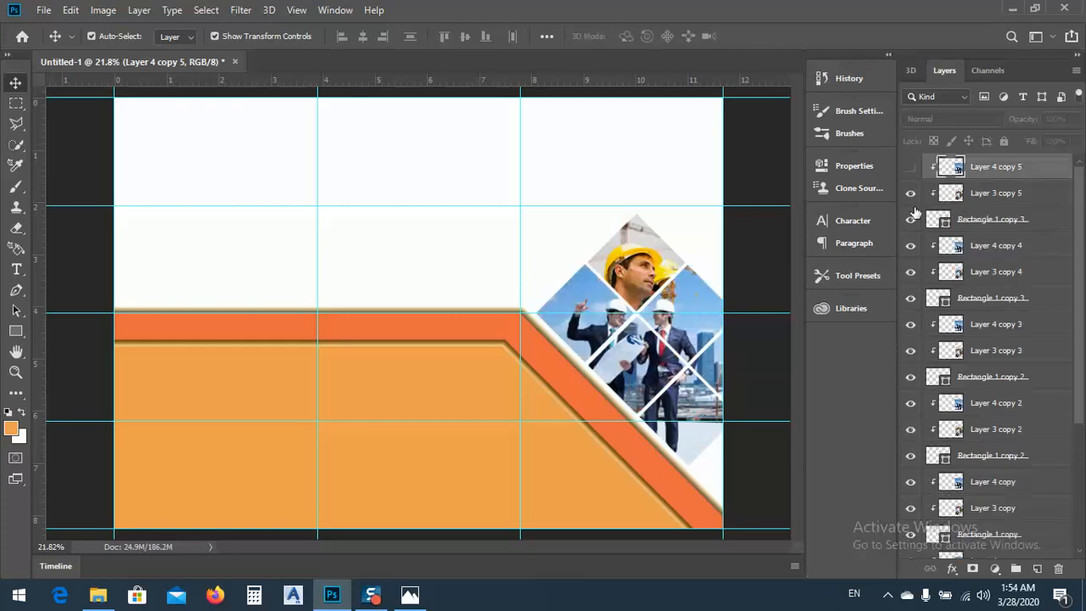
click(911, 169)
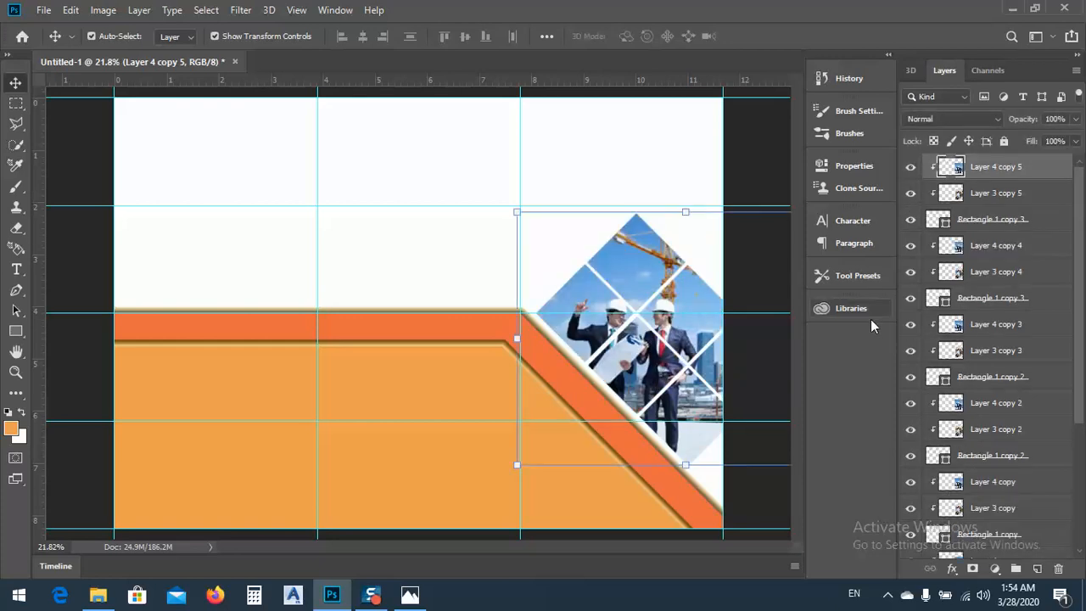
click(357, 233)
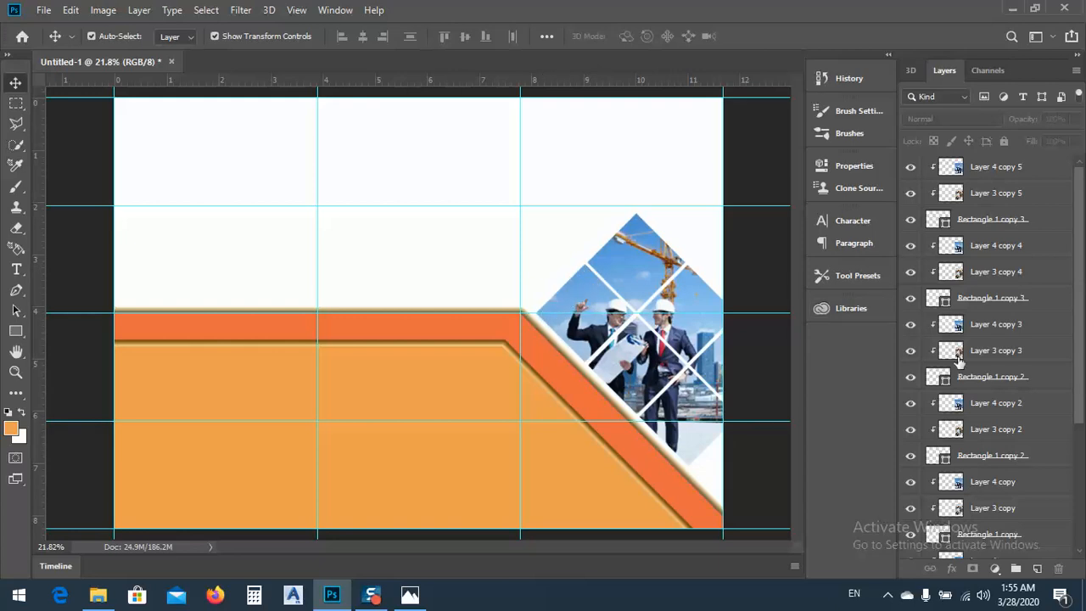
scroll(1072, 366, down, 4)
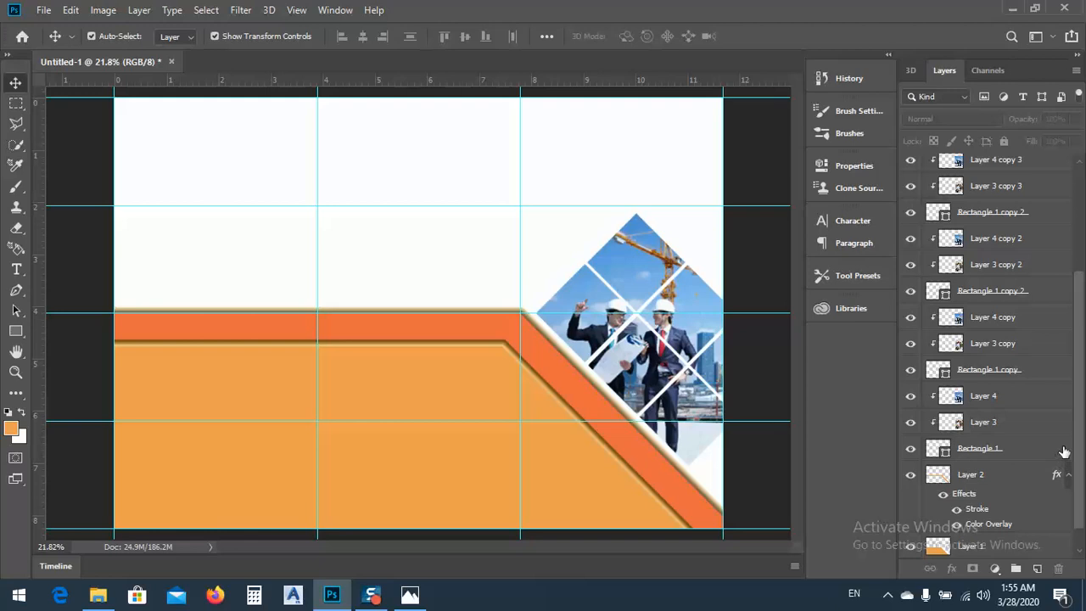
Enable a Stroke effect on the Rectangle 1 layer and move the Layer Style dialog so its stroke settings can be edited
click(1058, 450)
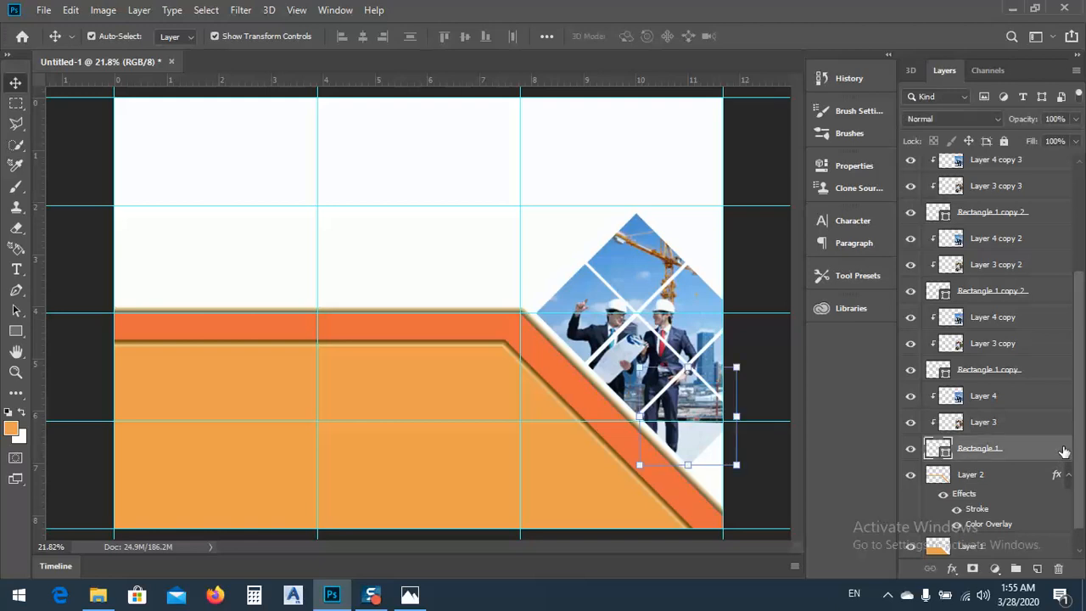
double_click(1057, 451)
mouse_move(422, 198)
mouse_down()
mouse_move(778, 129)
mouse_move(814, 140)
mouse_up()
click(638, 205)
drag(689, 149, 881, 111)
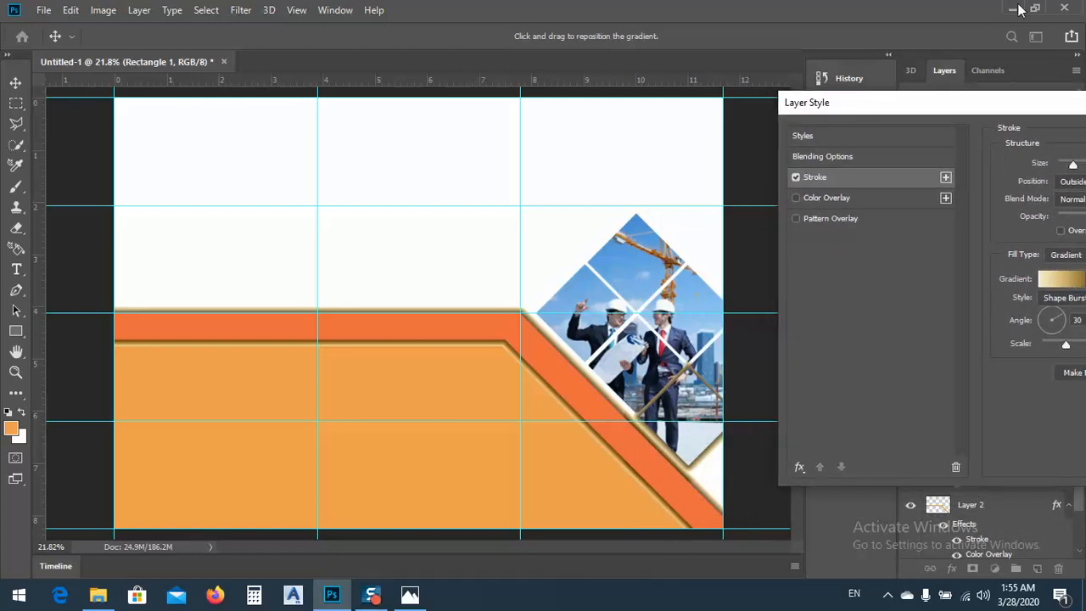
drag(968, 104, 199, 47)
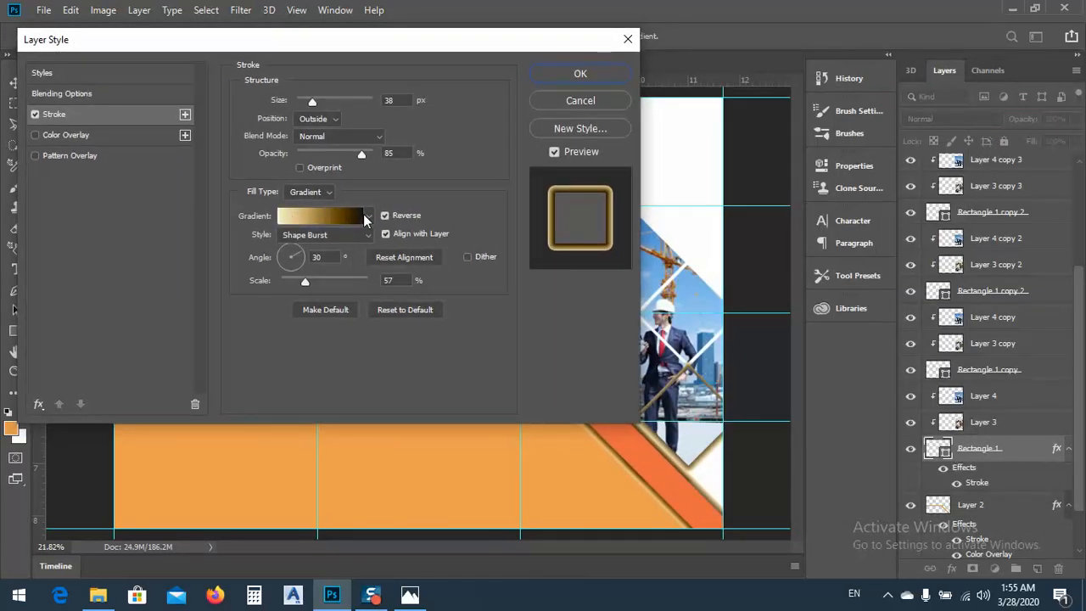
Change the Rectangle 1 stroke's fill type from gradient to a solid Color and pick a bright orange
click(331, 195)
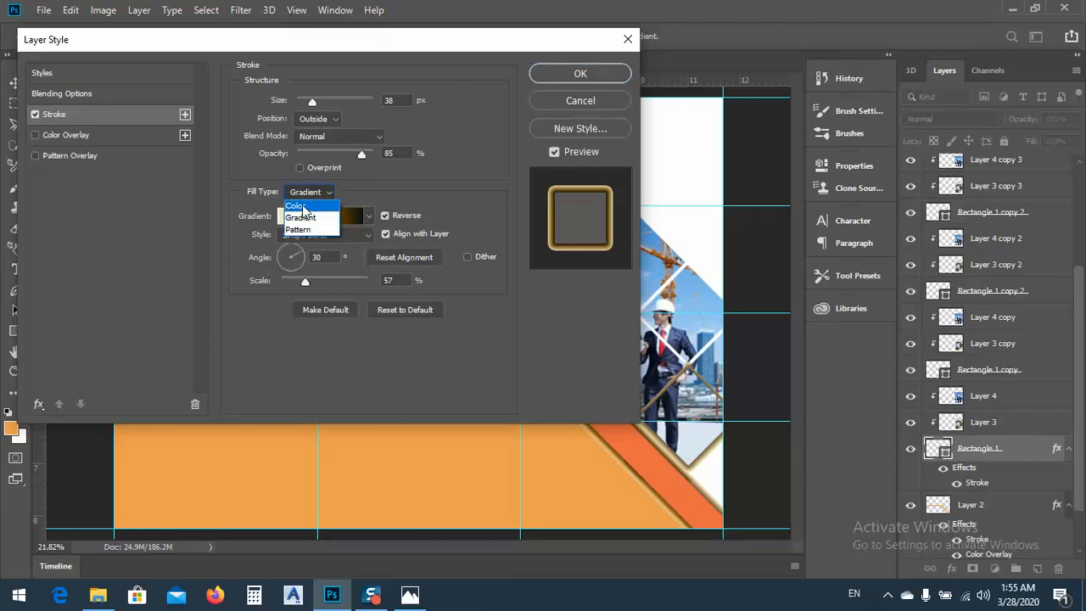
click(298, 206)
click(277, 217)
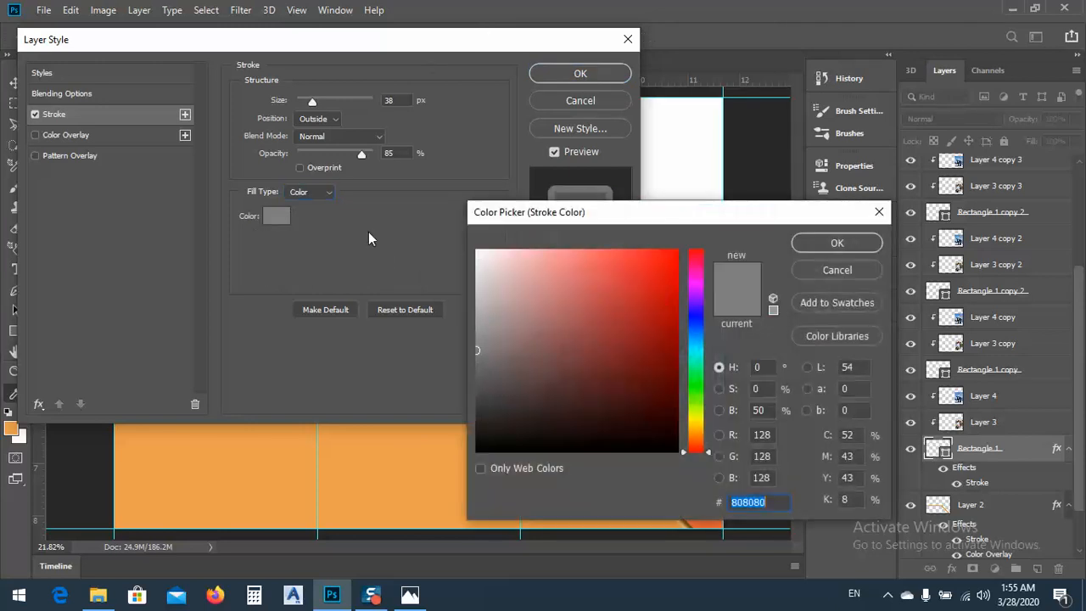
click(658, 301)
drag(645, 212, 365, 28)
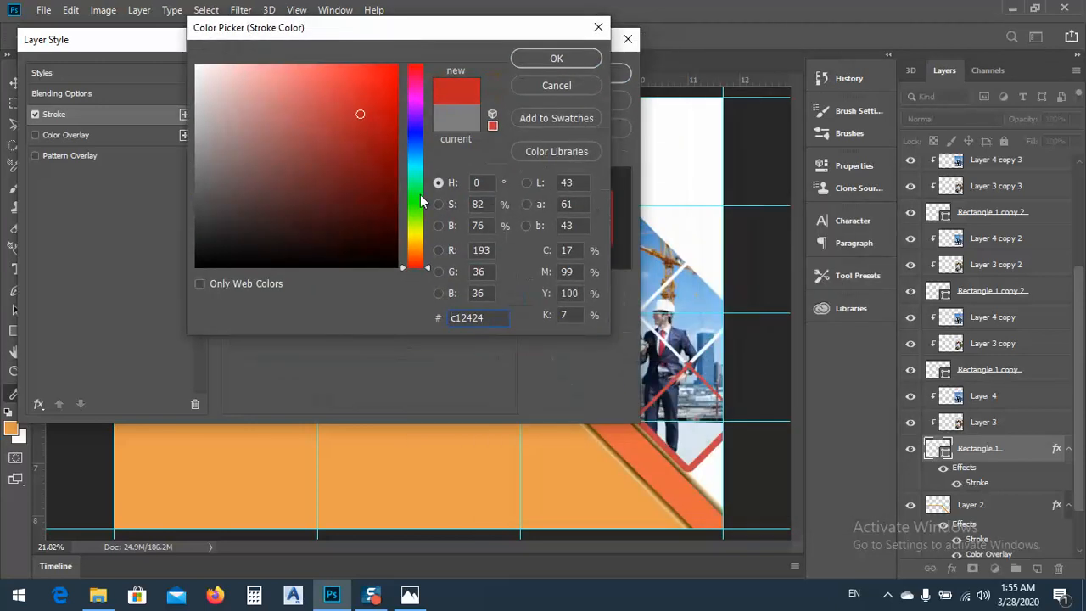
mouse_move(414, 257)
mouse_down()
mouse_move(342, 96)
mouse_move(366, 89)
mouse_move(369, 73)
mouse_move(374, 82)
mouse_up()
click(415, 249)
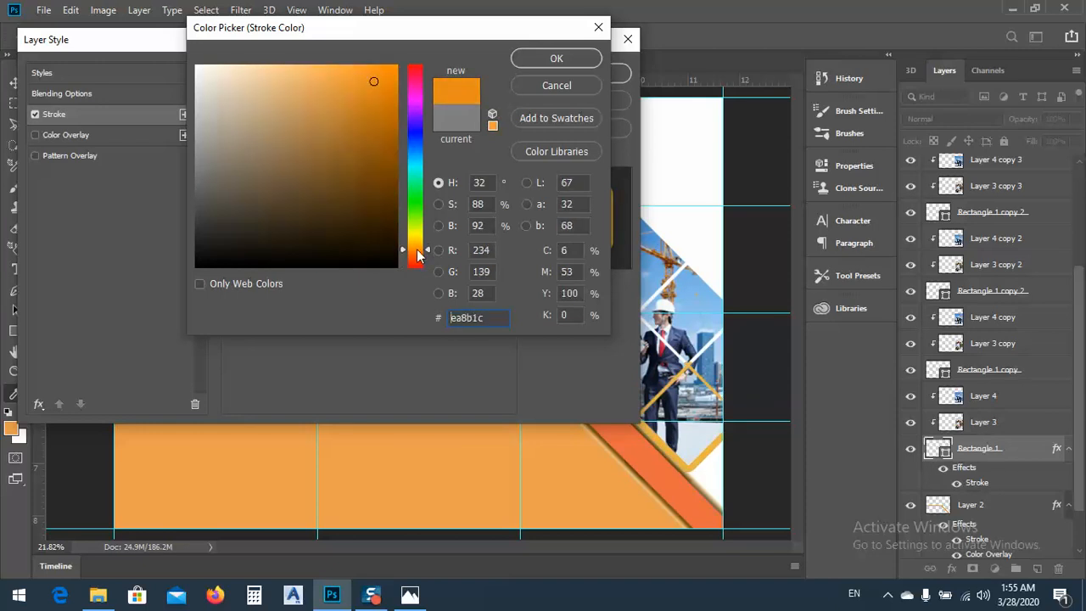
click(426, 256)
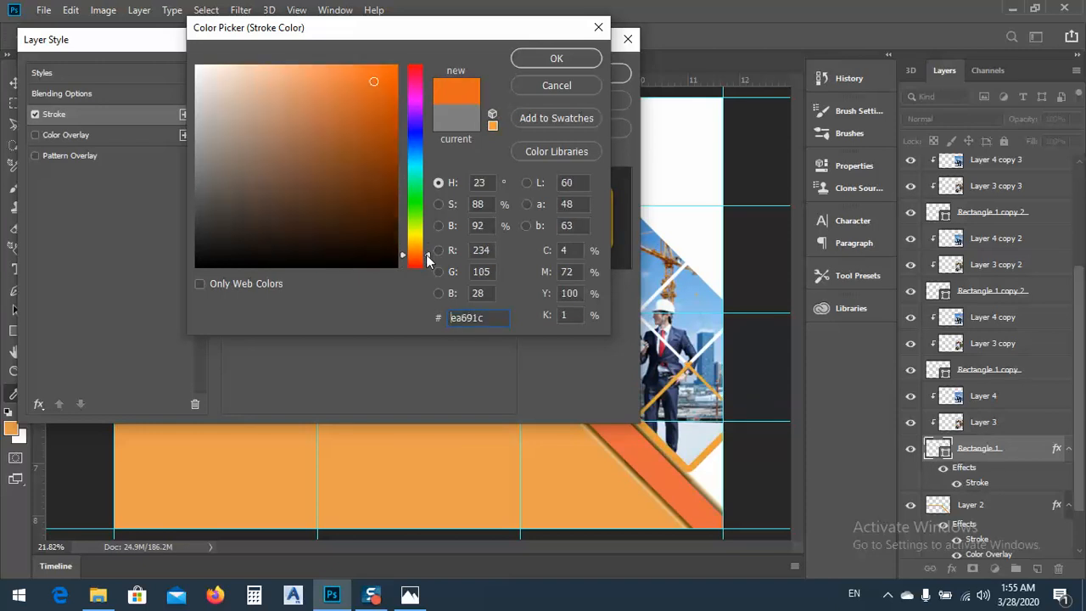
click(427, 257)
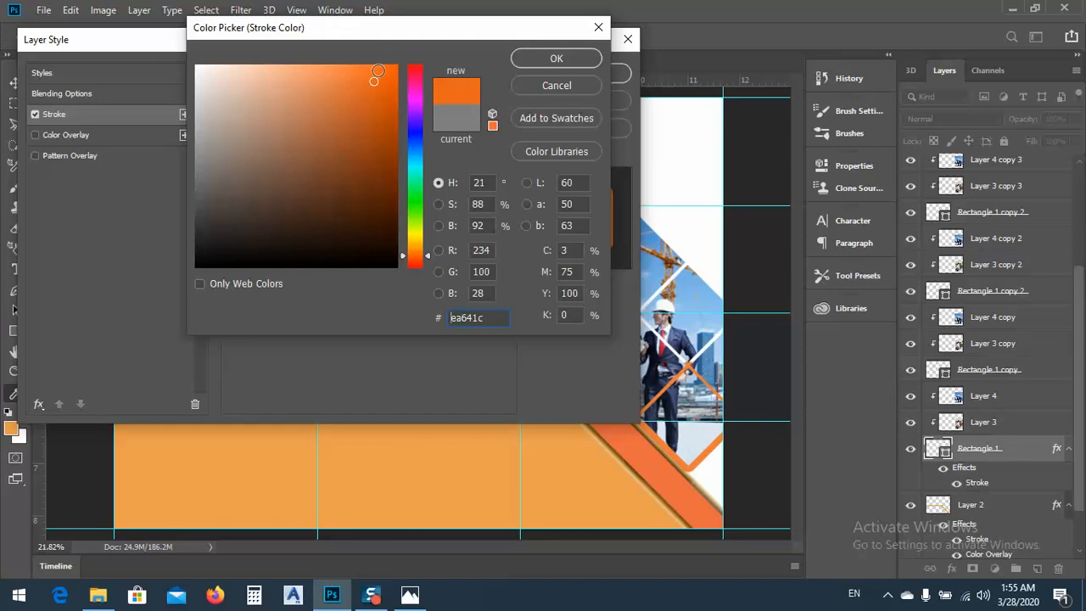
drag(374, 80, 383, 72)
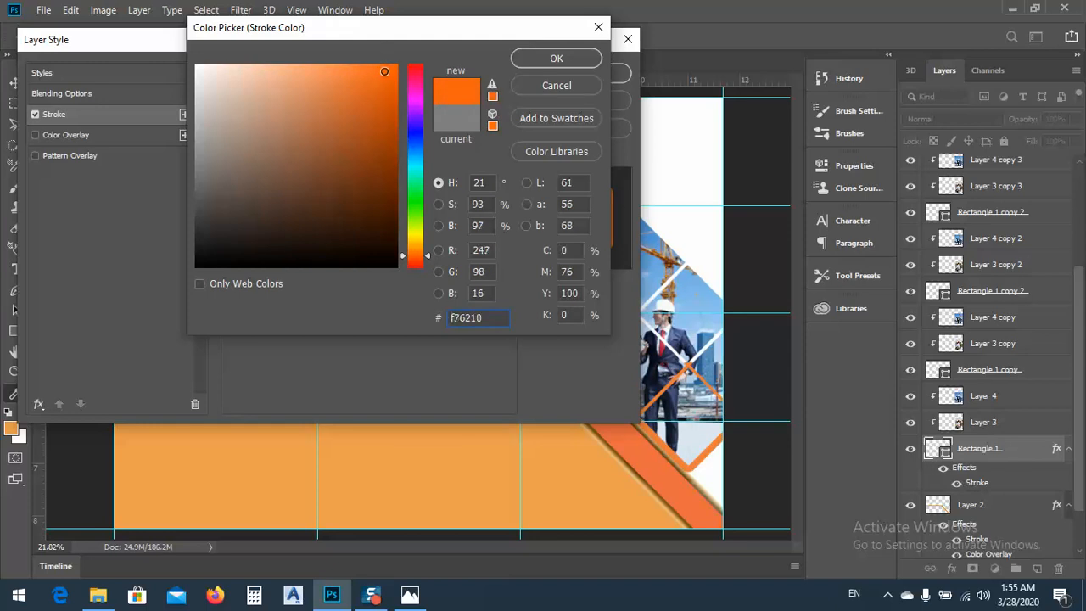
click(428, 256)
click(428, 257)
click(556, 59)
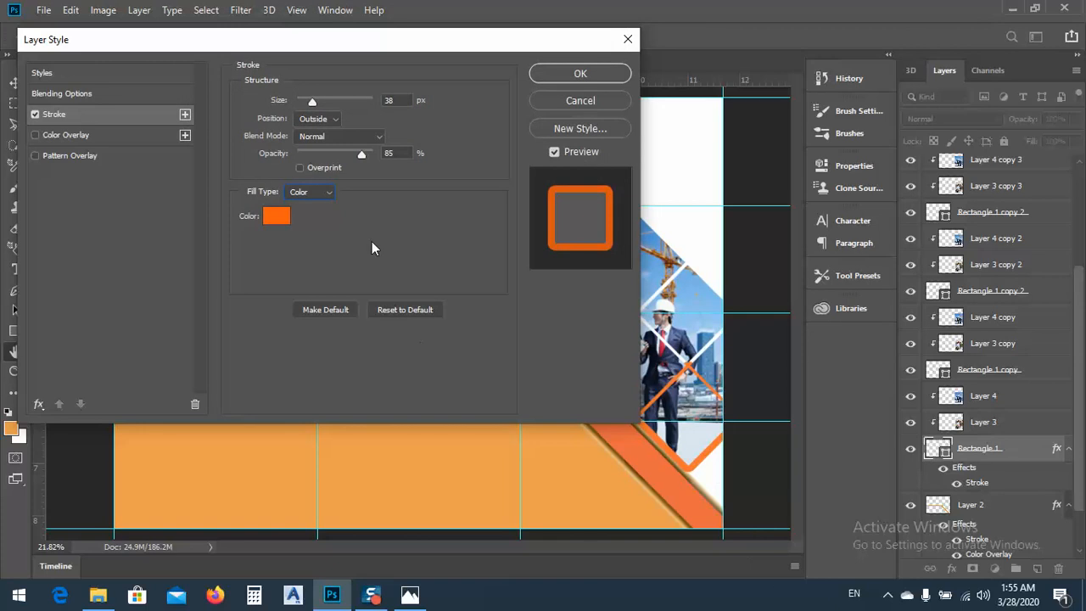
Set the Rectangle 1 stroke size to 12 px and apply the layer style
drag(319, 99, 307, 100)
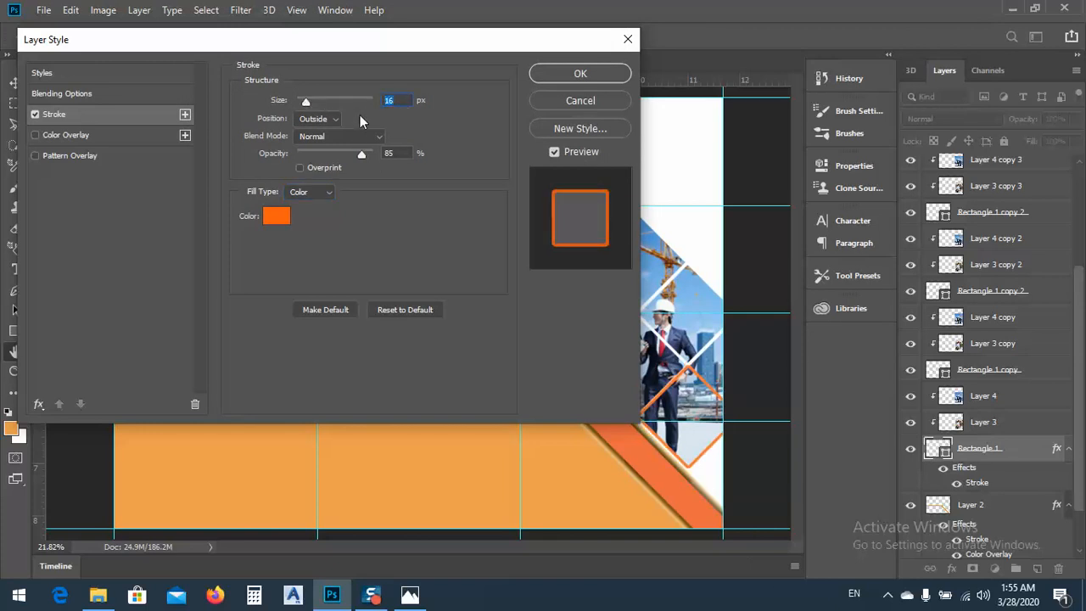
text(12)
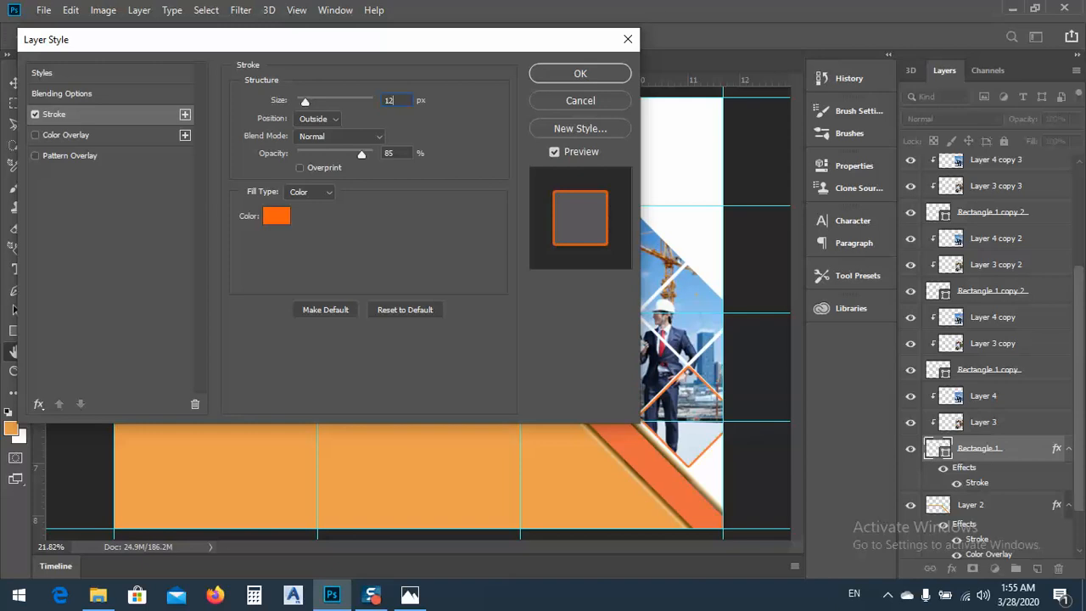
click(583, 75)
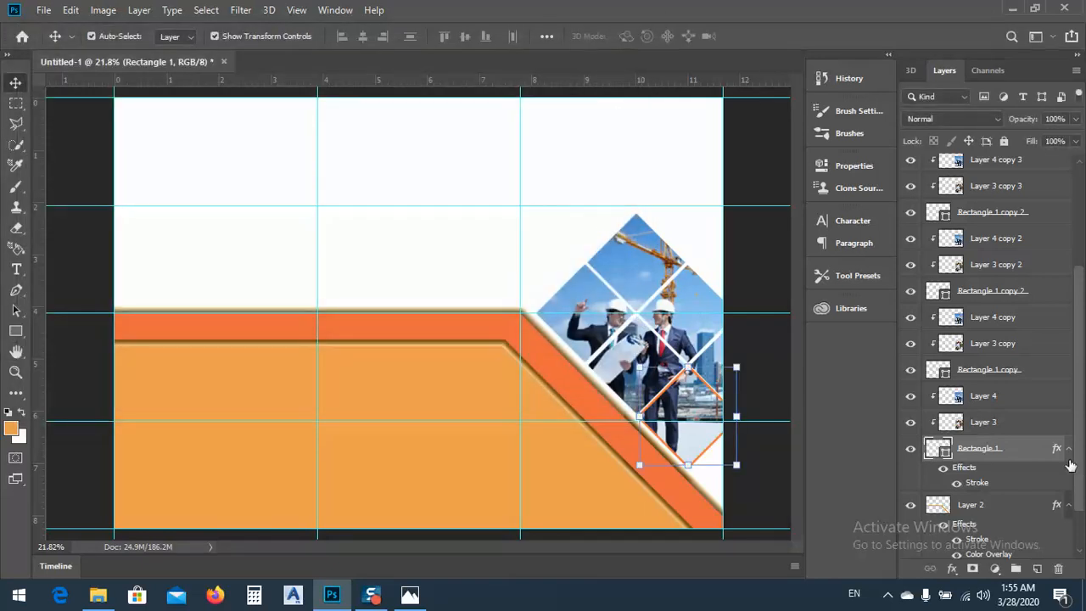
Apply the same 12 px orange Stroke effect to the Rectangle 1 copy layer
click(1057, 372)
double_click(1058, 384)
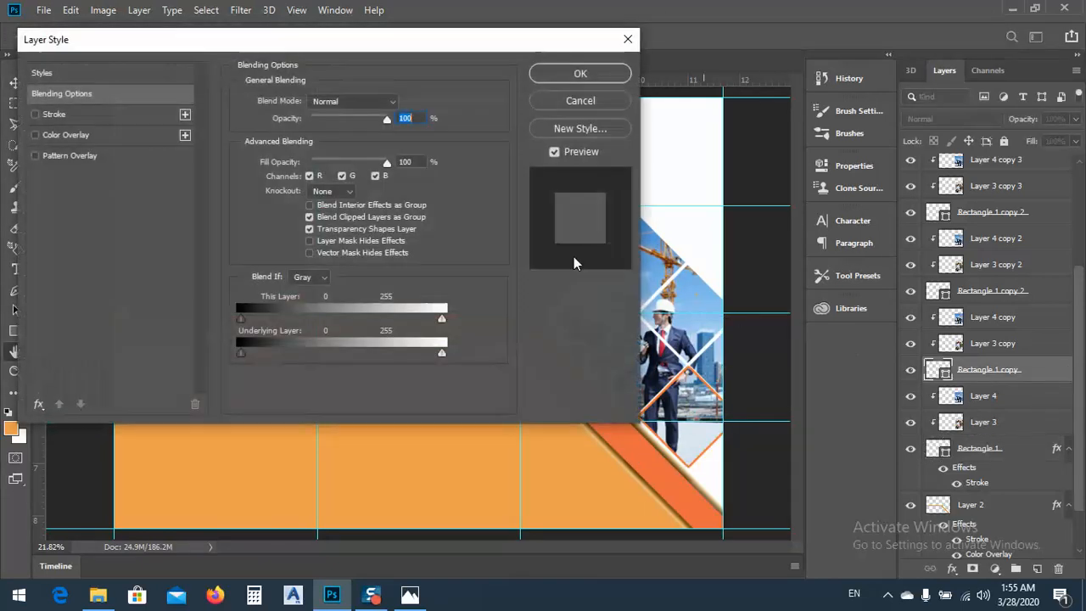
click(35, 115)
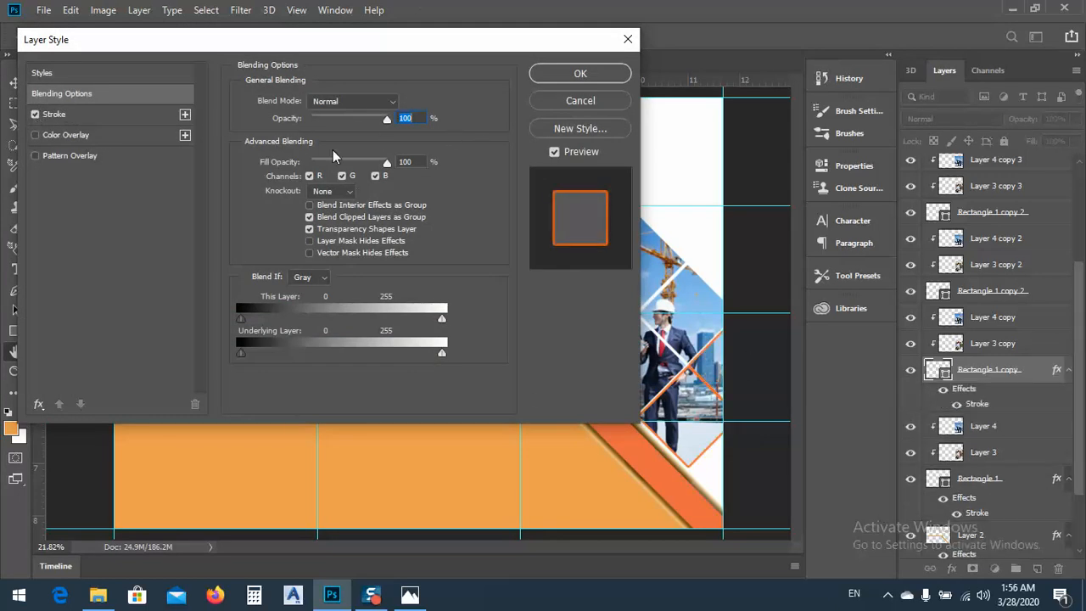
click(582, 74)
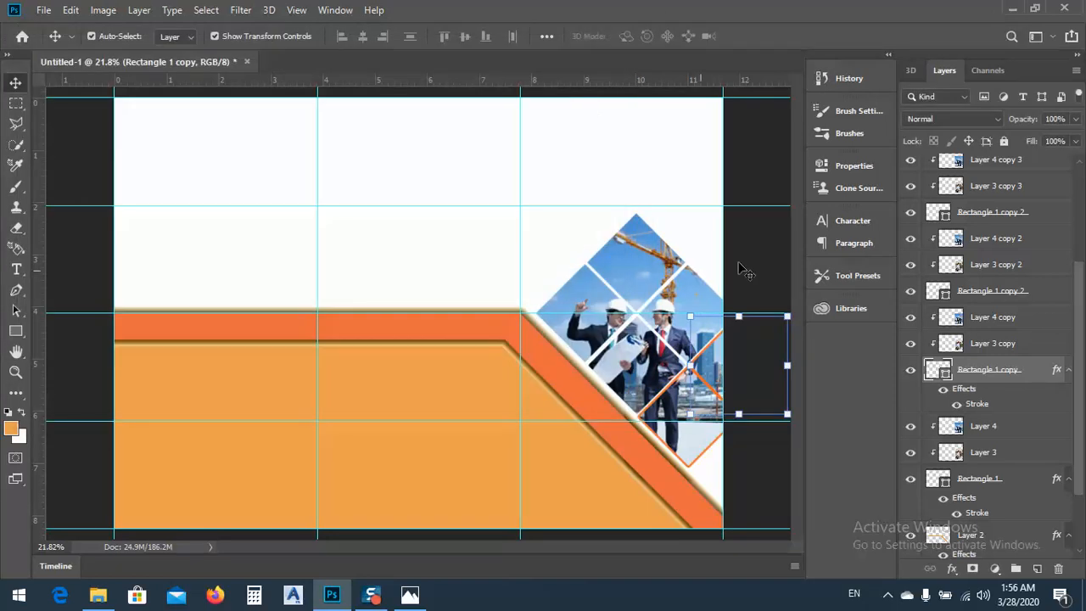
Apply the orange Stroke effect to the Rectangle 1 copy 2 layer directly below Layer 3 copy 2
double_click(1059, 293)
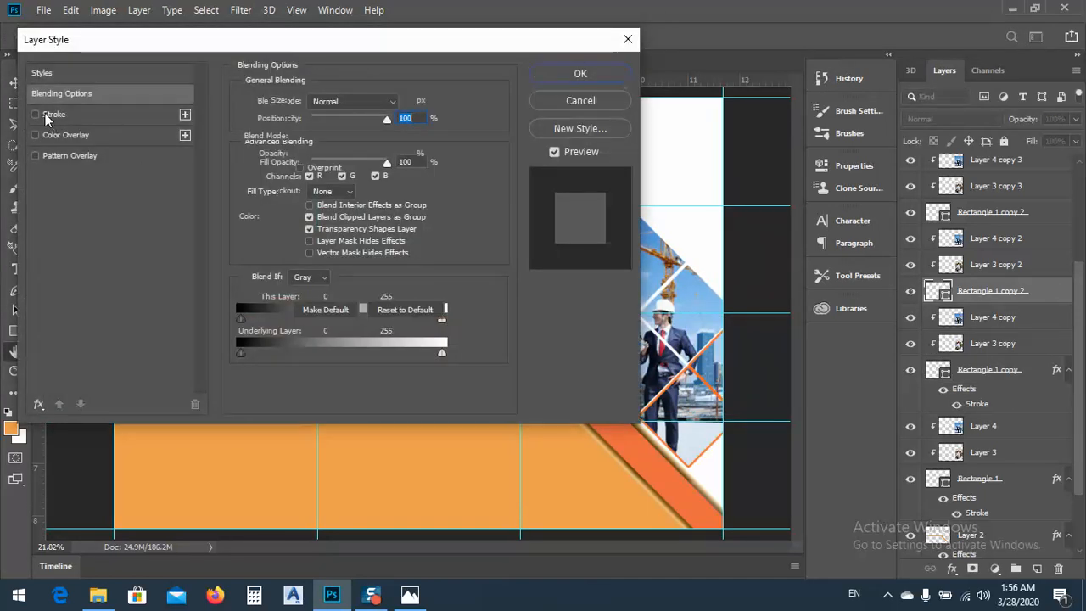
click(53, 113)
click(585, 74)
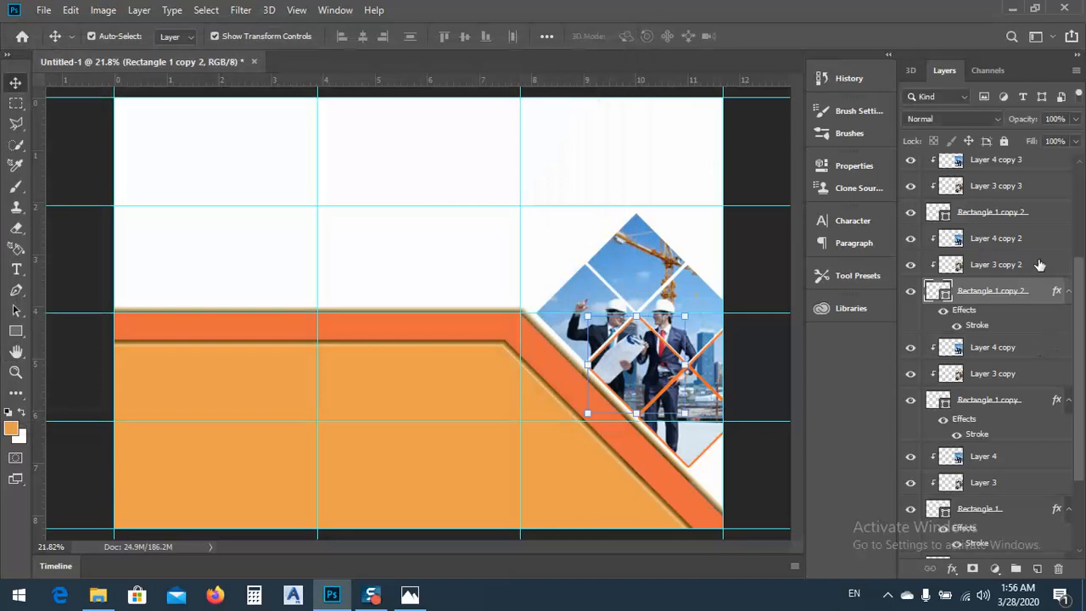
Apply the orange Stroke effect to the other Rectangle 1 copy 2 layer, directly below Layer 3 copy 3
click(1051, 212)
key(space)
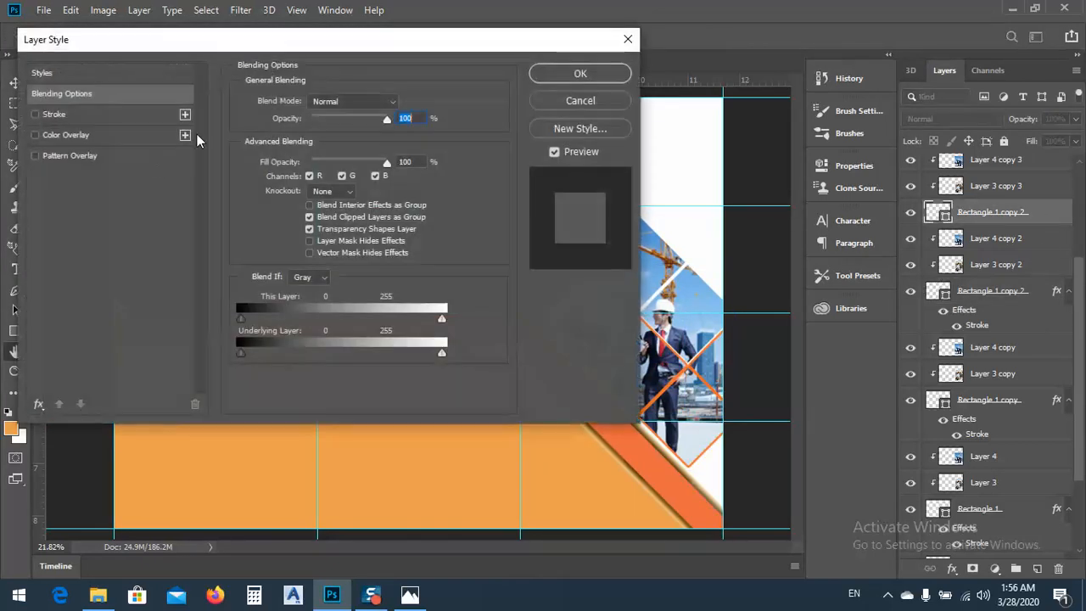
click(90, 114)
click(594, 80)
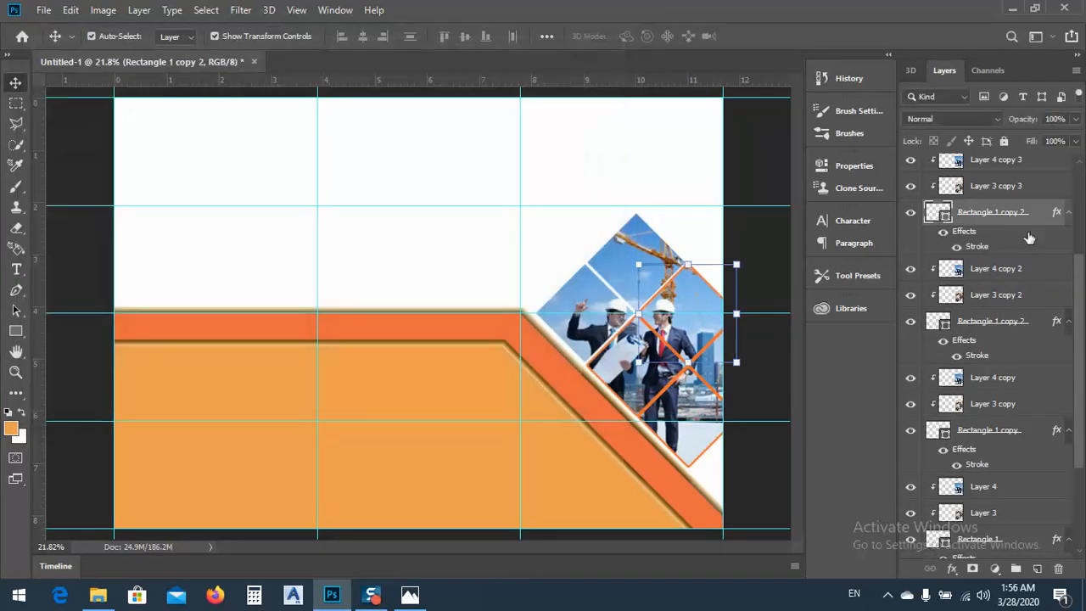
Apply the 12 px orange Stroke effect to the Rectangle 1 copy 3 layer directly below Layer 3 copy 4
click(1080, 163)
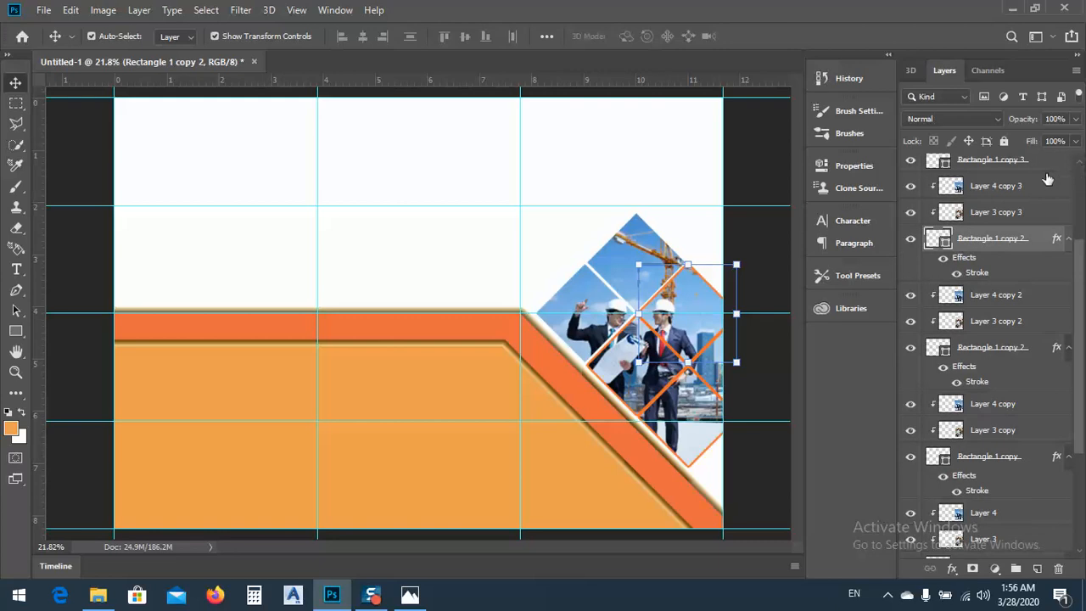
double_click(1044, 169)
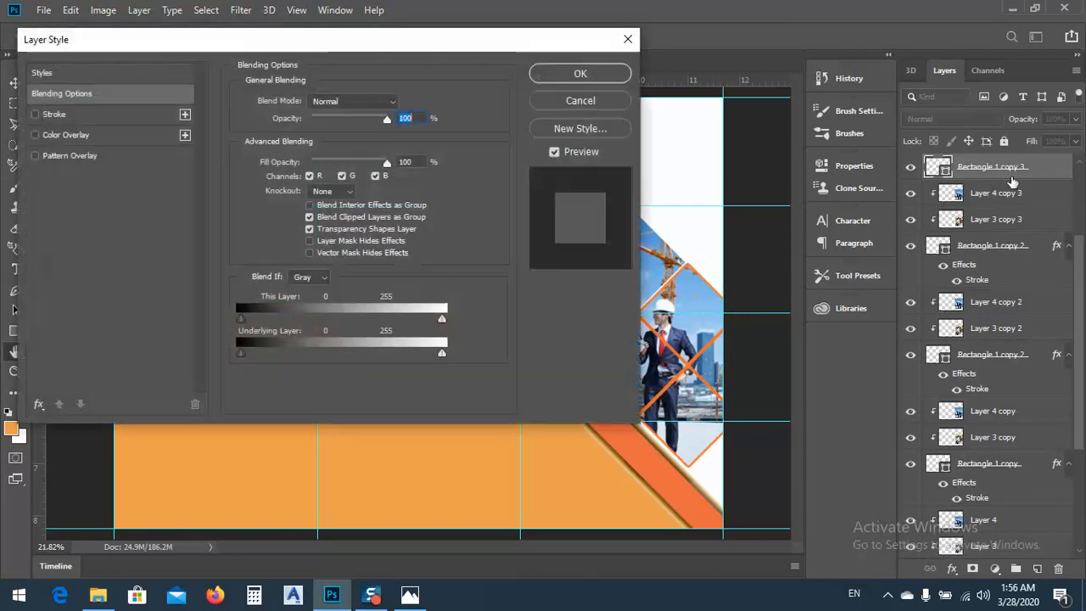
click(55, 117)
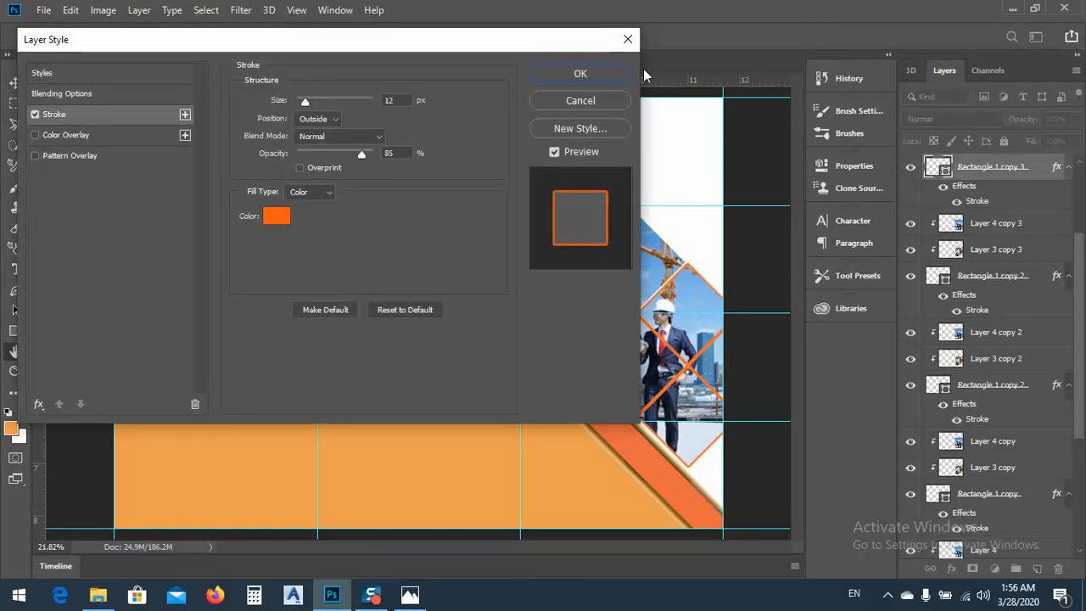
click(581, 75)
Apply the orange Stroke effect to the Rectangle 1 copy 3 layer directly below Layer 3 copy 5, and deselect the layer
drag(1077, 352, 1076, 270)
click(1044, 223)
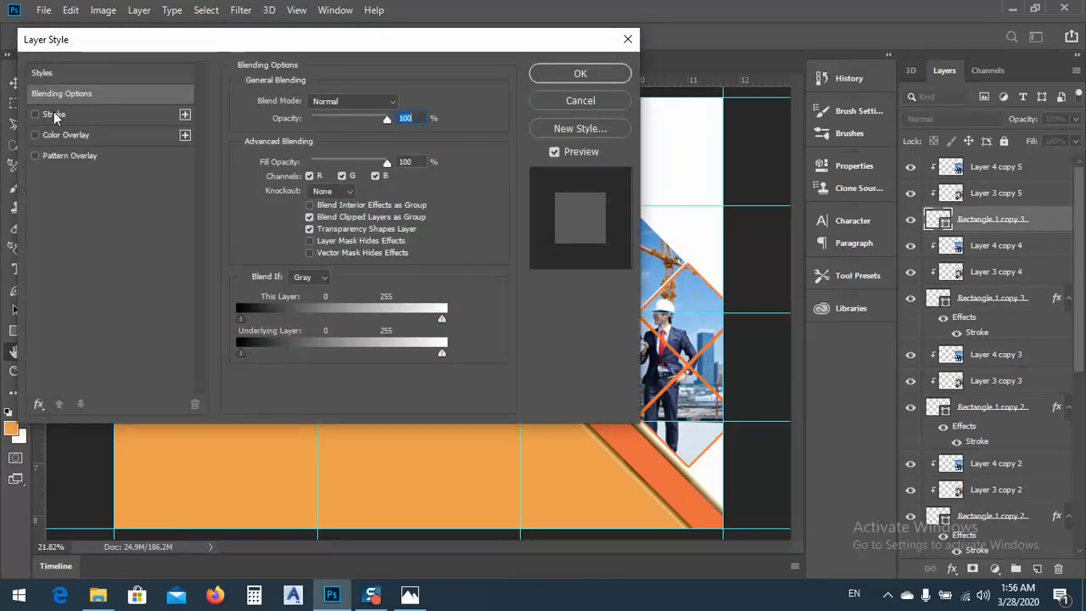
click(56, 117)
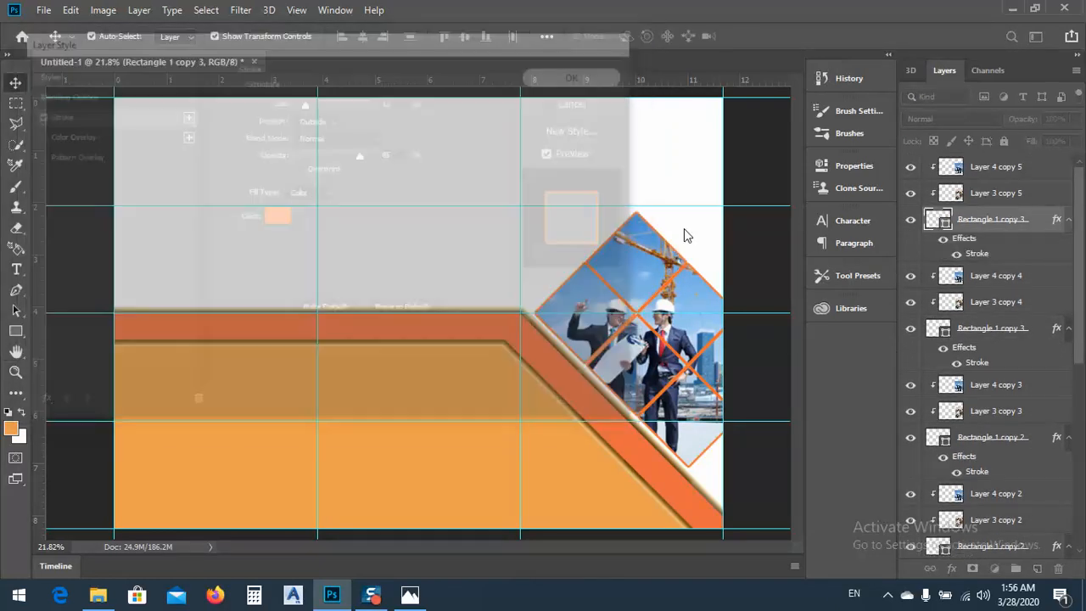
click(591, 70)
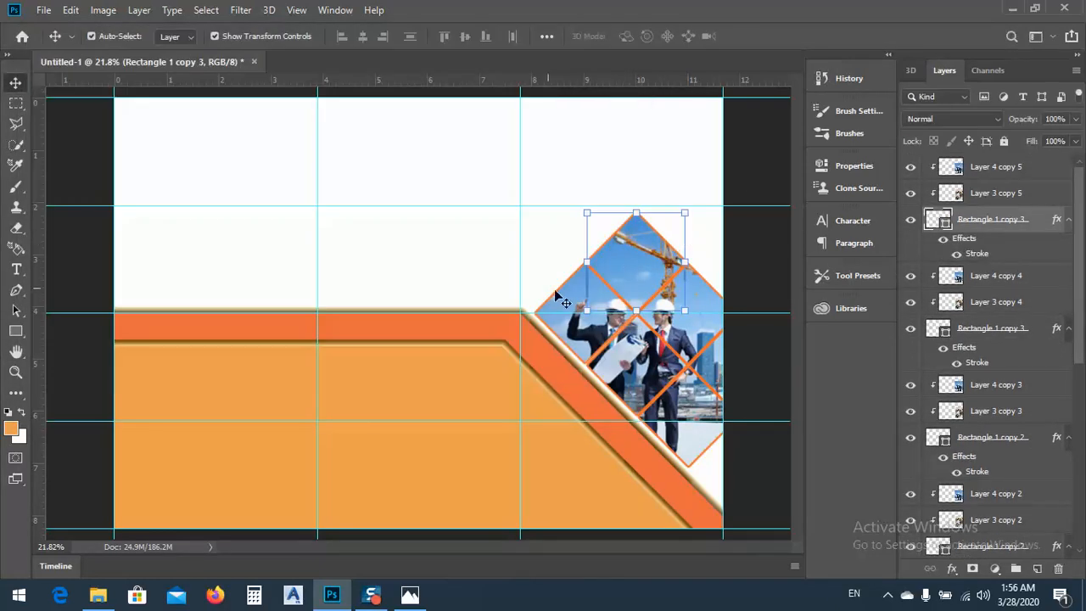
click(407, 220)
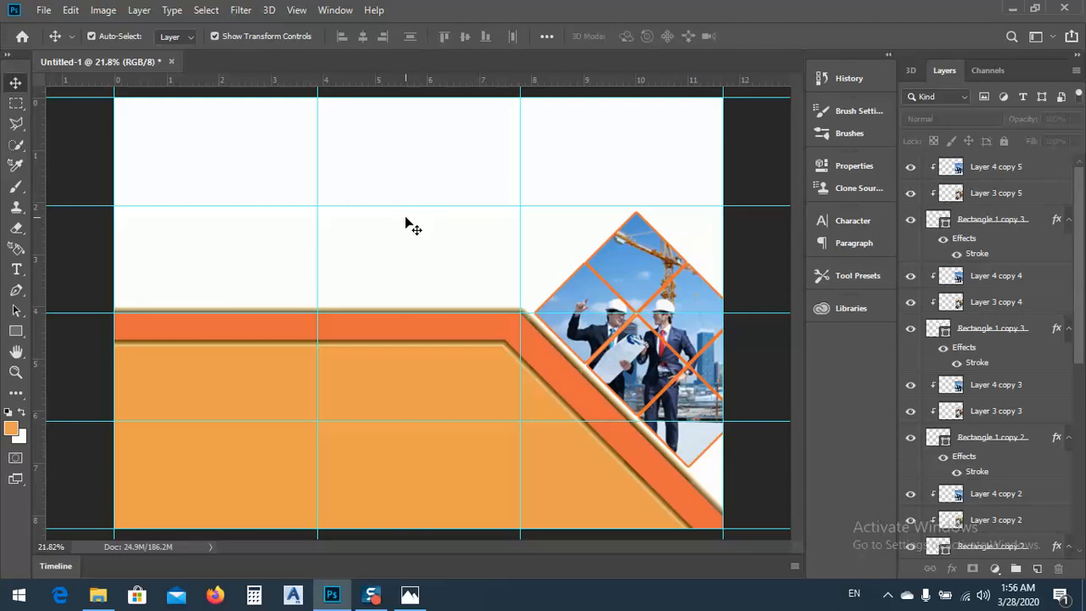
click(424, 399)
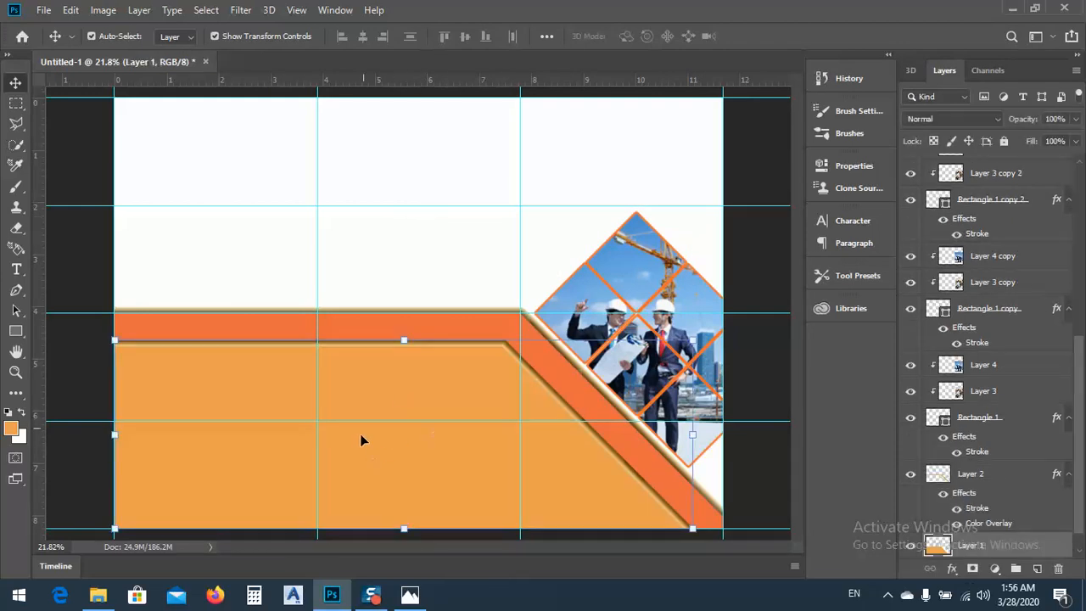
drag(1080, 377, 1082, 436)
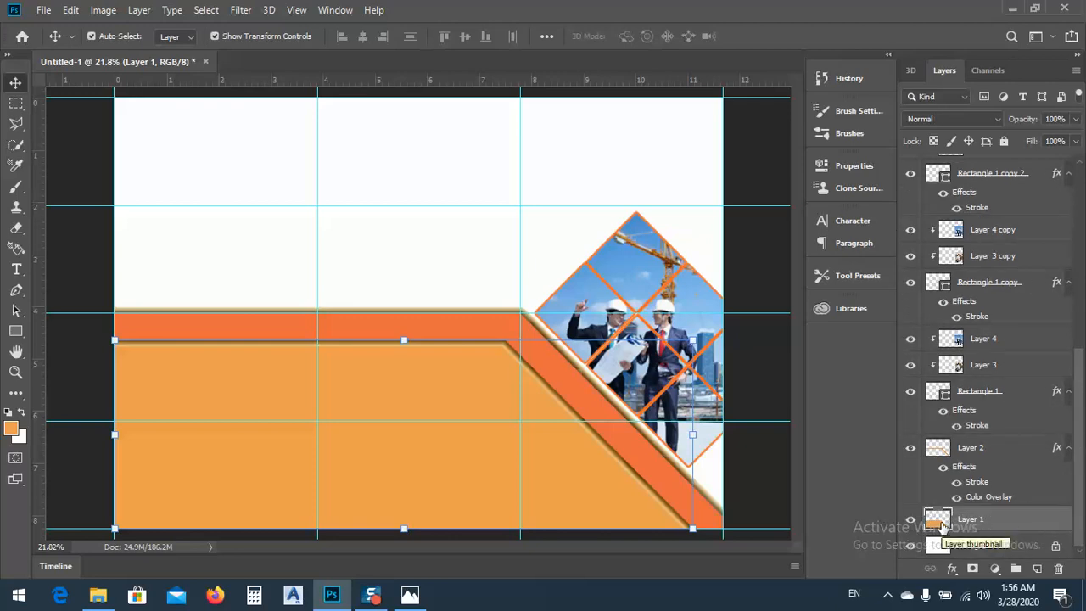
click(11, 429)
drag(322, 82, 285, 121)
click(554, 85)
Add a Color Overlay effect to Layer 1, the large lower shape, using the light peach colour ebc7a1
double_click(1061, 524)
drag(127, 48, 425, 49)
click(571, 137)
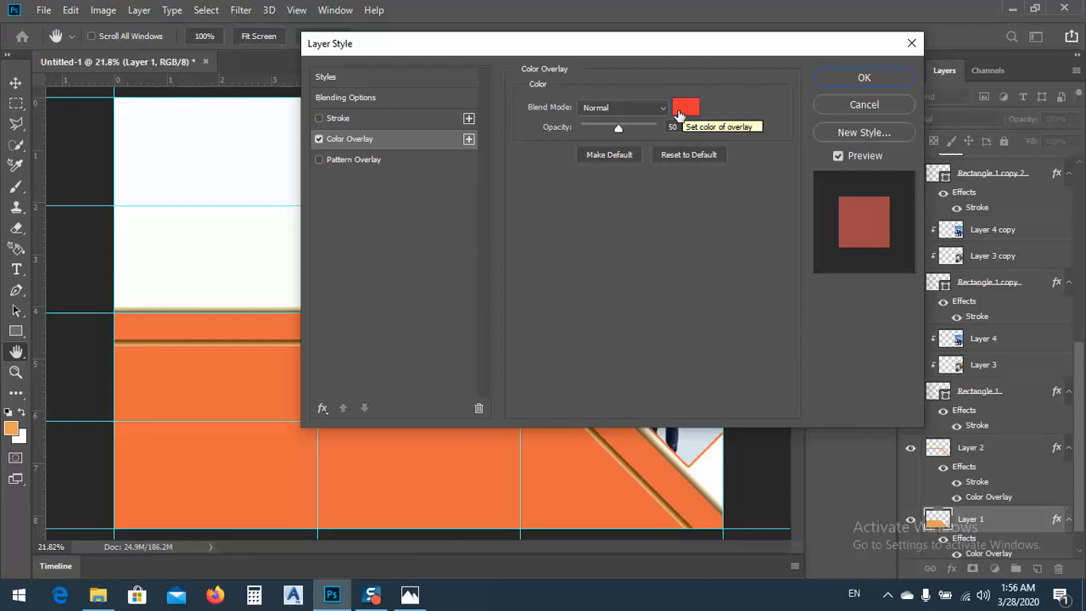
click(679, 114)
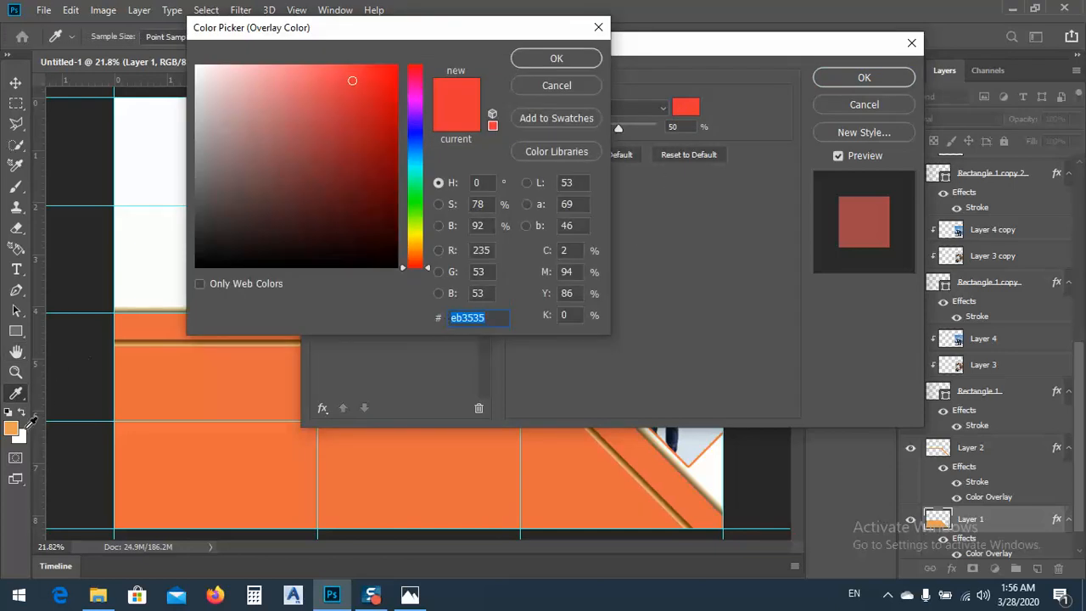
click(13, 428)
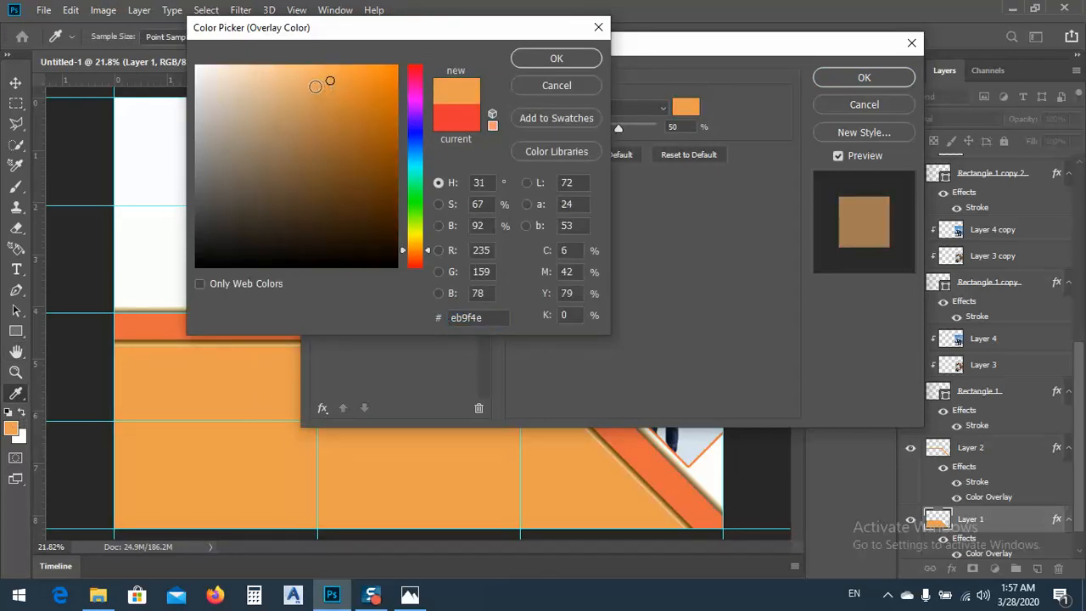
drag(330, 81, 259, 81)
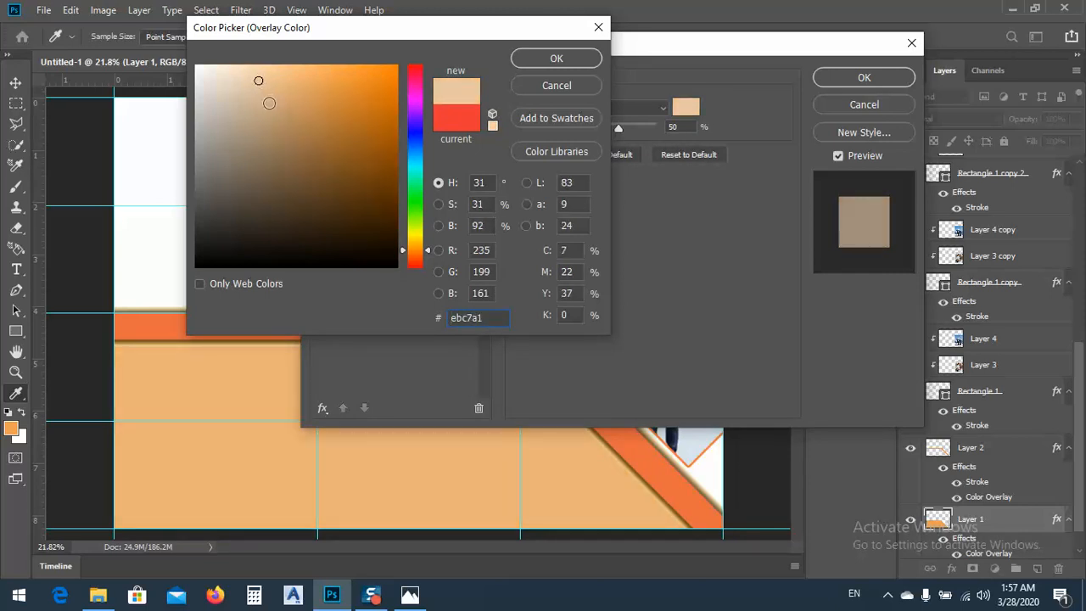
click(526, 57)
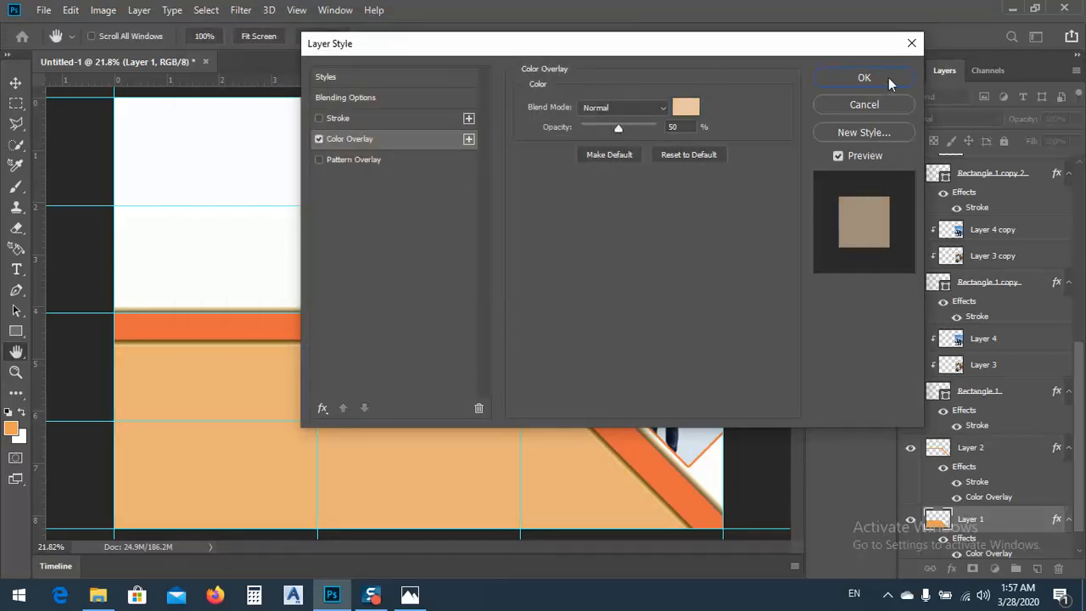
click(866, 78)
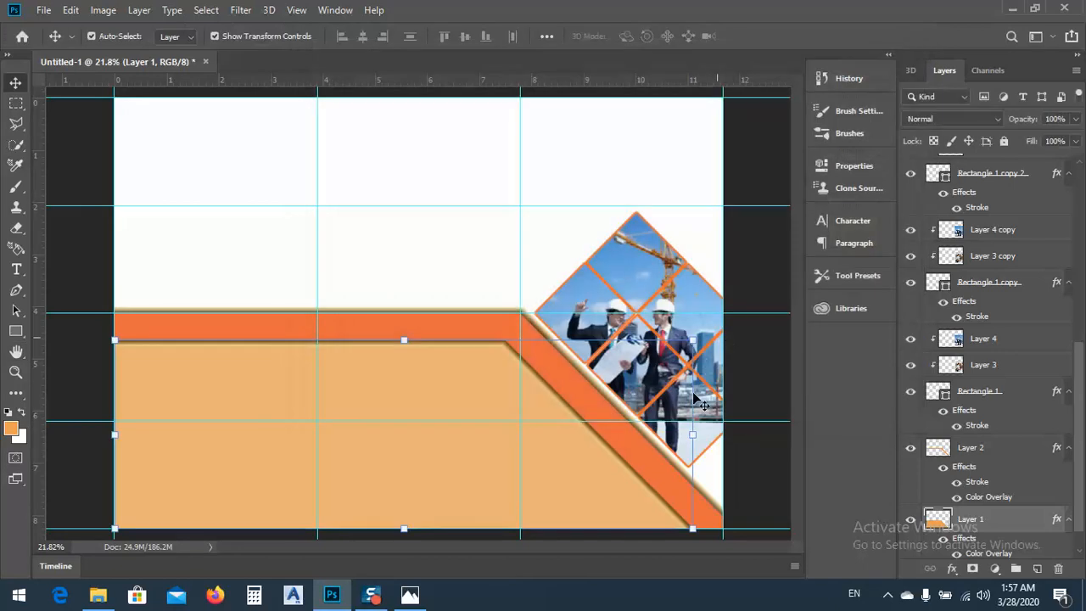
Change the Color Overlay of Layer 2, the diagonal orange band, to the softer red e75454, and deselect the layer
click(449, 283)
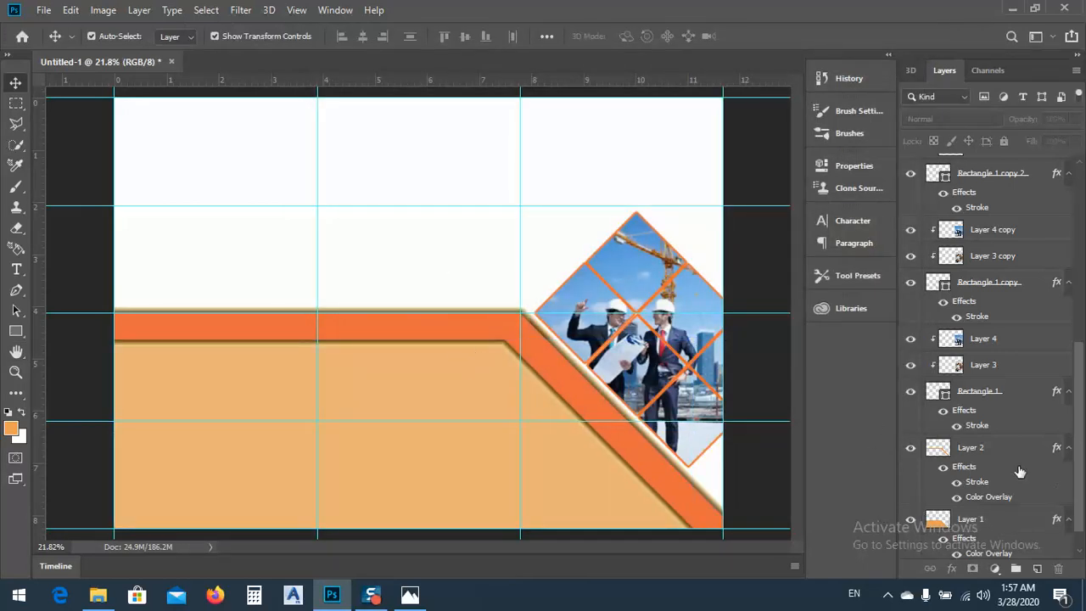
click(976, 453)
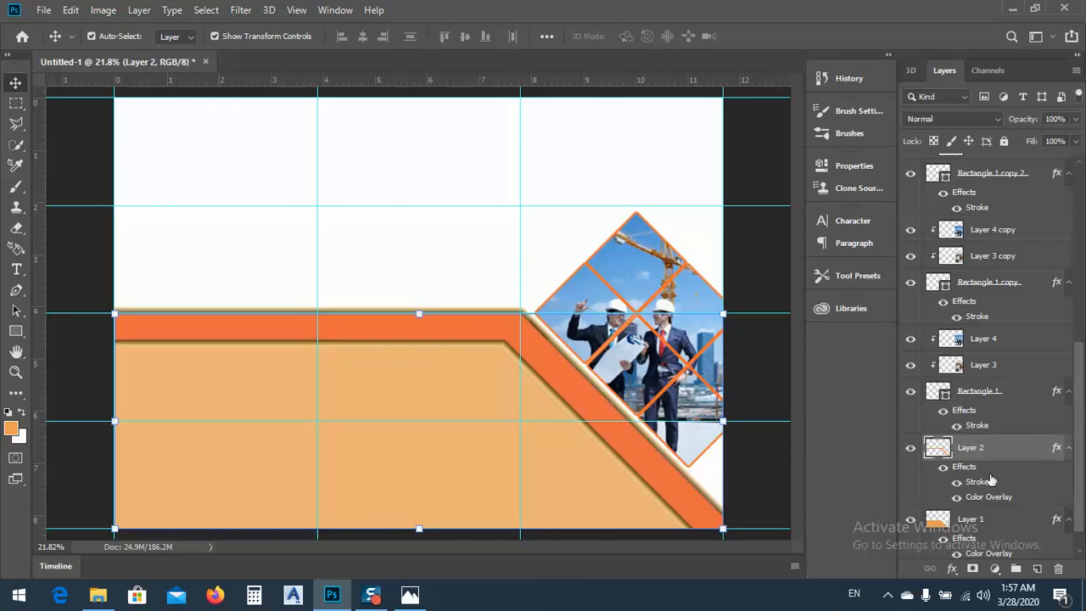
double_click(1044, 457)
click(354, 140)
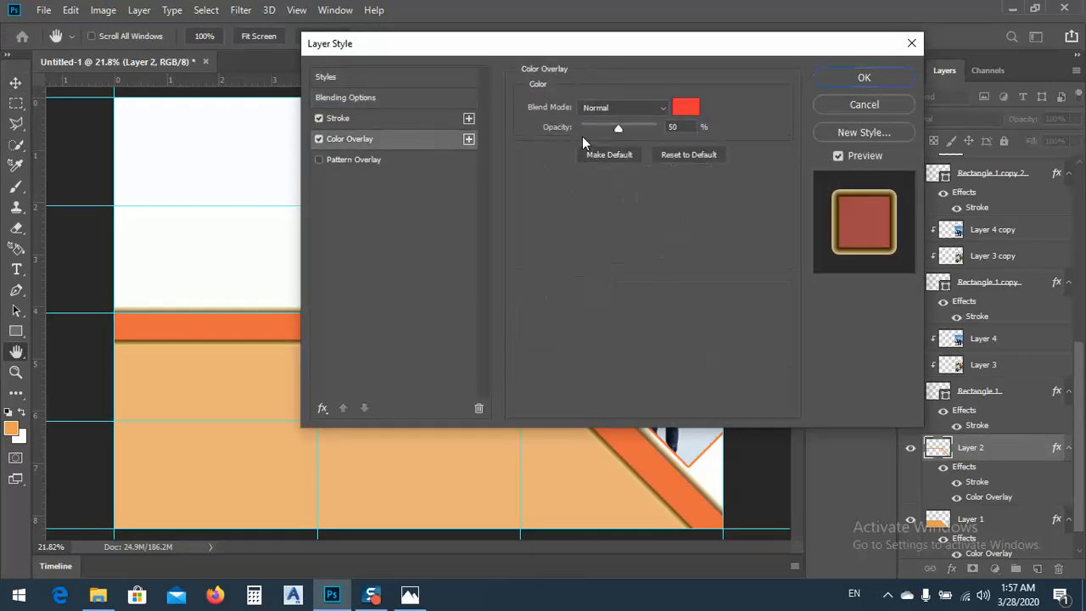
click(689, 108)
drag(336, 41, 736, 41)
click(721, 95)
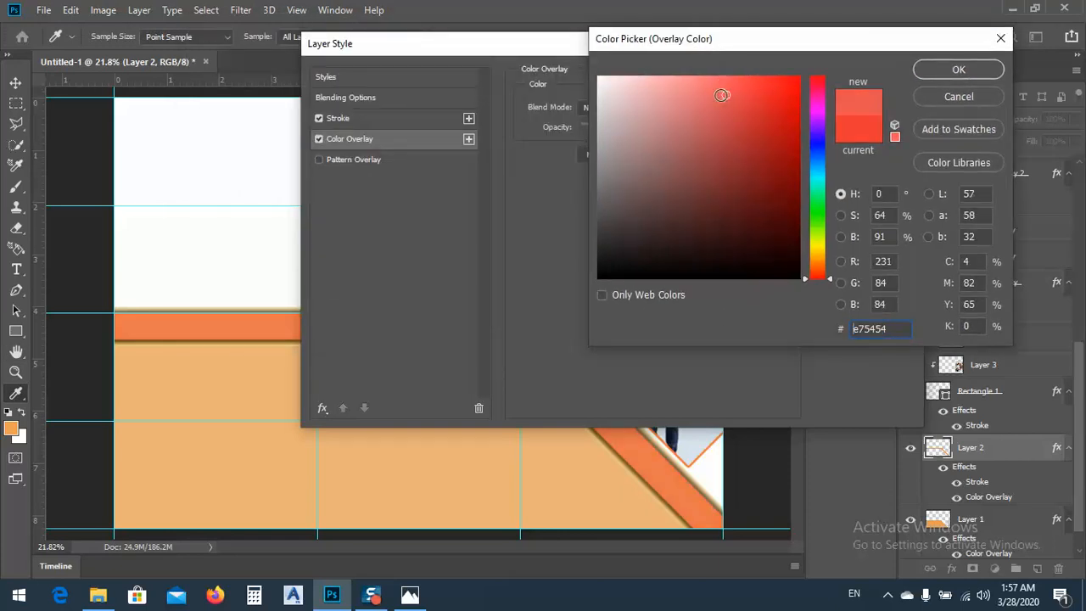
click(939, 70)
click(897, 78)
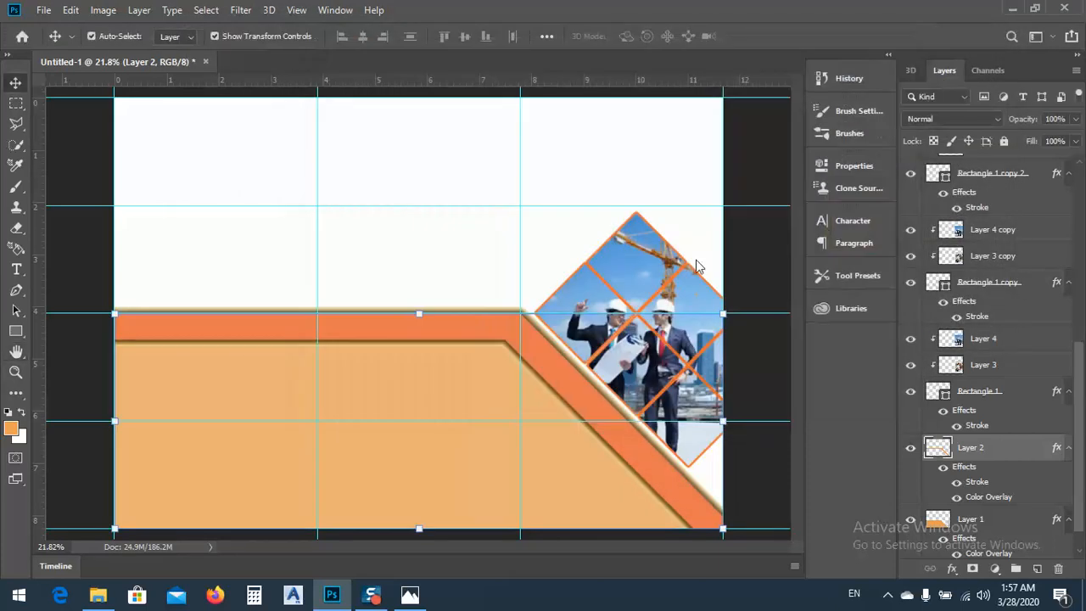
click(338, 264)
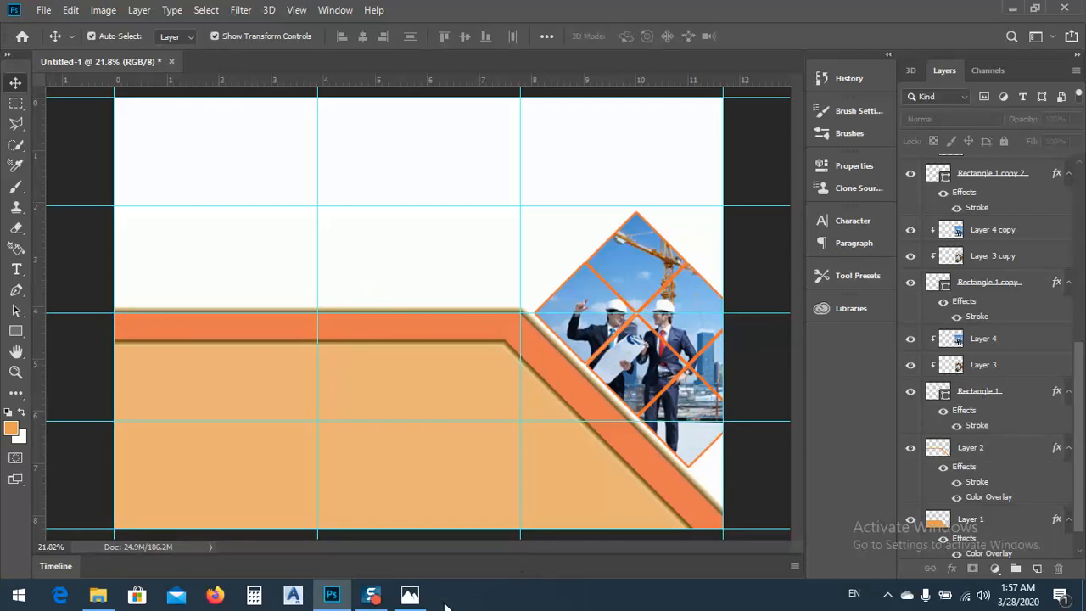
Switch to Photos to check the reference image tri fold card design 01.jpg
click(410, 595)
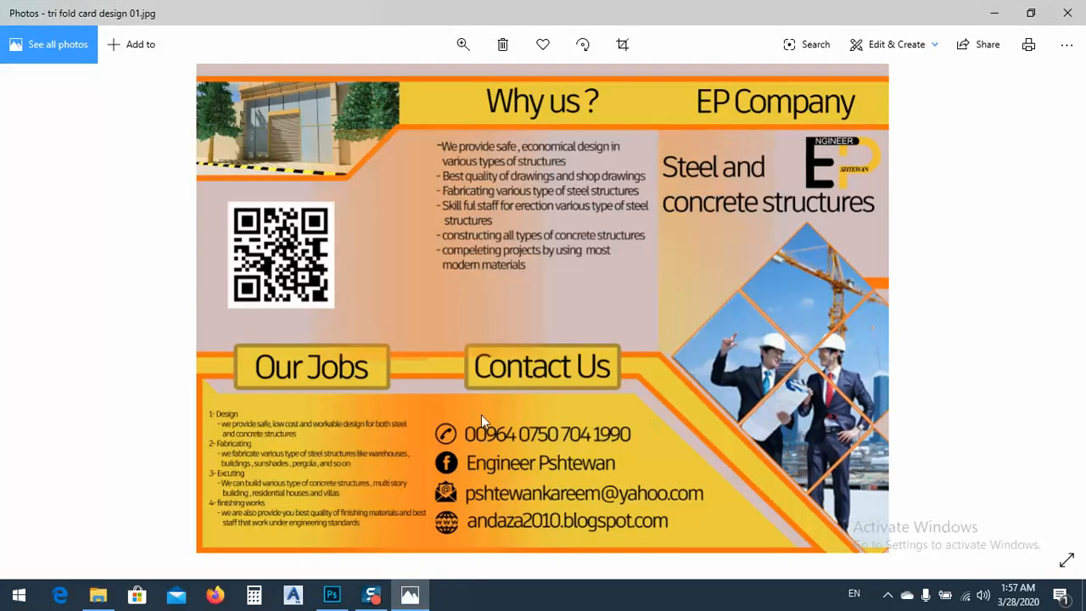
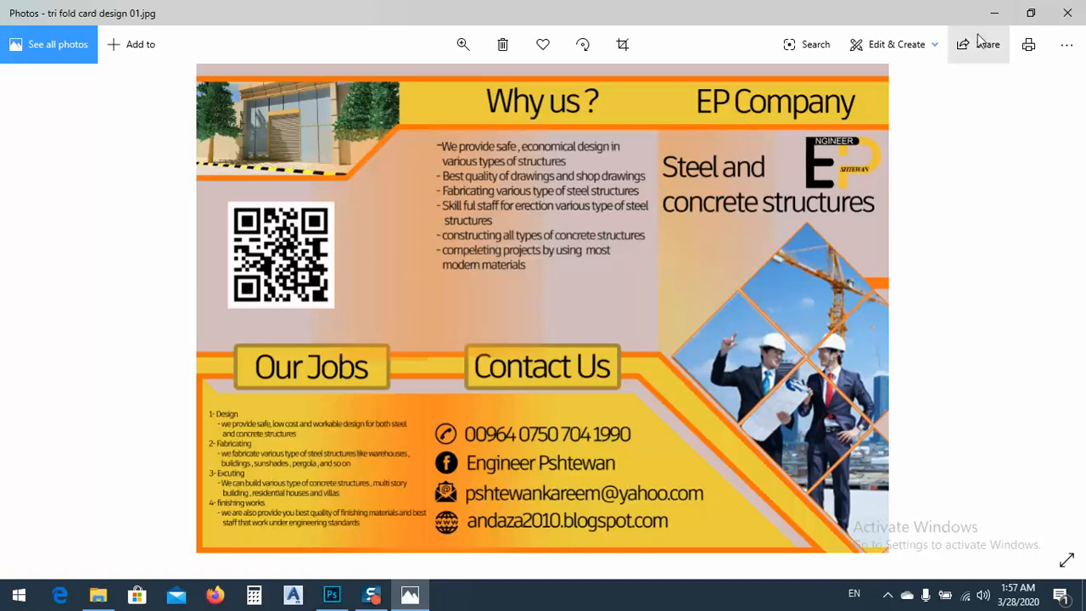
Switch to Photoshop and draw a rounded rectangle about 931 by 340 px over the orange band in the first column
click(995, 13)
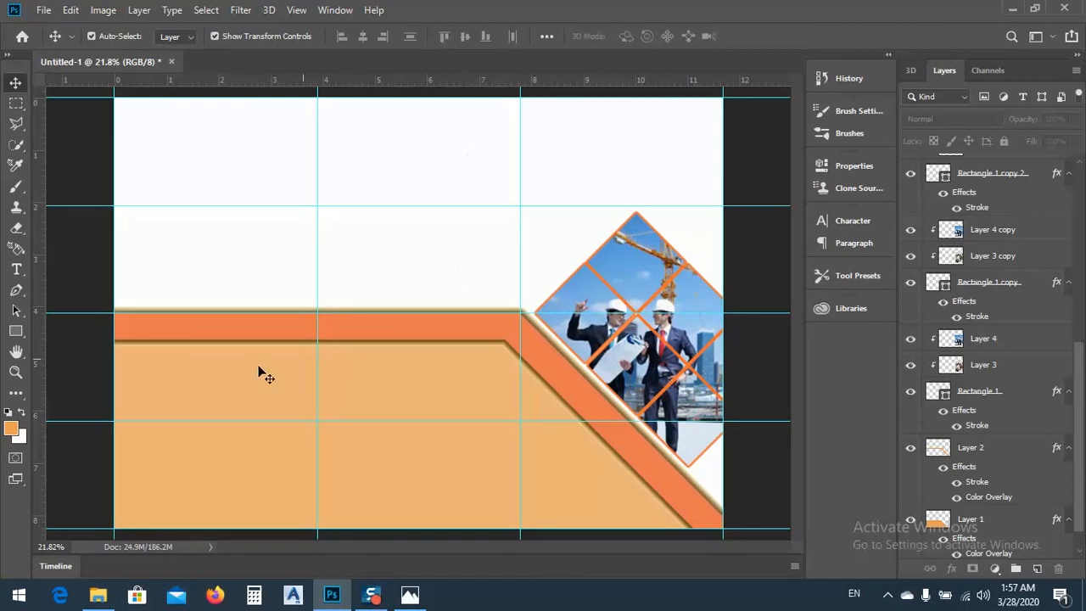
click(15, 332)
right_click(14, 332)
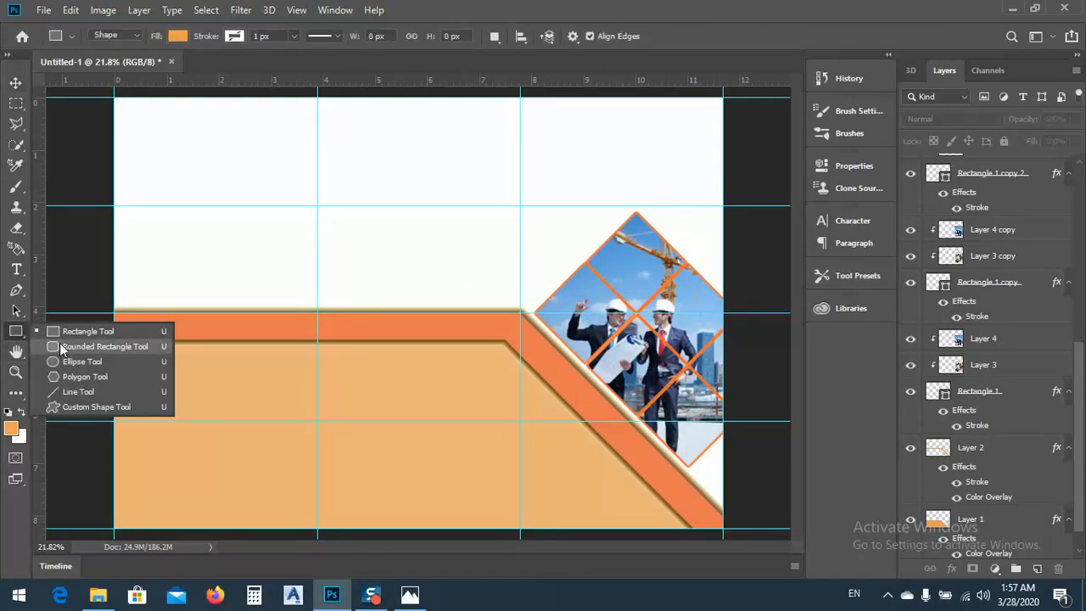
click(64, 345)
drag(138, 296, 299, 353)
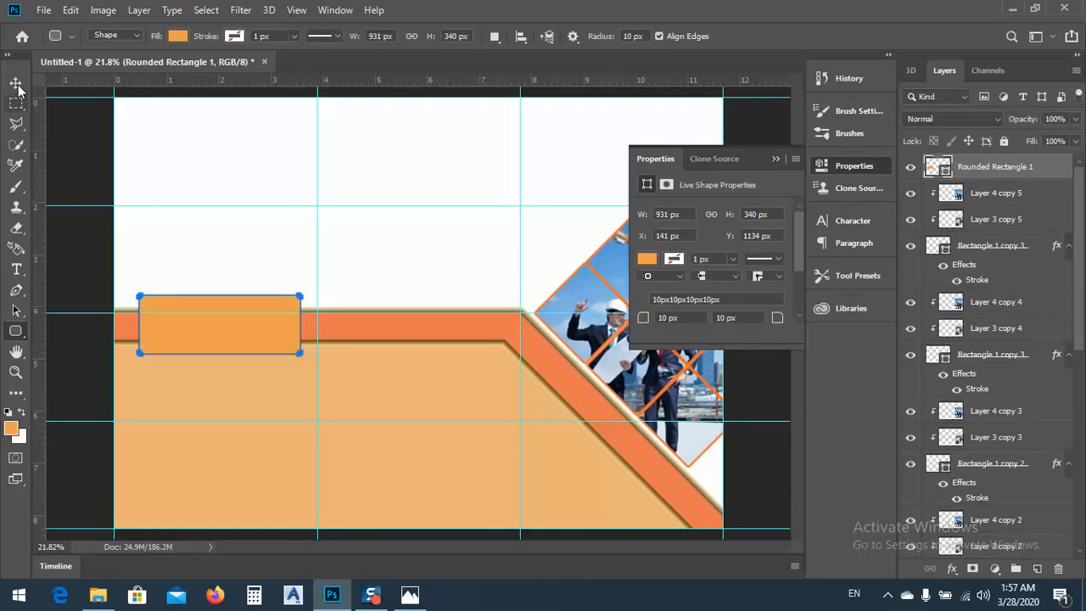
Resize the rounded rectangle to 900 px wide and 250 px high
click(17, 85)
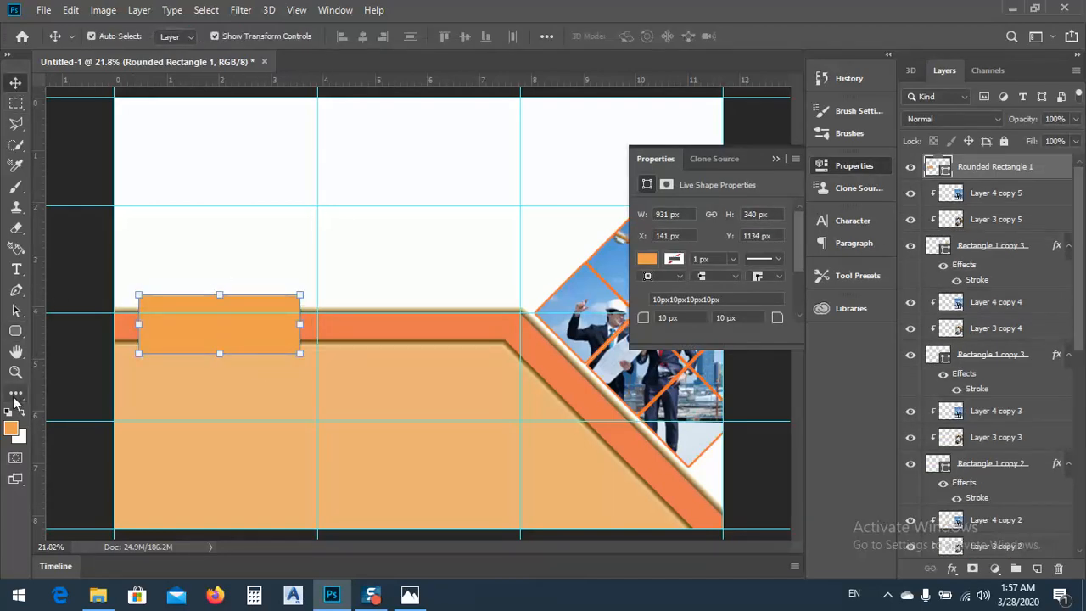
click(16, 331)
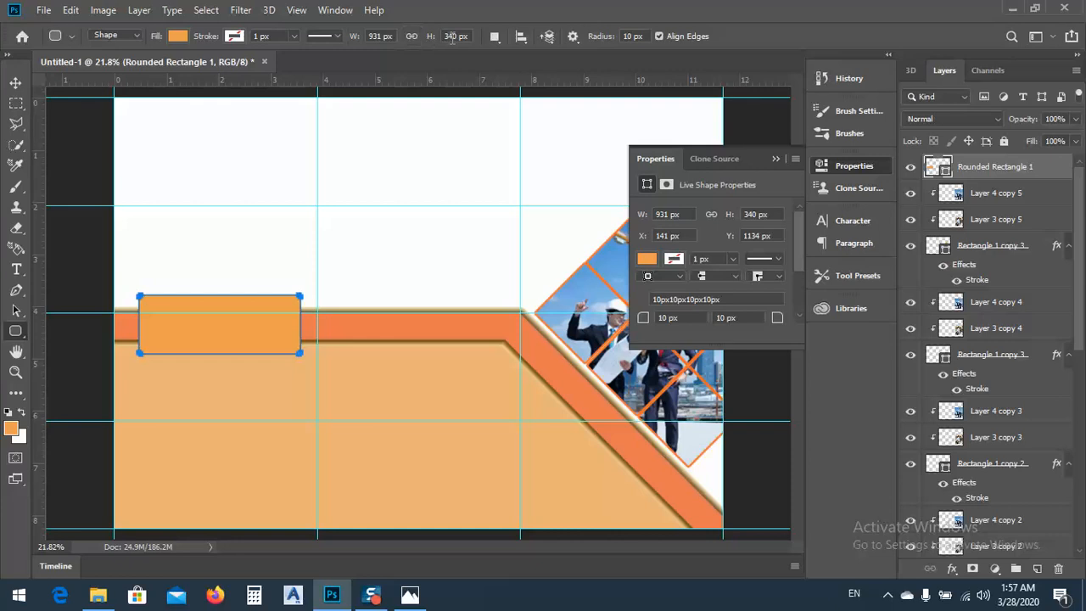
double_click(382, 38)
text(900)
key(Return)
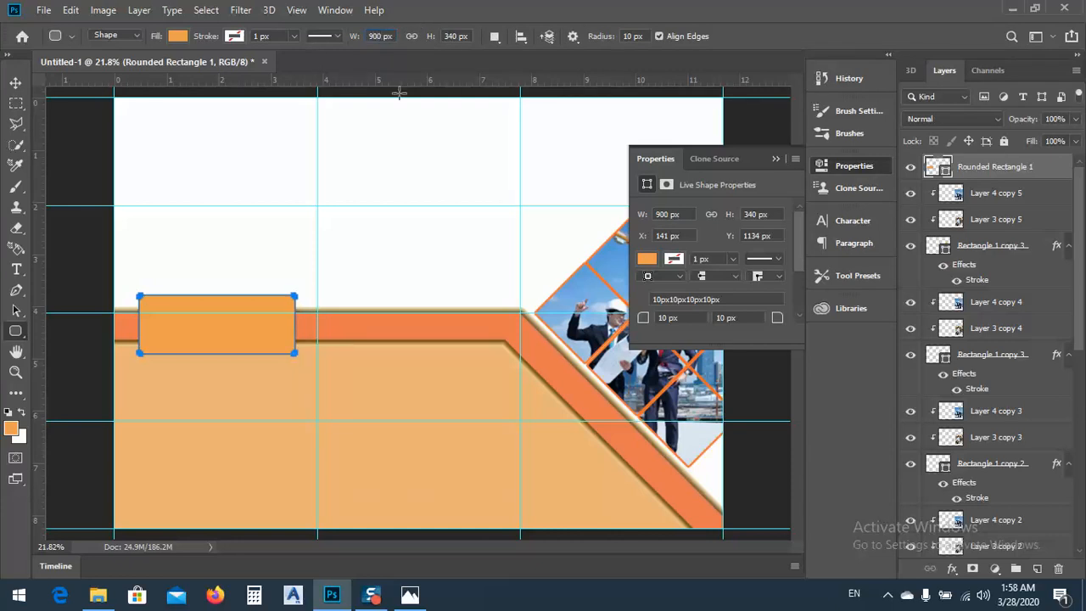
double_click(445, 37)
text(25)
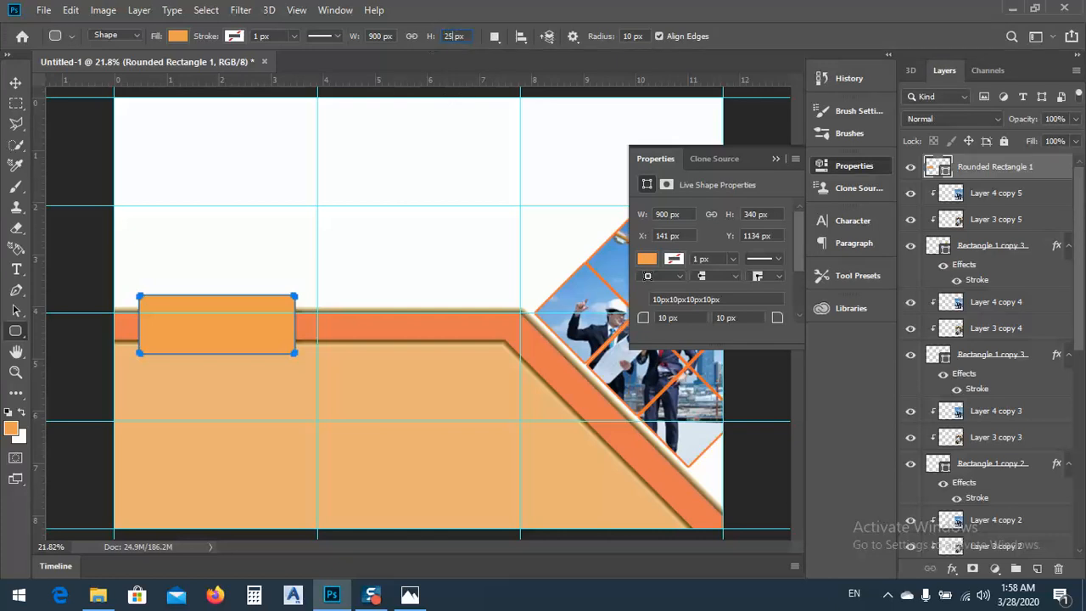
key(Return)
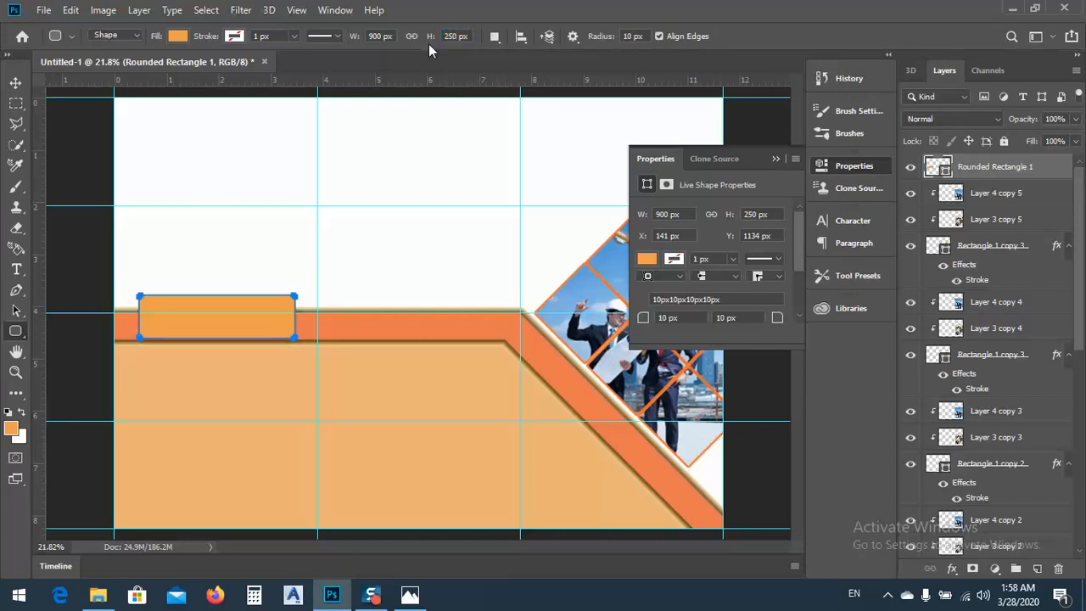
Try a height of 300 px for the rounded rectangle and set it back to 250 px
double_click(440, 36)
text(300)
key(Return)
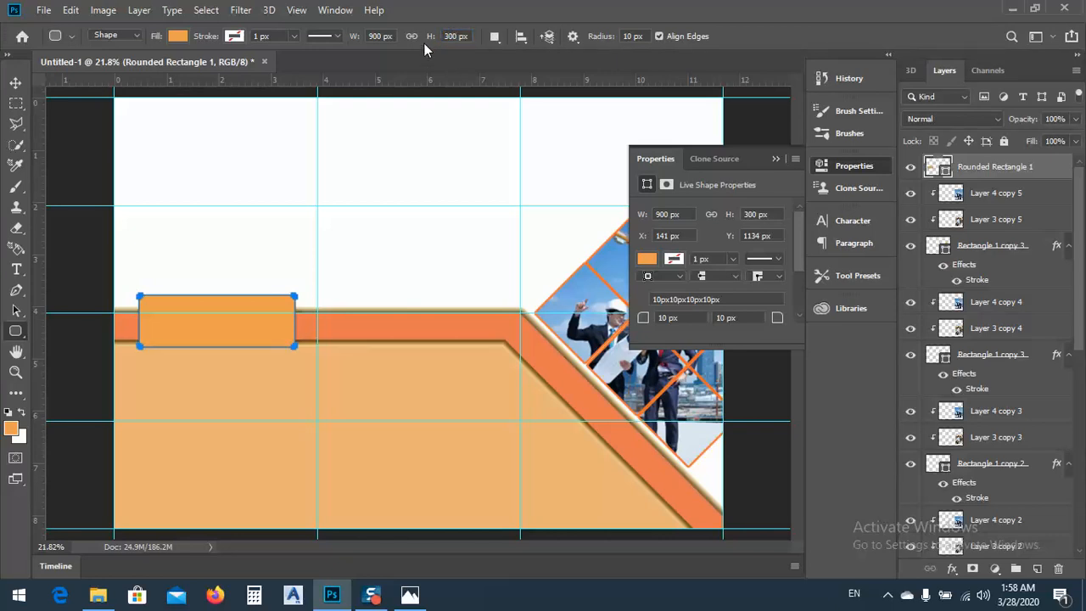
click(430, 37)
text(250)
key(Return)
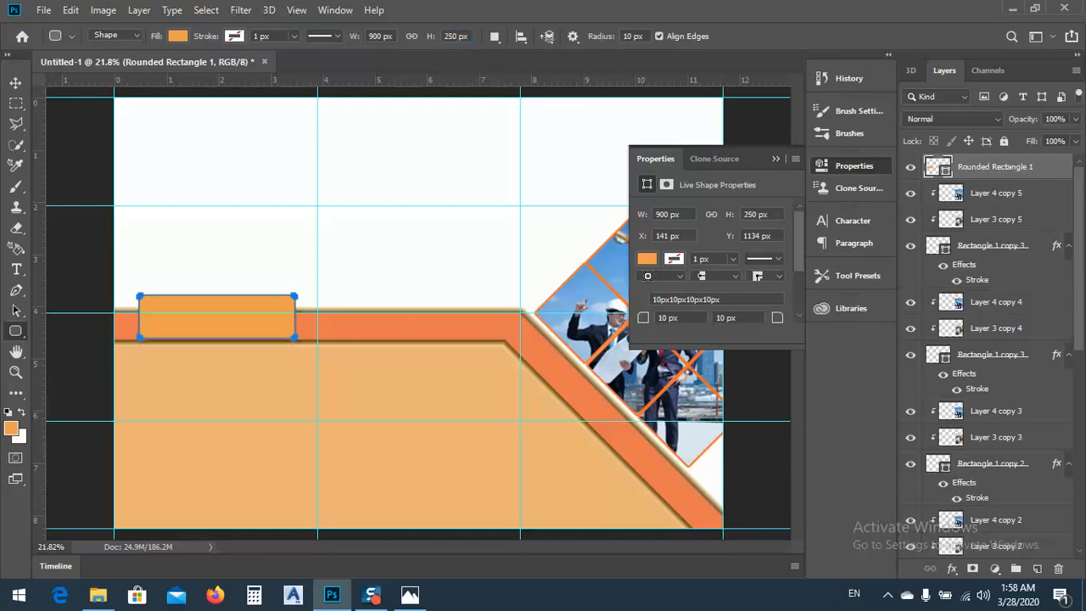
Move the rounded rectangle down to about Y 1181 px so it sits centred over the horizontal orange band
click(15, 82)
drag(230, 333, 203, 330)
scroll(186, 338, up, 6)
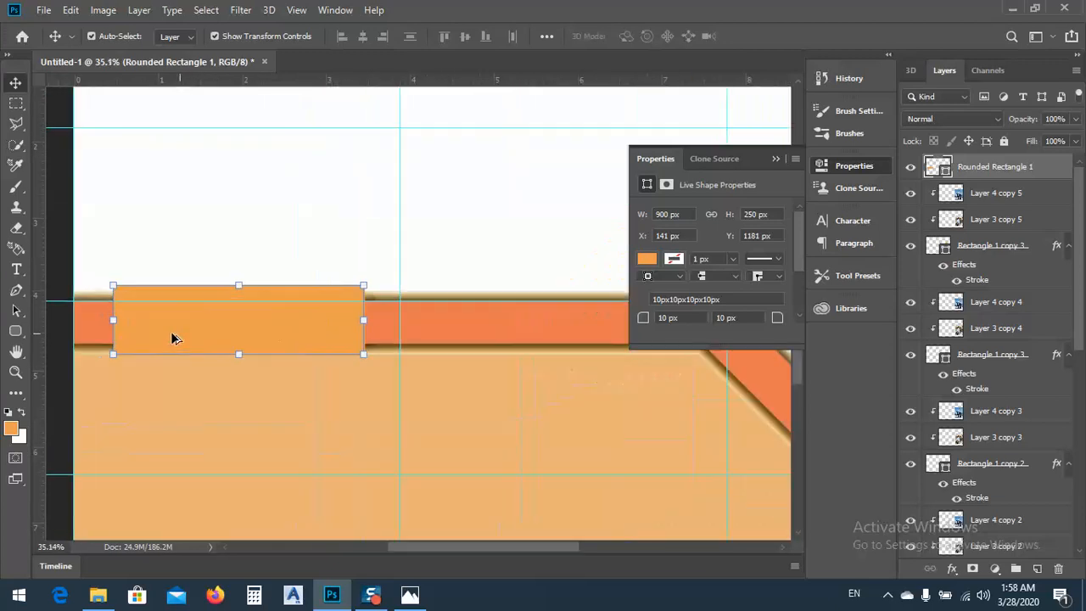
scroll(607, 339, down, 5)
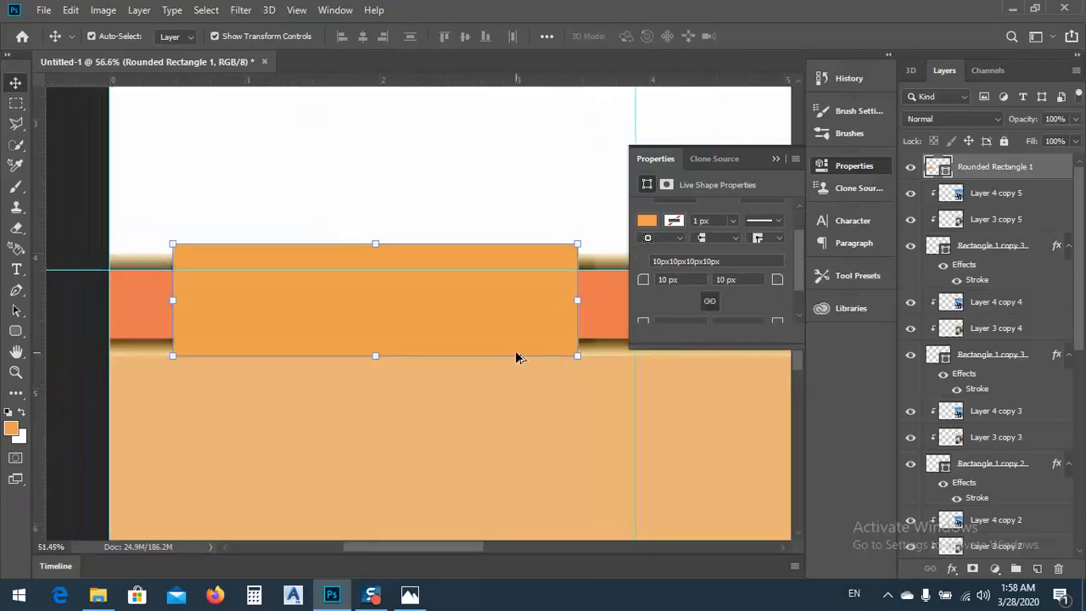
scroll(431, 320, up, 5)
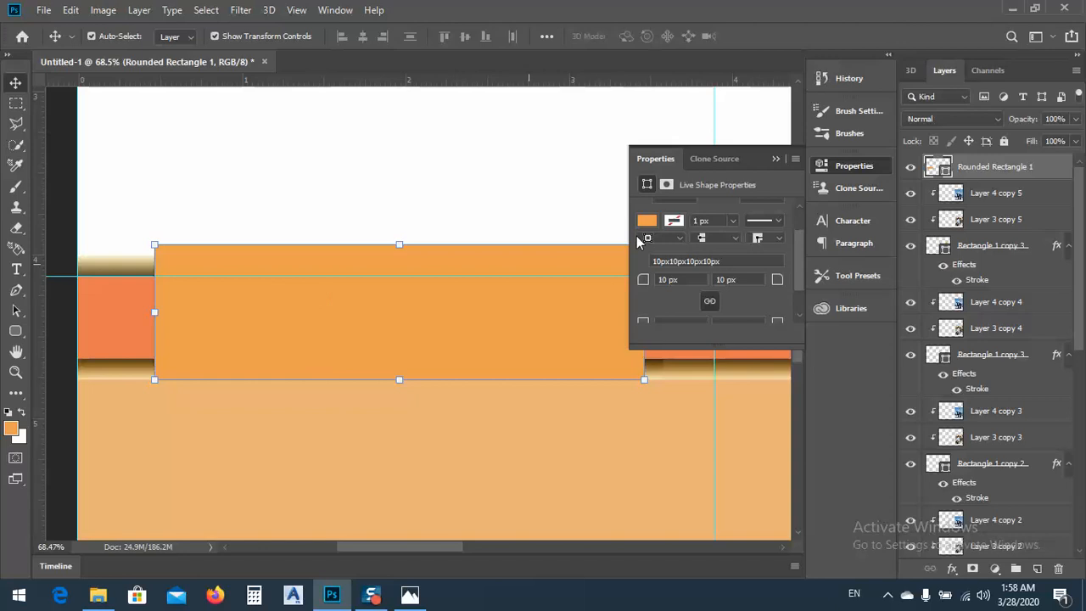
Try several brown swatches as the rounded rectangle's fill and settle on the light beige one
click(674, 224)
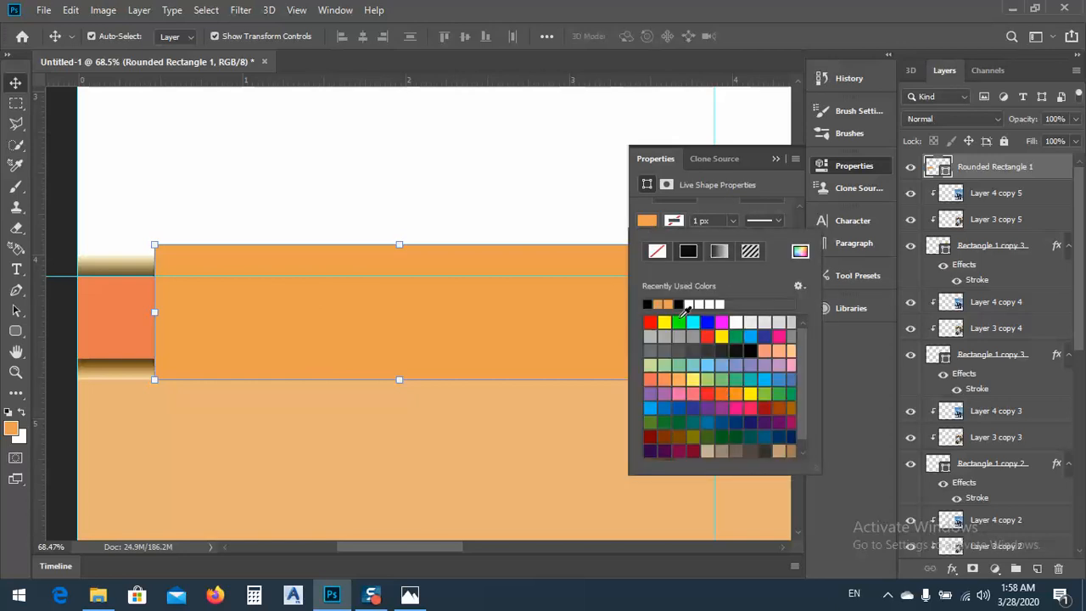
click(646, 220)
click(647, 221)
click(792, 448)
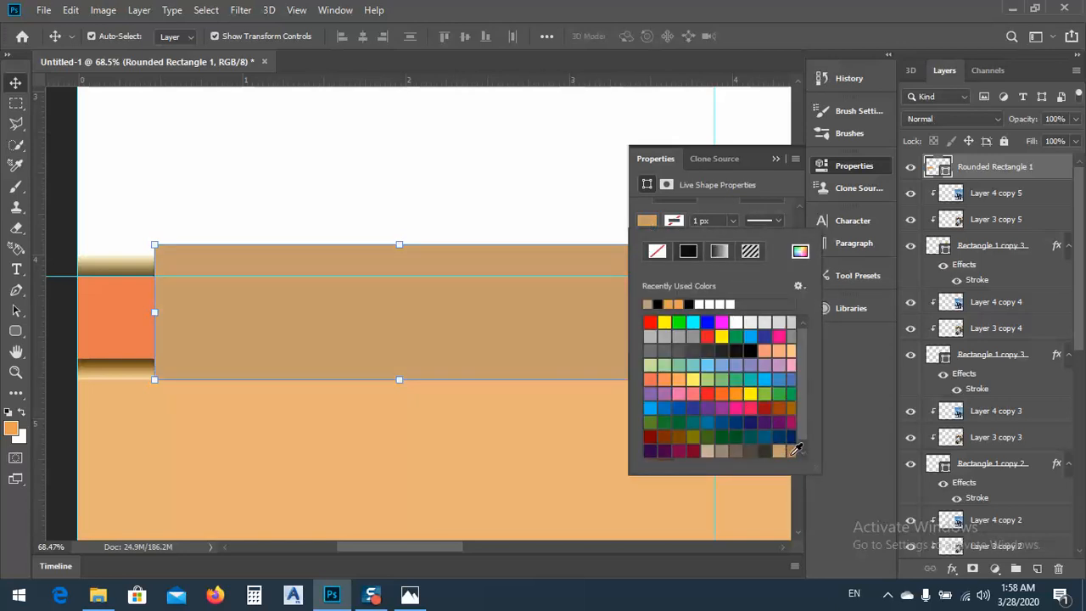
click(778, 451)
click(735, 450)
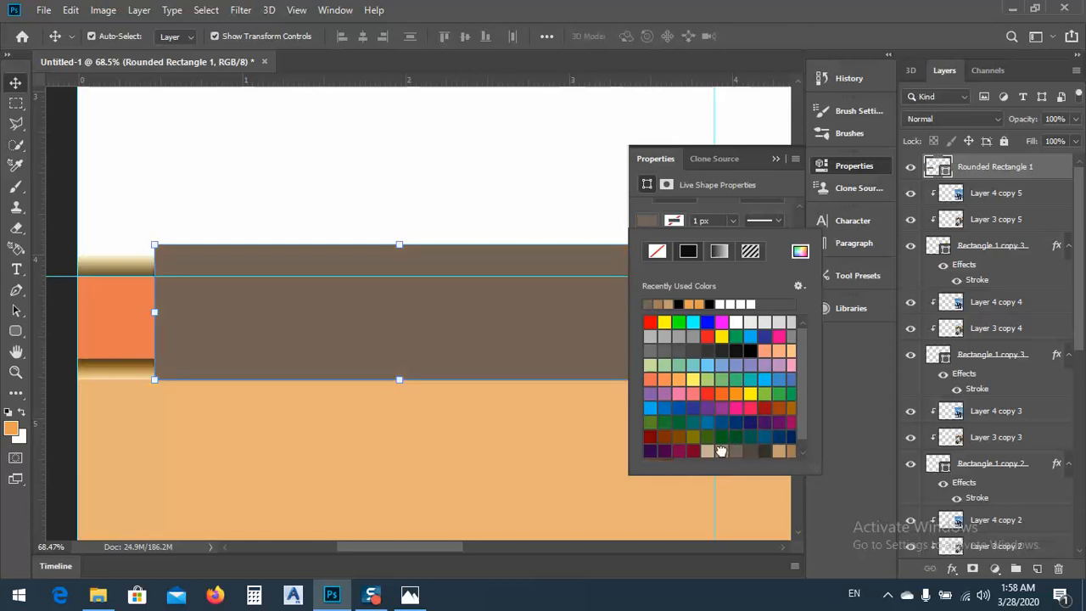
click(715, 451)
click(707, 450)
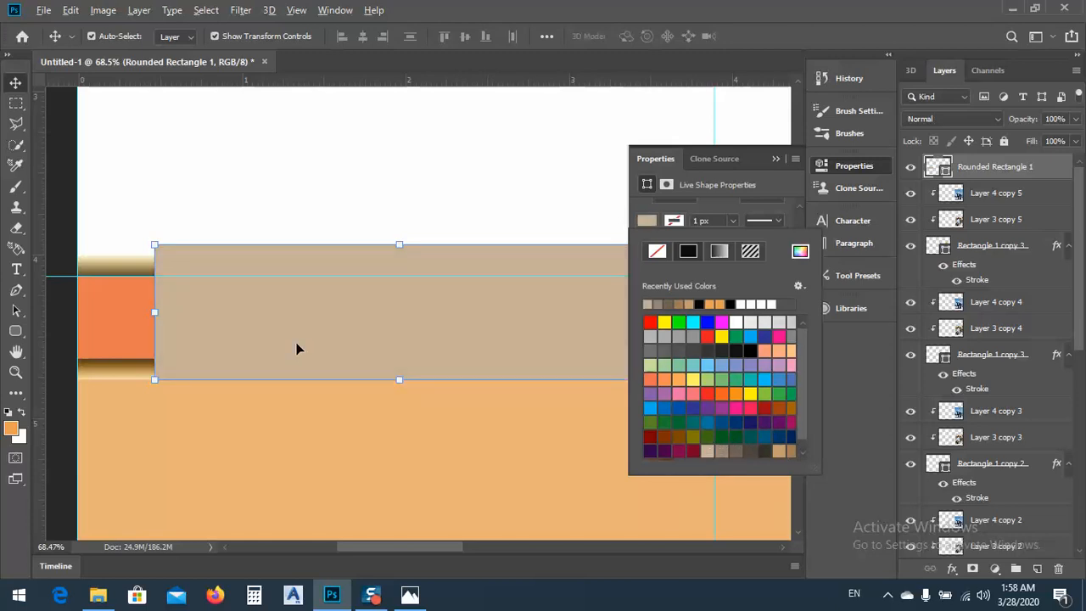
Transform the rounded rectangle to 64.80% height so it fits between the band's gold strokes, and deselect it
scroll(296, 348, down, 4)
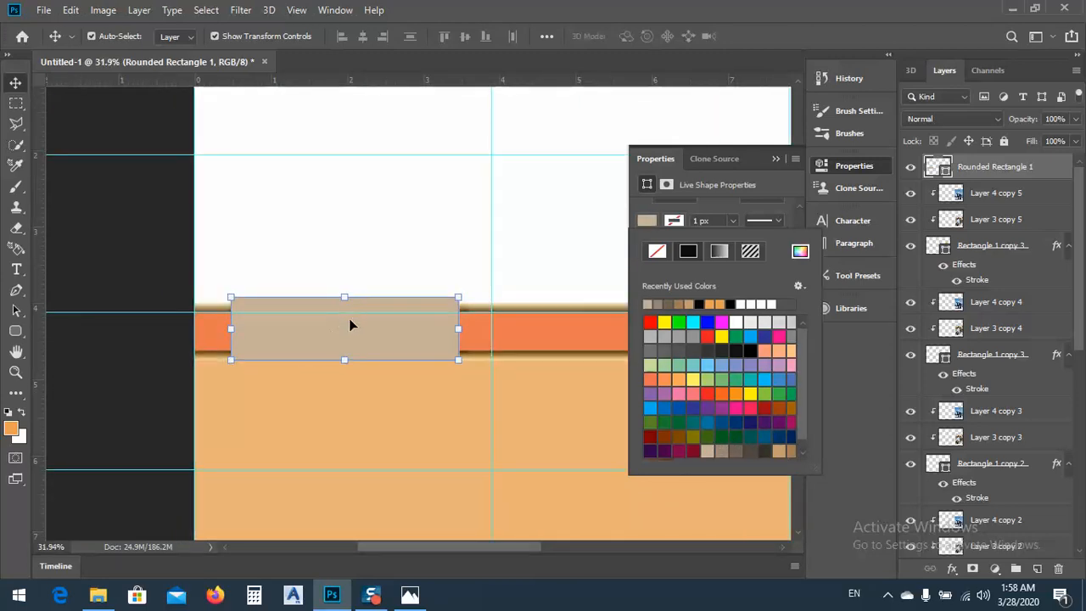
scroll(344, 348, up, 1)
scroll(339, 374, up, 3)
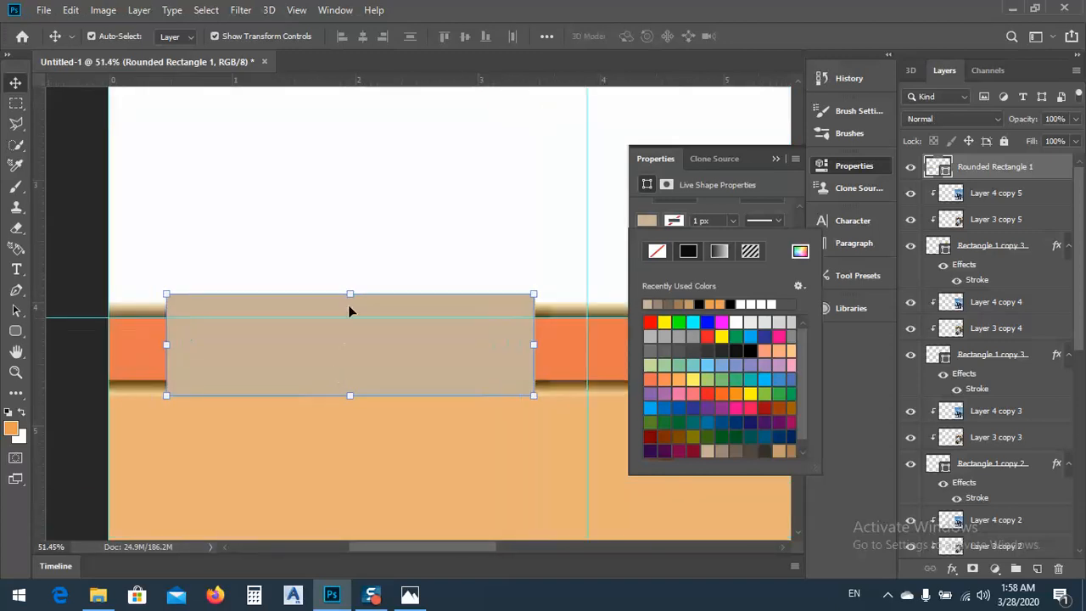
key(ctrl+t)
drag(350, 294, 350, 314)
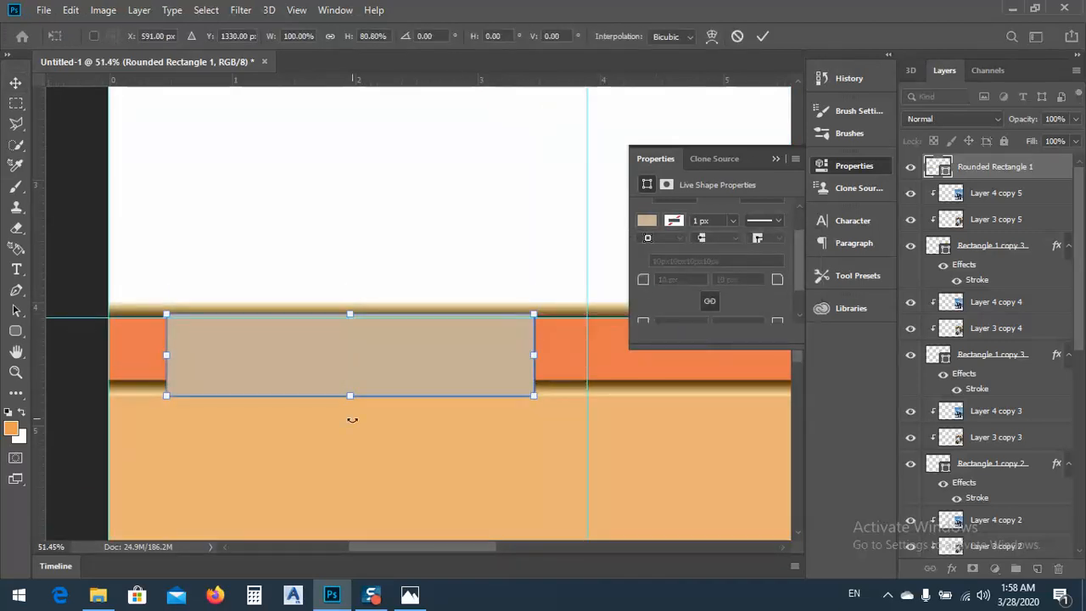
drag(350, 394, 351, 379)
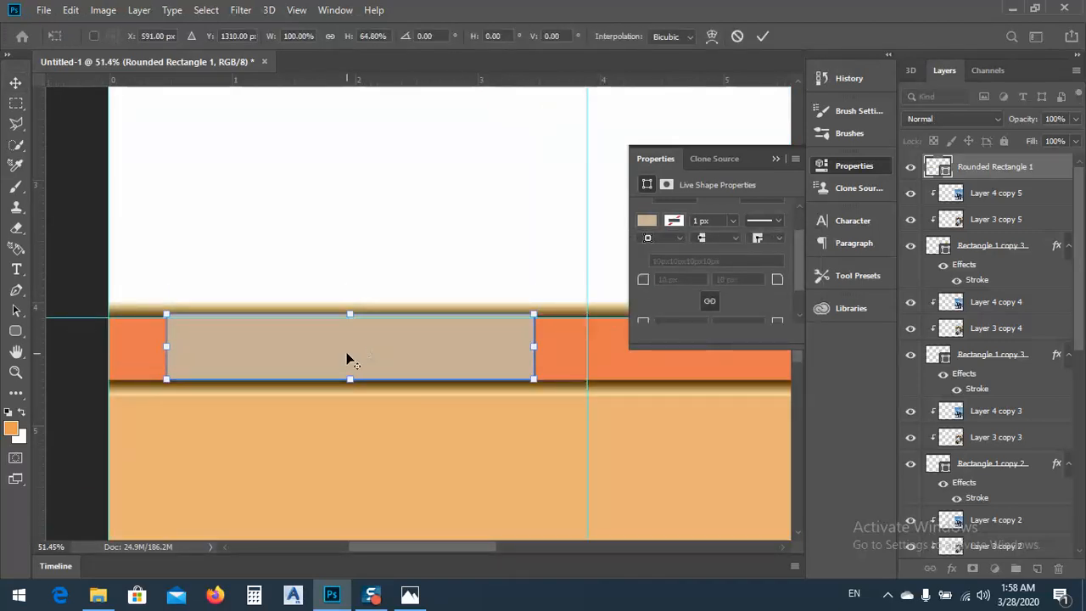
scroll(348, 357, down, 1)
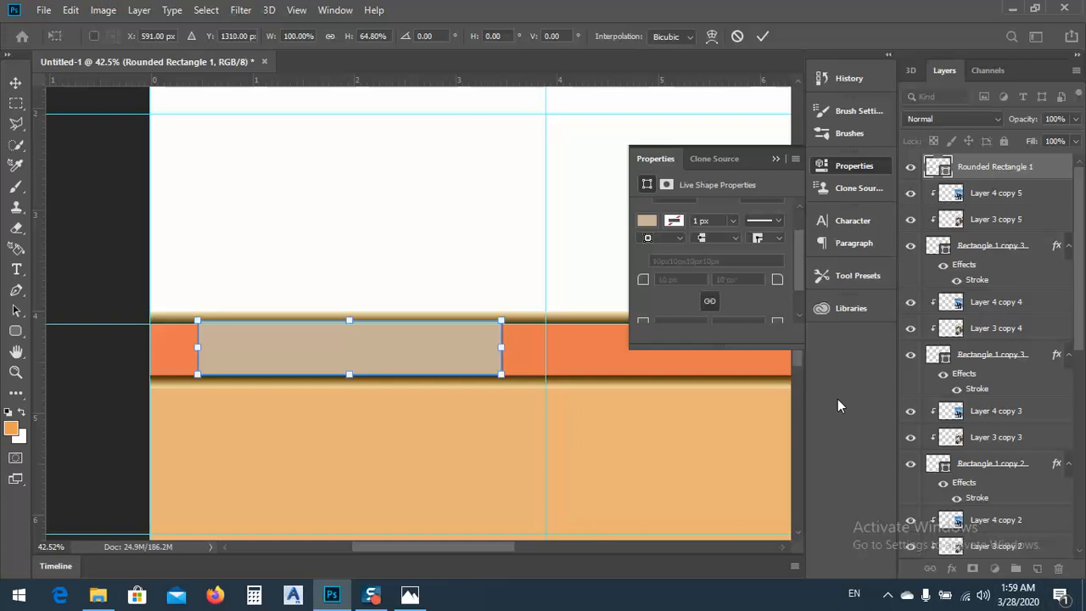
click(776, 158)
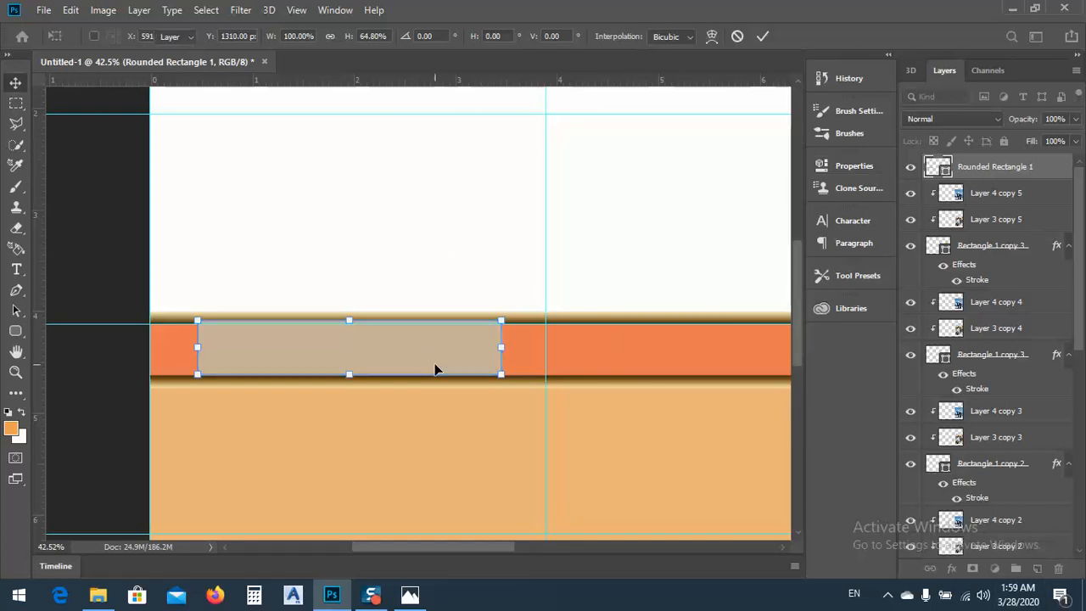
key(Return)
click(506, 269)
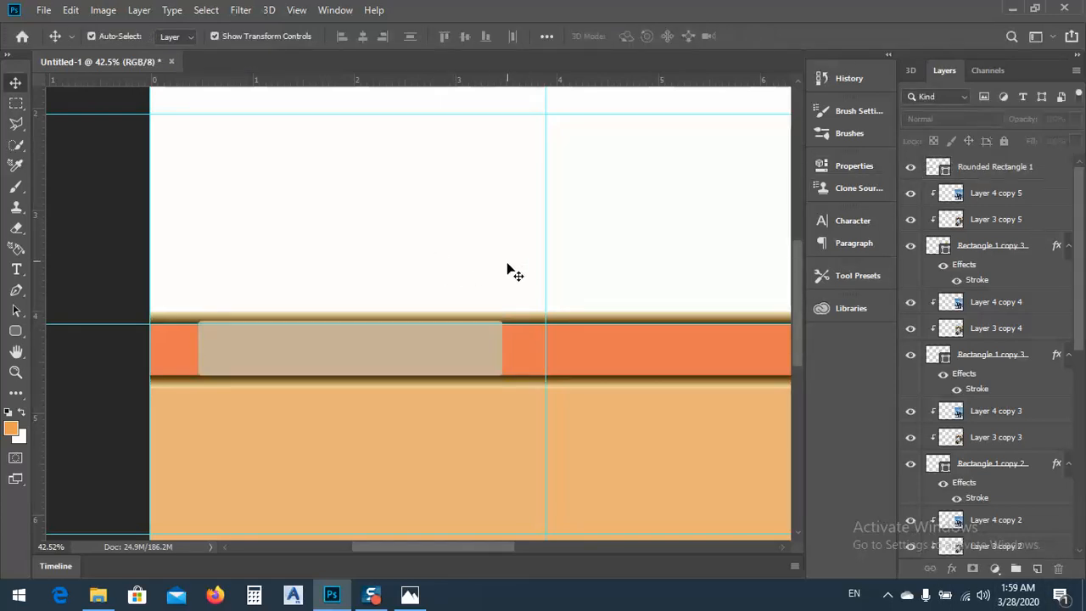
Delete the Rounded Rectangle 1 layer from the design
key(ctrl+minus)
key(ctrl+minus)
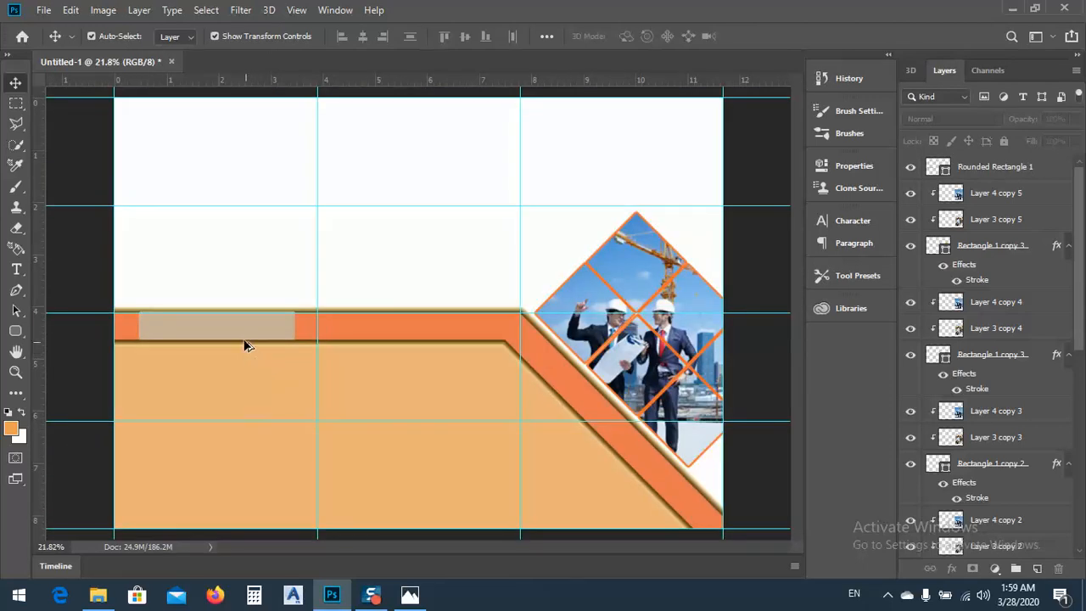
click(237, 332)
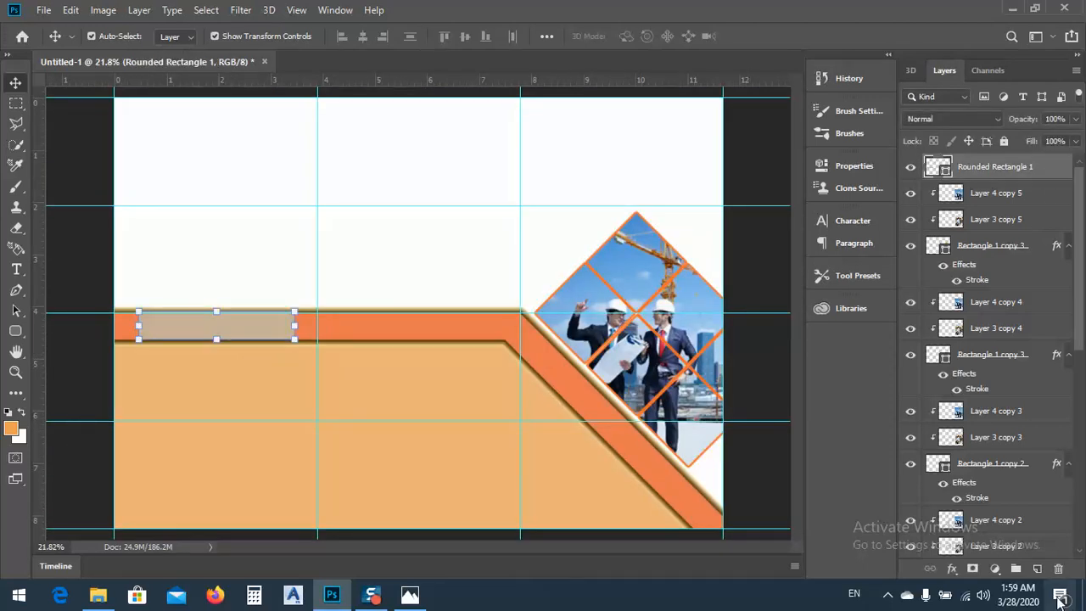
click(1058, 569)
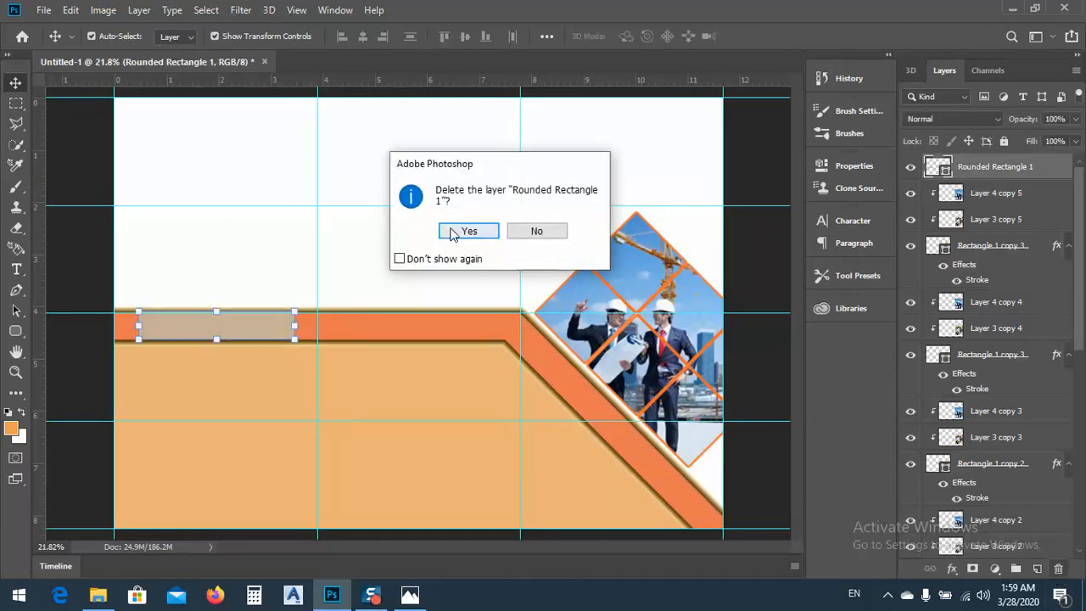
click(470, 231)
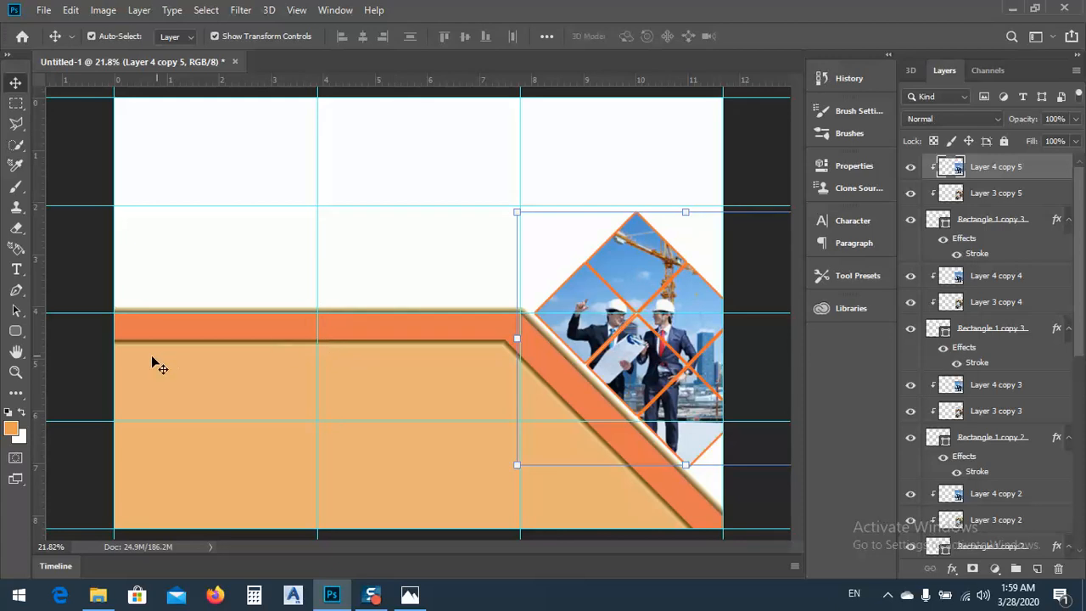
Select the orange band's middle-column section from the vertical guide to its lower bend and add a Gradient Map adjustment to it
click(15, 104)
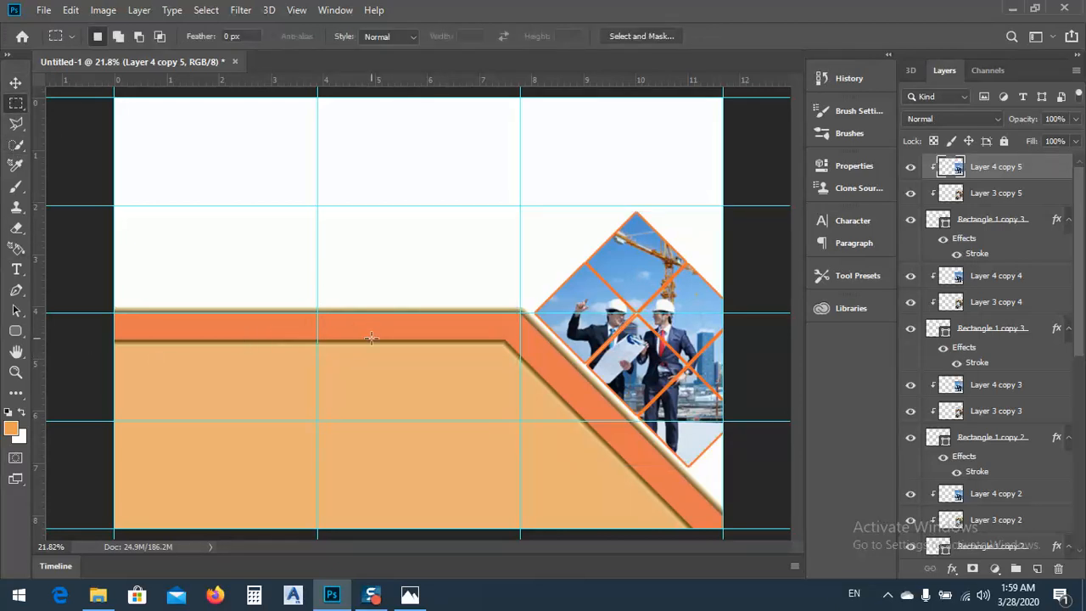
scroll(371, 338, up, 5)
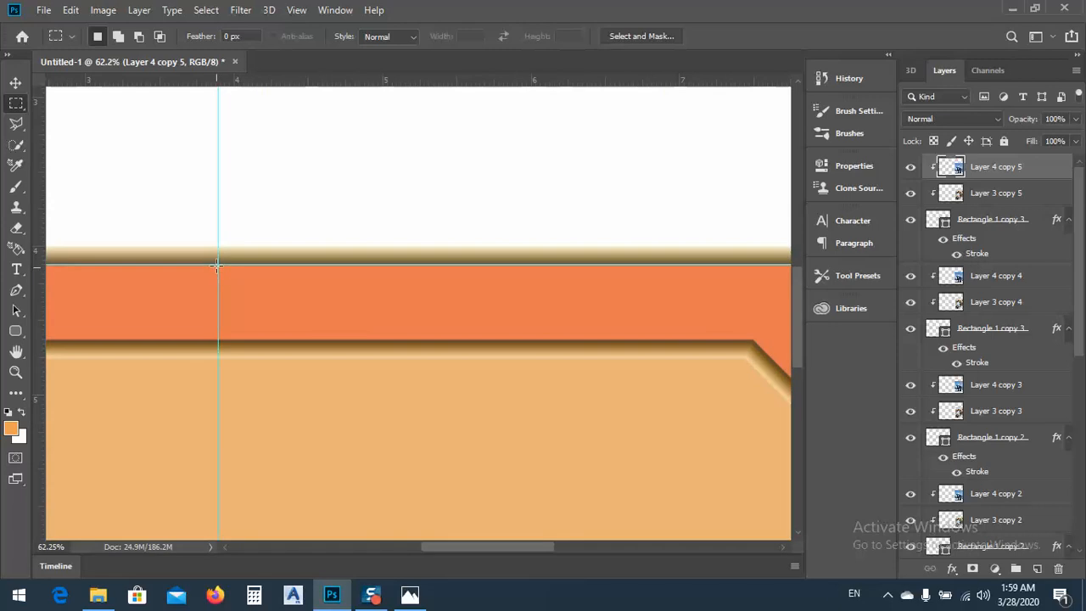
drag(219, 269, 752, 340)
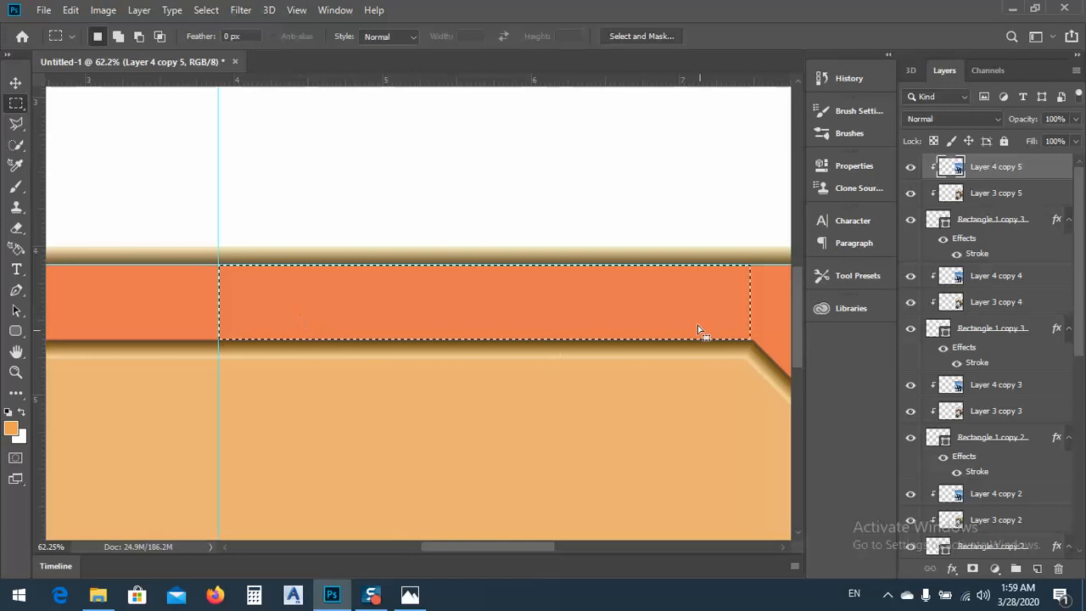
click(996, 569)
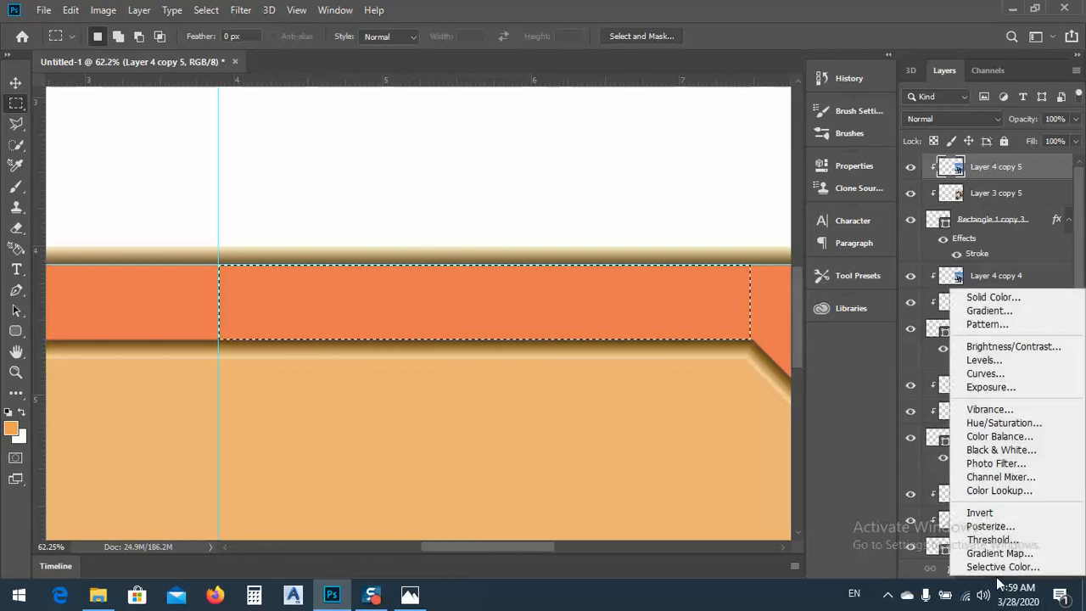
click(1002, 553)
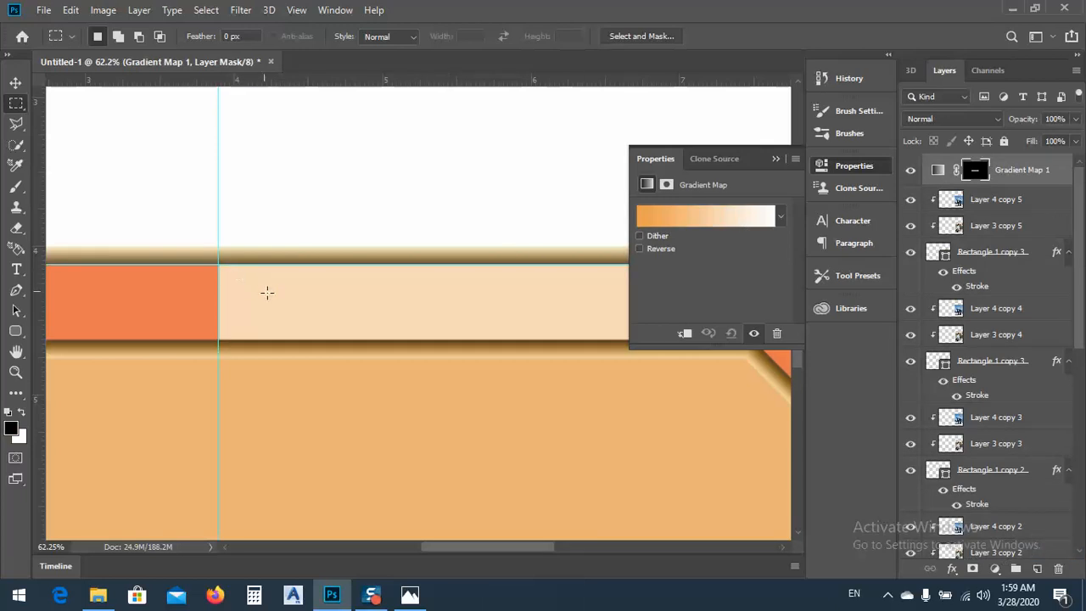
scroll(283, 300, down, 5)
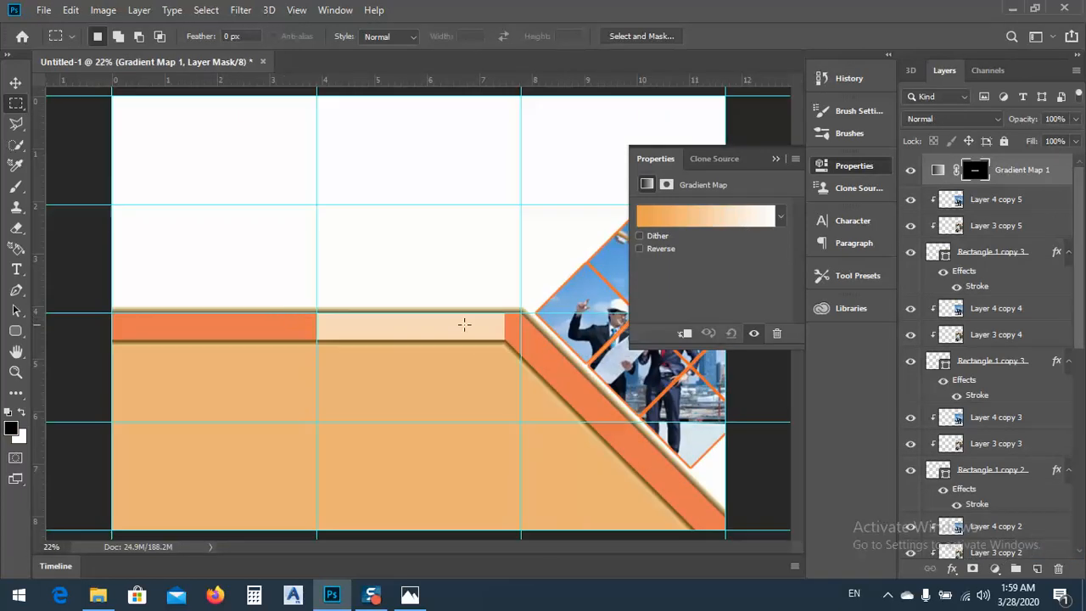
click(776, 159)
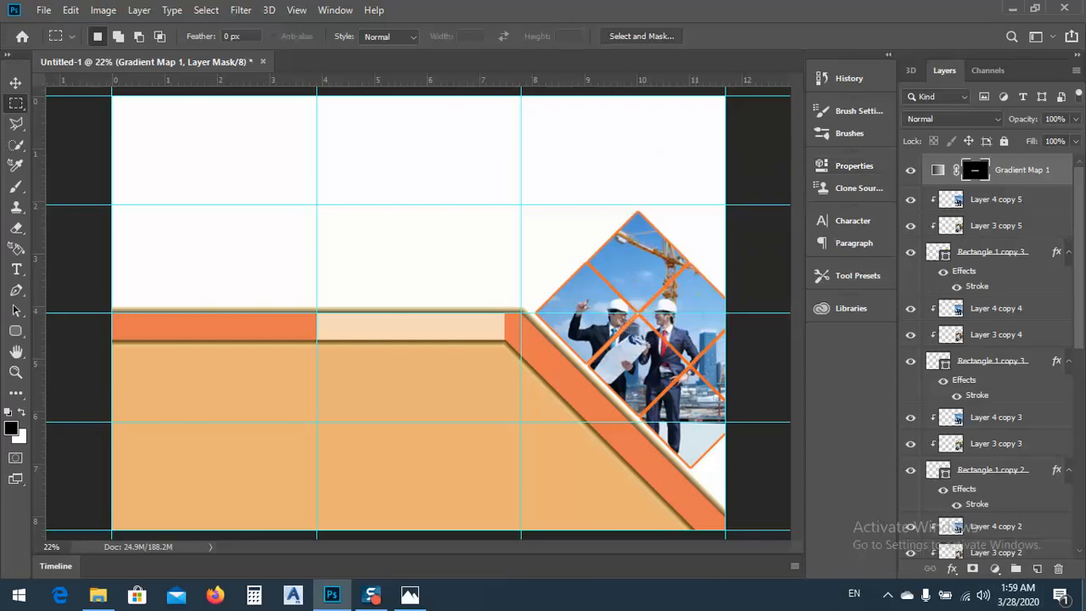
Delete the Gradient Map 1 adjustment with its mask and reselect the orange band's middle-column section from the vertical guide to the lower bend
click(1057, 574)
click(488, 230)
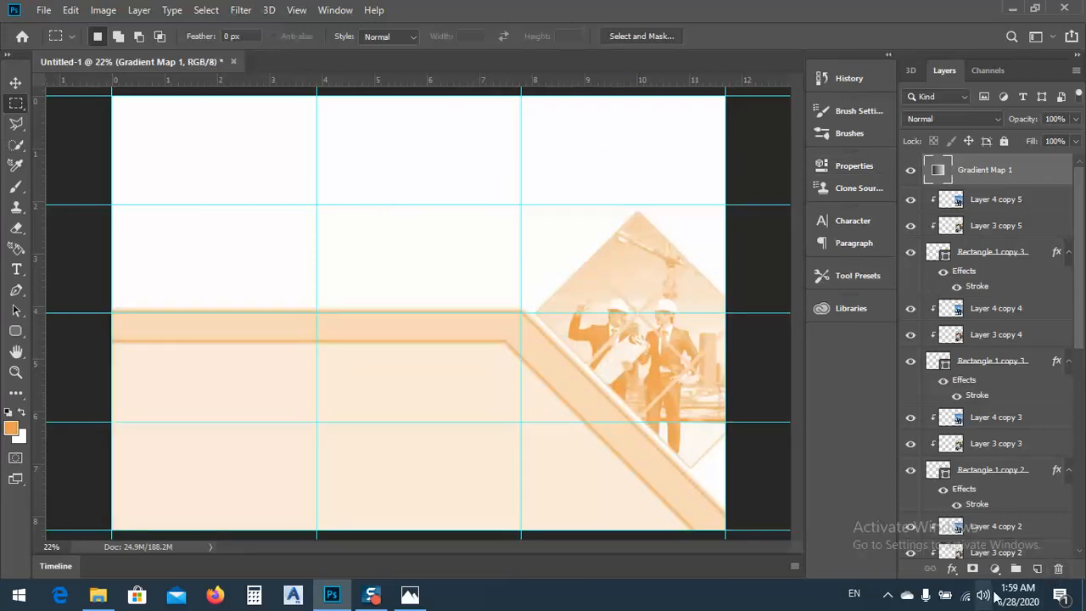
click(1058, 569)
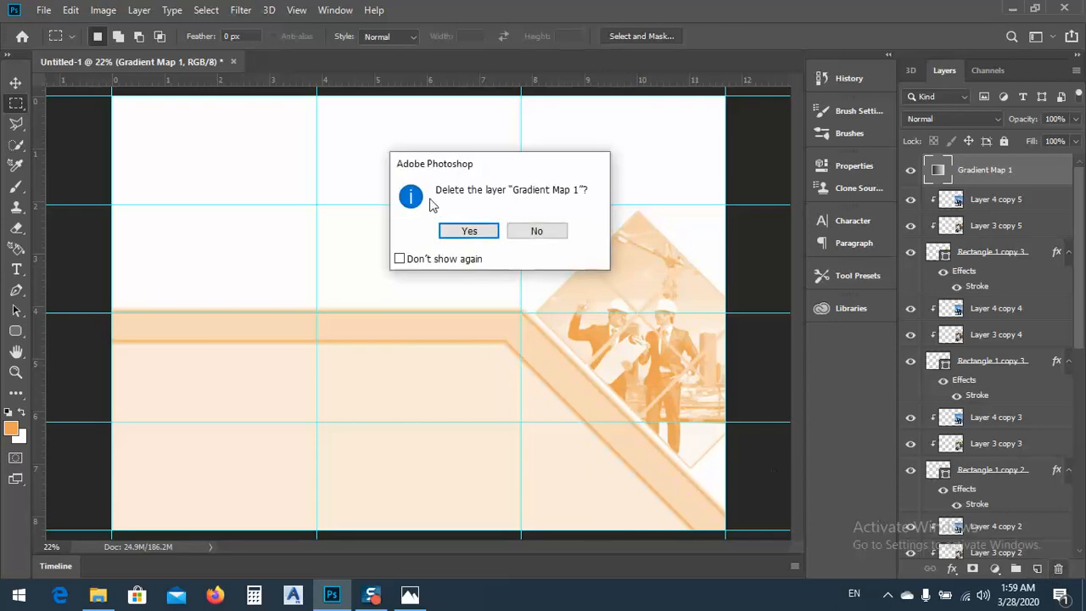
click(491, 237)
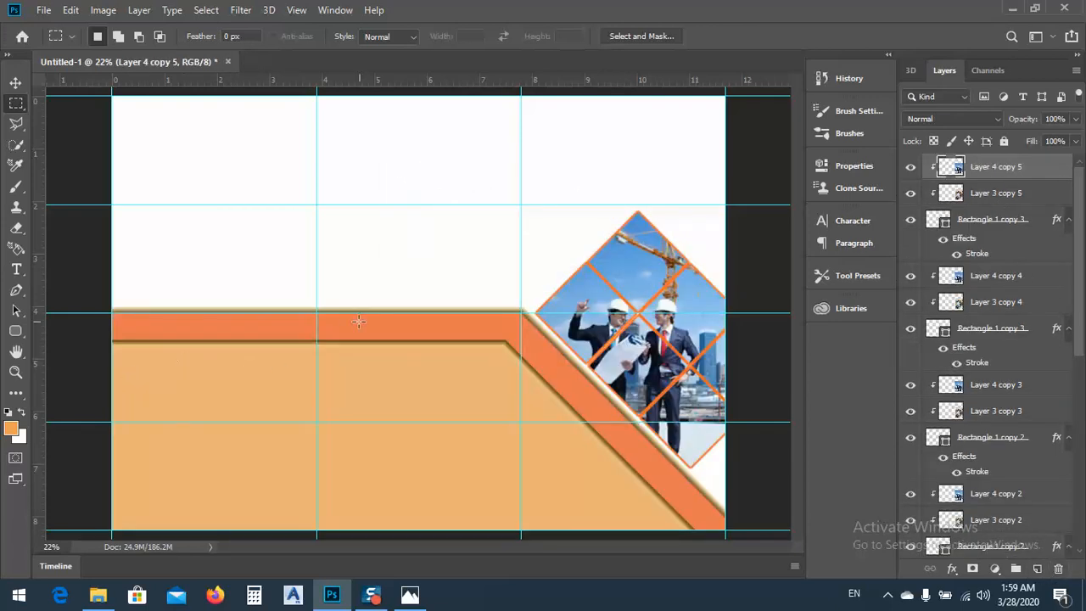
drag(316, 312, 505, 339)
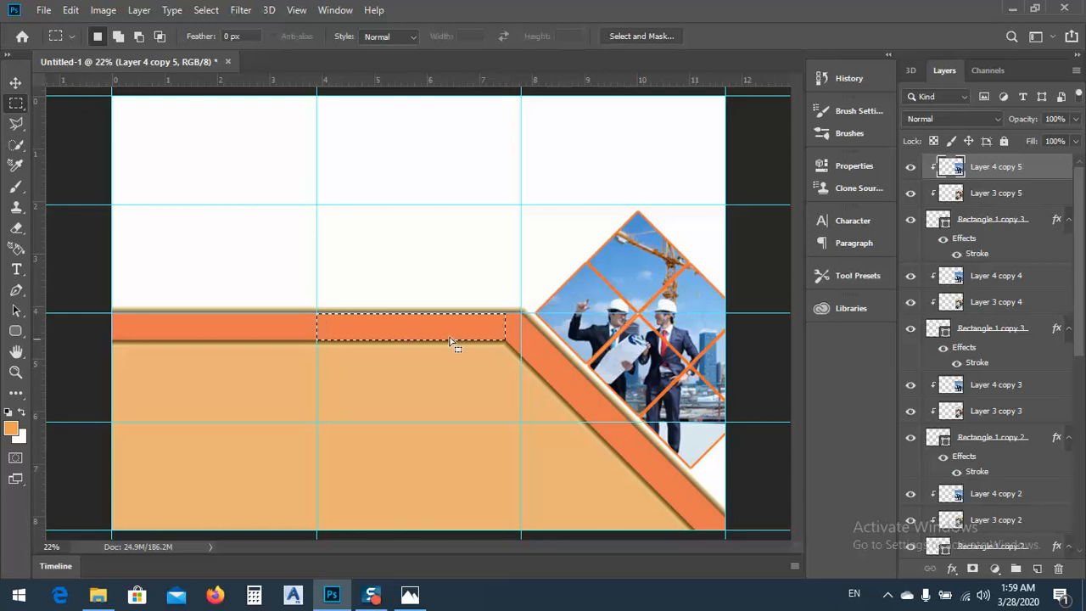
Fill the selected band section on a new layer with an orange-to-white linear gradient running left to right, then deselect it
click(24, 398)
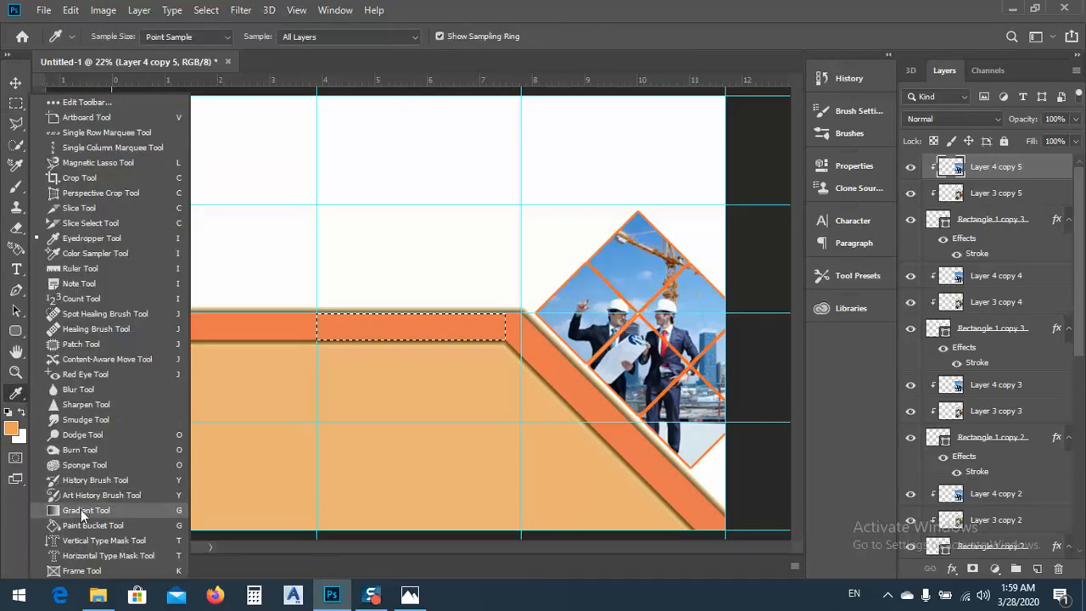
click(81, 511)
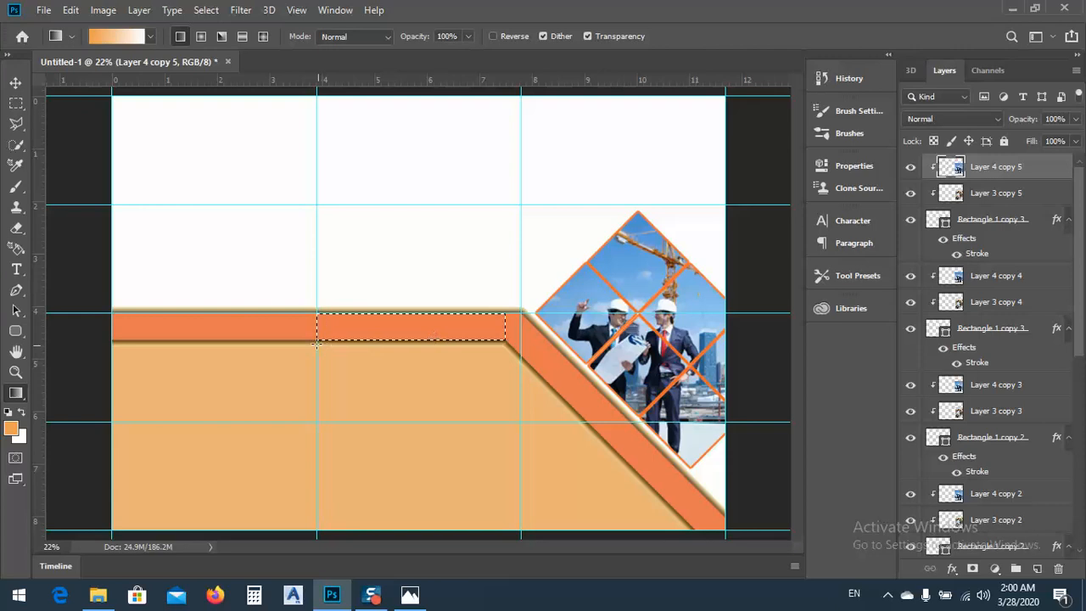
click(1037, 570)
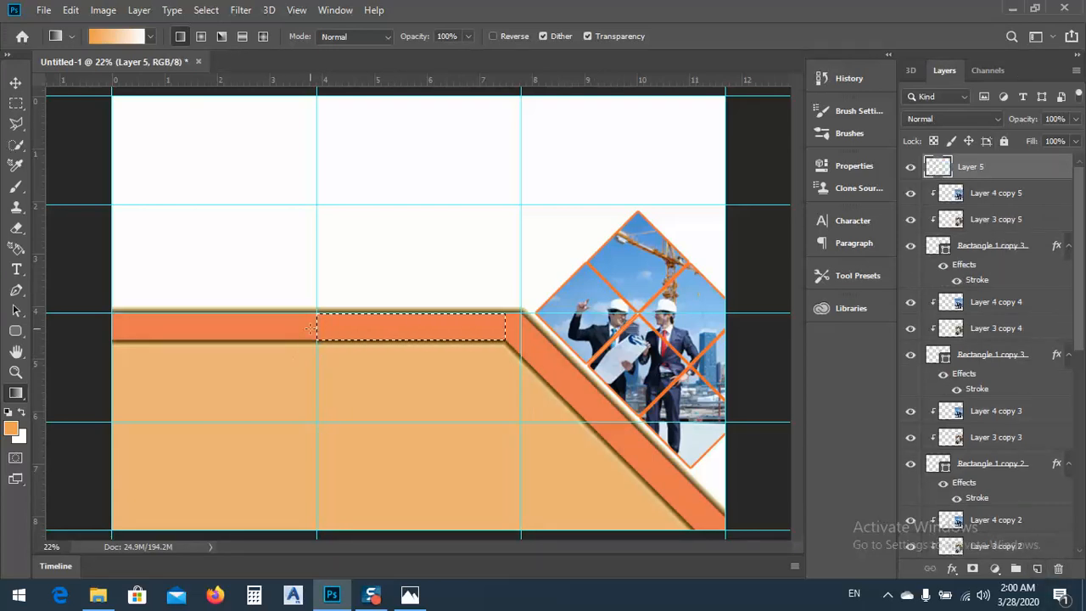
drag(315, 329, 347, 328)
drag(421, 329, 463, 328)
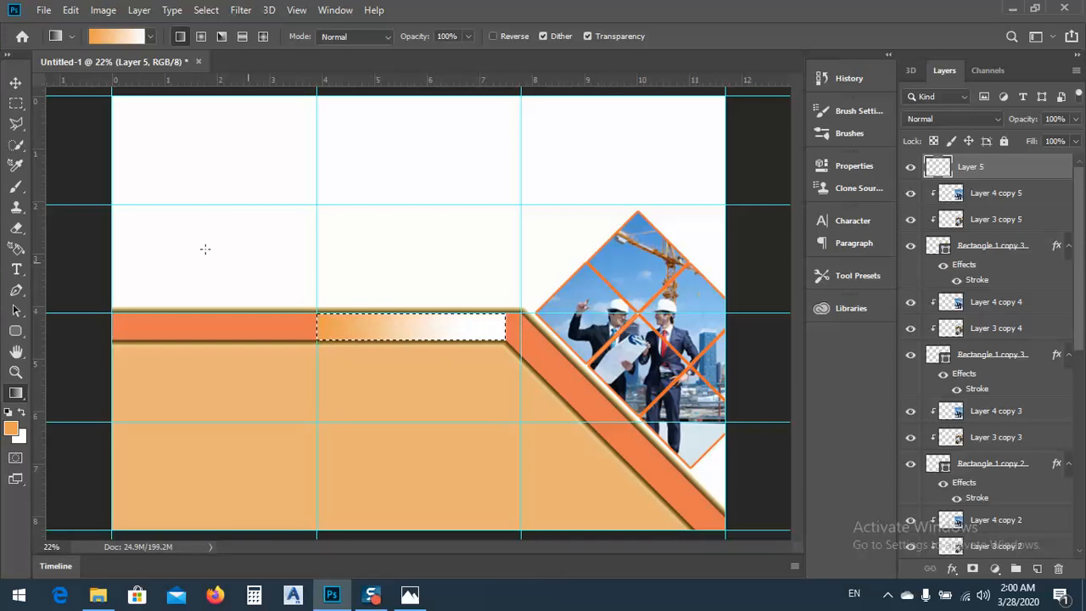
click(15, 82)
key(ctrl+d)
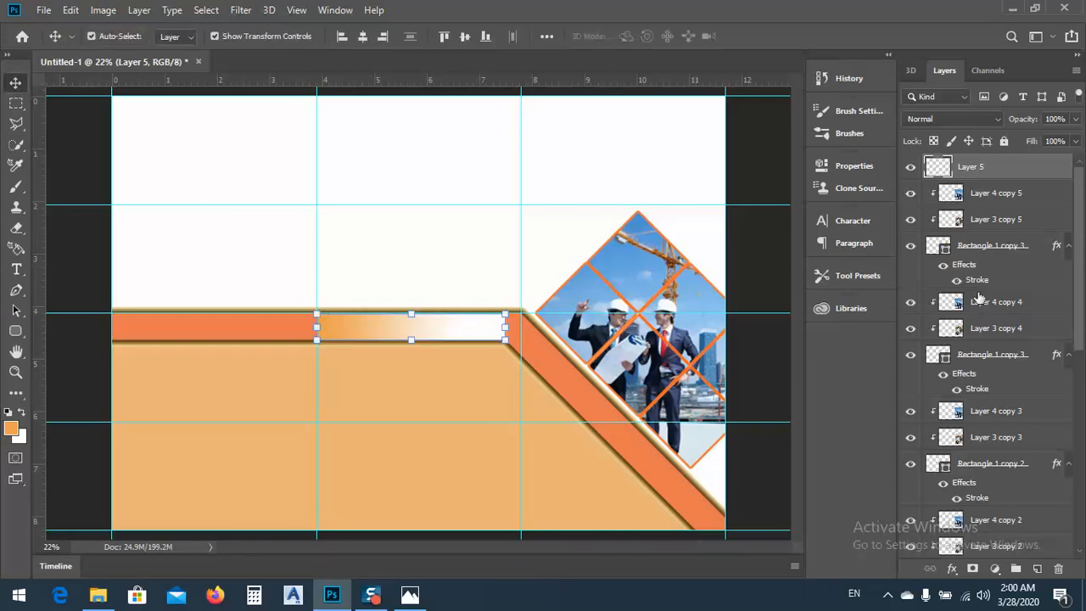
Open and cancel the gradient layer's style settings, then undo the gradient fill and the new layer, keeping the band section selected
key(h)
double_click(1060, 169)
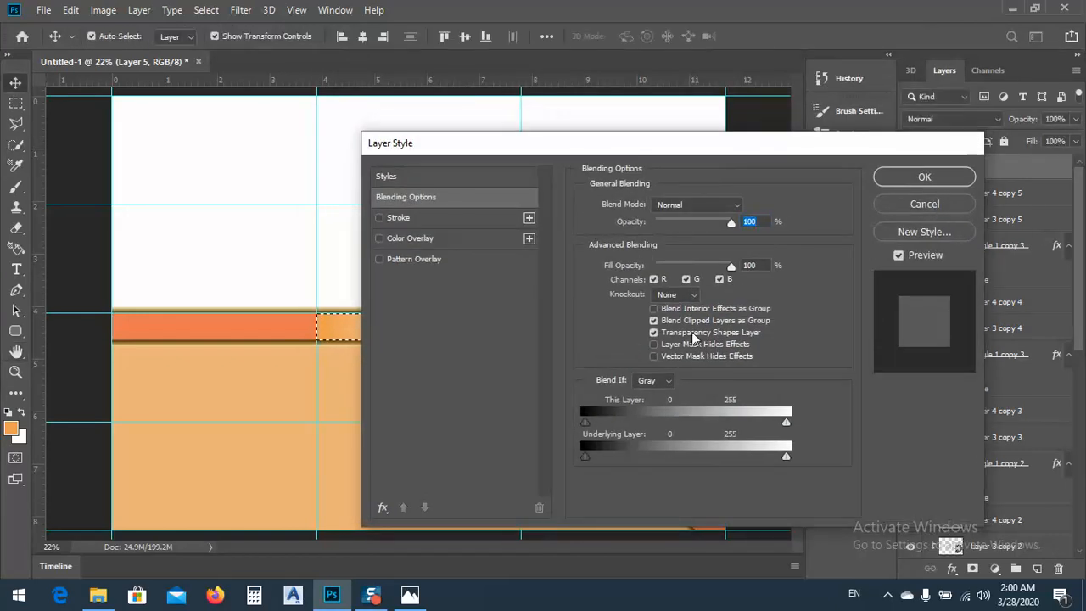
click(930, 207)
key(ctrl+z)
key(ctrl+z)
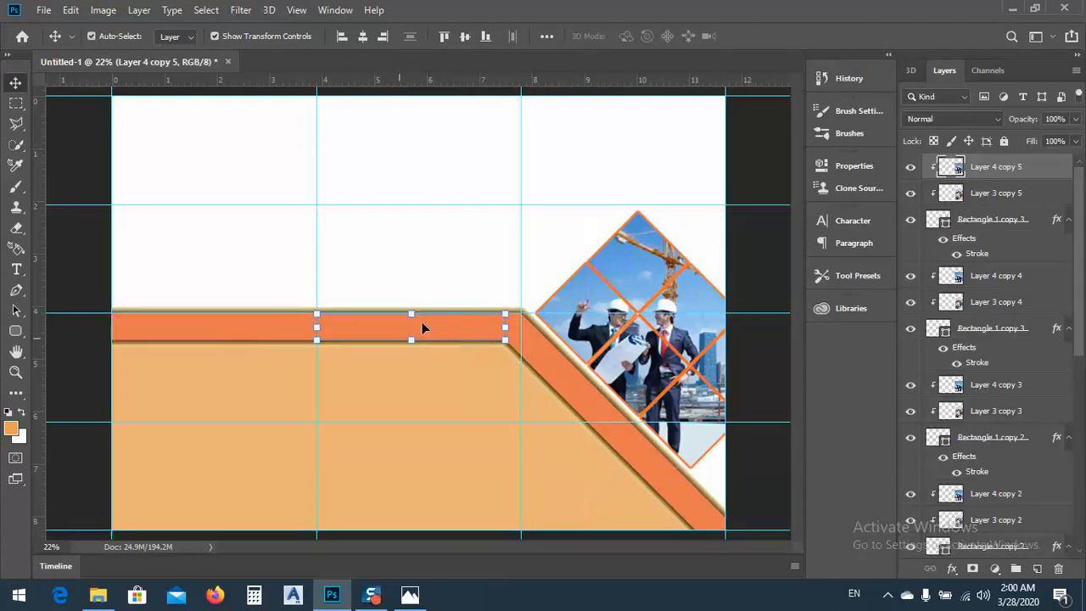
key(ctrl+z)
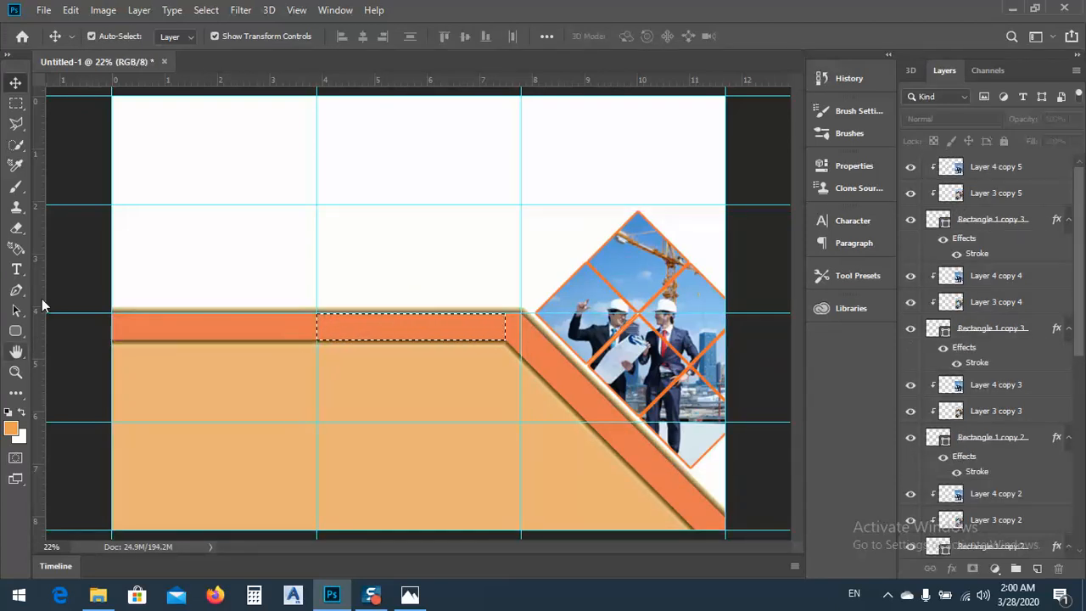
Configure the Gradient tool's orange-to-white gradient with the end opacity stop at 0% so it fades to transparent
key(i)
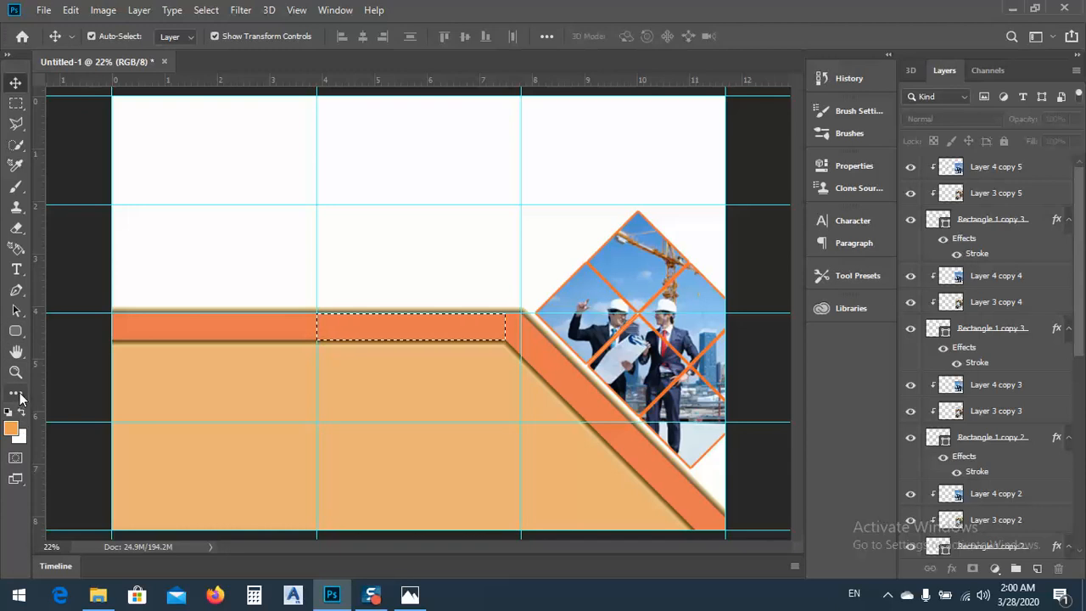
right_click(23, 403)
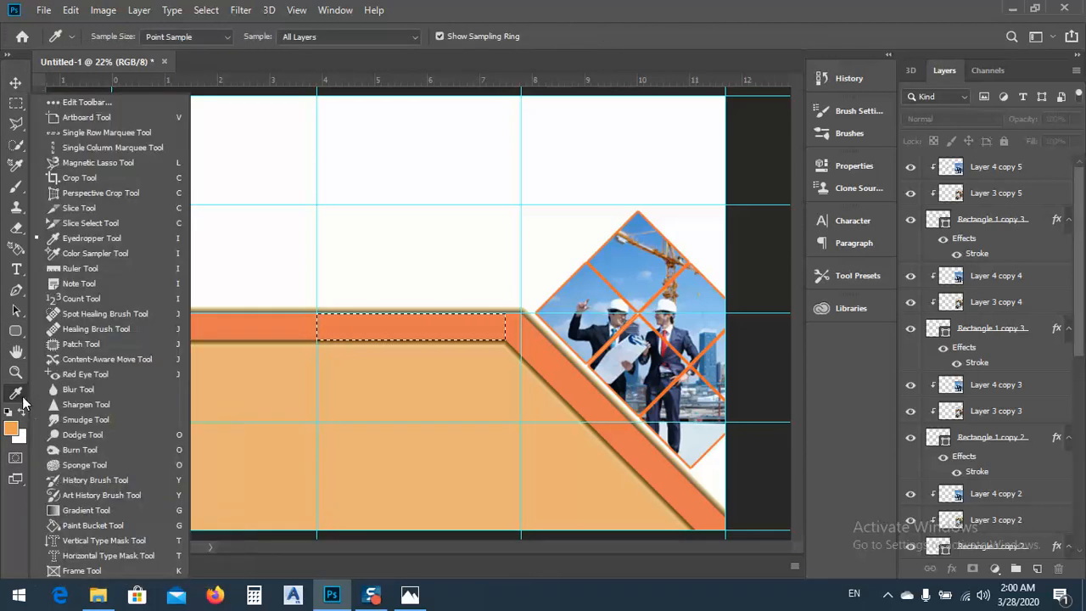
click(94, 510)
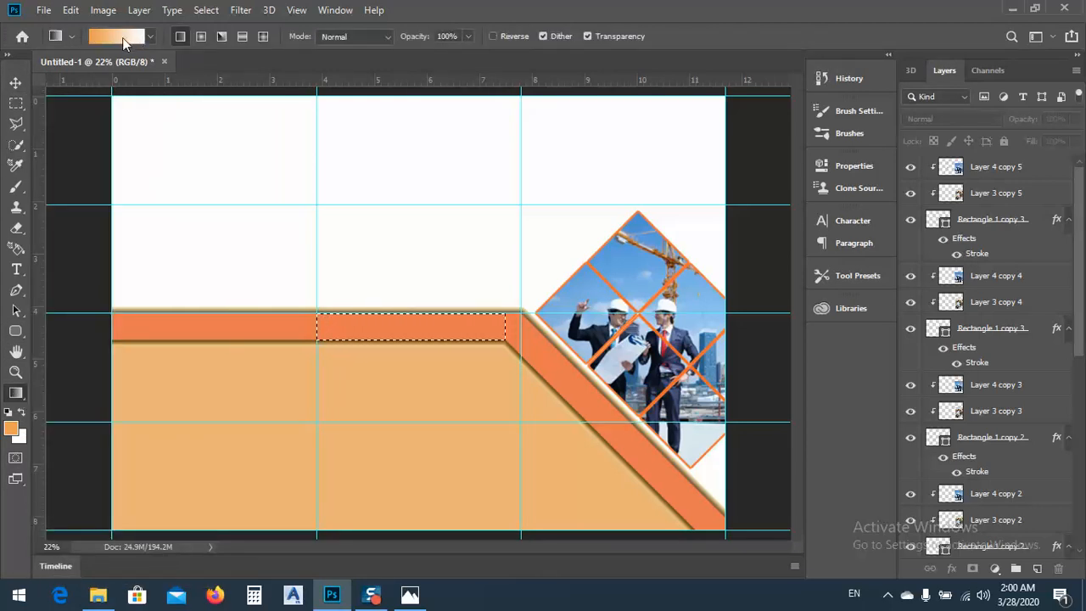
click(134, 37)
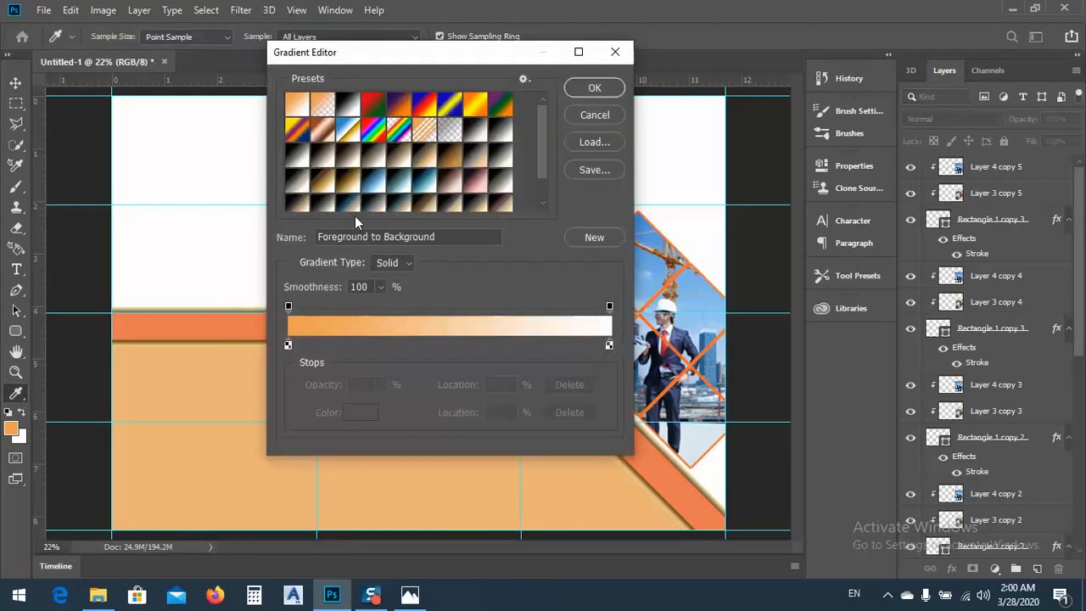
click(609, 307)
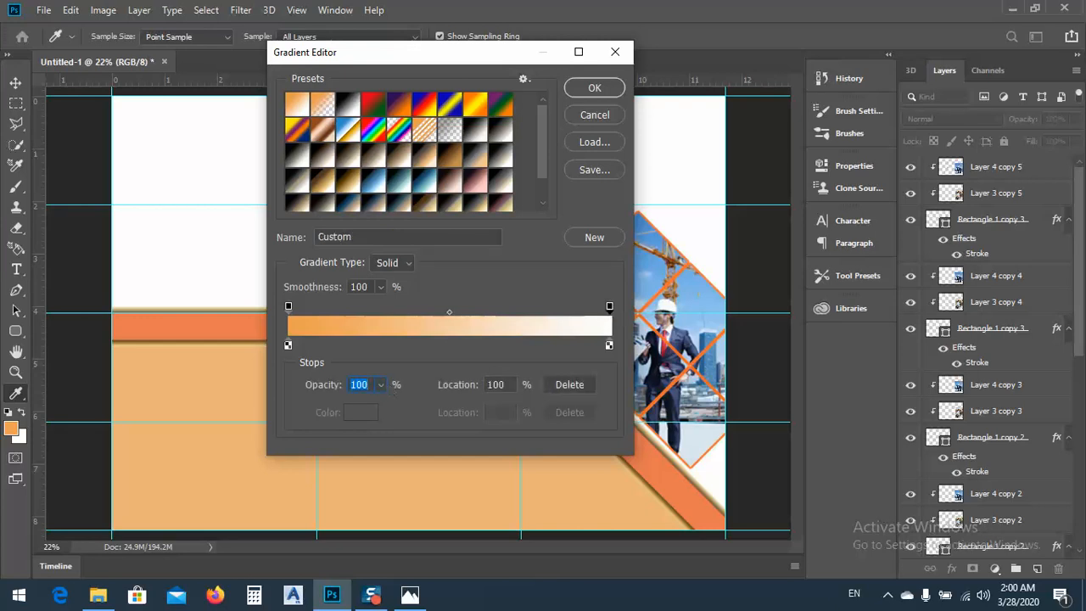
text(0)
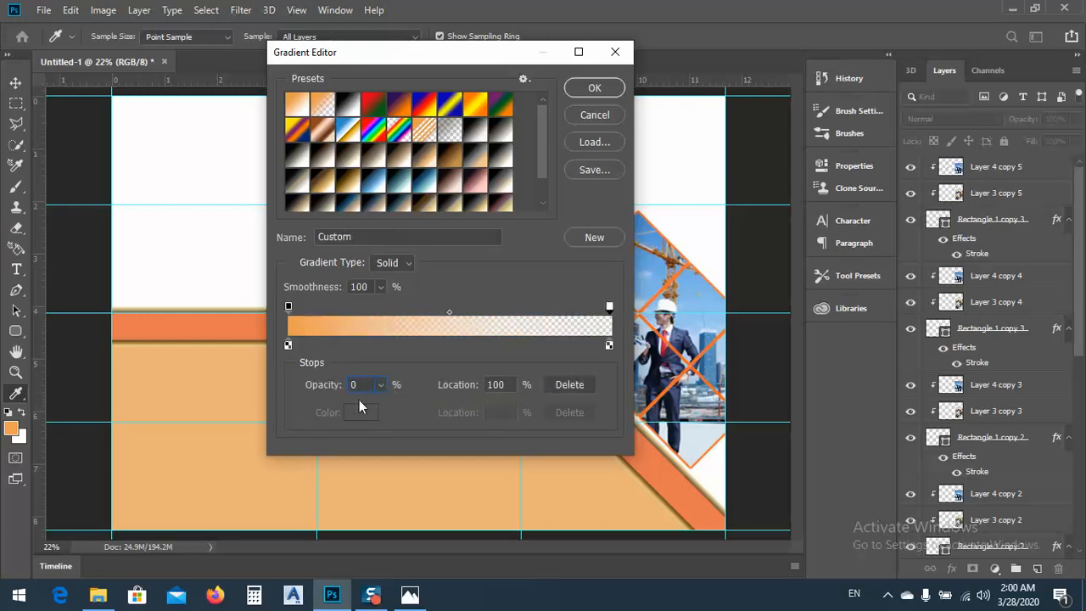
click(594, 90)
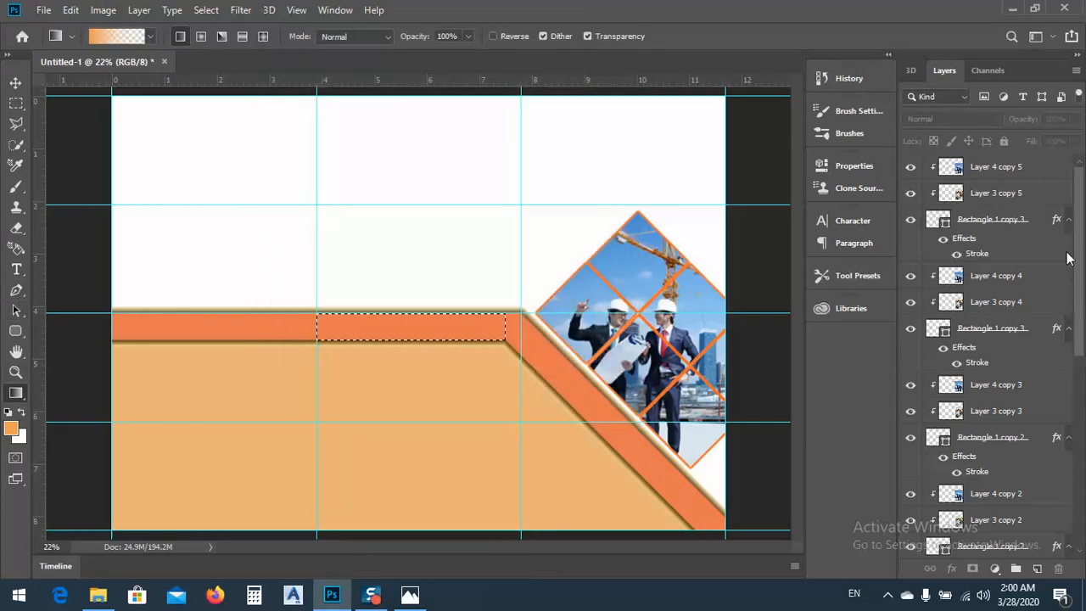
Fill the selected band section on a new layer with the fading gradient from its left edge to near its right end, and deselect it
click(1037, 569)
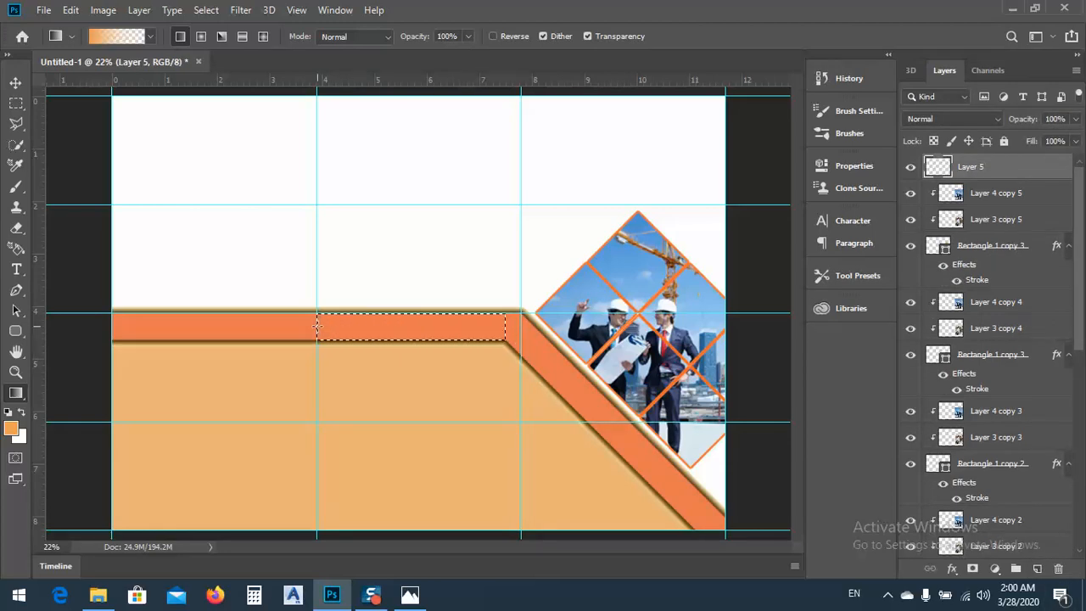
drag(317, 327, 381, 325)
drag(463, 320, 497, 332)
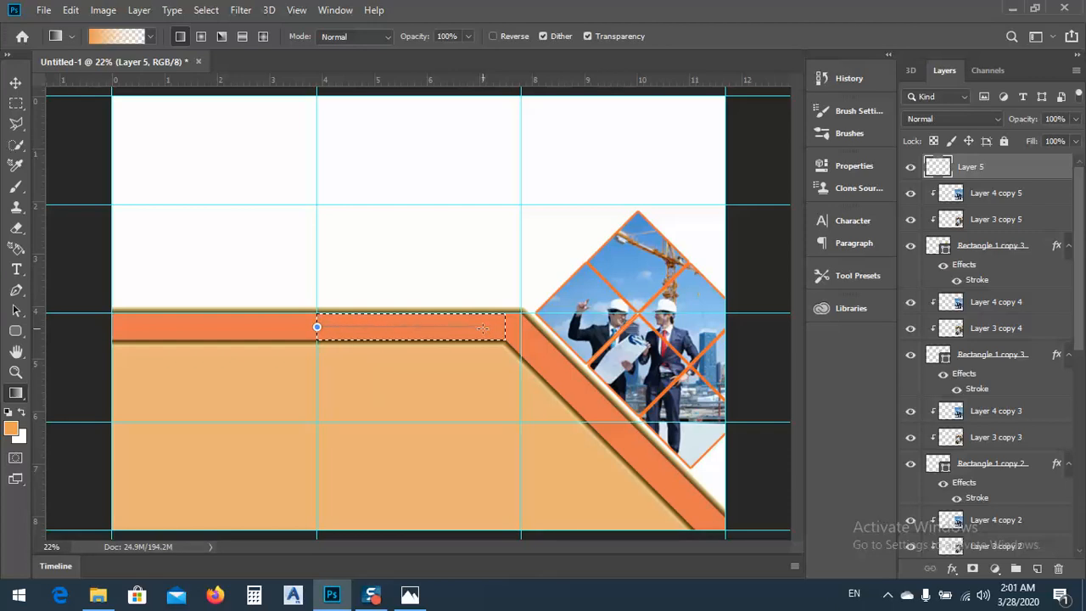
drag(483, 327, 485, 329)
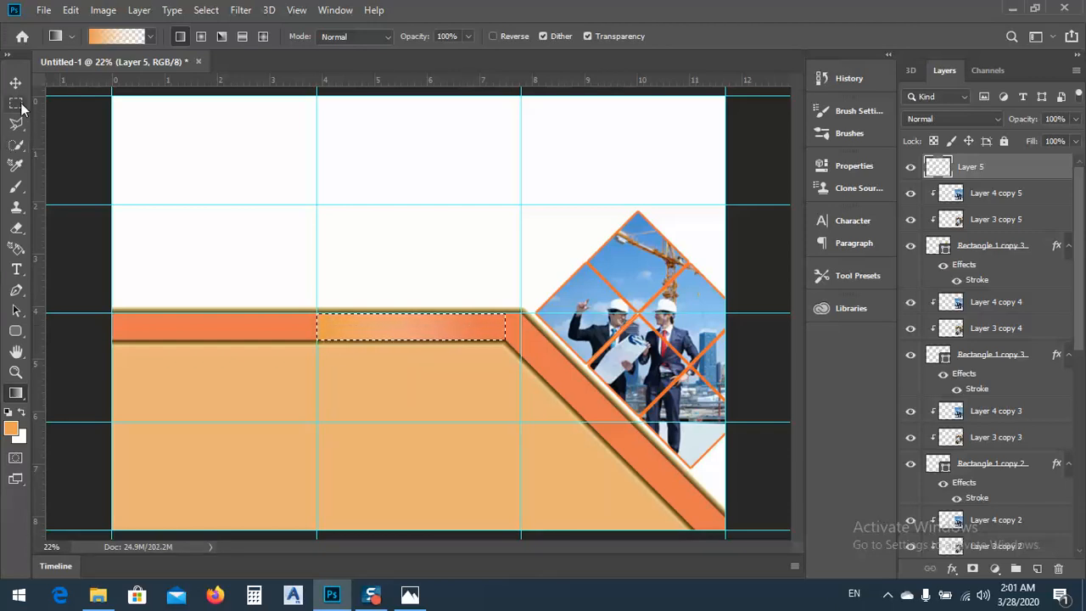
key(ctrl+d)
click(15, 82)
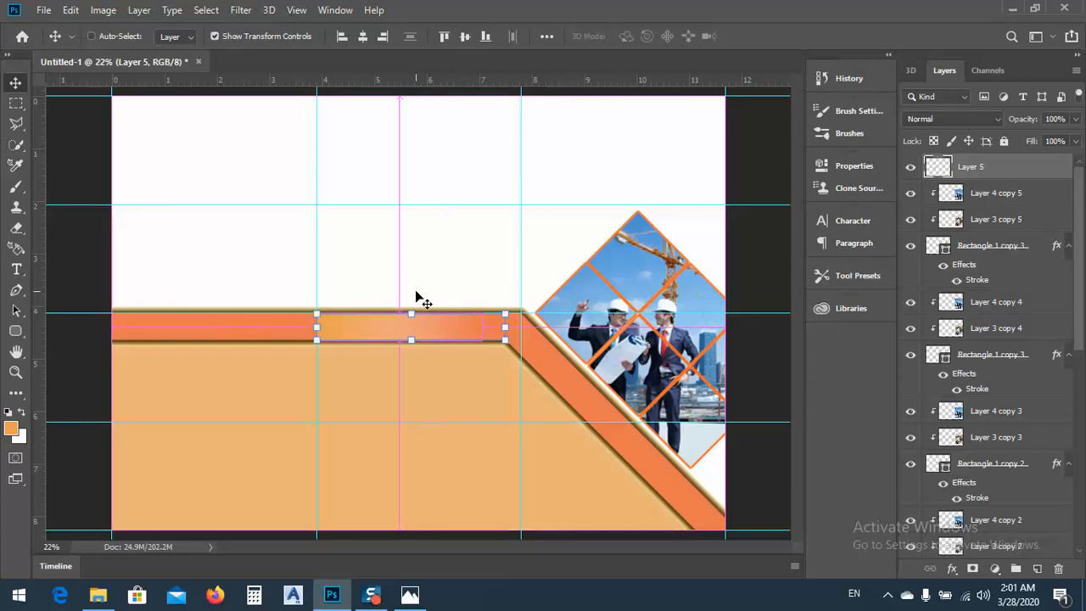
click(400, 282)
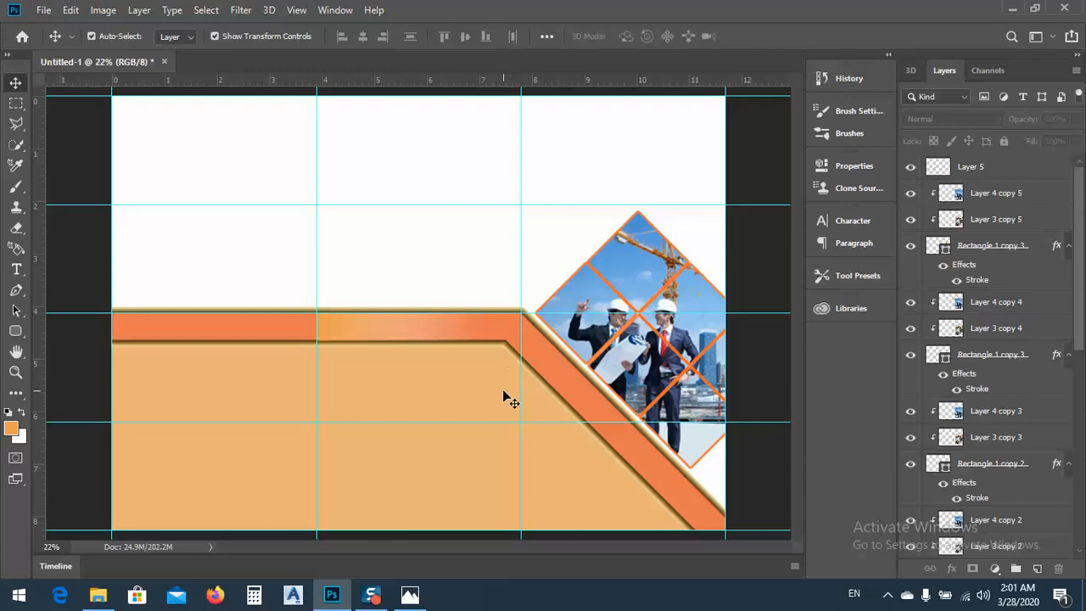
Start a pen path beyond the page's upper right edge, running horizontally into the right column and sloping down to the 2-inch guide
key(ctrl+minus)
key(ctrl+plus)
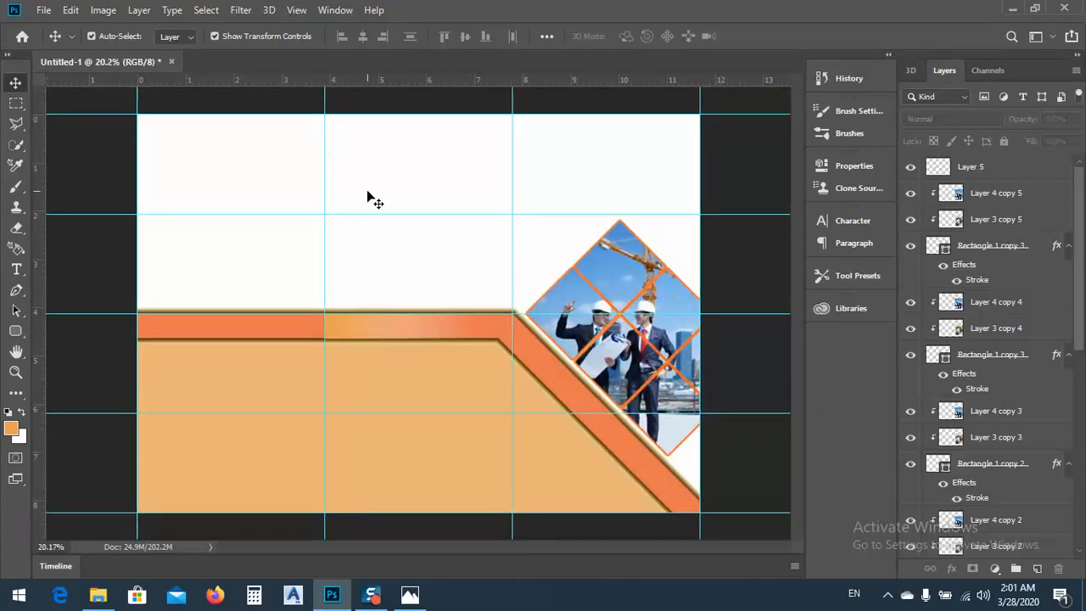
click(15, 290)
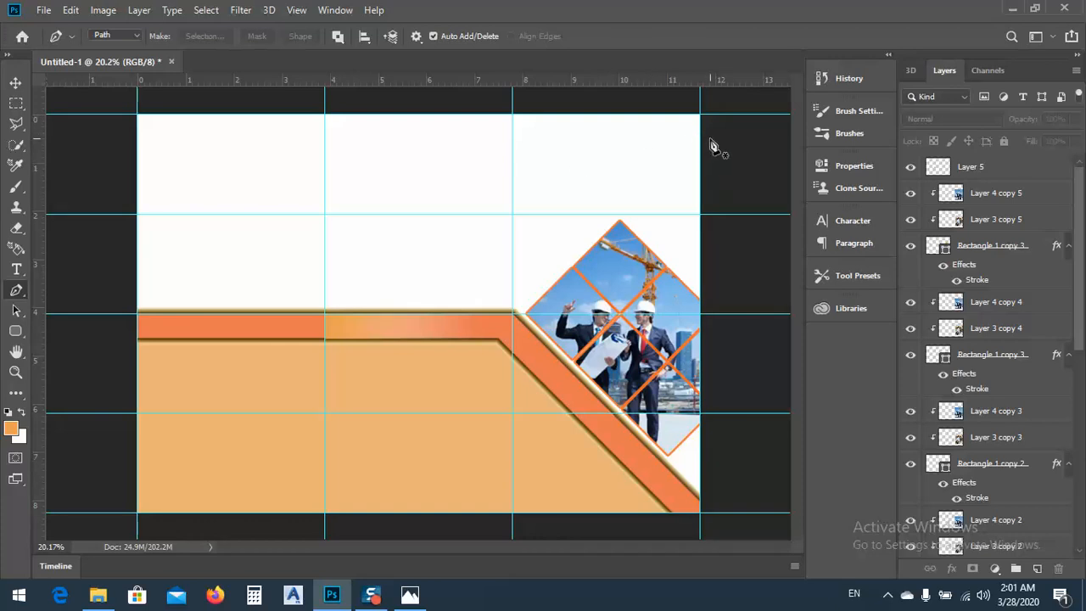
click(724, 138)
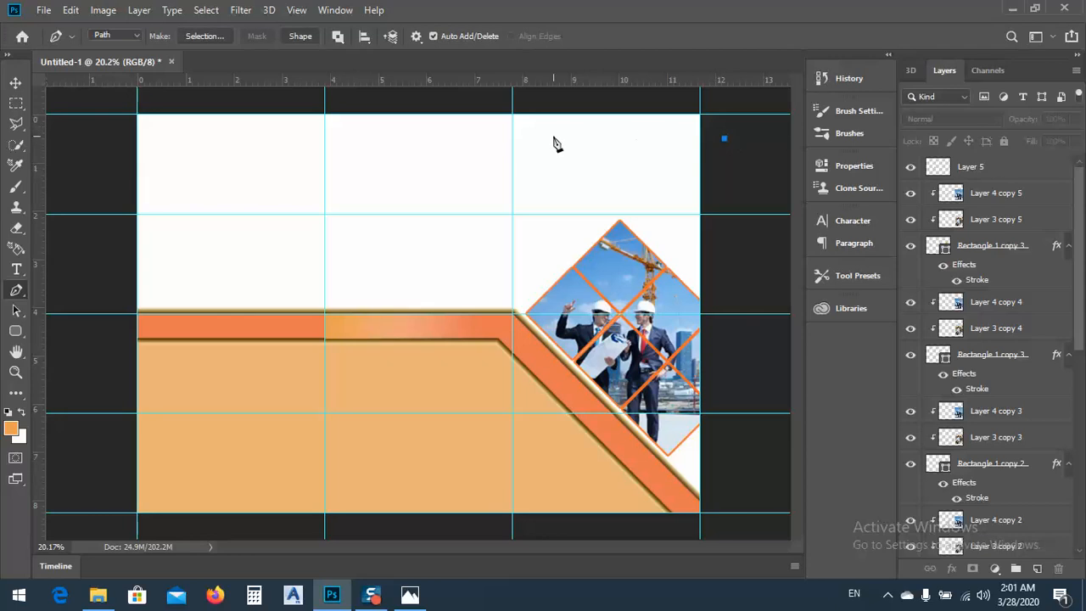
drag(549, 140, 514, 125)
key(ctrl+z)
click(538, 139)
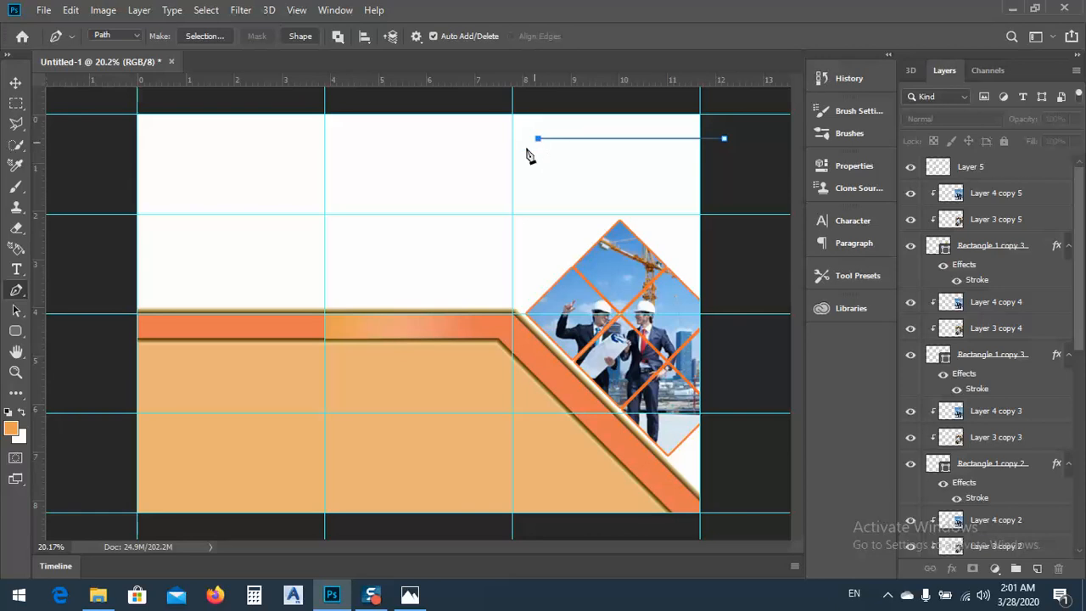
click(462, 214)
Continue the path along the 2-inch guide, up into the left column and across to the page edge, and close it above the page
click(326, 214)
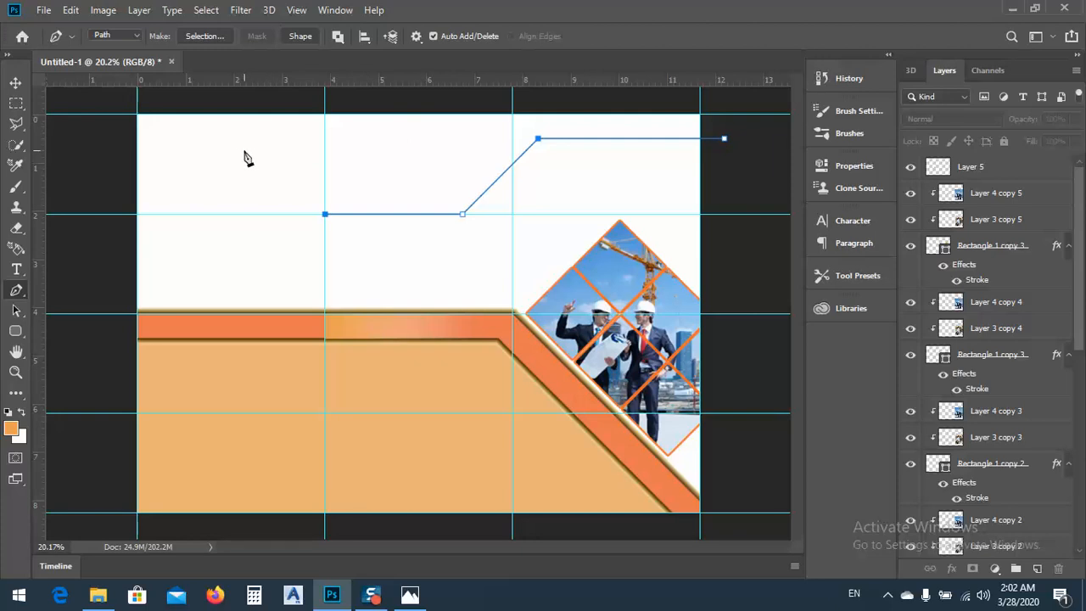
click(262, 150)
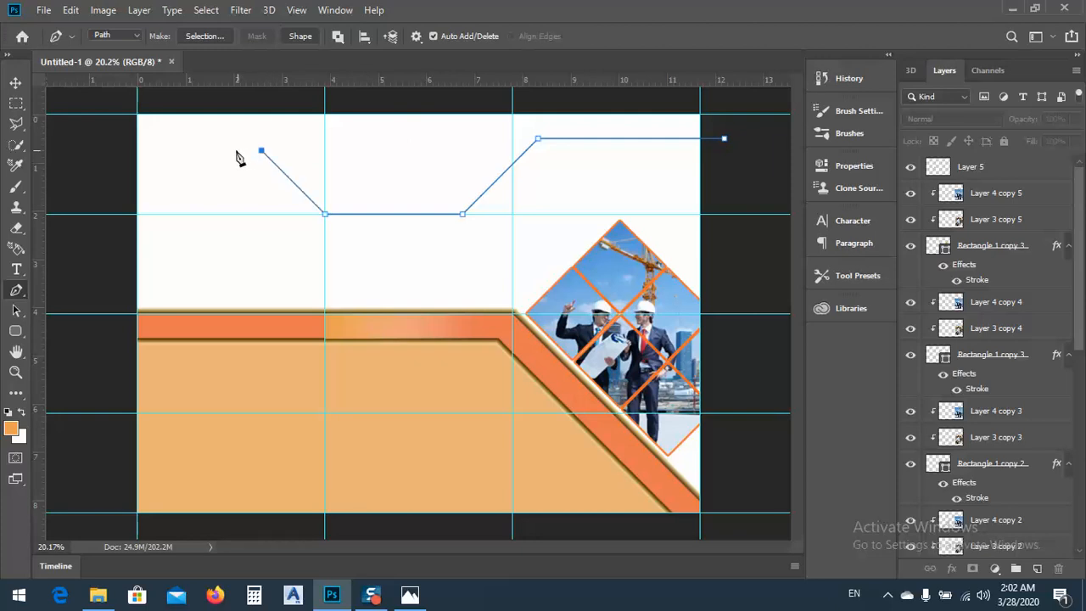
click(138, 150)
click(137, 98)
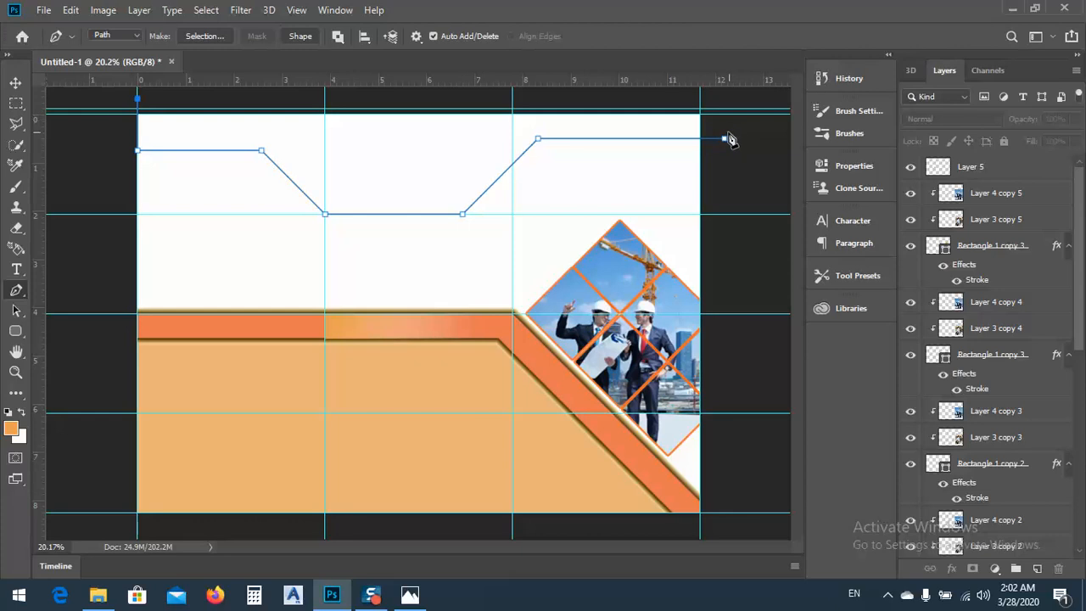
click(733, 99)
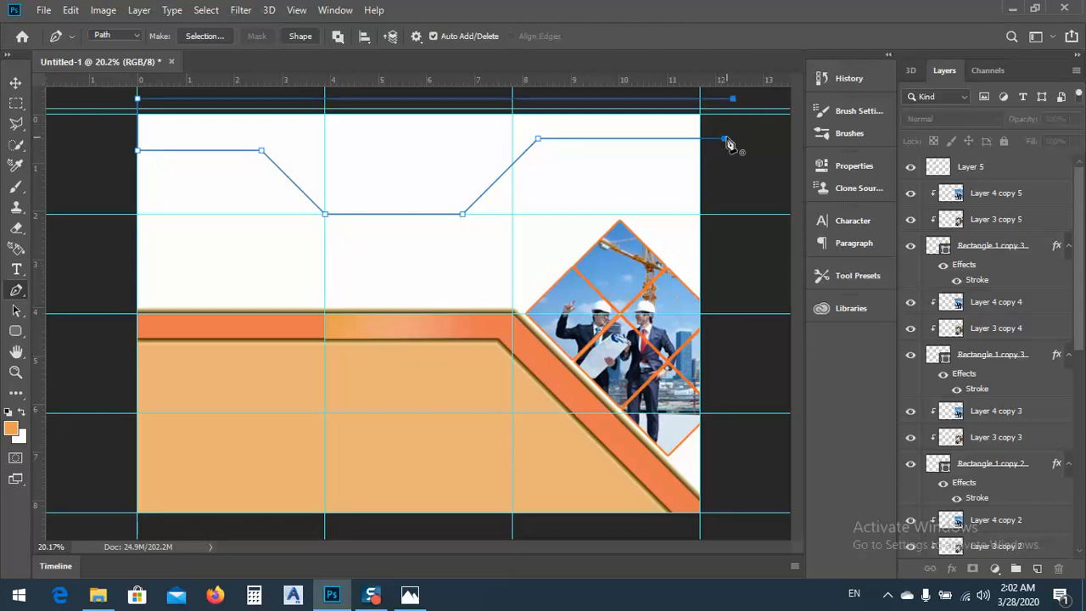
click(726, 140)
Shift the path slightly upward and round its lower corner at the first vertical guide with horizontal handles using the Convert Point tool
right_click(16, 291)
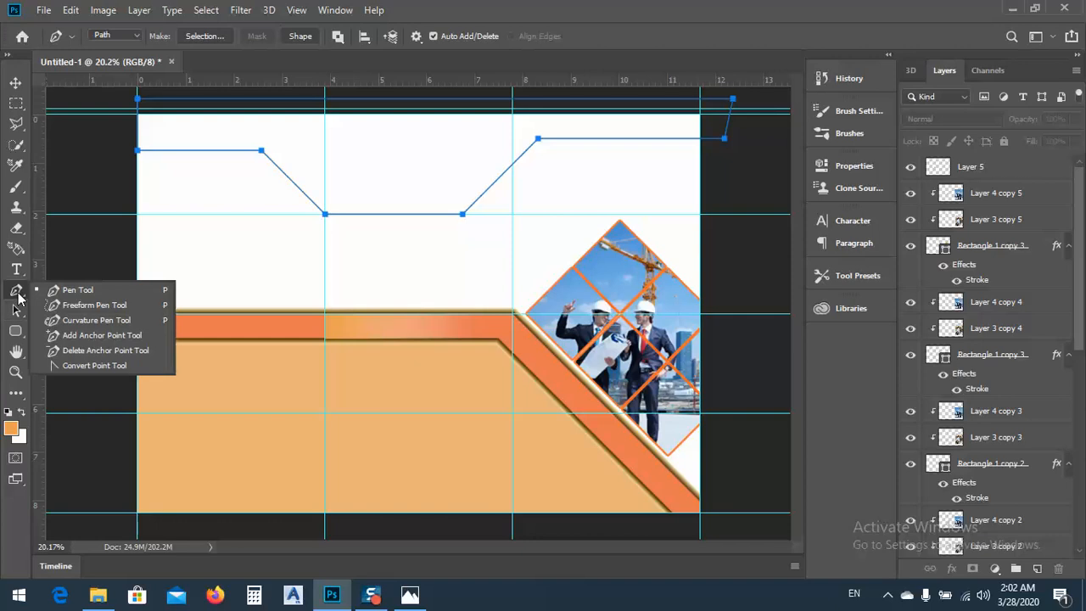
click(83, 366)
mouse_move(193, 155)
mouse_down()
mouse_move(193, 167)
mouse_move(193, 139)
mouse_up()
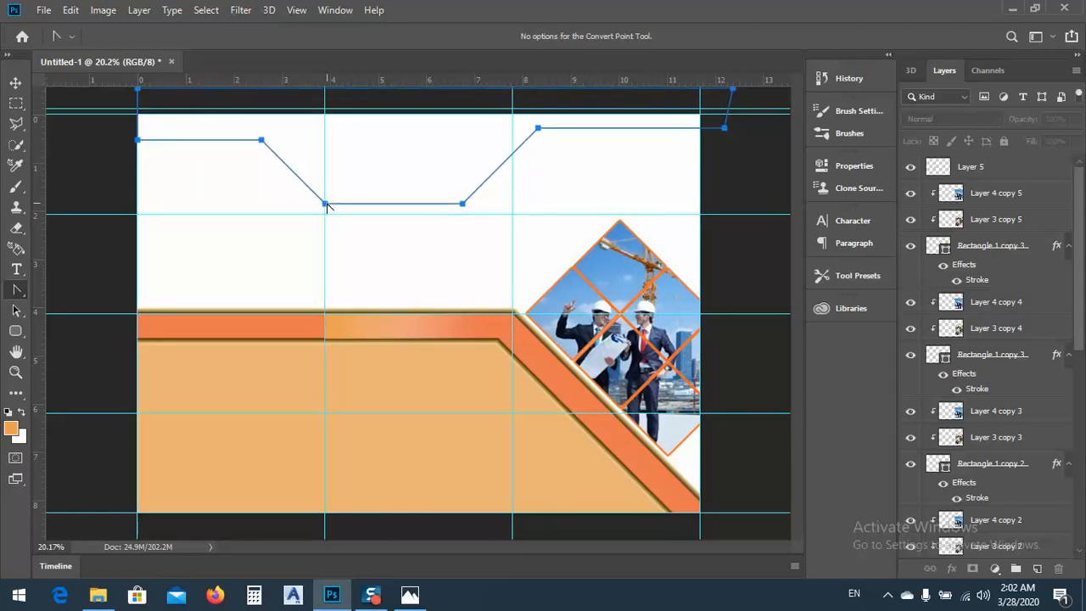
drag(326, 204, 326, 190)
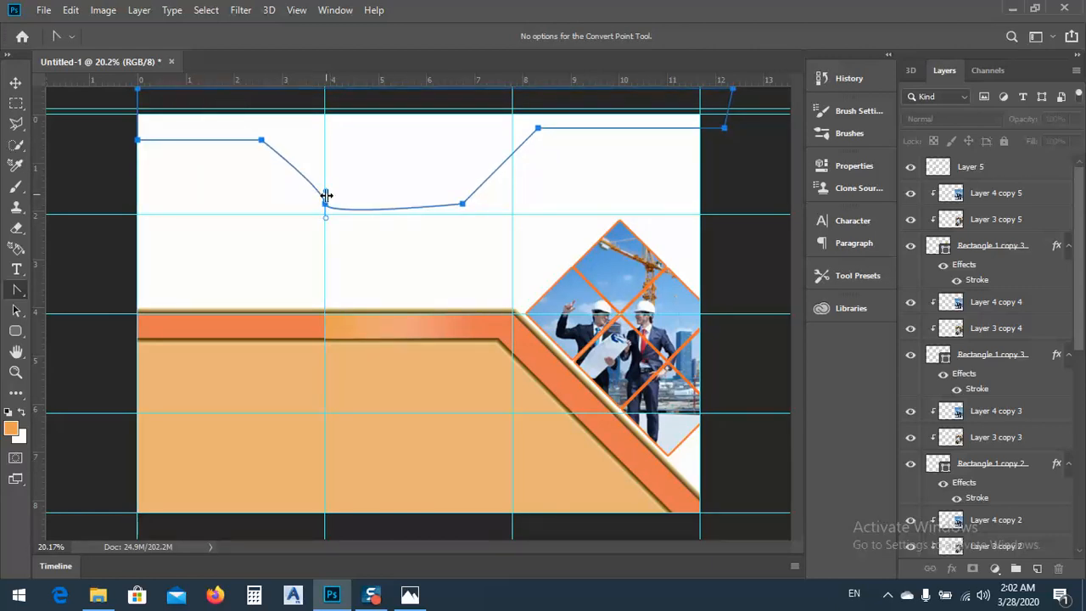
click(327, 205)
drag(327, 204, 297, 204)
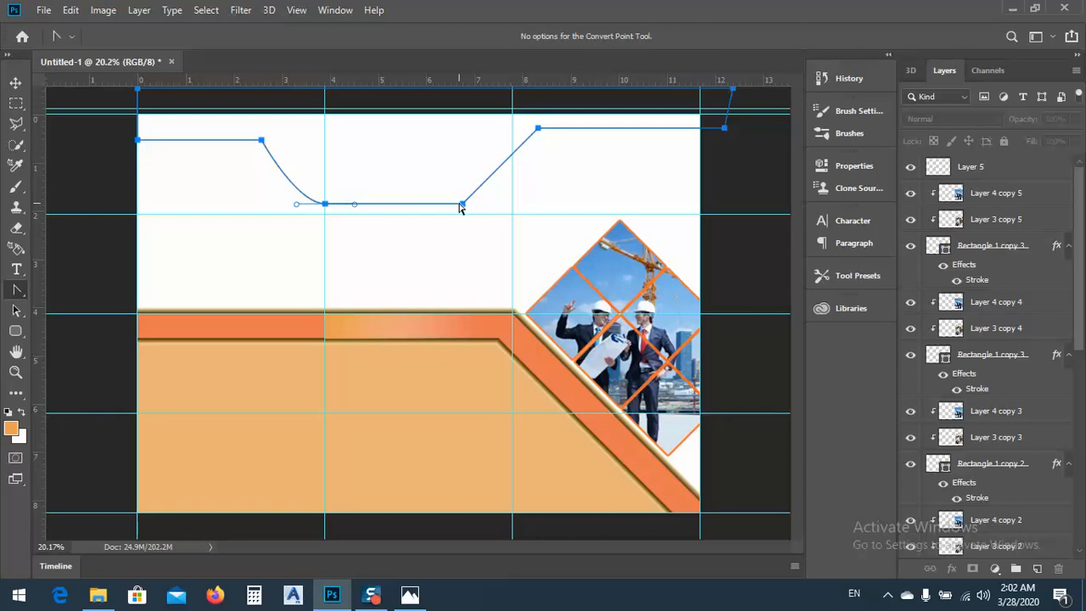
Try rounding the path's other lower corner and adjusting its handle, and undo all corner rounding back to straight segments
drag(462, 205, 434, 216)
drag(356, 208, 383, 217)
key(ctrl+z)
key(ctrl+z)
key(ctrl+z)
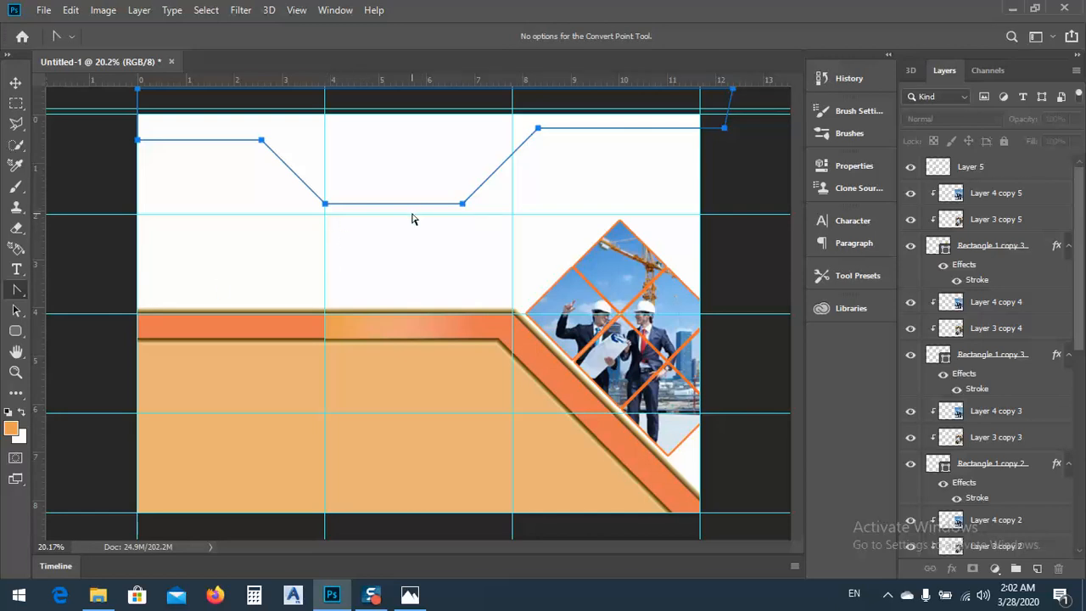
Convert the header path into a new anti-aliased selection with a feather radius of 0 pixels
right_click(343, 154)
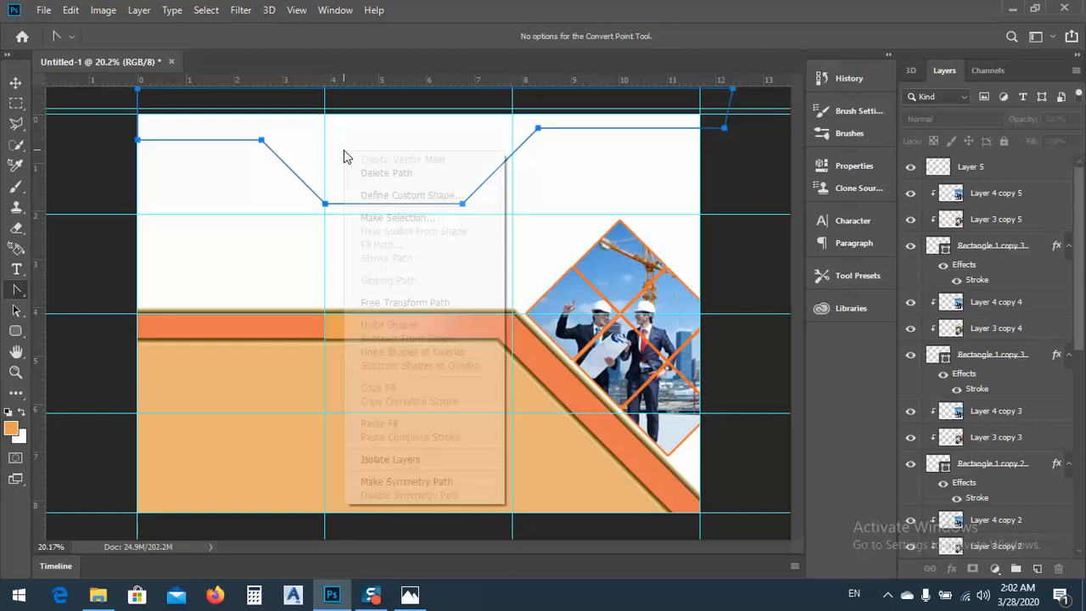
click(393, 218)
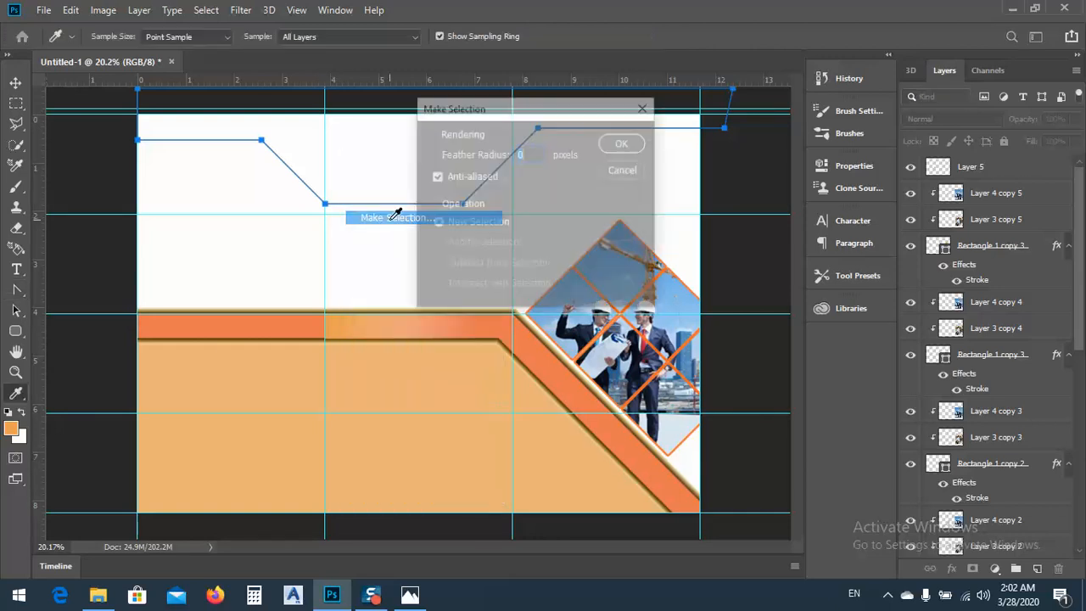
click(625, 143)
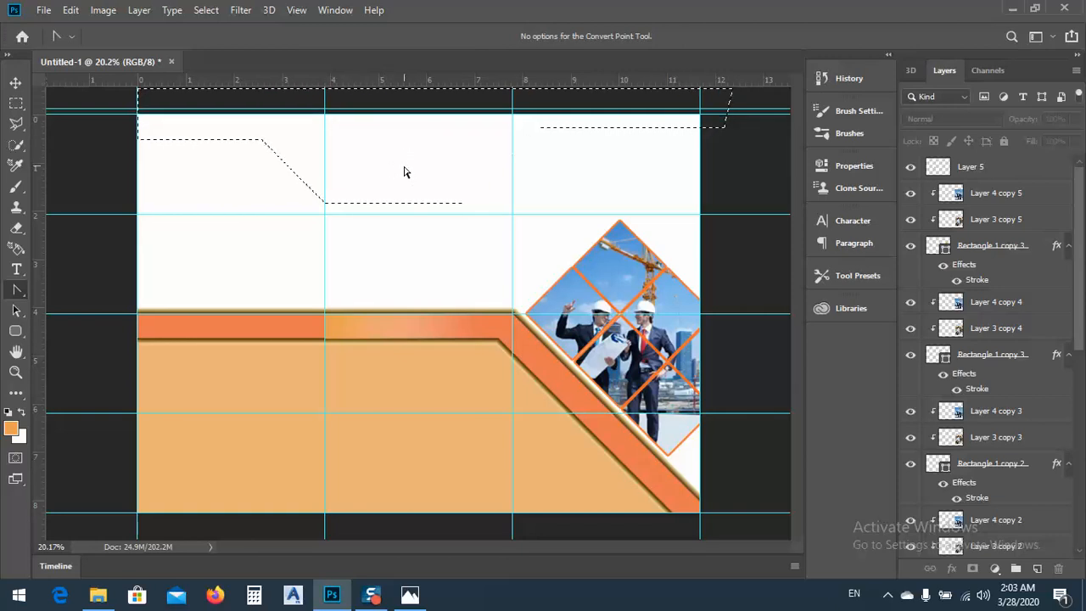
Transform the header selection to about 87% height, keeping its upper edge fixed and its width at about 100.7%
click(207, 11)
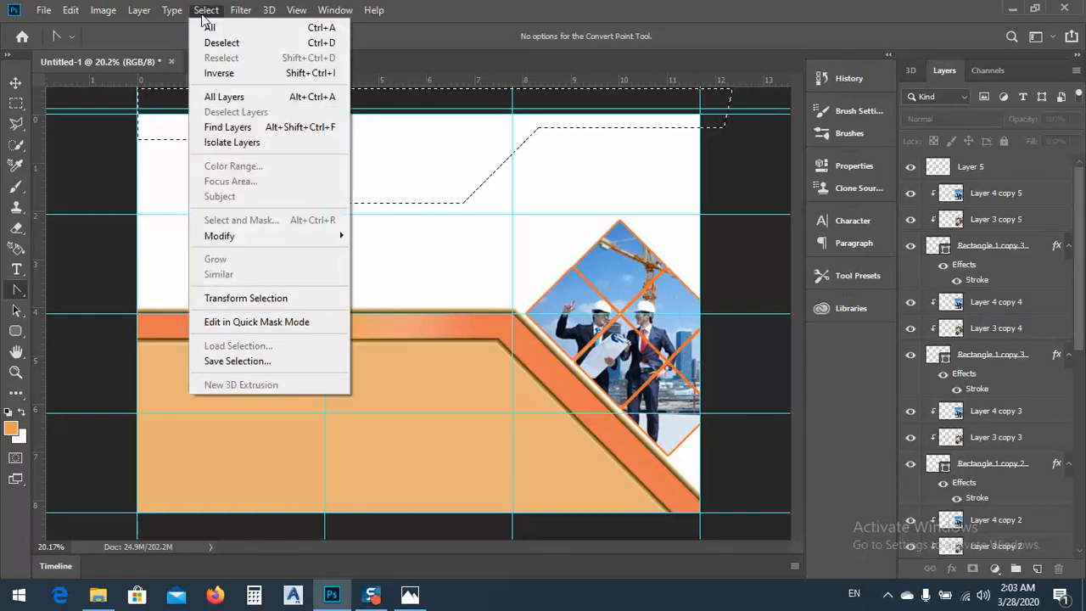
mouse_move(231, 238)
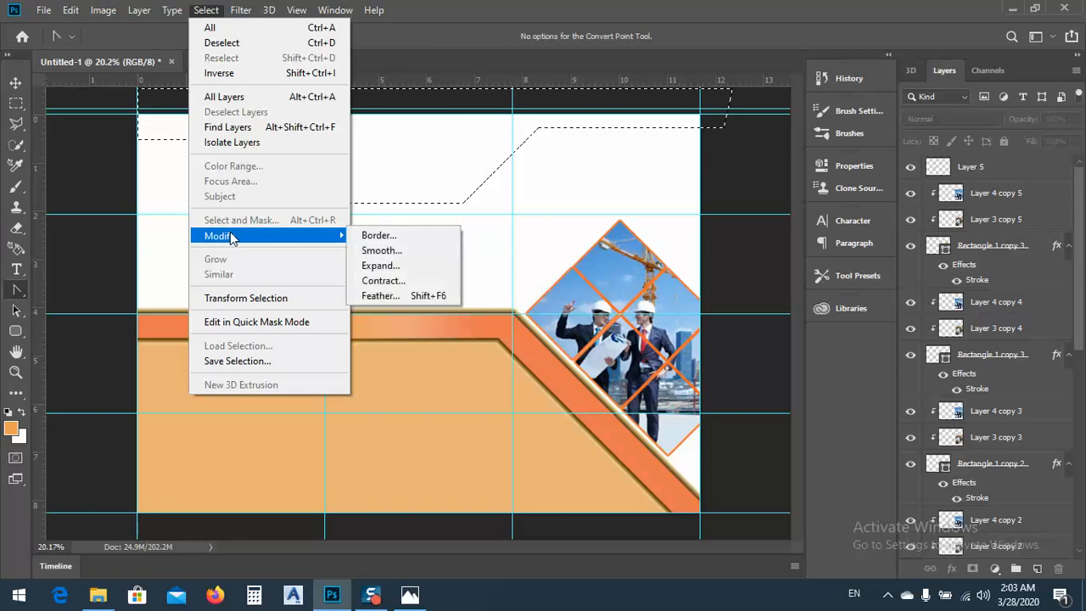
click(226, 299)
drag(436, 243, 437, 180)
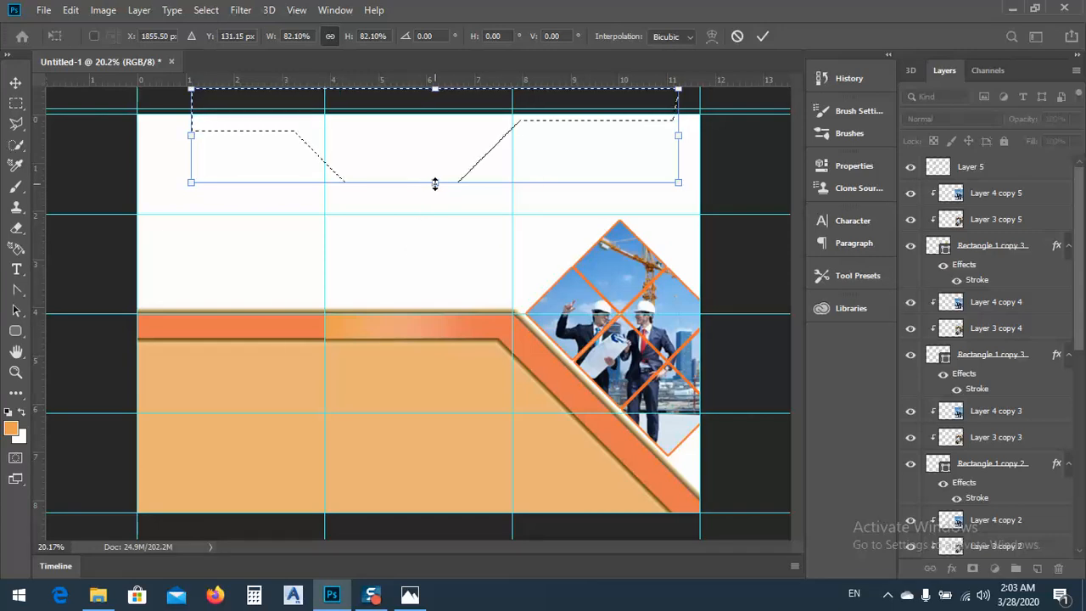
mouse_move(434, 182)
mouse_down()
mouse_move(436, 204)
mouse_move(435, 167)
mouse_move(434, 187)
mouse_up()
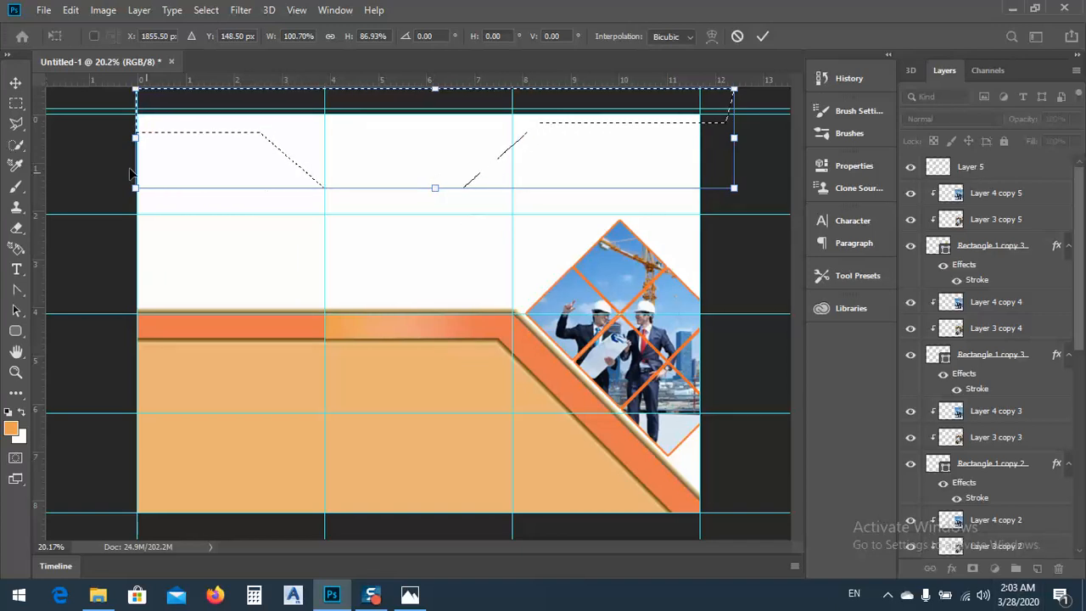
click(16, 85)
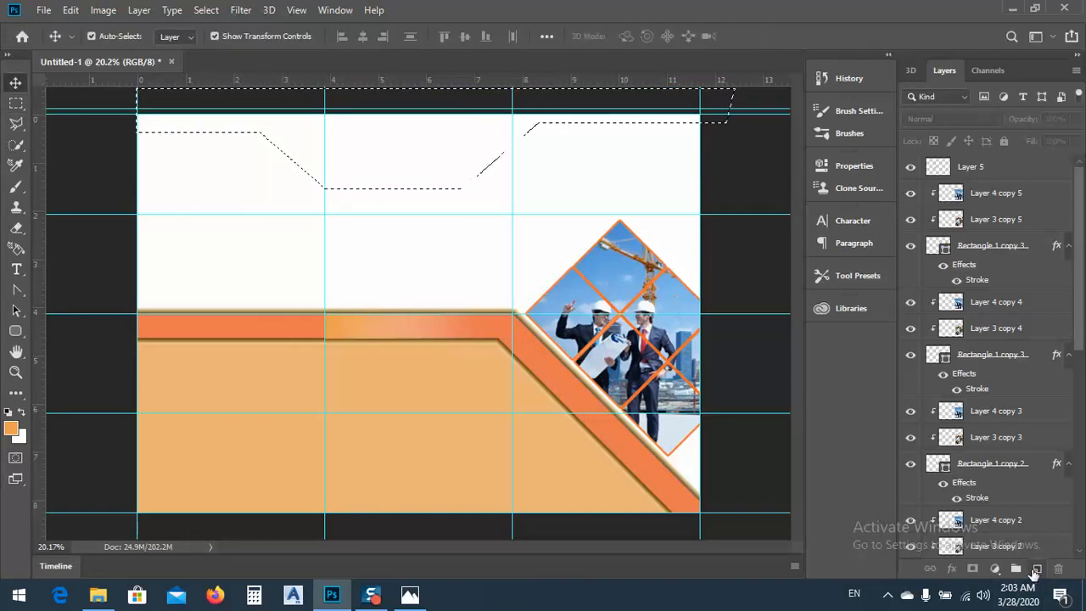
Paint the selected header shape on a new layer with the brush in beige e5d3c0, and deselect it
click(1037, 570)
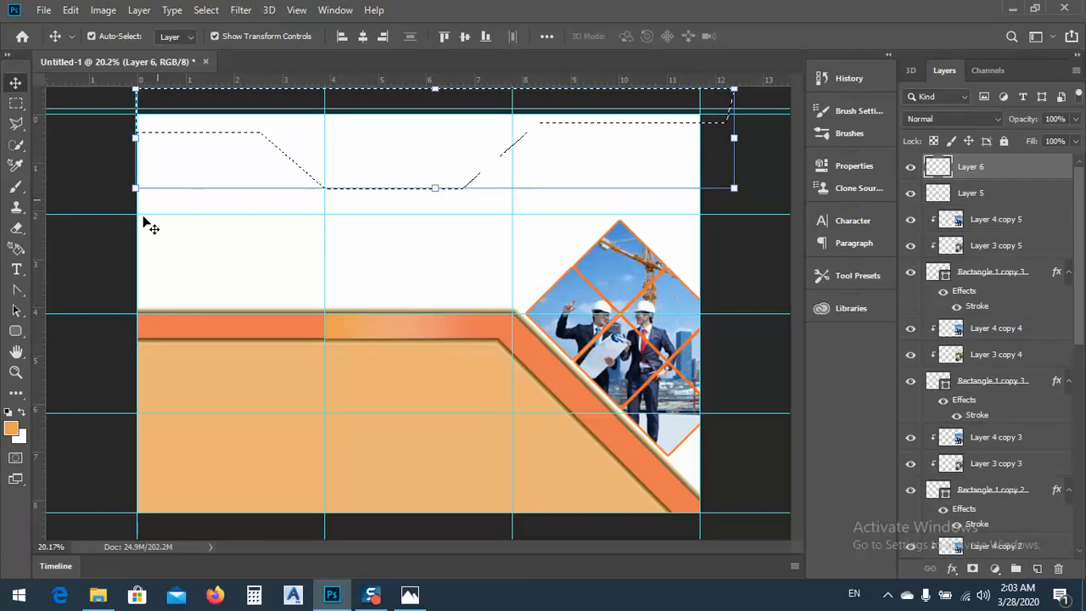
click(15, 190)
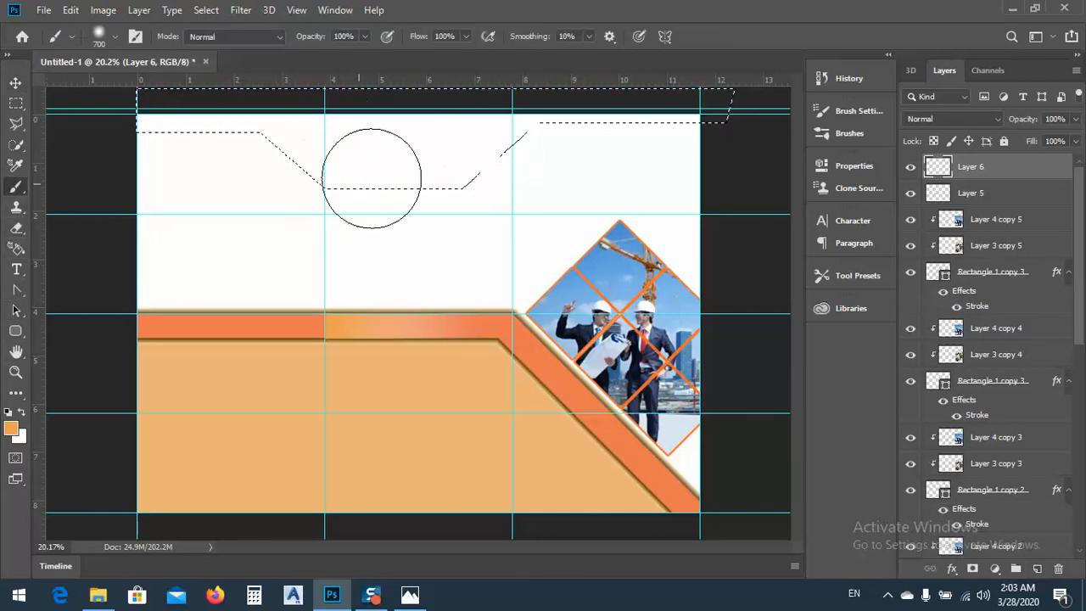
key(i)
click(13, 428)
click(630, 96)
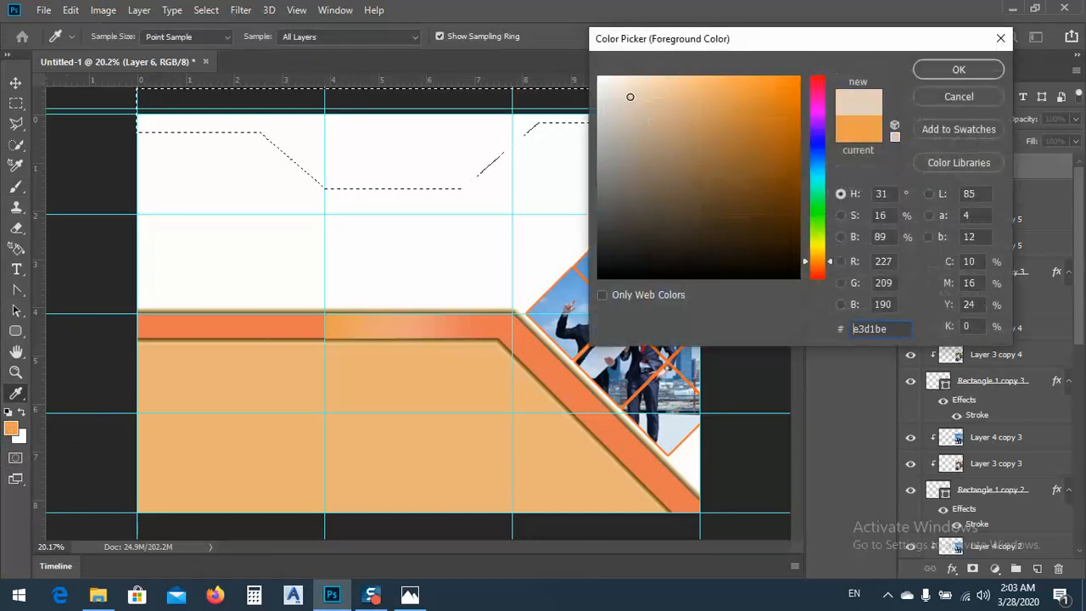
click(959, 70)
mouse_move(390, 158)
mouse_down()
mouse_move(14, 145)
mouse_move(948, 112)
mouse_up()
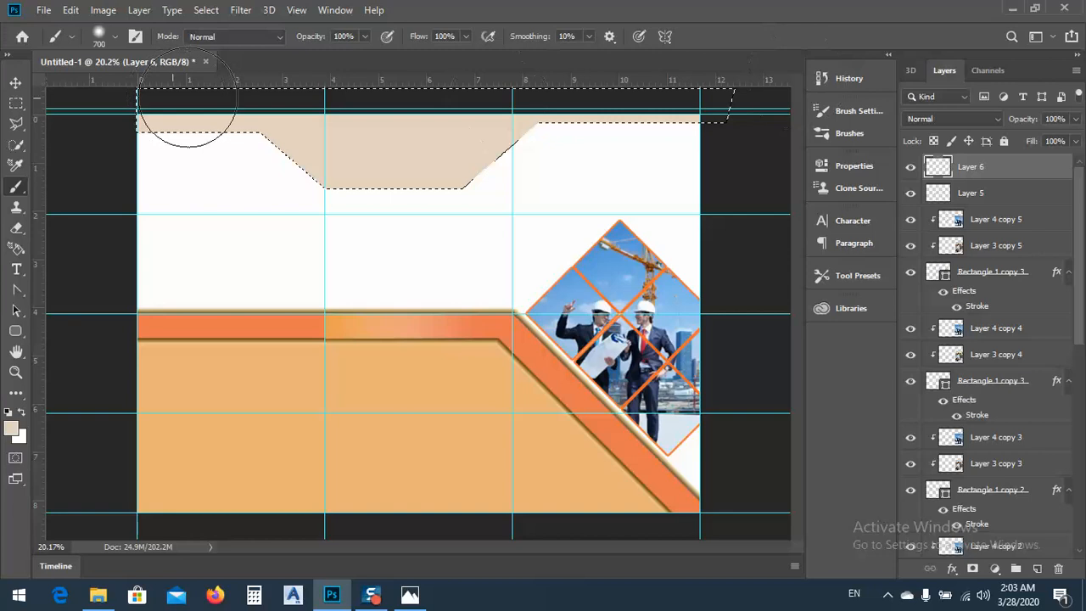
click(16, 82)
key(ctrl+d)
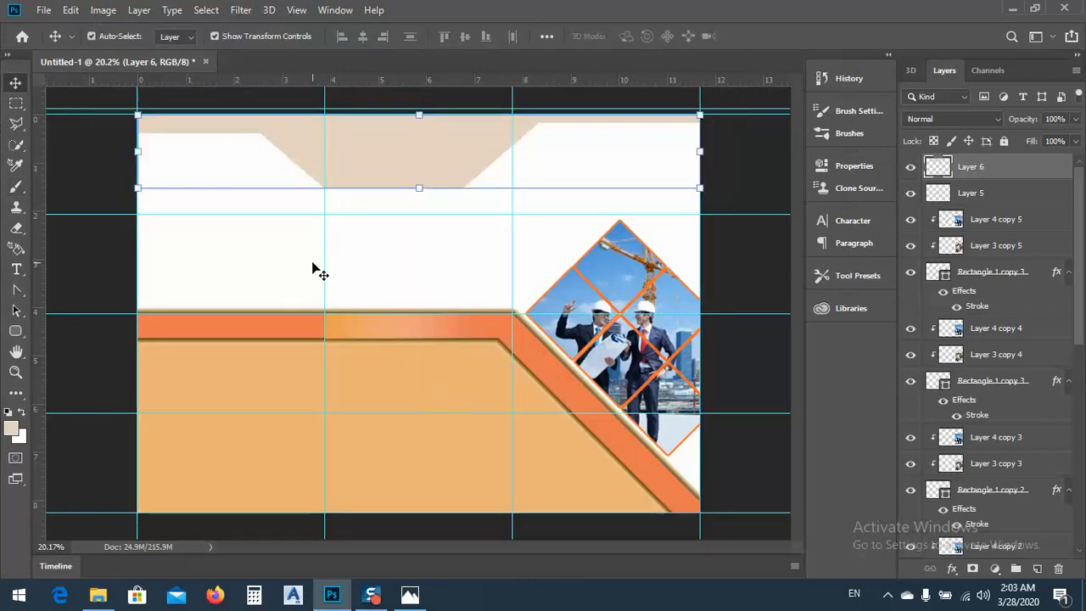
click(321, 197)
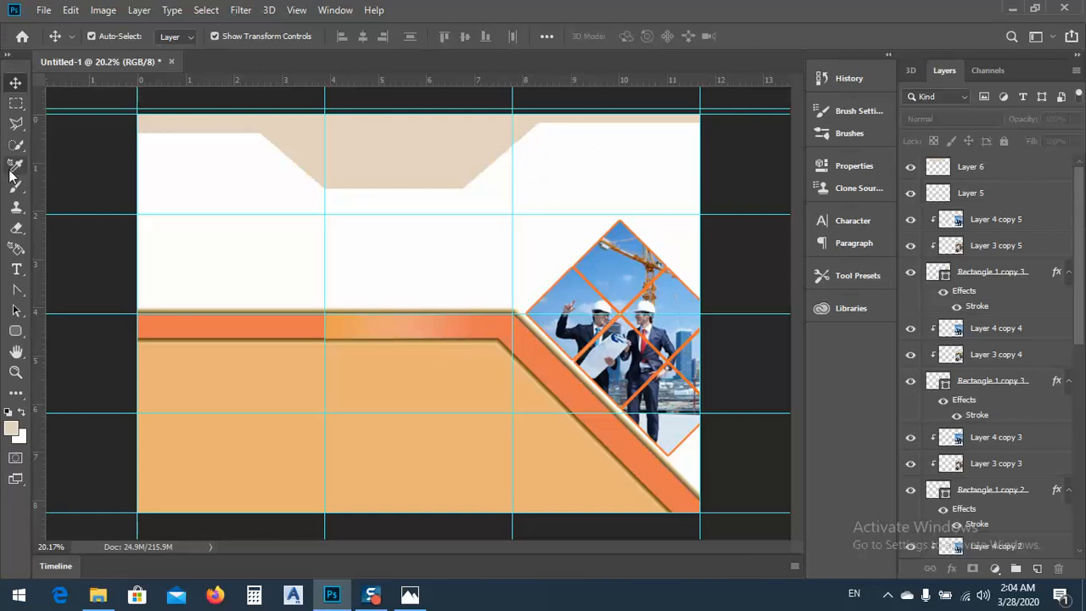
Select a strip about 0.8 inch tall across the page's upper edge, paint it beige on Layer 6, and deselect it
click(16, 103)
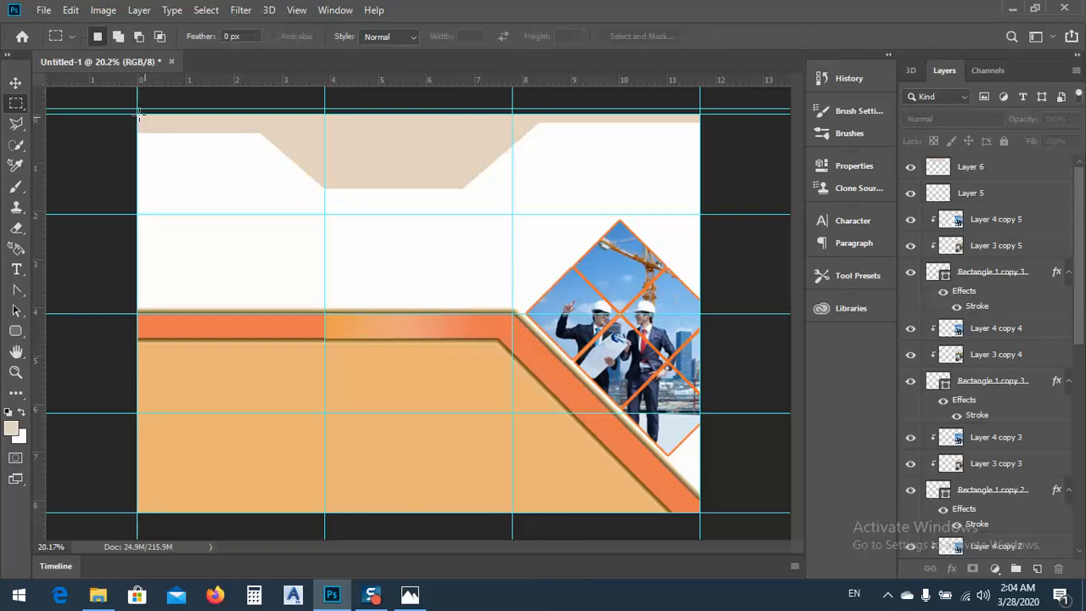
drag(138, 114, 722, 153)
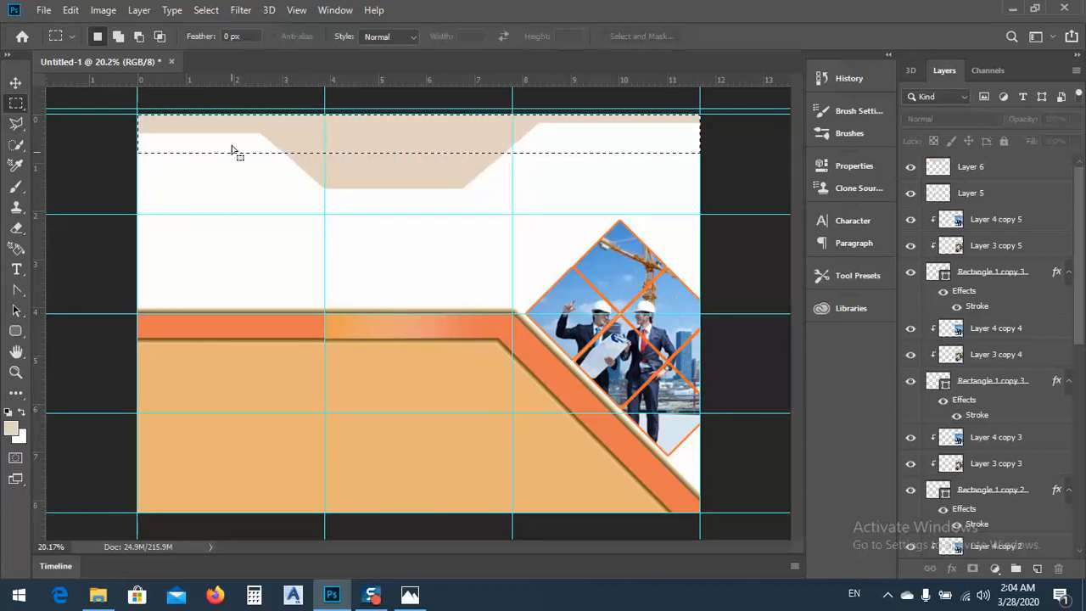
click(17, 185)
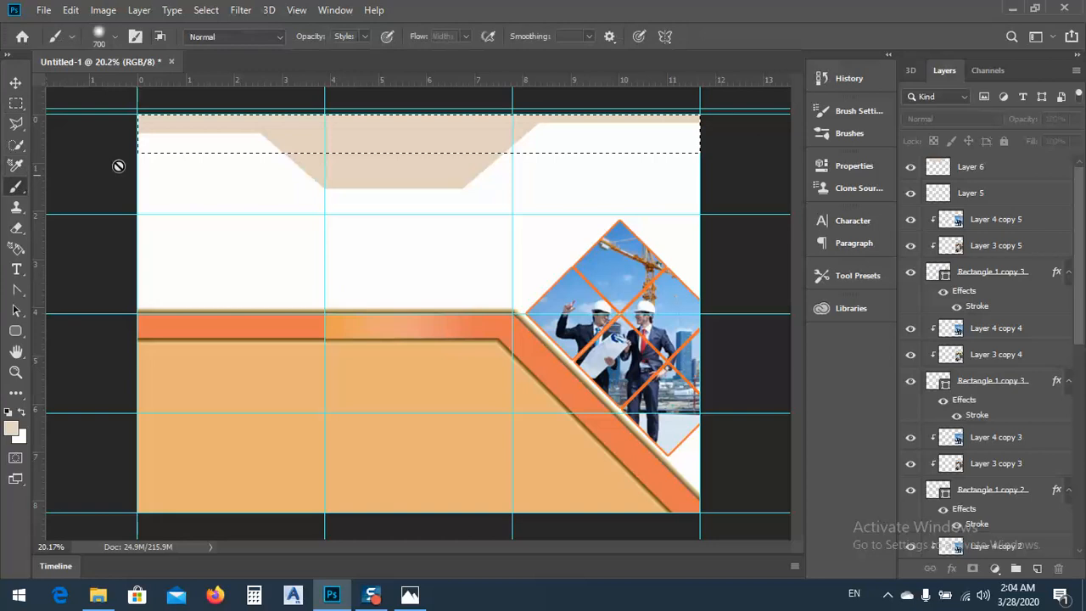
click(992, 168)
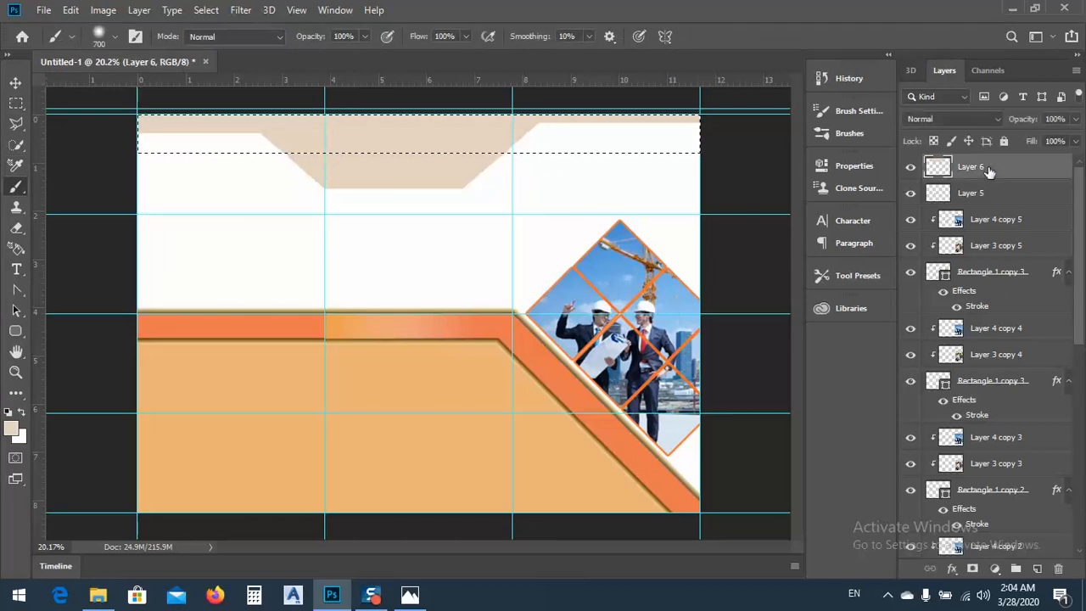
mouse_move(134, 133)
mouse_down()
mouse_move(904, 51)
mouse_move(531, 156)
mouse_move(710, 136)
mouse_move(199, 156)
mouse_up()
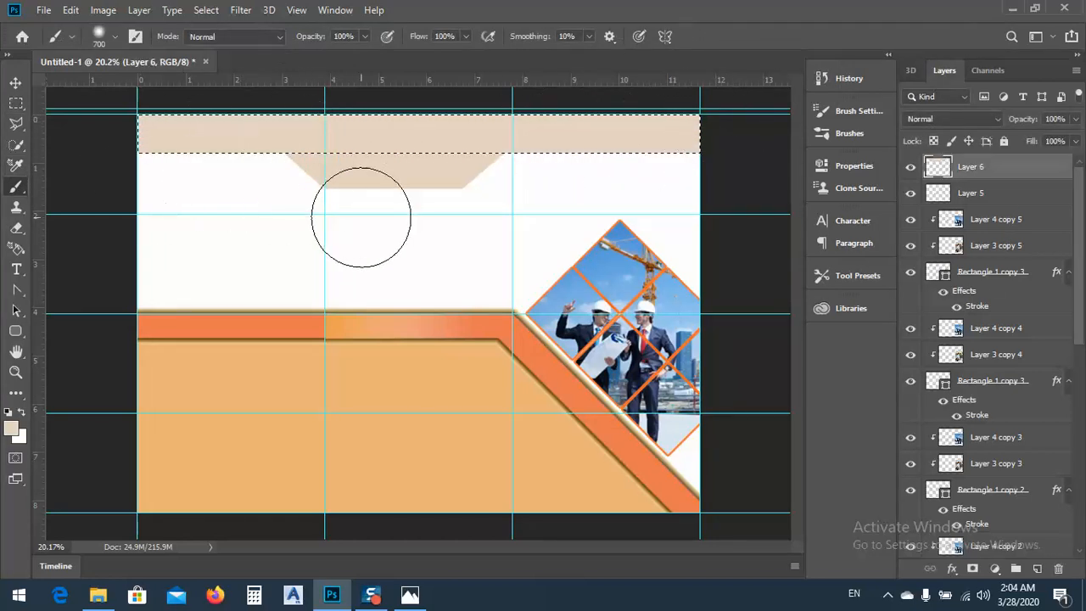
key(ctrl+d)
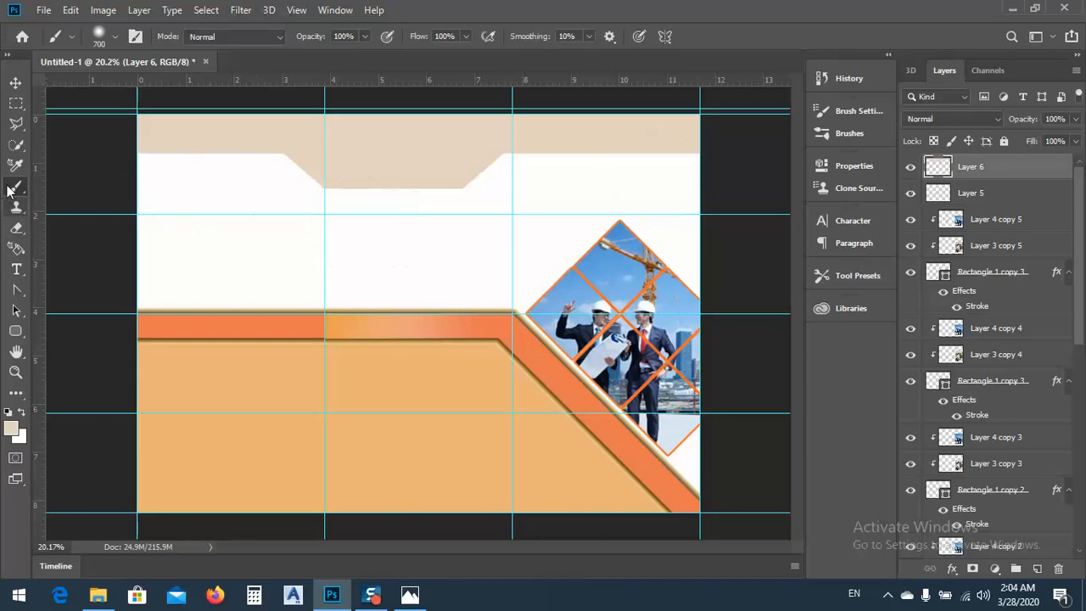
click(15, 82)
click(454, 252)
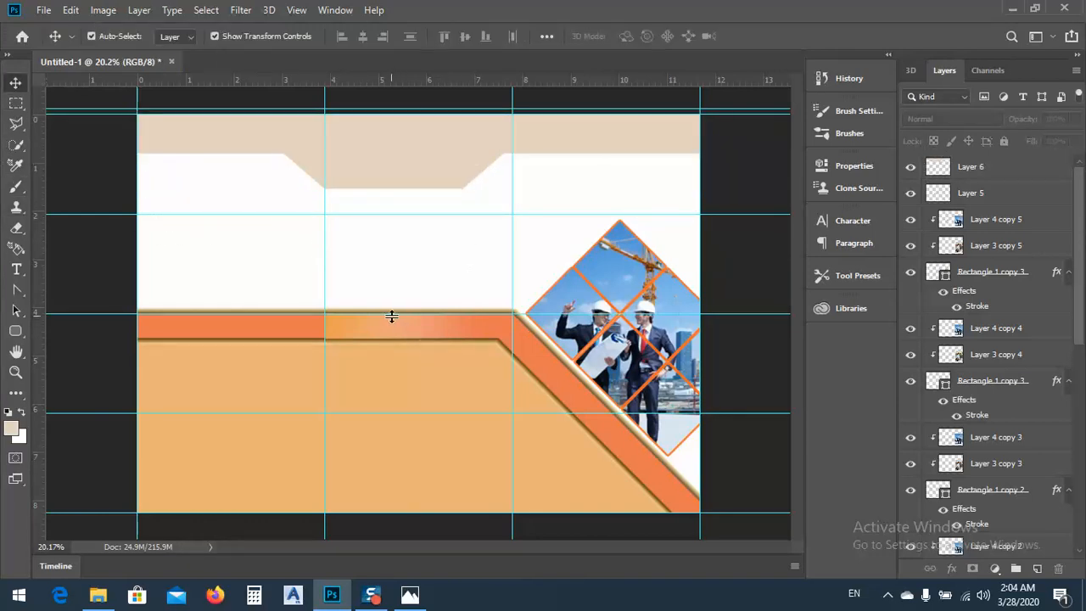
Switch to the reference image in Photos to examine the header layout of the tri-fold brochure
click(410, 595)
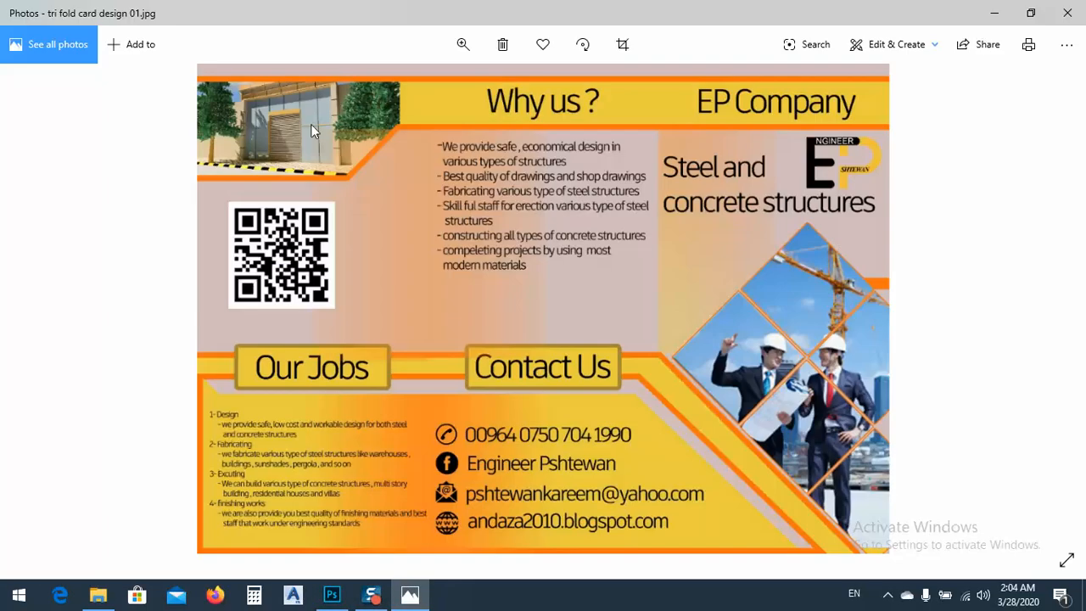
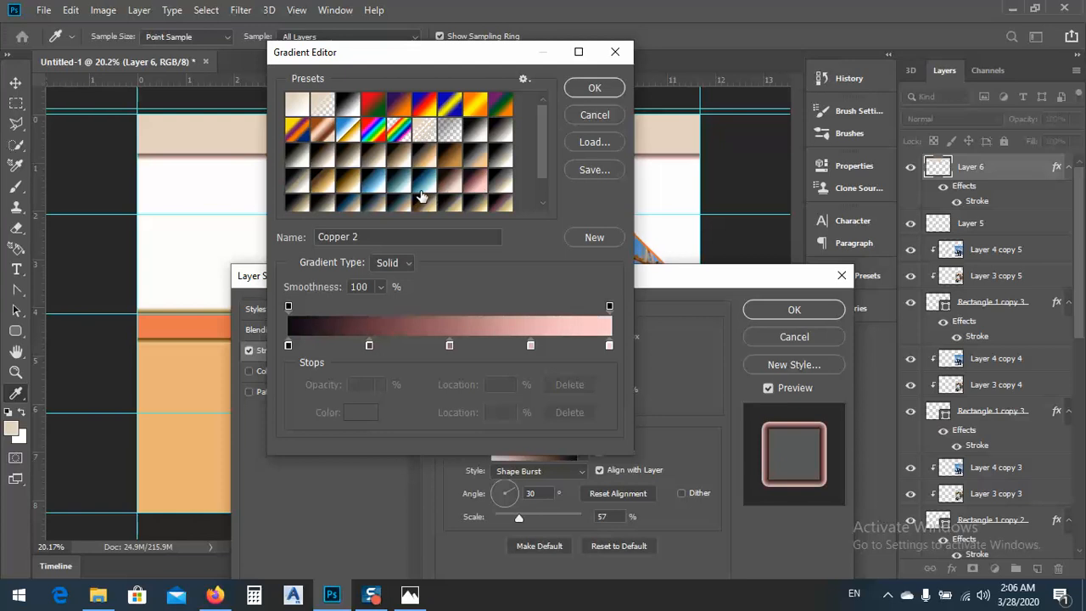
Try several gradient presets for the stroke of the beige header shape and apply the Copper 2 preset
click(423, 190)
click(352, 186)
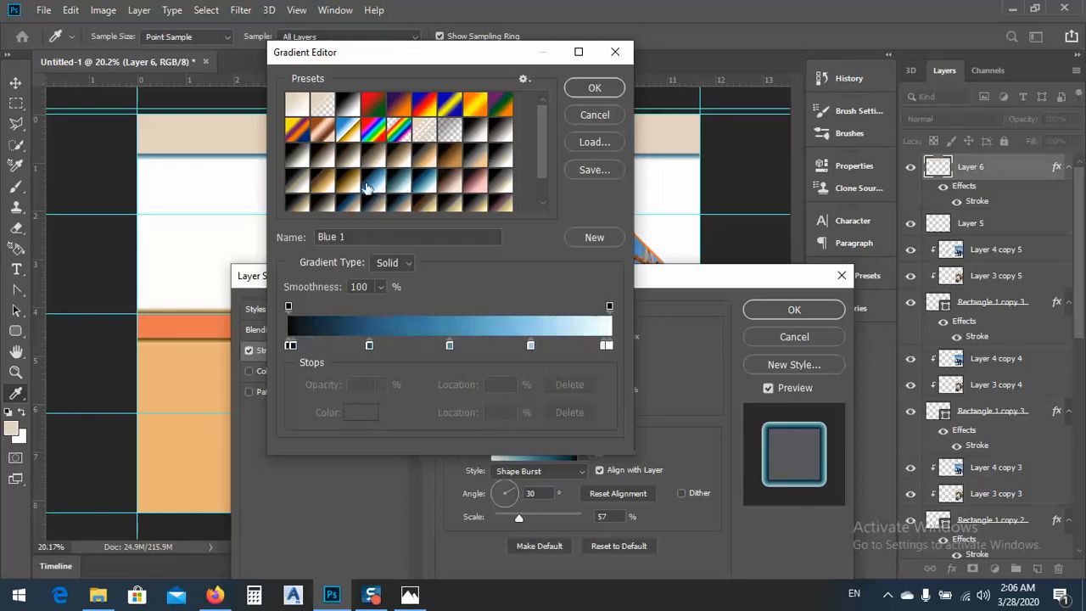
scroll(453, 201, down, 1)
scroll(352, 206, down, 1)
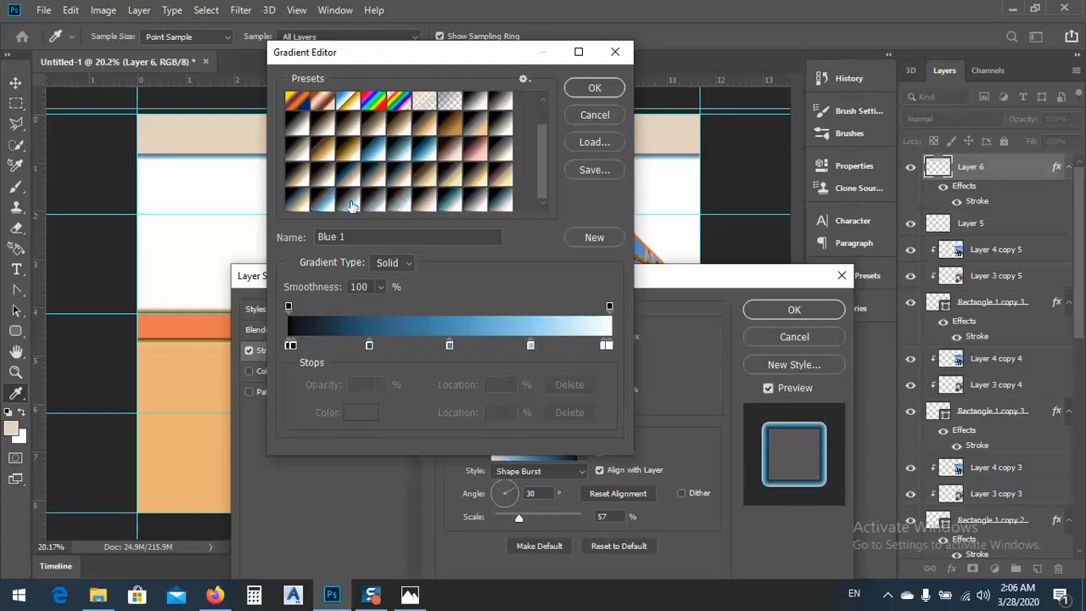
click(324, 200)
click(355, 206)
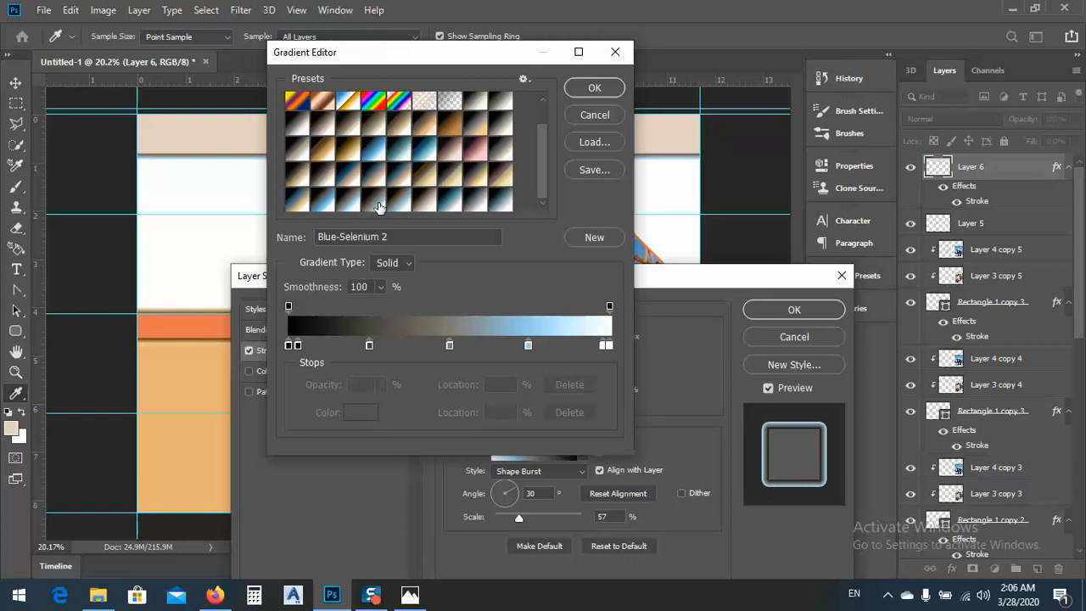
click(380, 207)
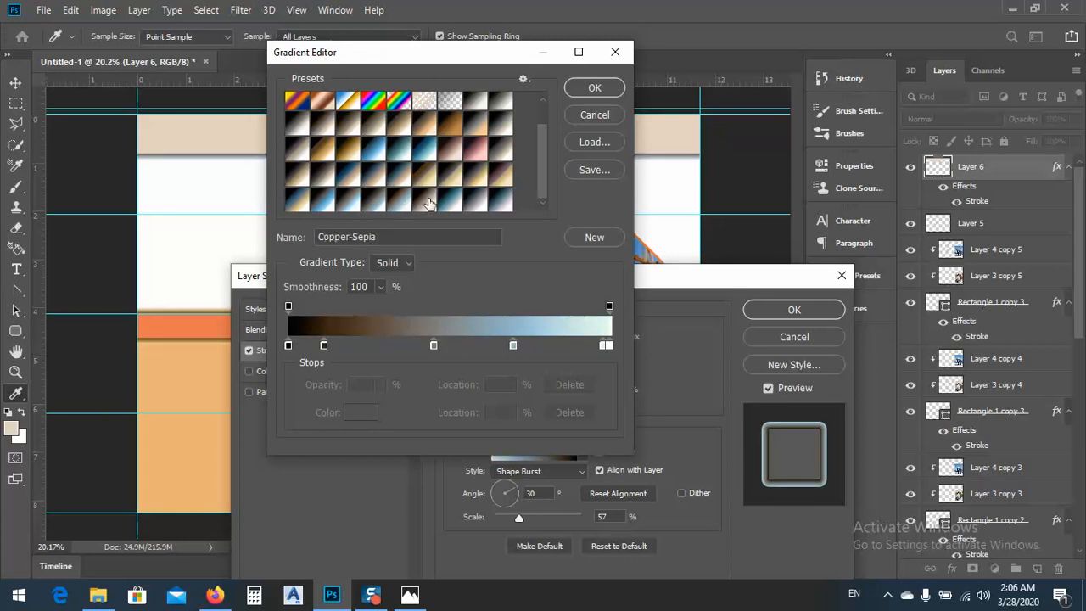
click(437, 196)
click(396, 127)
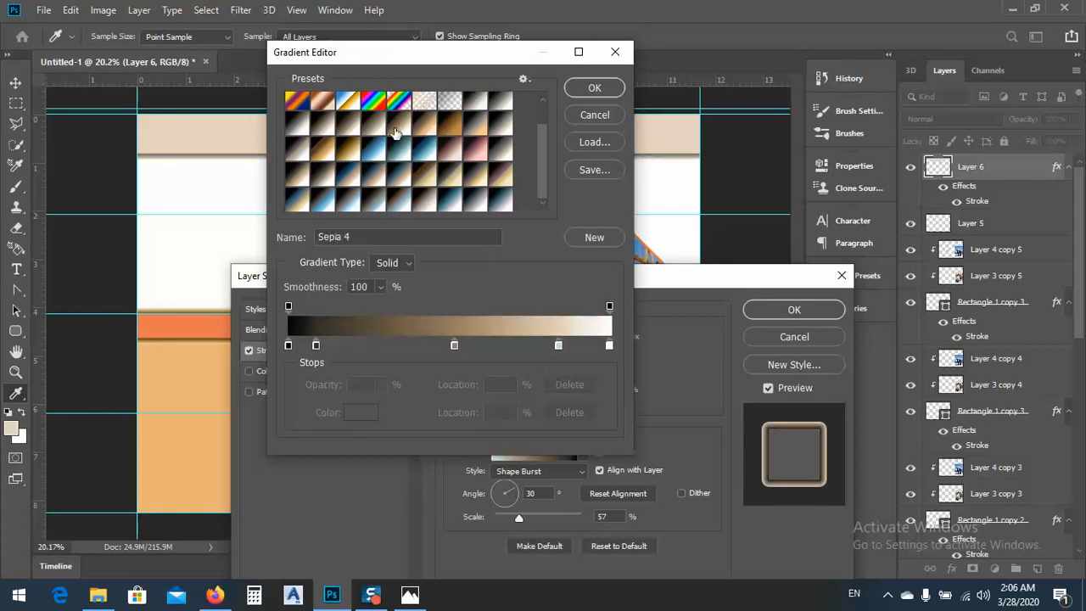
click(478, 153)
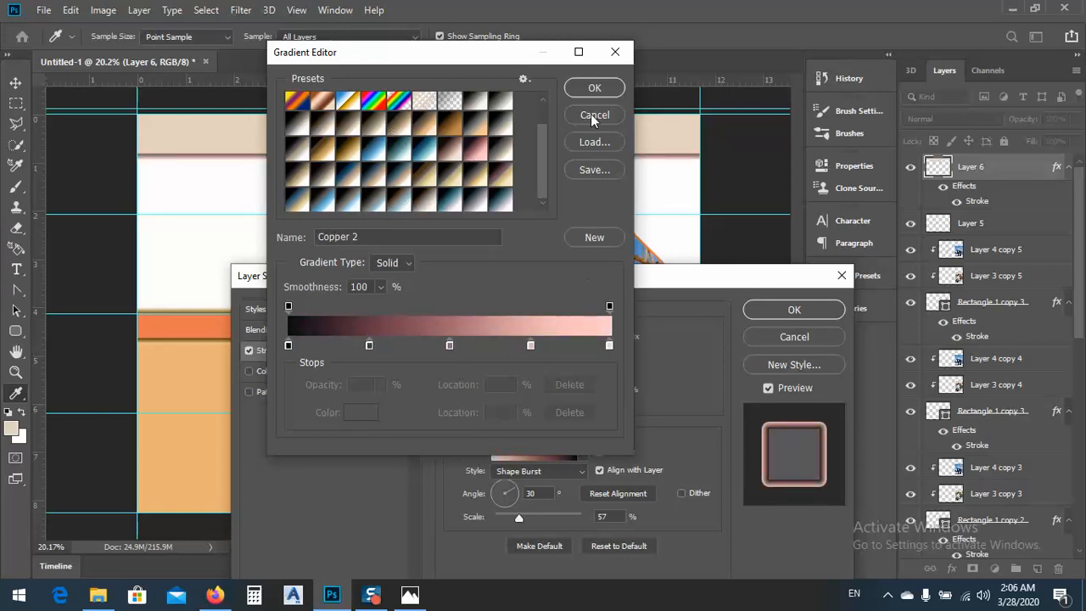
click(593, 88)
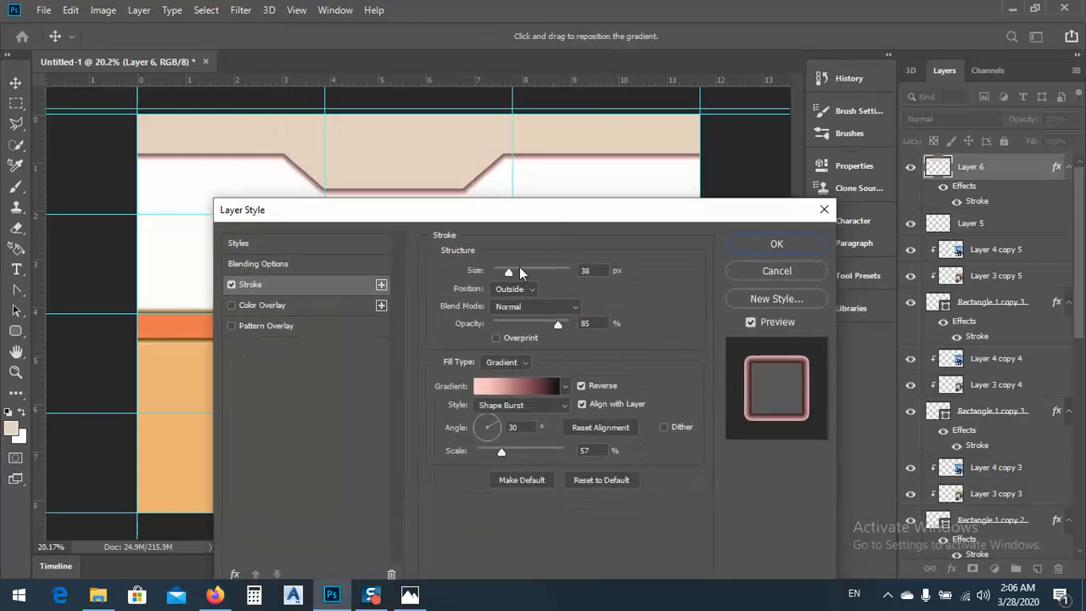
Set the header stroke's size to 49 px and opacity to 70%, adjust its gradient scale and angle, and apply the layer style
mouse_move(511, 270)
mouse_down()
mouse_move(524, 273)
mouse_move(512, 274)
mouse_up()
drag(557, 323, 549, 328)
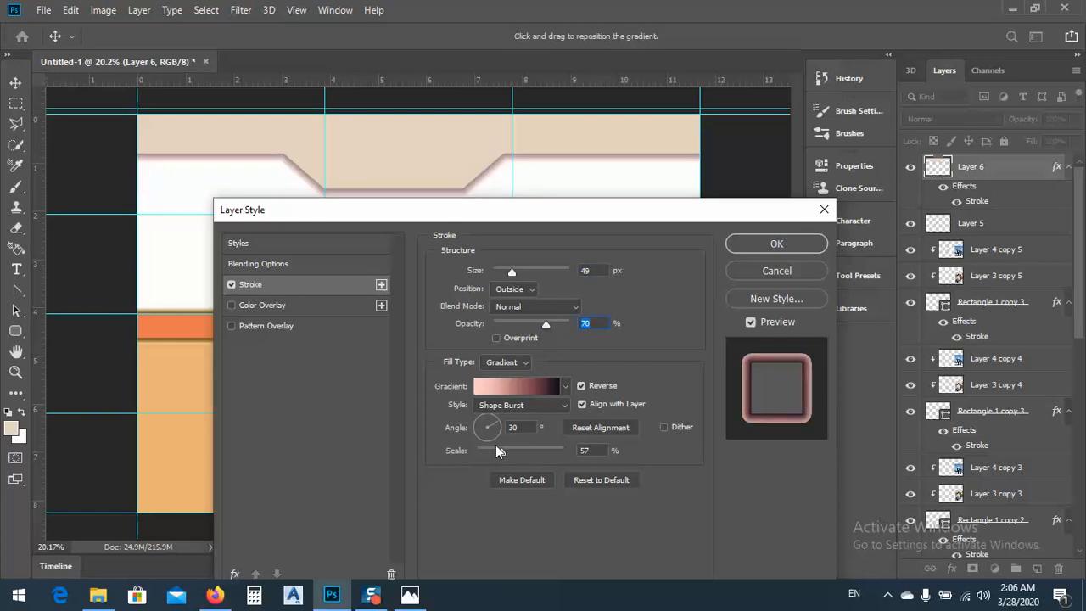
mouse_move(563, 454)
mouse_down()
mouse_move(527, 454)
mouse_move(561, 454)
mouse_up()
drag(500, 430, 490, 420)
click(776, 244)
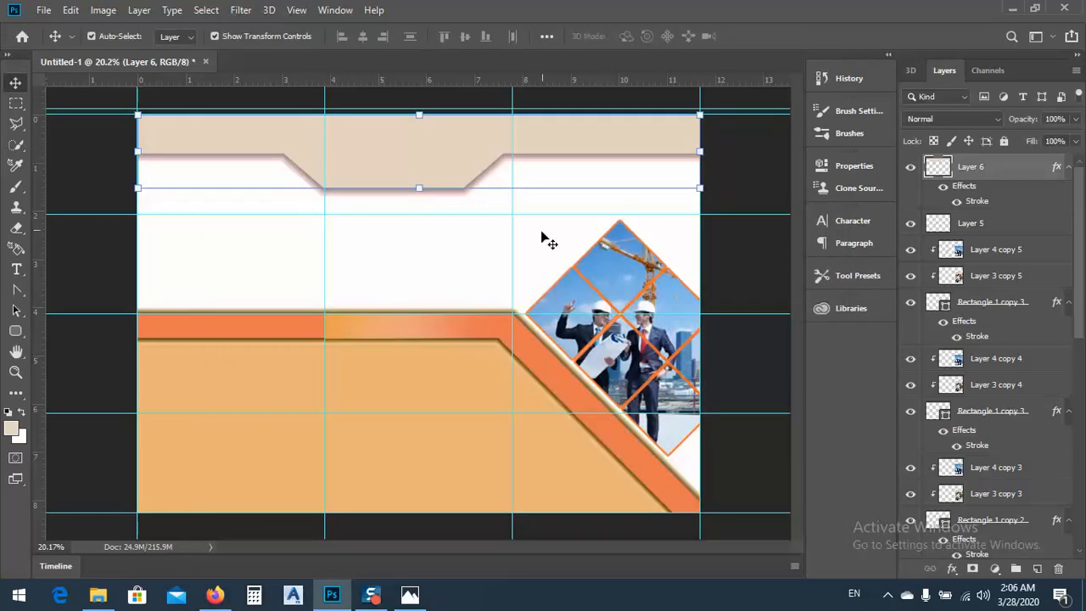
click(524, 263)
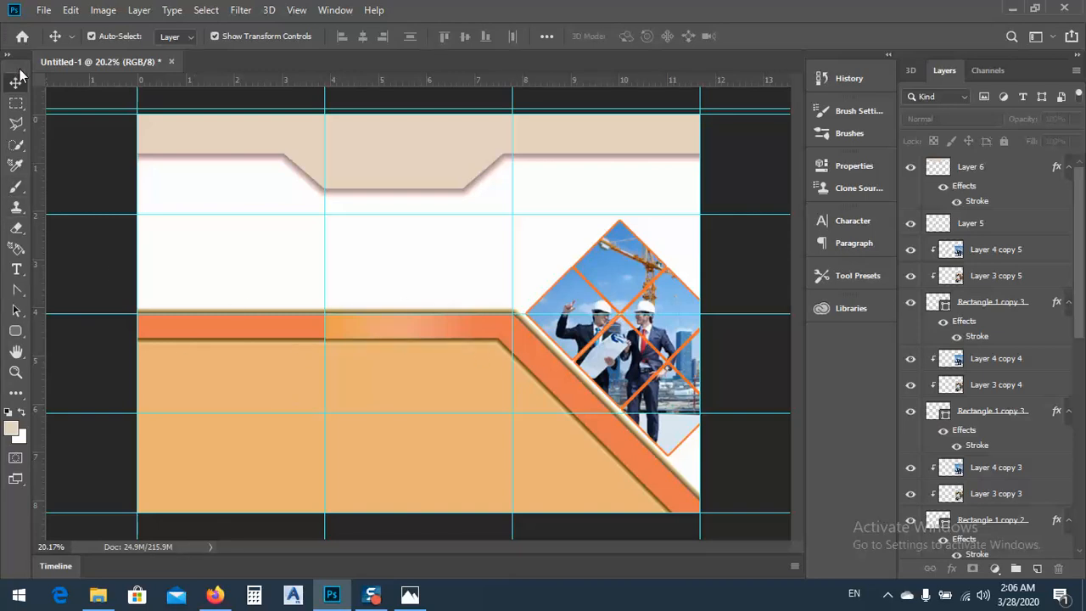
Start opening image files and browse to the Rendered works folder on the Desktop
click(45, 12)
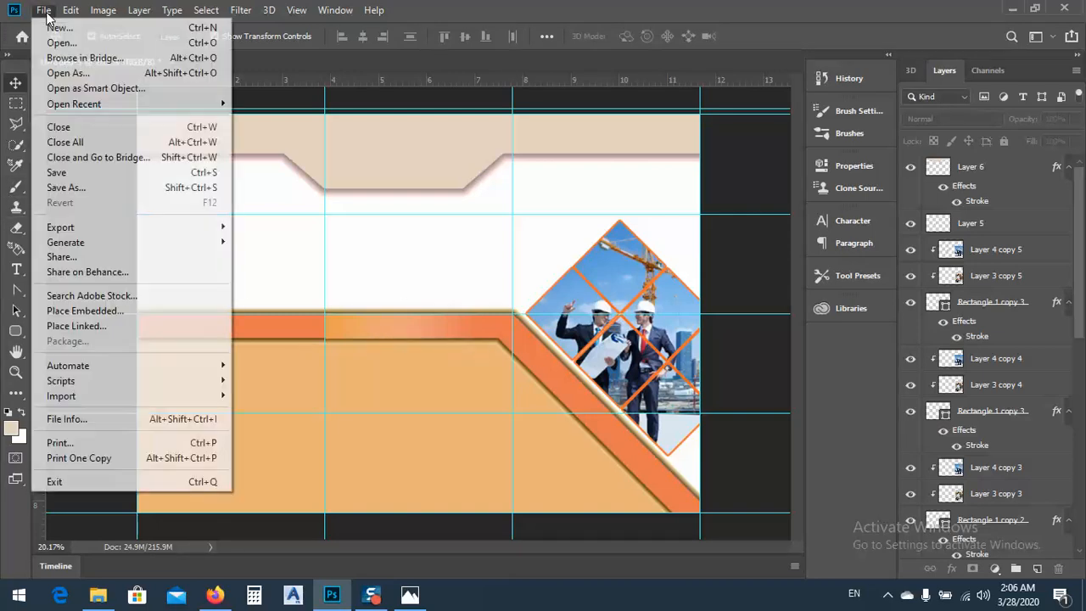
click(51, 39)
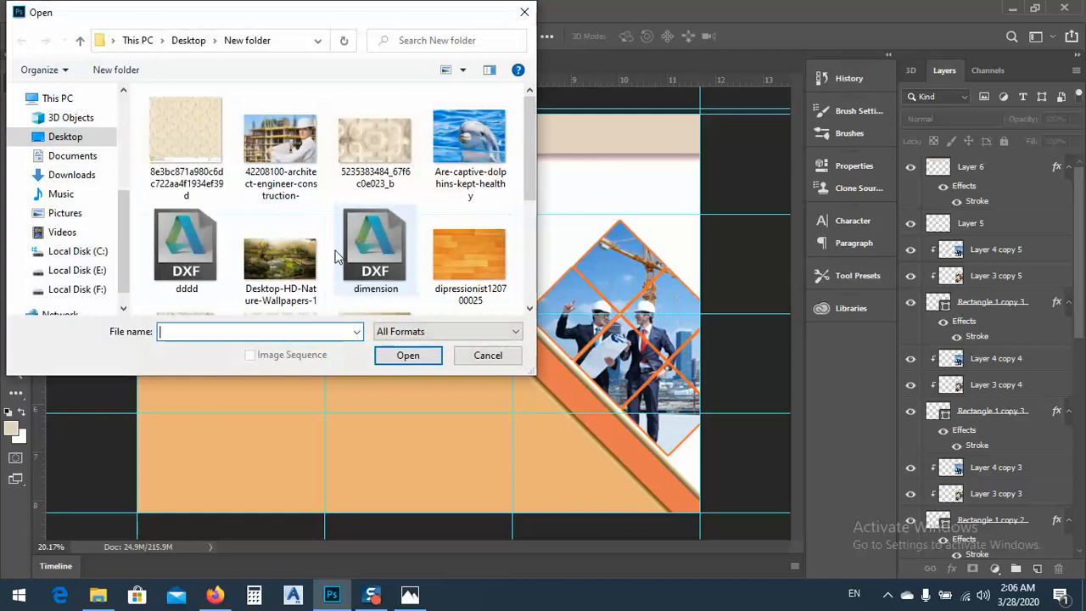
scroll(320, 230, down, 5)
click(189, 40)
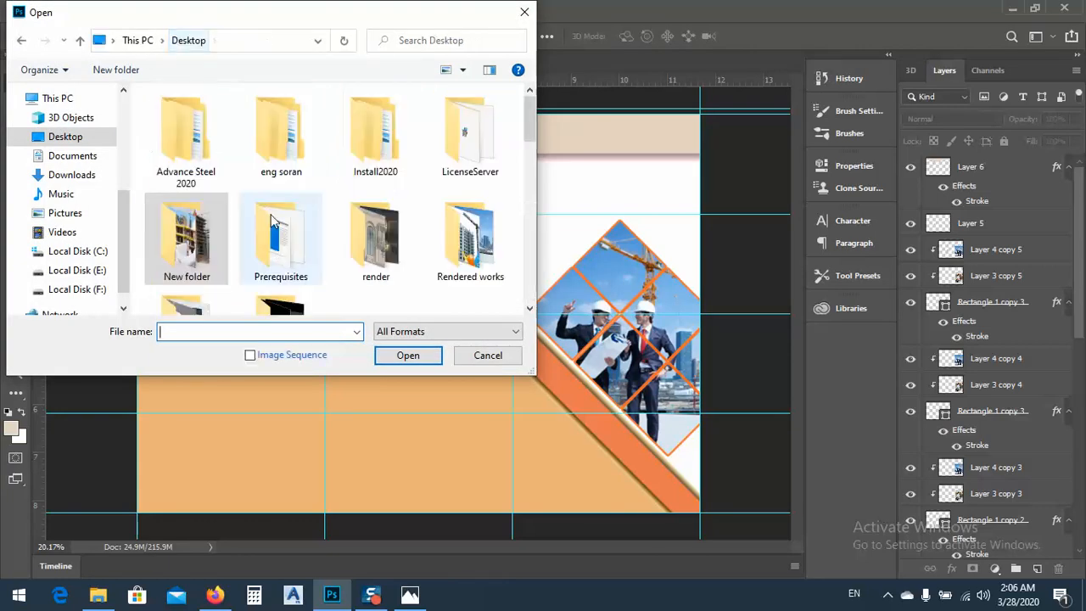
scroll(280, 248, down, 3)
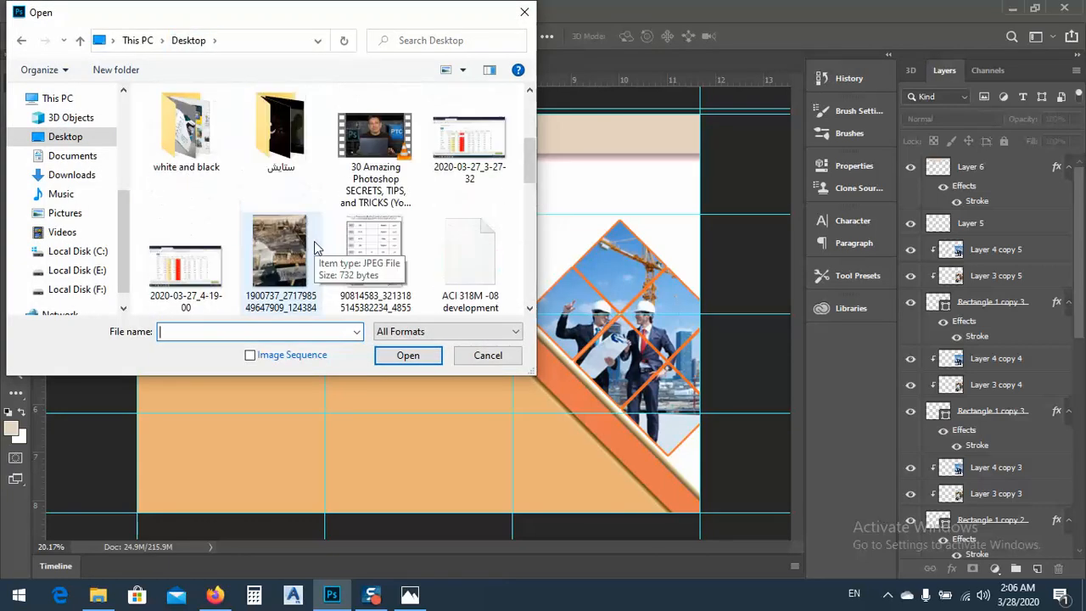
scroll(297, 252, up, 3)
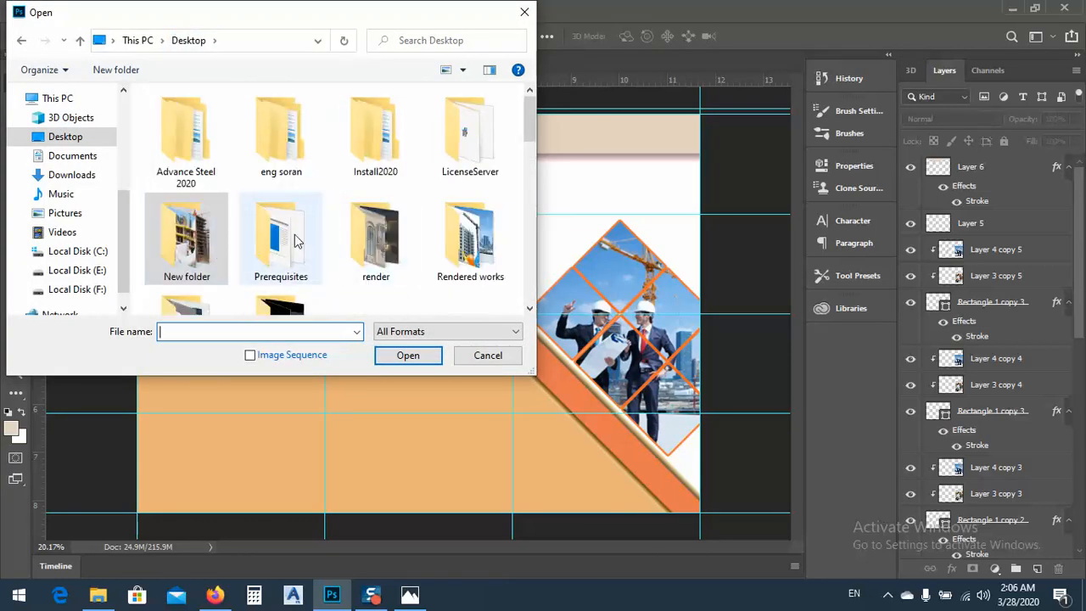
double_click(458, 238)
scroll(458, 238, down, 3)
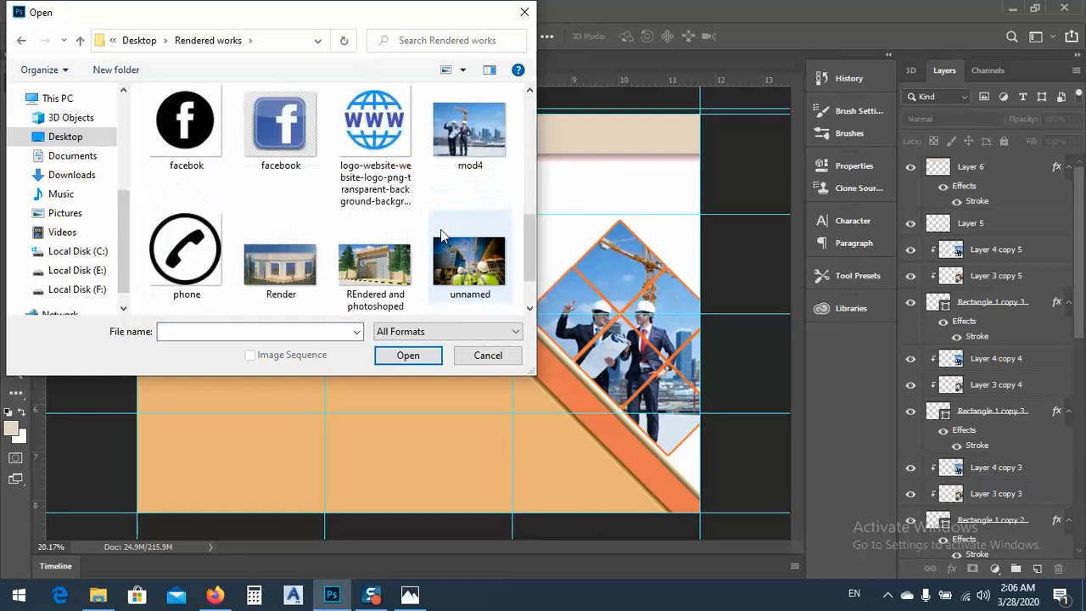
Open the phone, facebok, www and email icon images together
click(186, 263)
ctrl+click(182, 157)
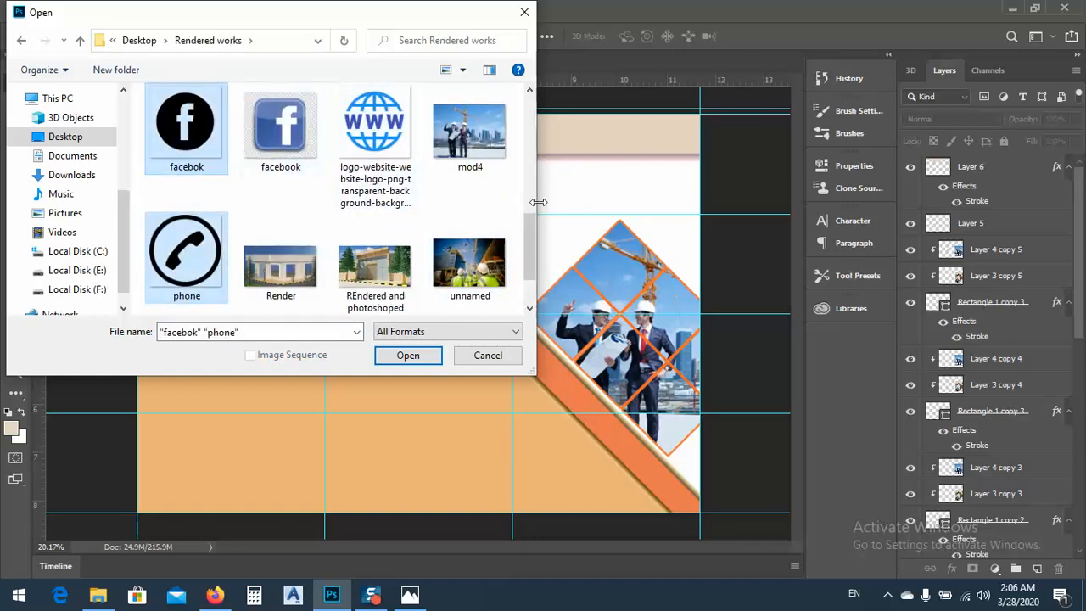
scroll(534, 238, down, 2)
ctrl+click(223, 302)
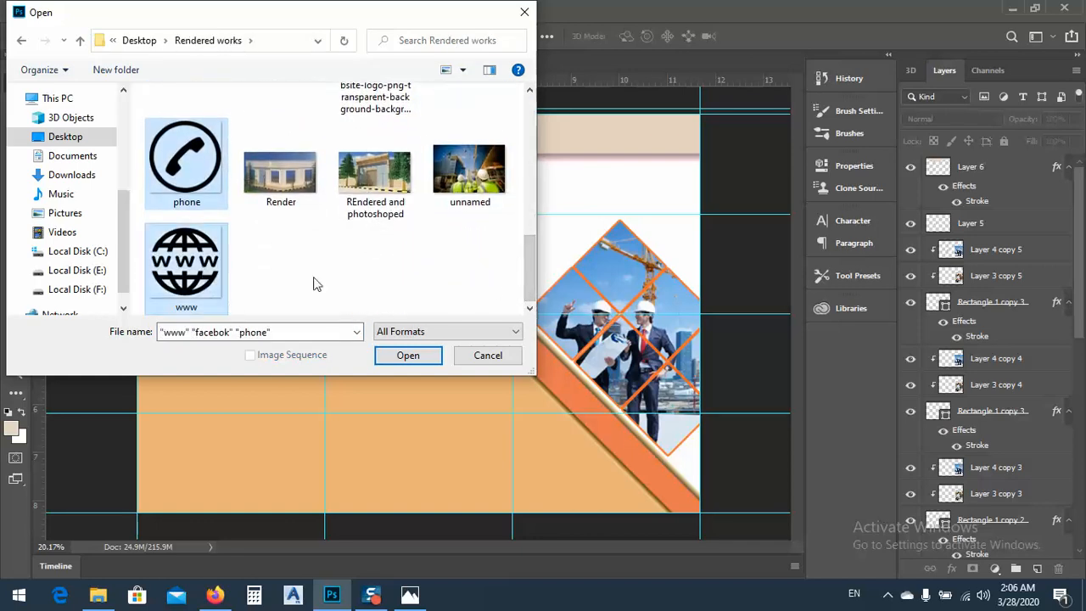
scroll(533, 255, up, 4)
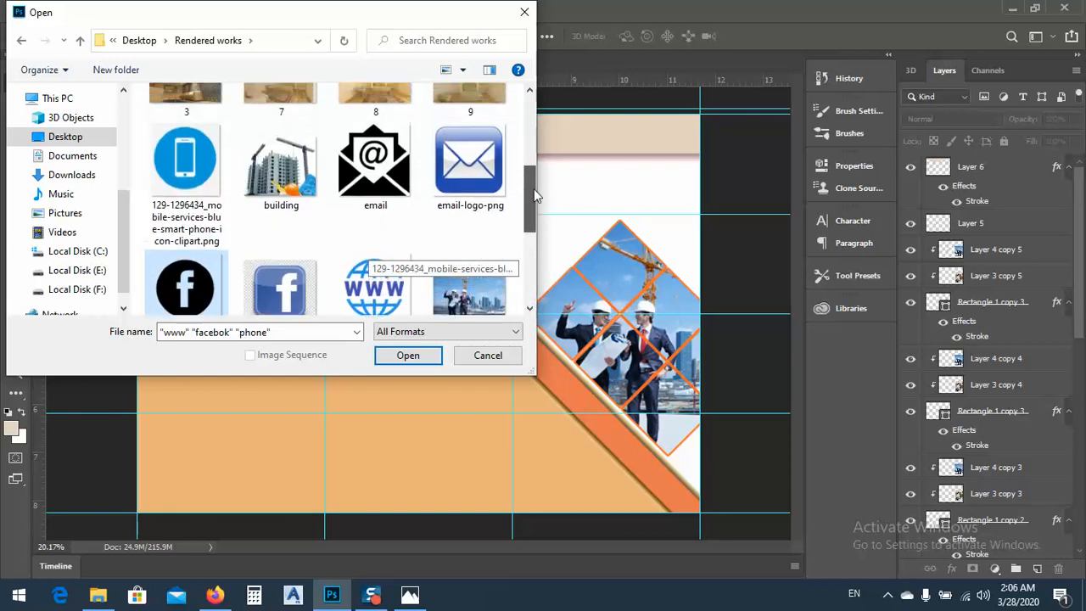
ctrl+click(374, 199)
click(408, 356)
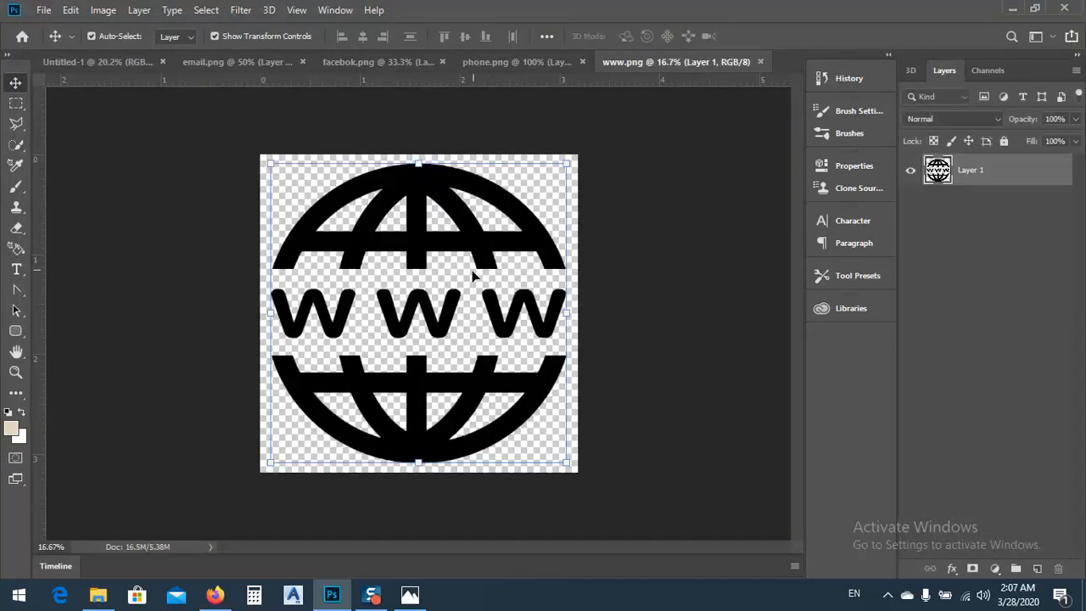
Float the www, phone, facebok and email images in separate windows over the brochure document
drag(646, 58, 665, 126)
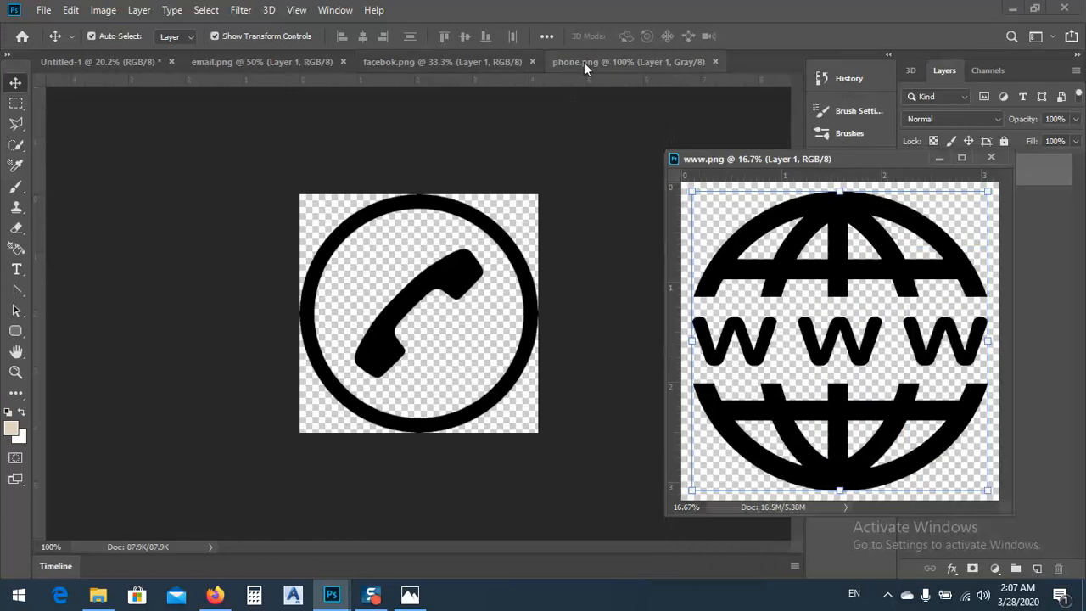
drag(584, 62, 660, 150)
drag(473, 63, 518, 168)
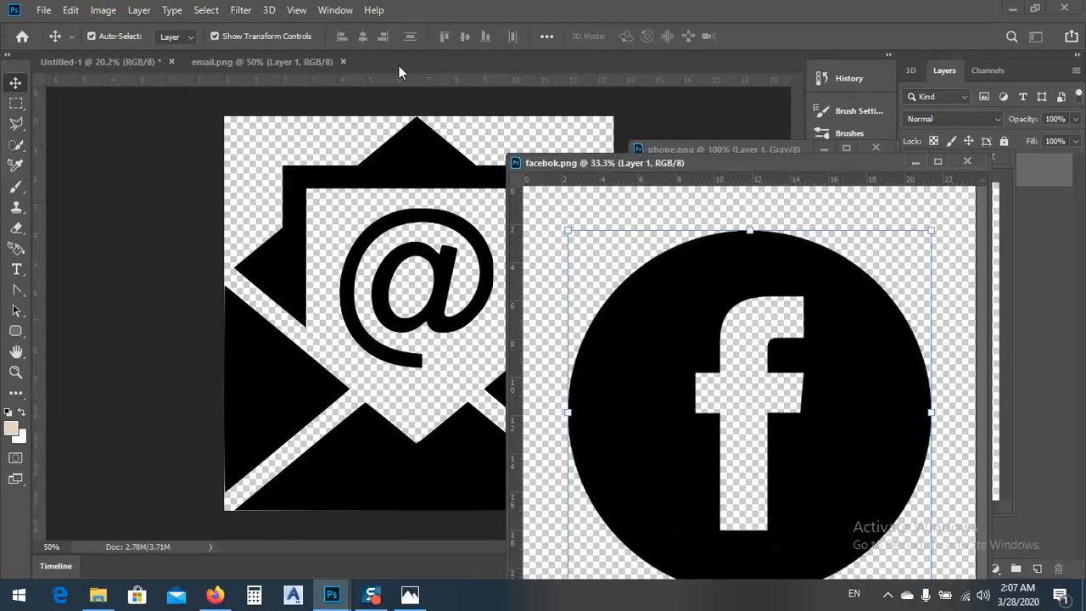
drag(254, 62, 382, 154)
Copy the email and Facebook icons onto the brochure and close their source images
drag(476, 384, 248, 392)
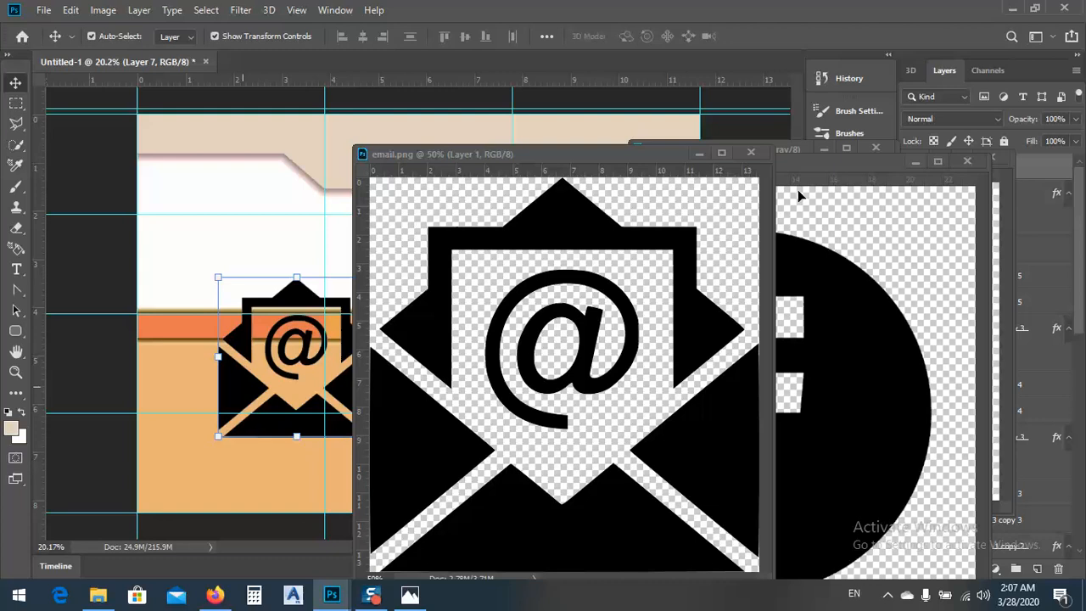
click(751, 154)
drag(855, 345, 396, 296)
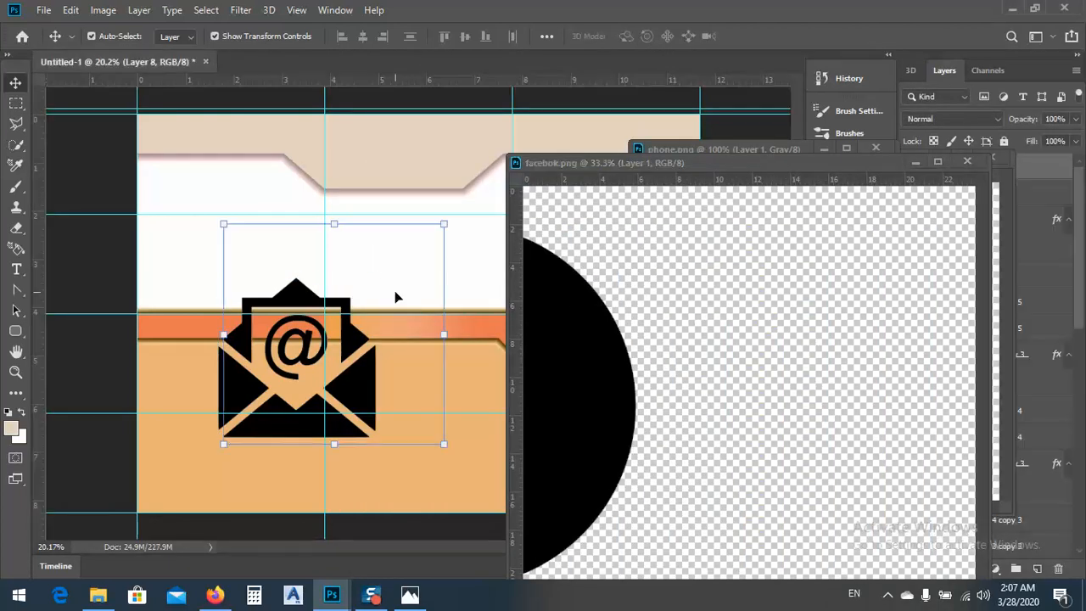
click(964, 162)
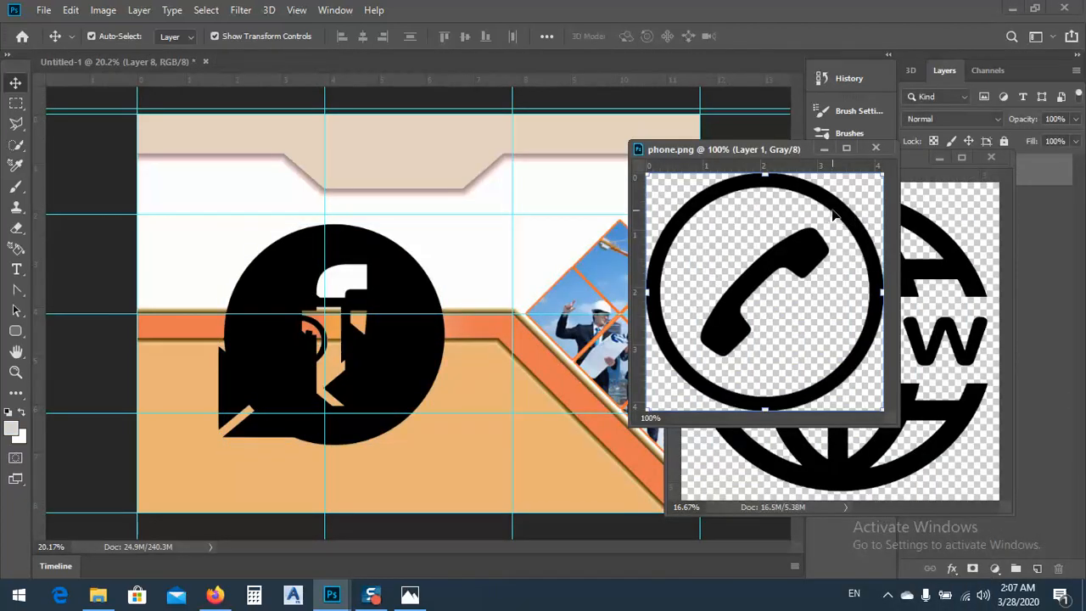
Copy the phone and www icons onto the brochure and close their source images
drag(834, 215, 486, 216)
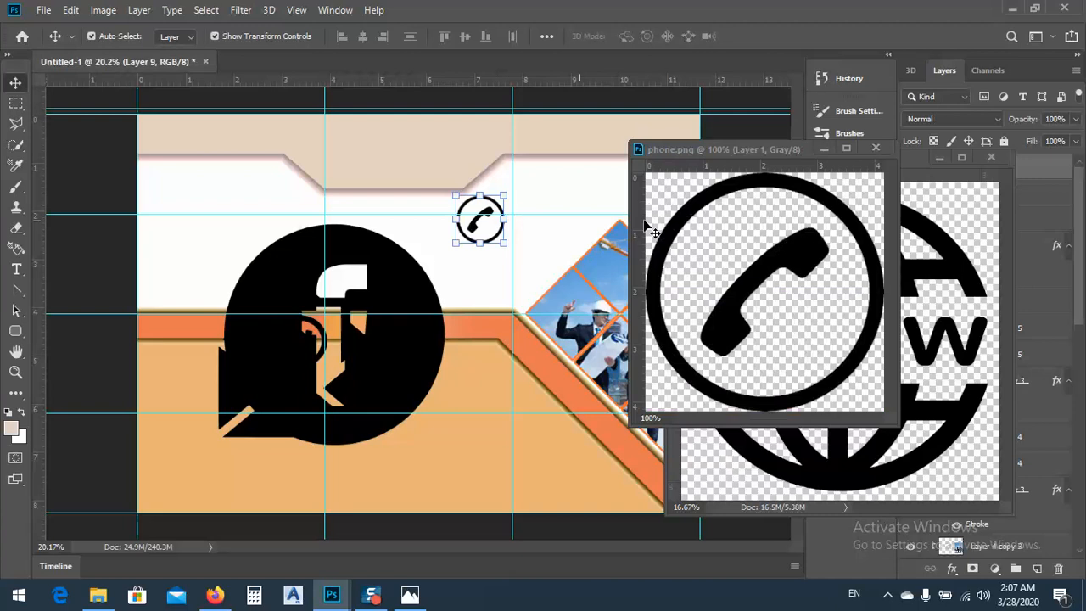
click(876, 149)
drag(806, 280, 704, 299)
click(991, 158)
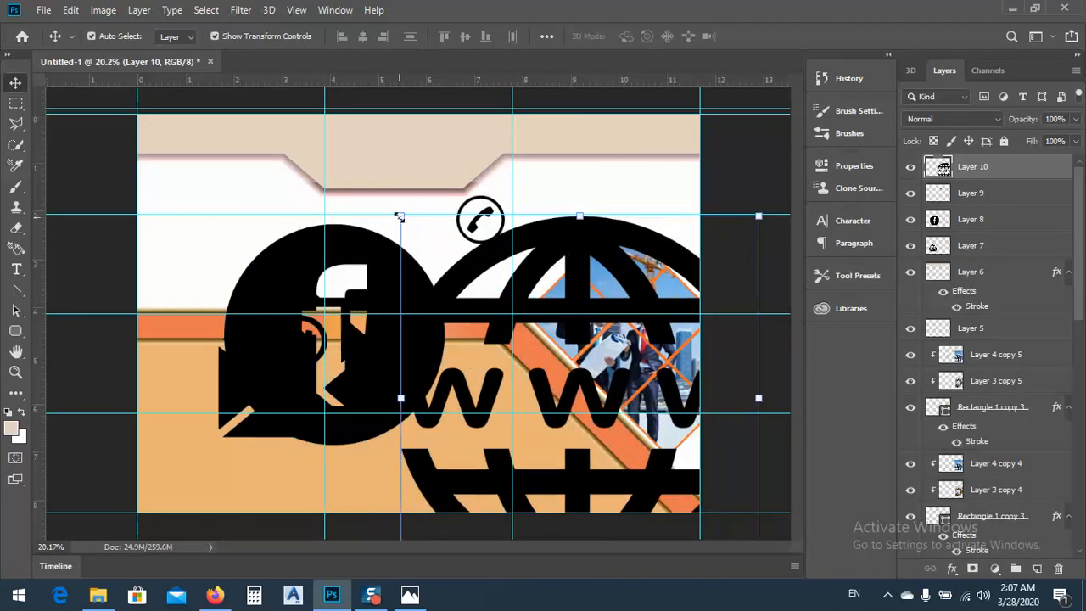
Scale the www globe icon down to about 1 inch wide and place it on the light orange area below the diagonal band
drag(400, 217, 556, 407)
drag(582, 433, 549, 446)
key(Return)
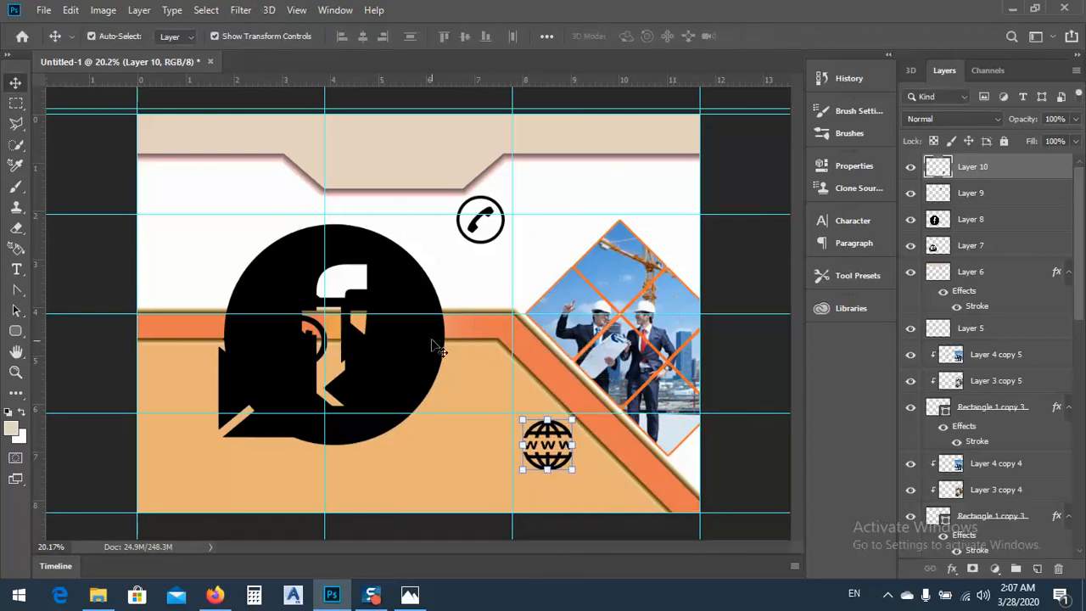
Scale the Facebook icon to about 23.6% beside the orange band's bend, and shrink the email icon to about 0.5 inch near the page's lower edge
click(433, 346)
drag(224, 221, 519, 380)
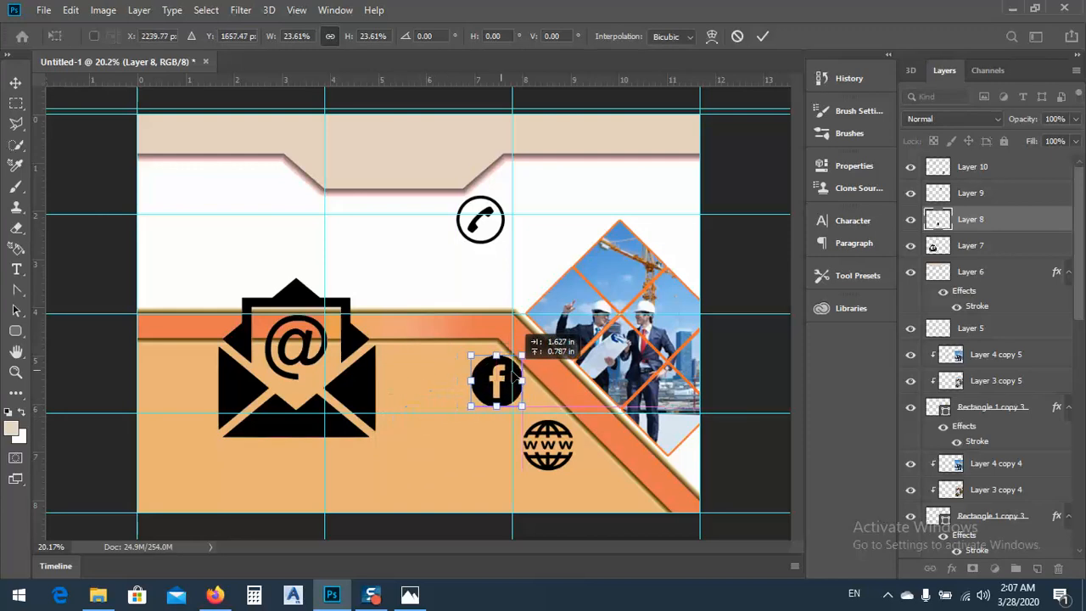
key(Return)
click(236, 379)
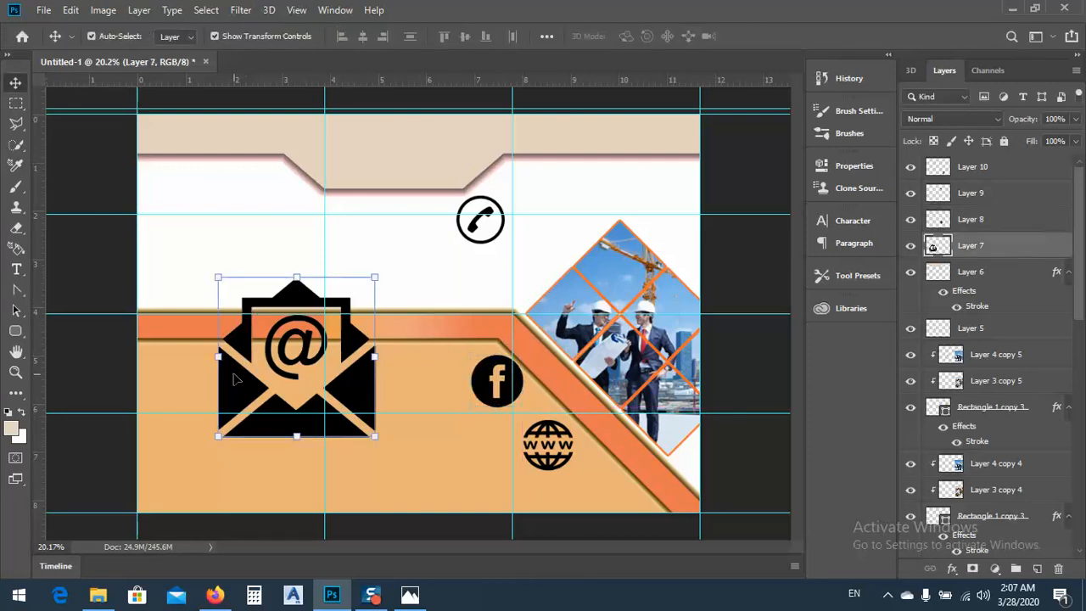
drag(218, 280, 420, 471)
key(Return)
Scale the phone icon to about 43% and place it on the light orange area near the start of the middle column
drag(481, 236, 353, 377)
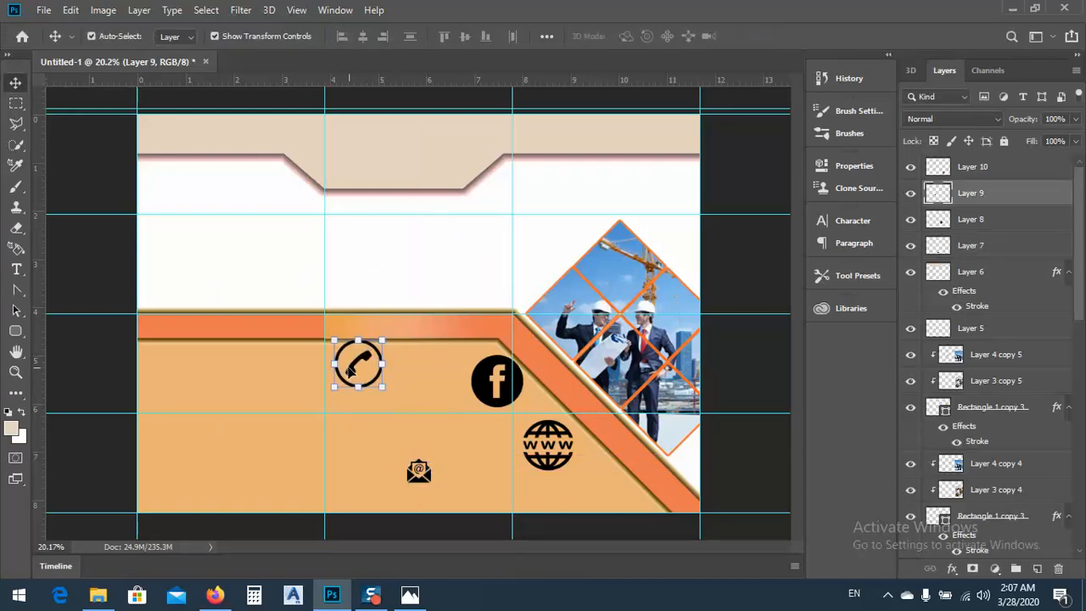
scroll(353, 377, up, 5)
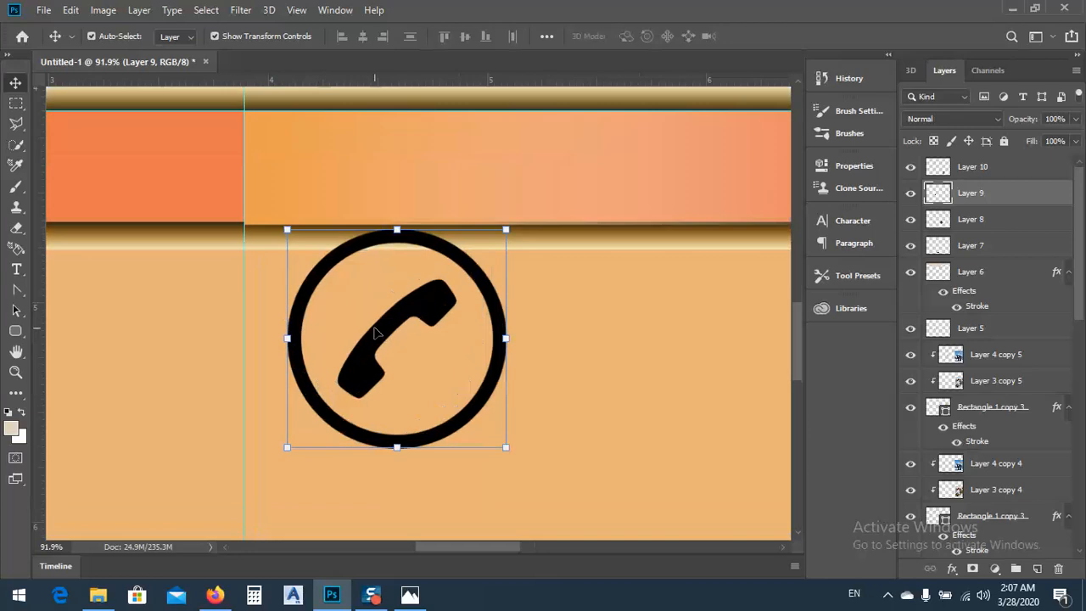
drag(374, 328, 366, 370)
drag(496, 489, 371, 364)
drag(327, 322, 403, 448)
scroll(363, 328, down, 1)
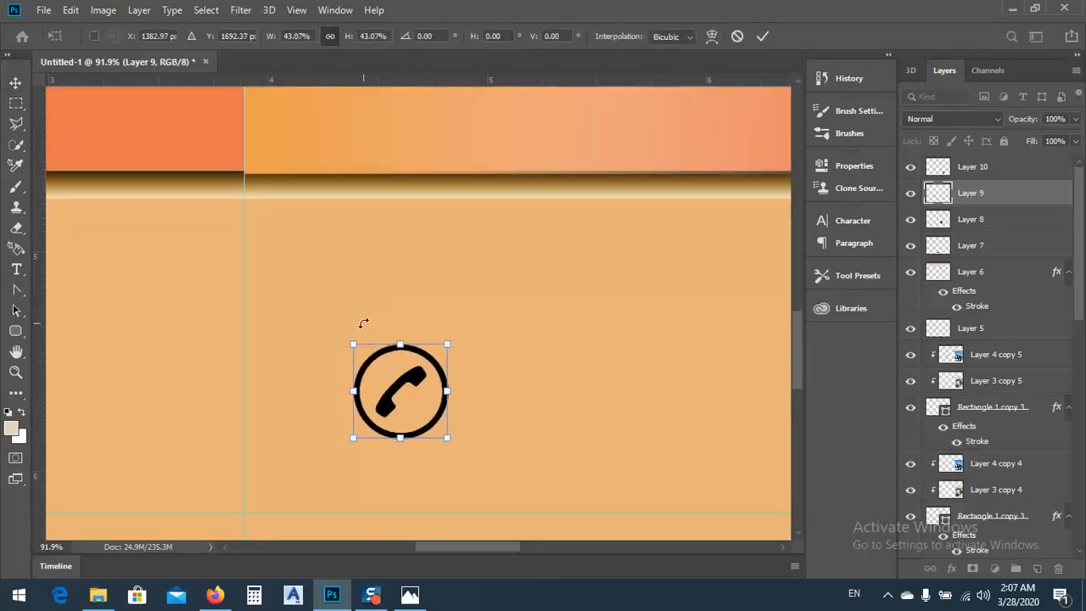
scroll(363, 327, down, 4)
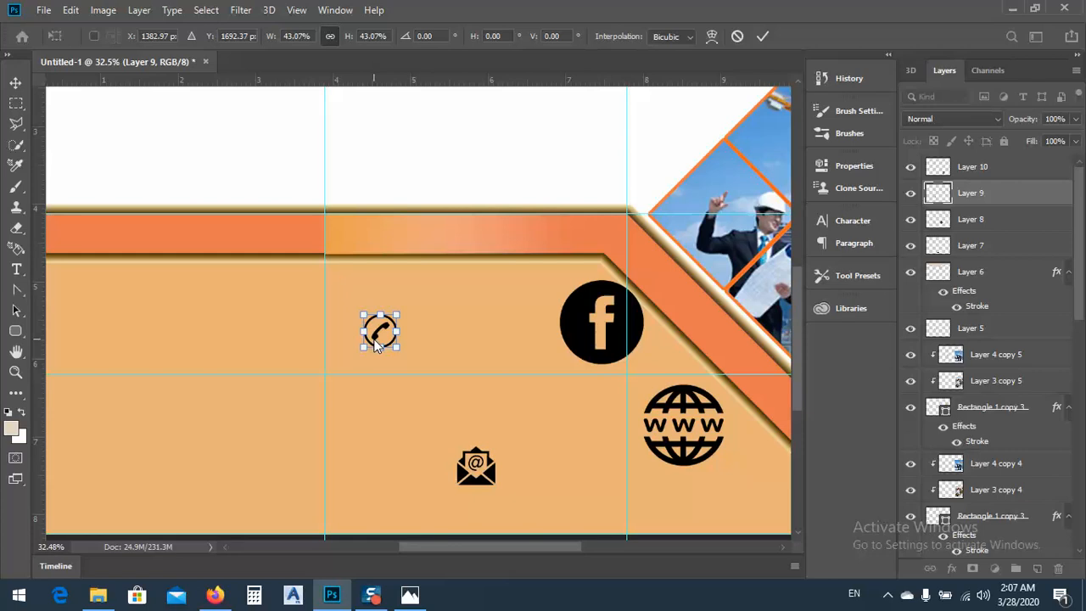
scroll(380, 342, down, 2)
scroll(381, 333, up, 3)
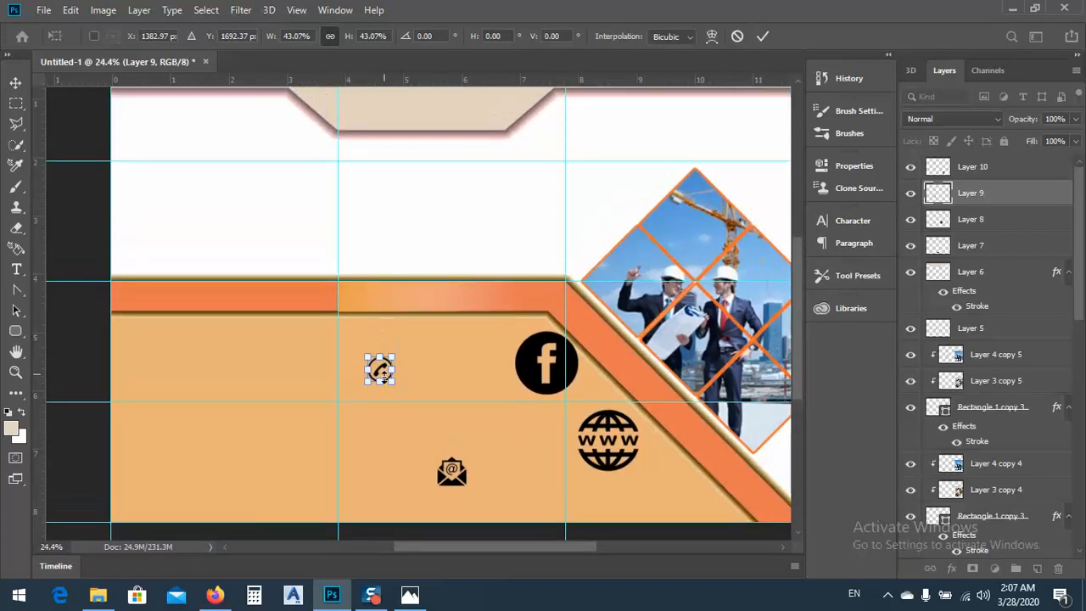
scroll(382, 373, up, 2)
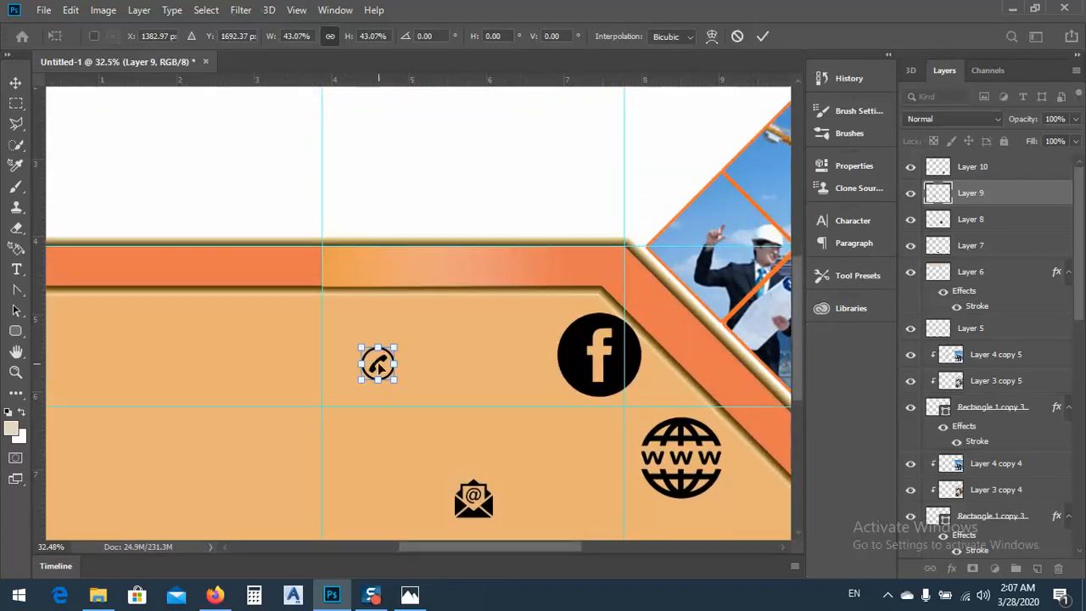
key(Return)
drag(380, 366, 362, 358)
click(591, 367)
drag(609, 335, 455, 396)
key(ctrl+z)
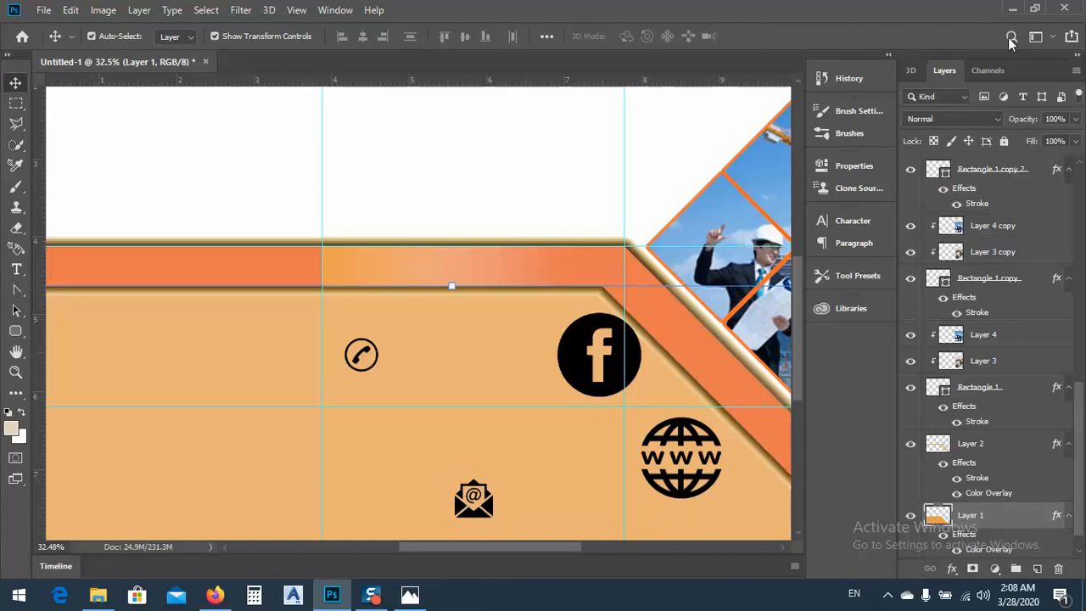
Lock the light orange background layer, and scale the Facebook icon to about 44% directly below the phone icon
click(1004, 142)
click(598, 365)
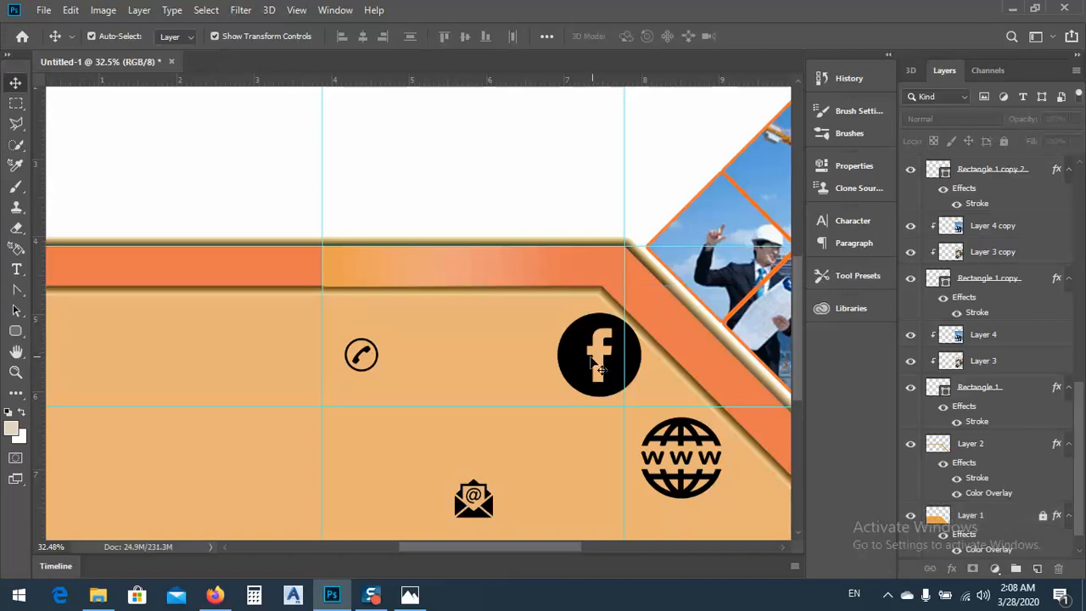
drag(581, 363, 368, 435)
drag(426, 465, 372, 431)
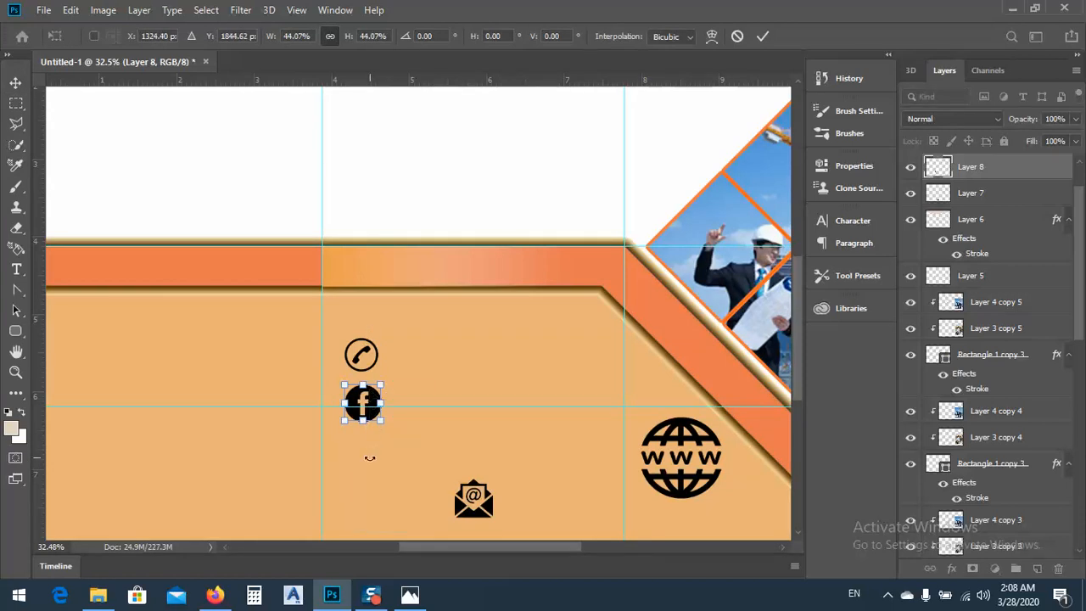
scroll(405, 294, down, 1)
scroll(406, 295, down, 1)
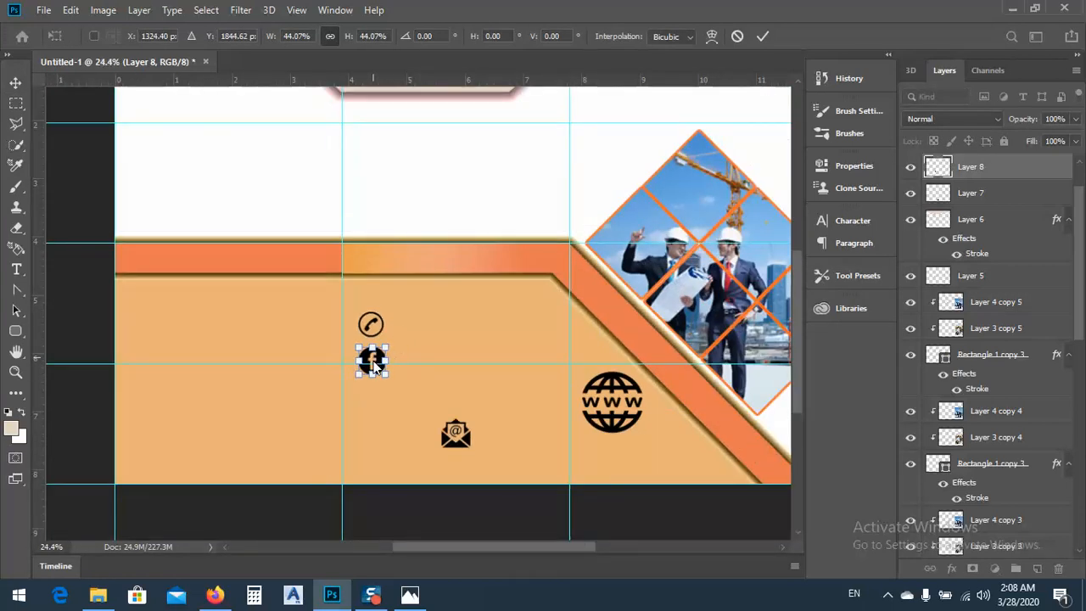
scroll(371, 359, up, 5)
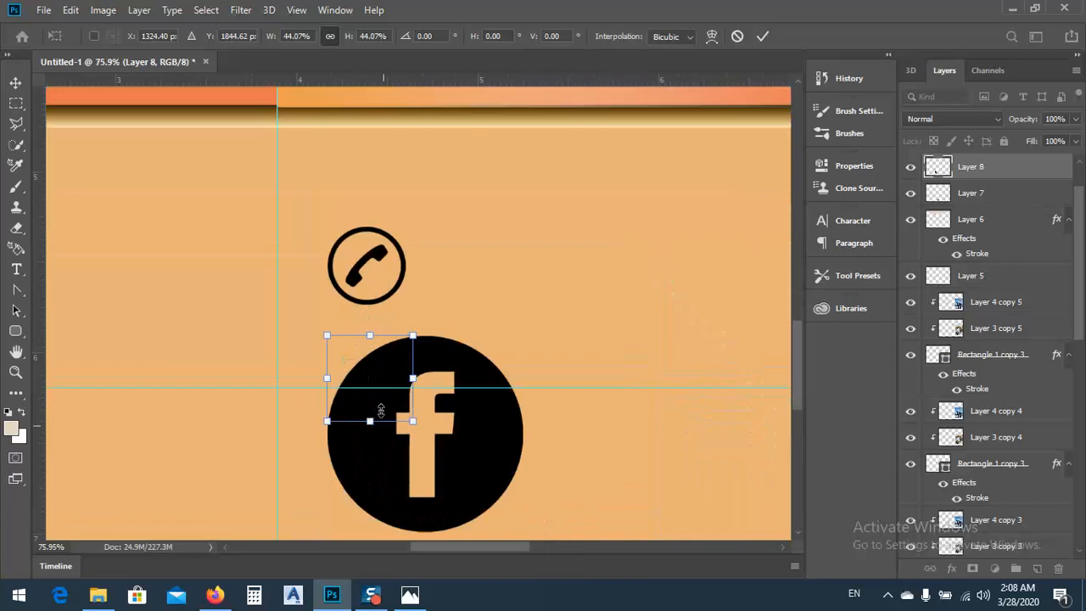
key(Return)
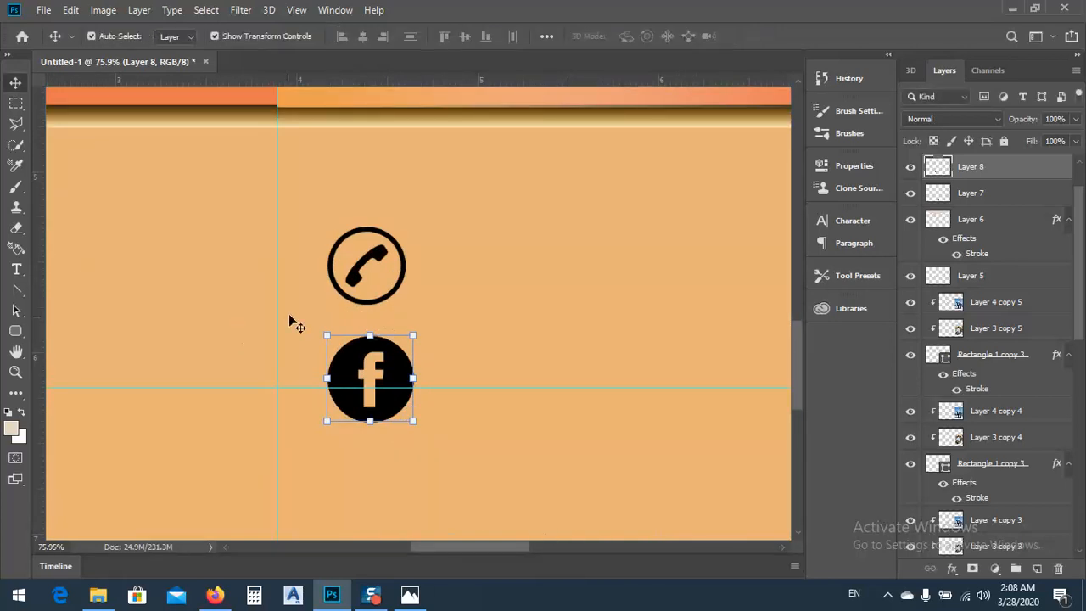
Add vertical guides at both sides of the phone icon and scale the Facebook icon to about 90.8% to fit between them
drag(38, 250, 326, 246)
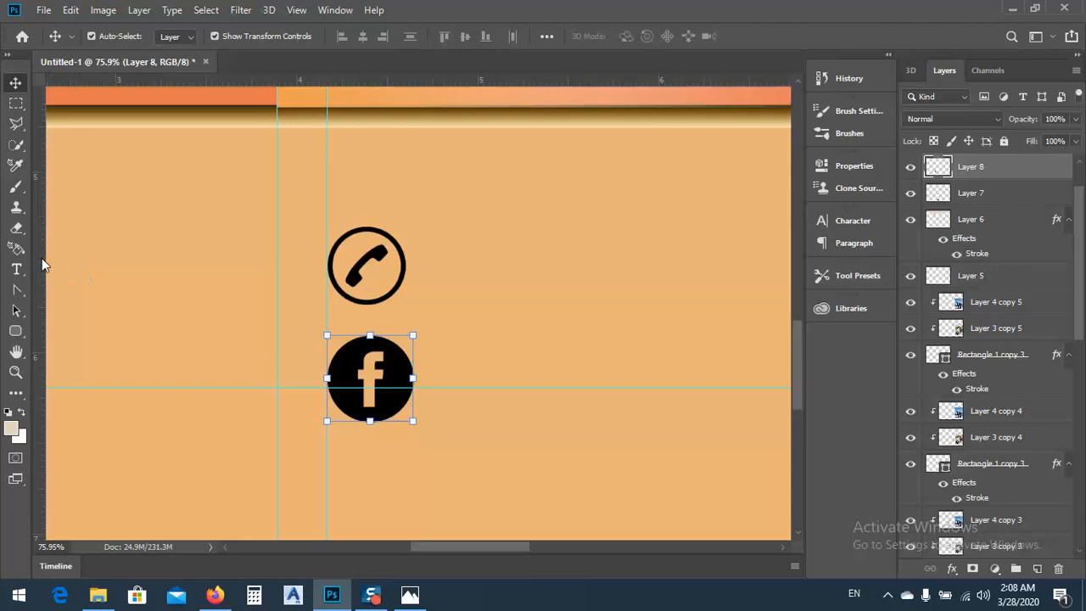
drag(37, 265, 406, 263)
drag(411, 417, 404, 413)
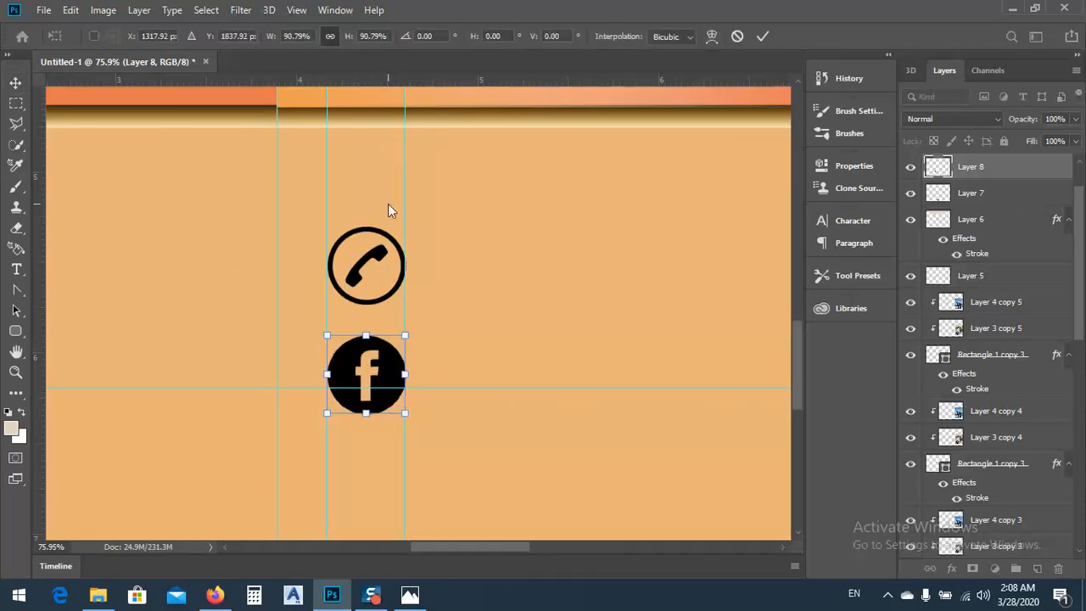
scroll(388, 208, down, 4)
key(Return)
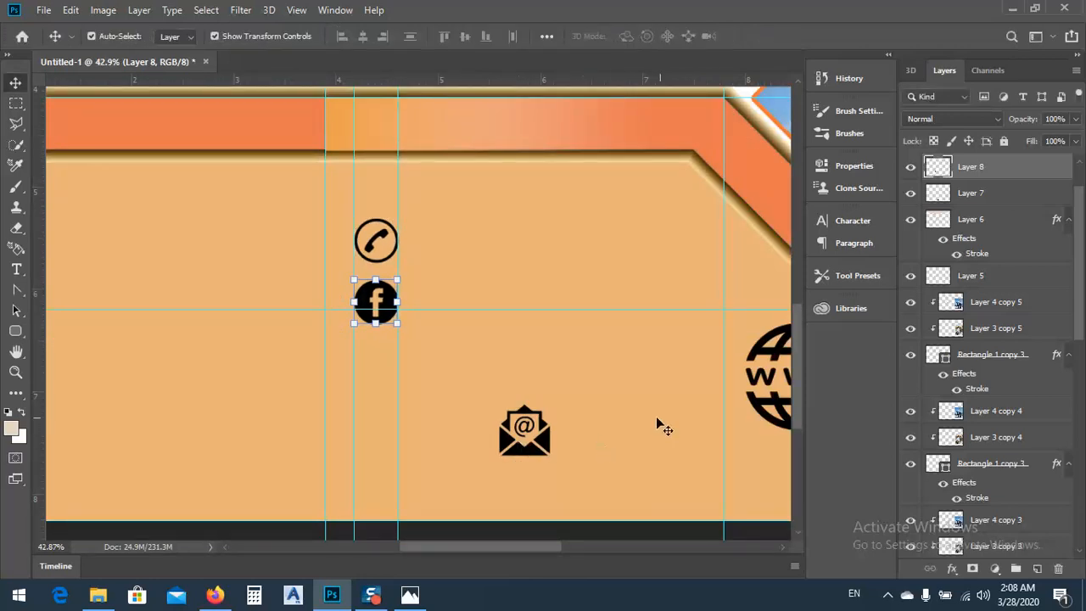
Place the email icon below the Facebook icon and scale it to about 86.7% to fit between the two icon guides
click(545, 442)
drag(537, 426, 445, 373)
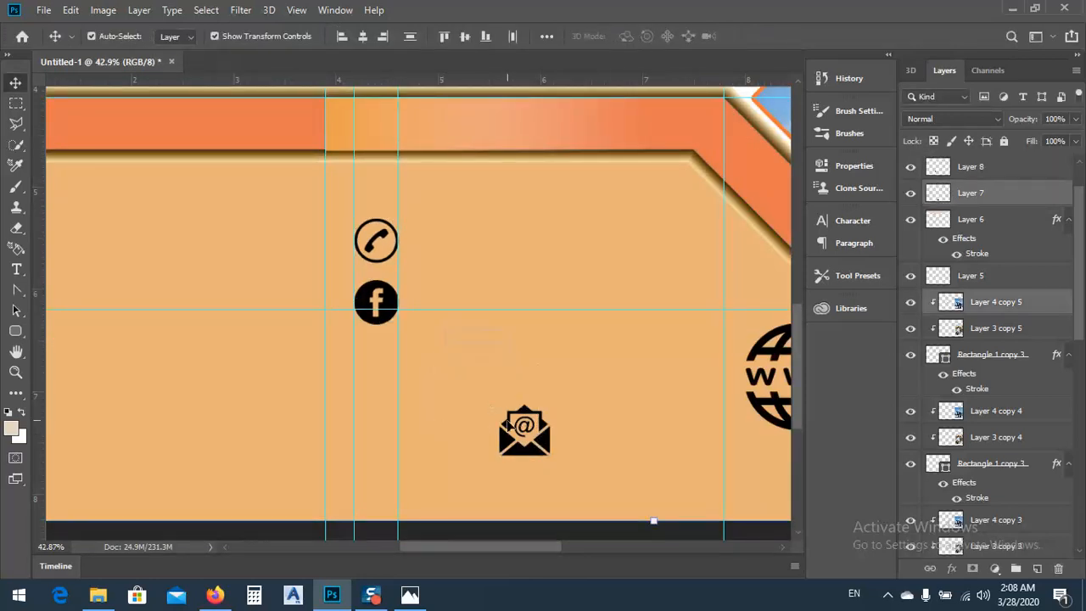
click(509, 441)
drag(507, 443, 396, 376)
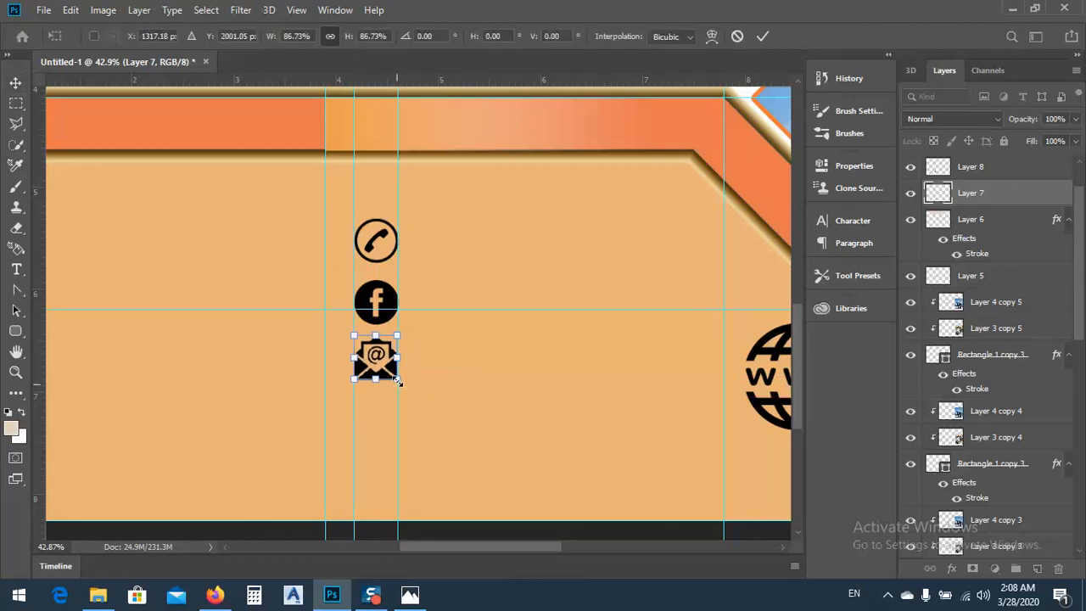
scroll(396, 378, up, 3)
scroll(394, 459, up, 7)
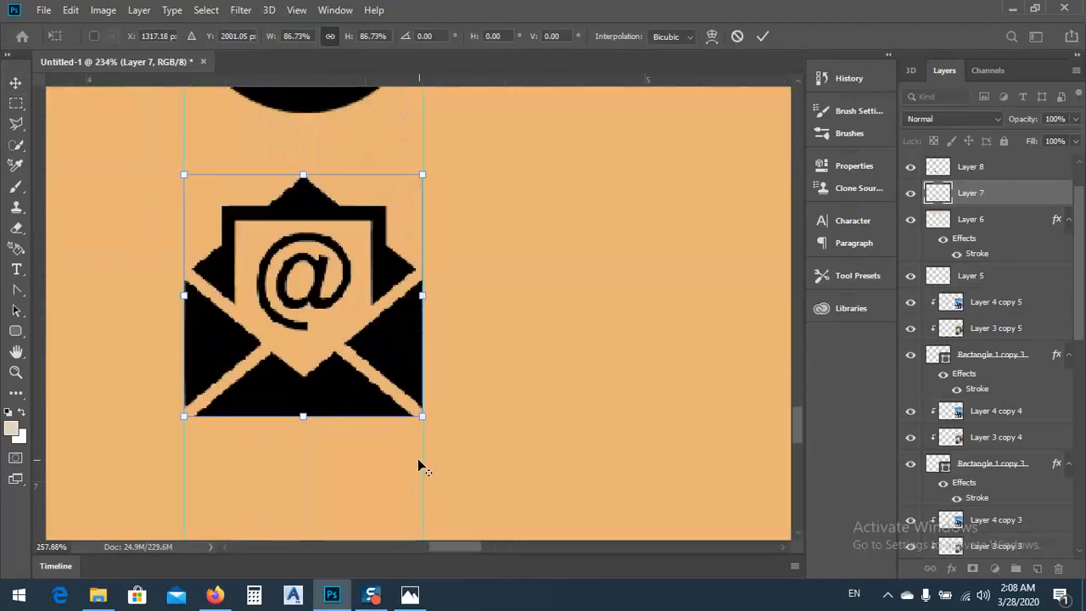
scroll(358, 320, down, 8)
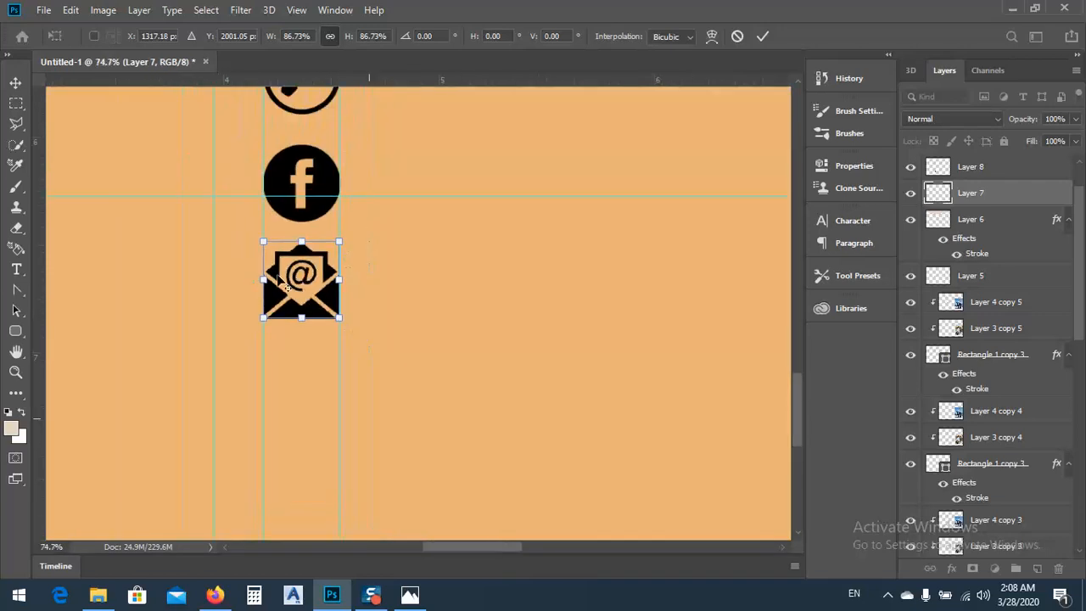
key(Return)
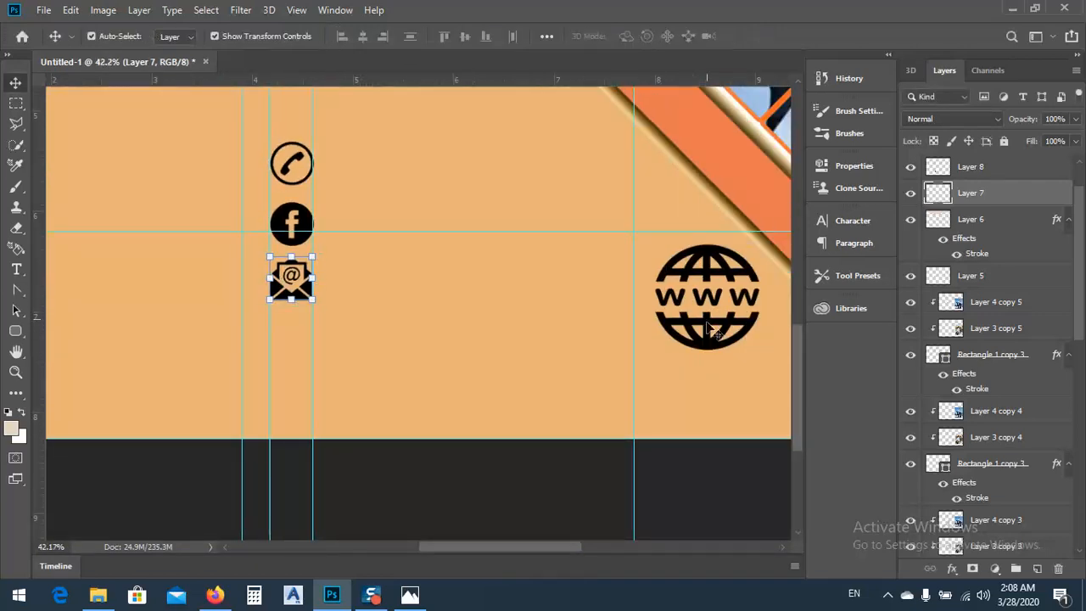
Place the www globe icon below the email icon and shrink it to the width between the two icon guides
click(707, 323)
drag(707, 265, 325, 341)
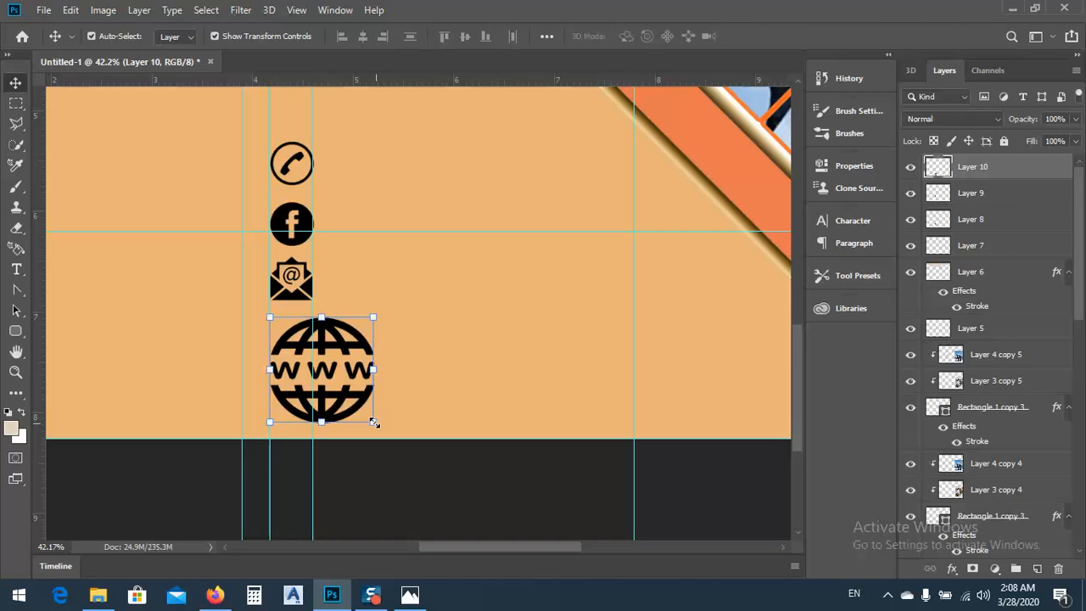
drag(374, 423, 310, 357)
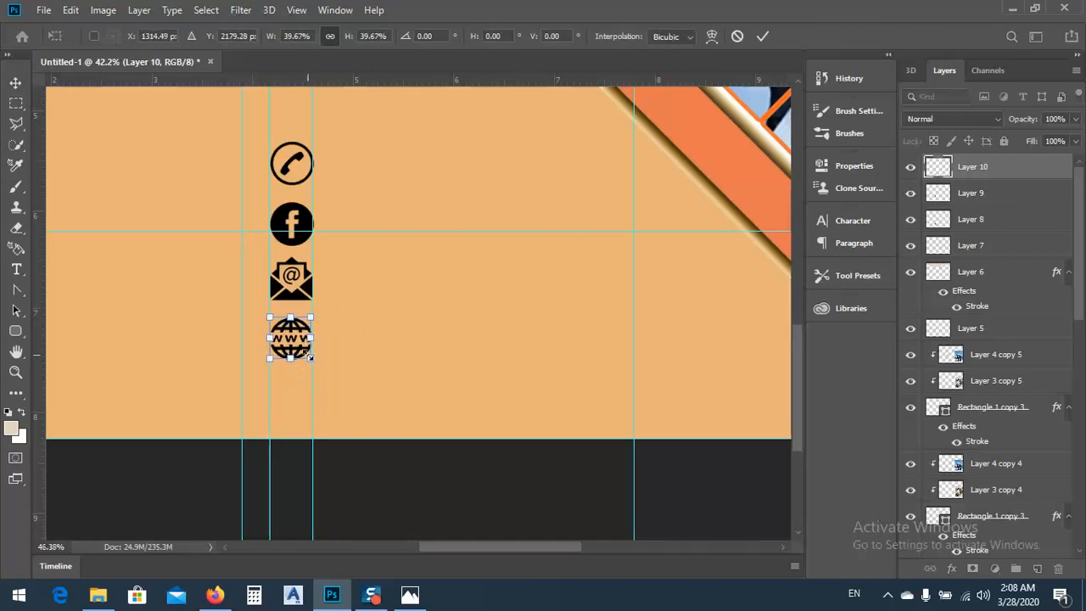
scroll(311, 357, up, 5)
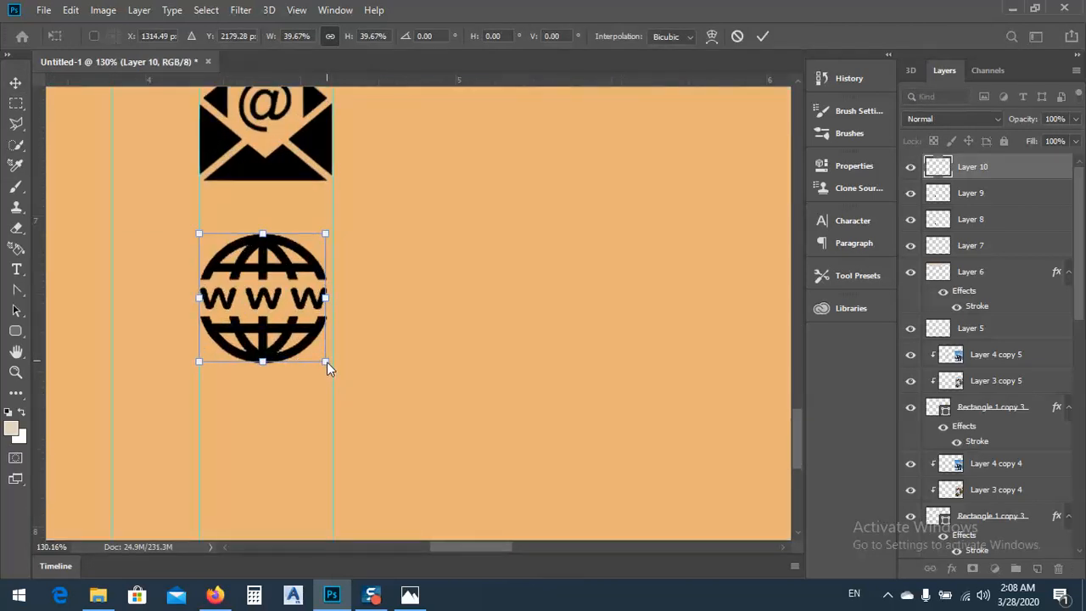
drag(326, 363, 329, 368)
key(Return)
scroll(336, 356, down, 4)
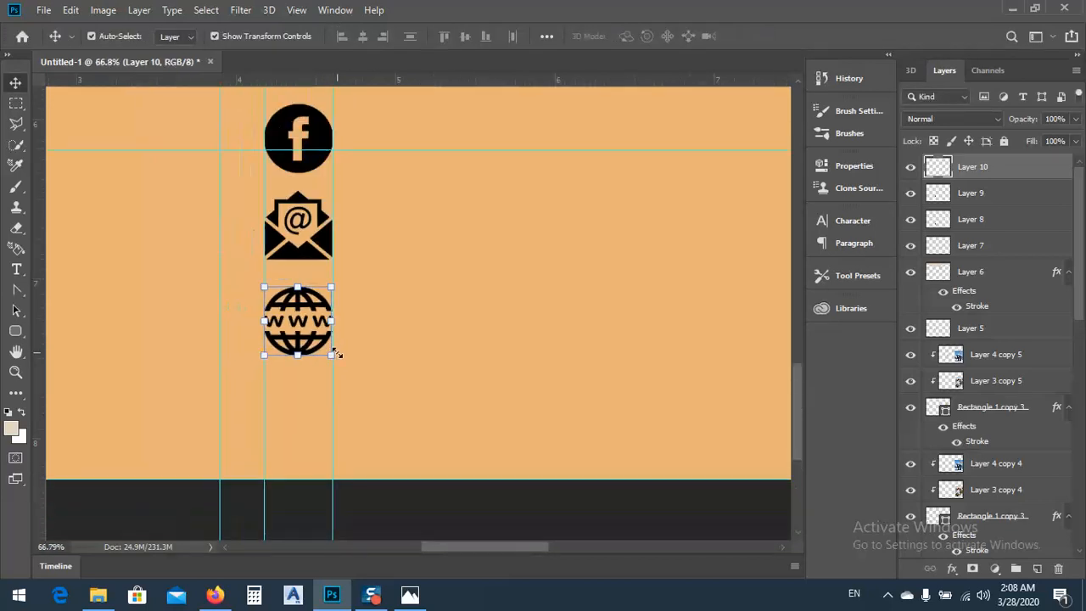
scroll(336, 356, down, 5)
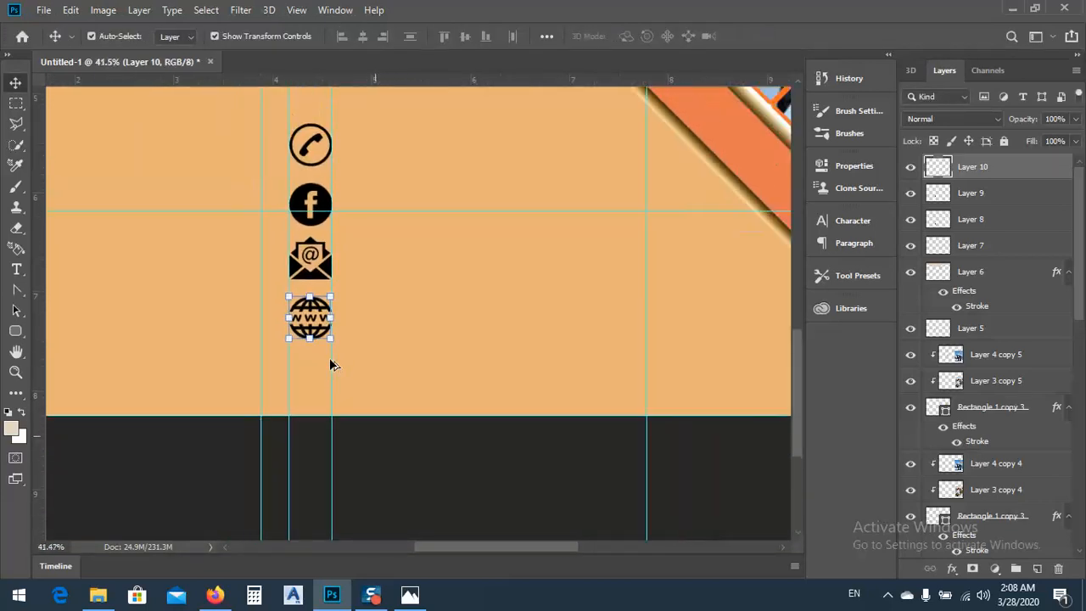
scroll(331, 363, down, 1)
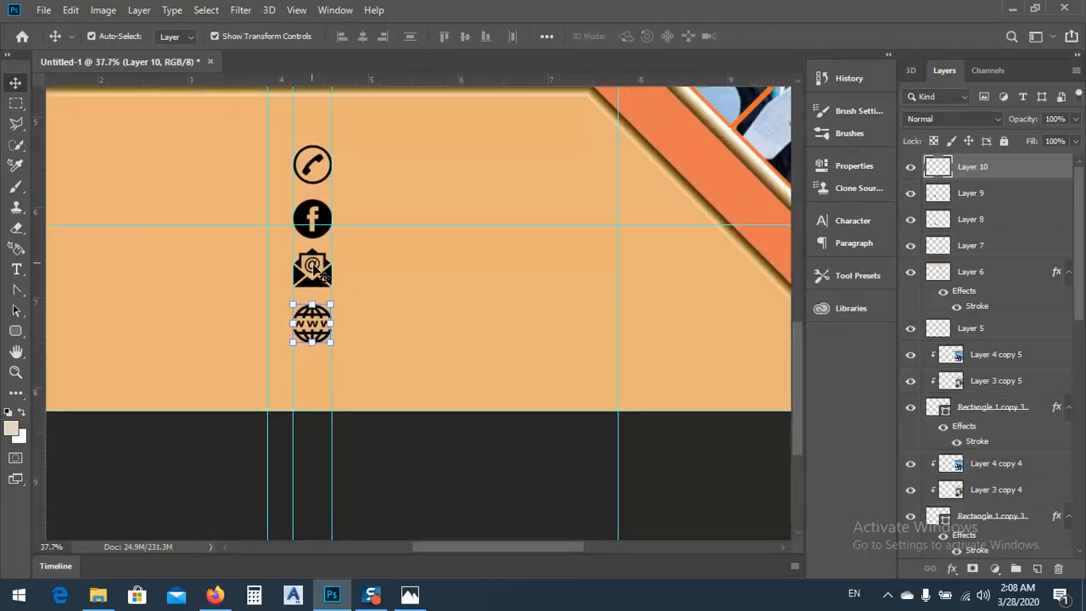
Nudge the lower contact icons down slightly to even out the vertical spacing of the icon column
click(313, 265)
key(shift+Down)
key(shift+Down)
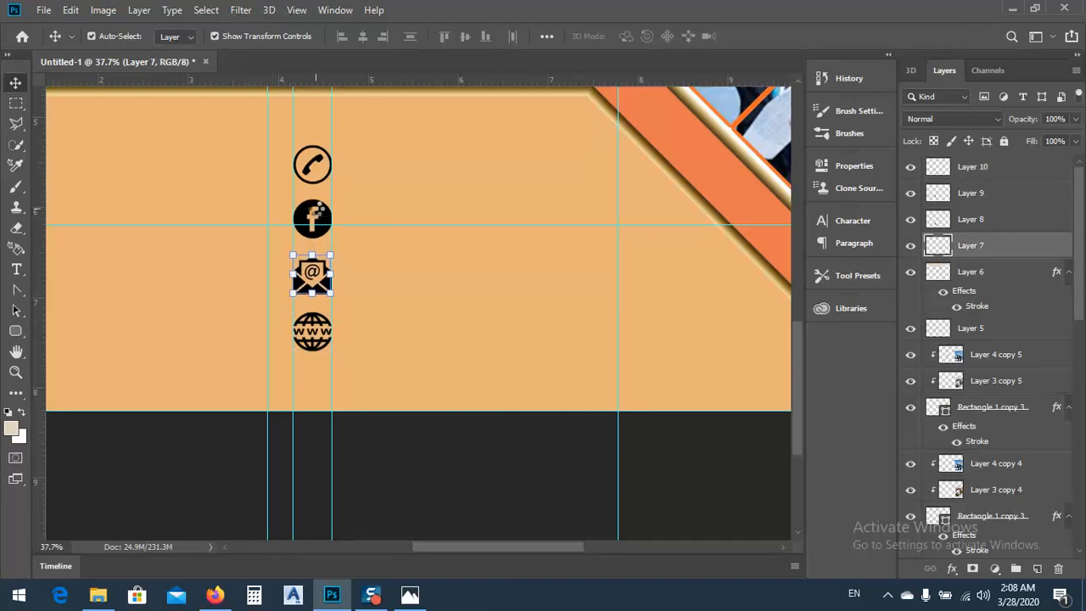
click(315, 222)
key(shift+Down)
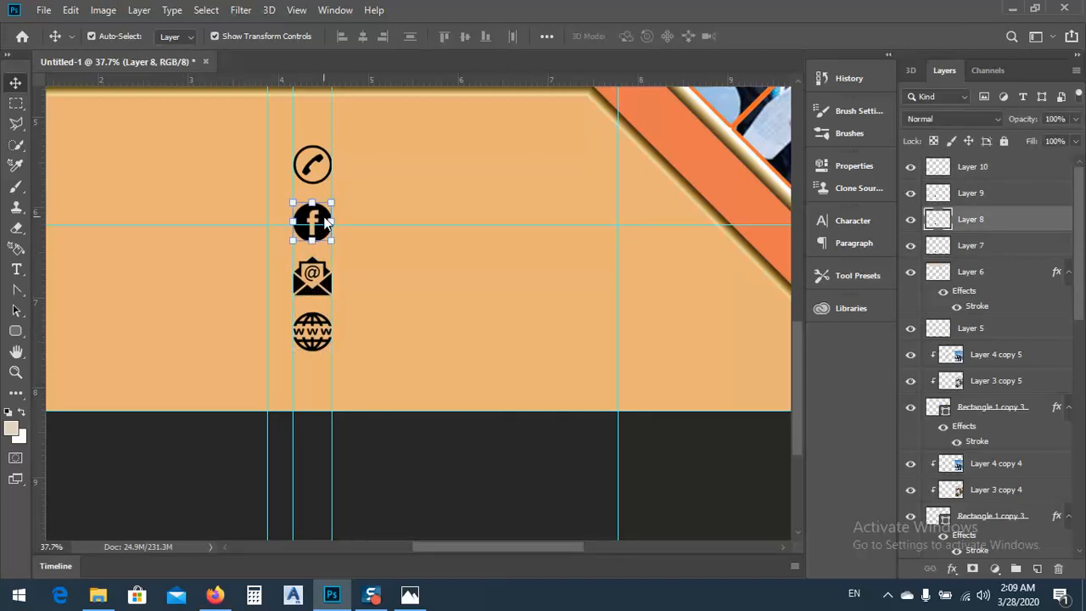
Add the contact phone number as 30 pt text beside the phone icon and duplicate it beside the Facebook icon
click(20, 270)
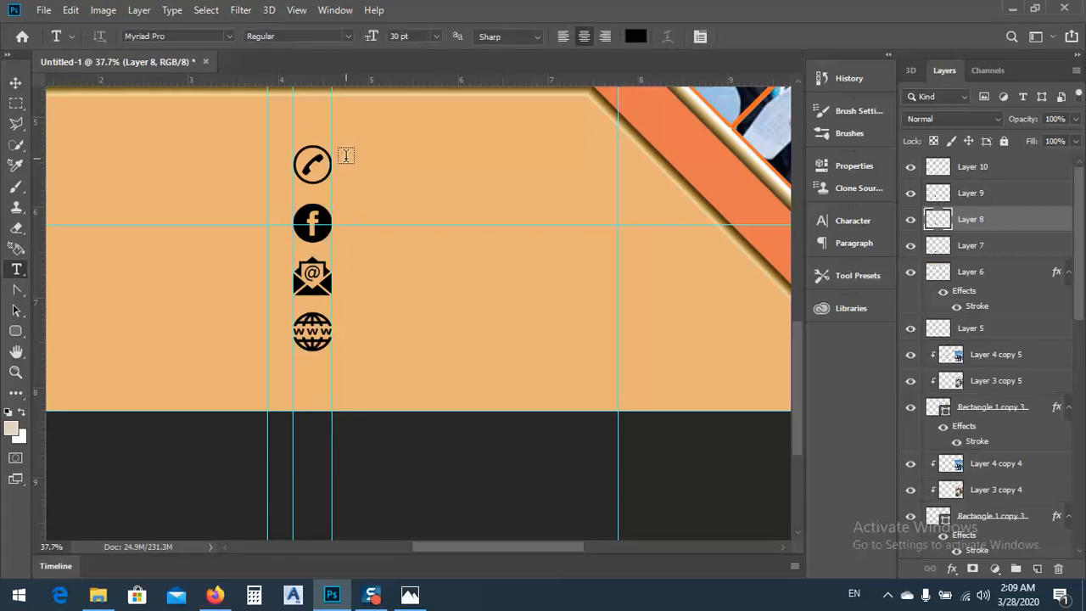
click(375, 174)
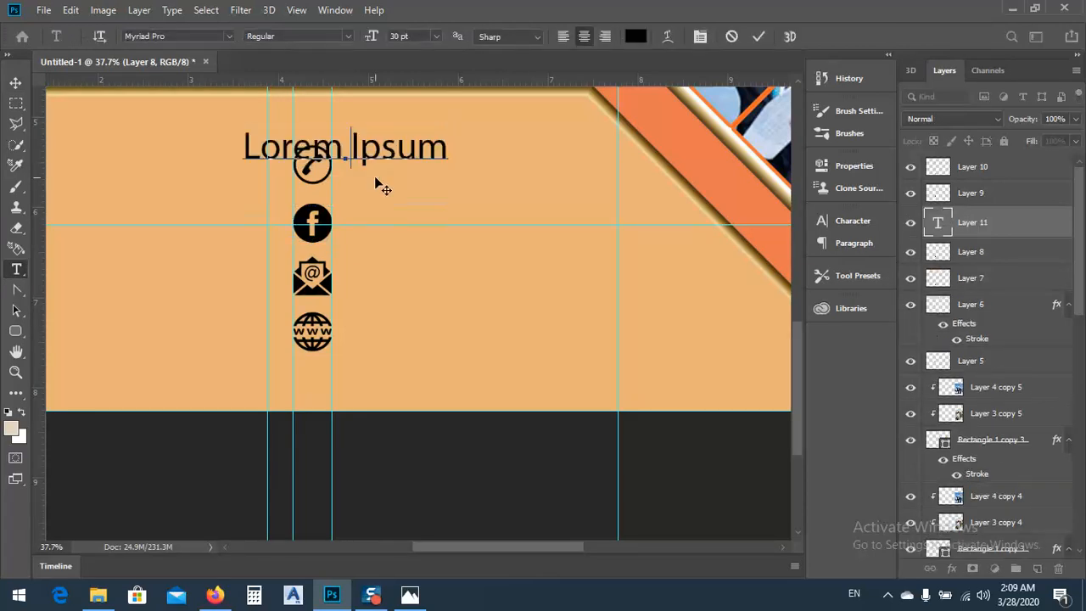
text(fs)
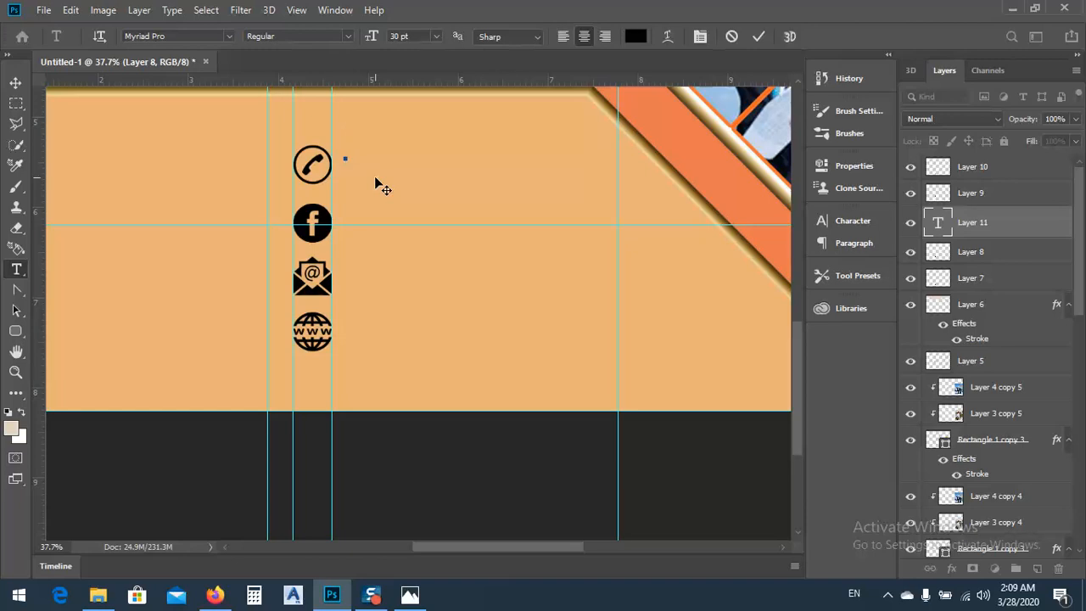
text(09)
key(BackSpace)
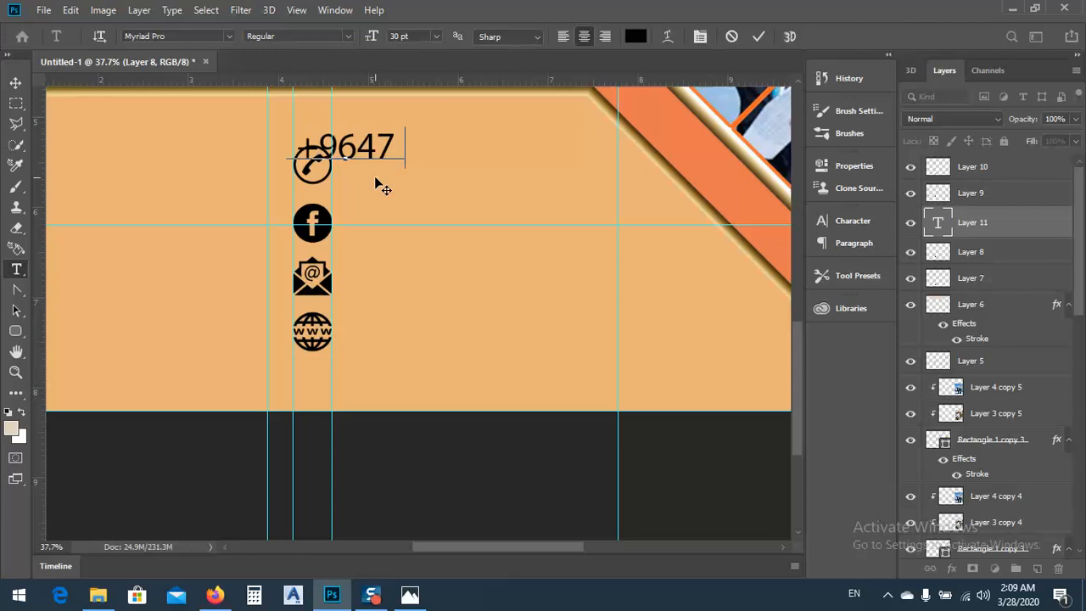
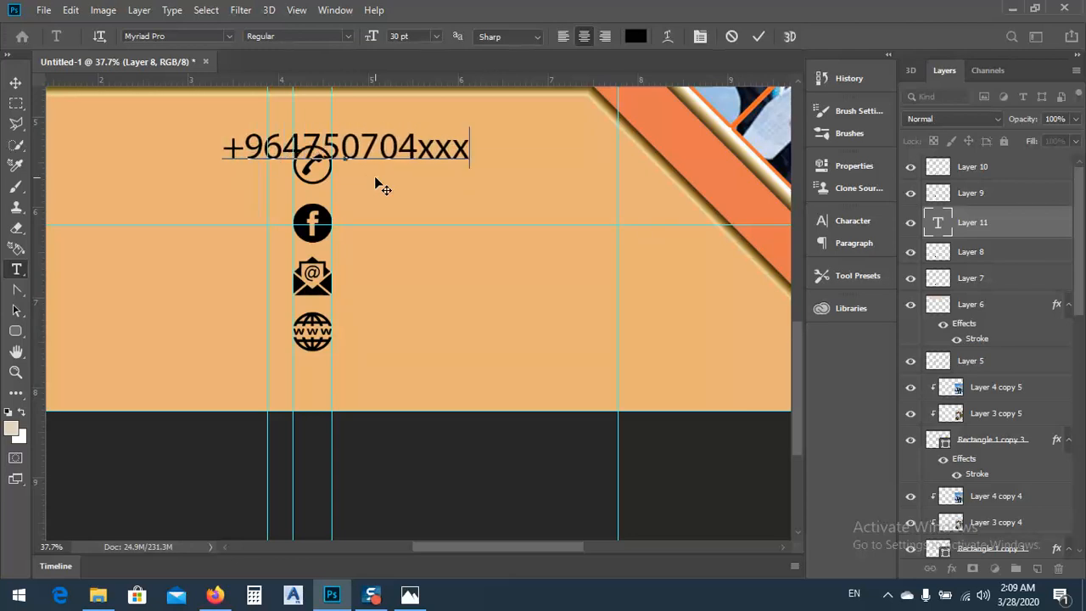
click(16, 85)
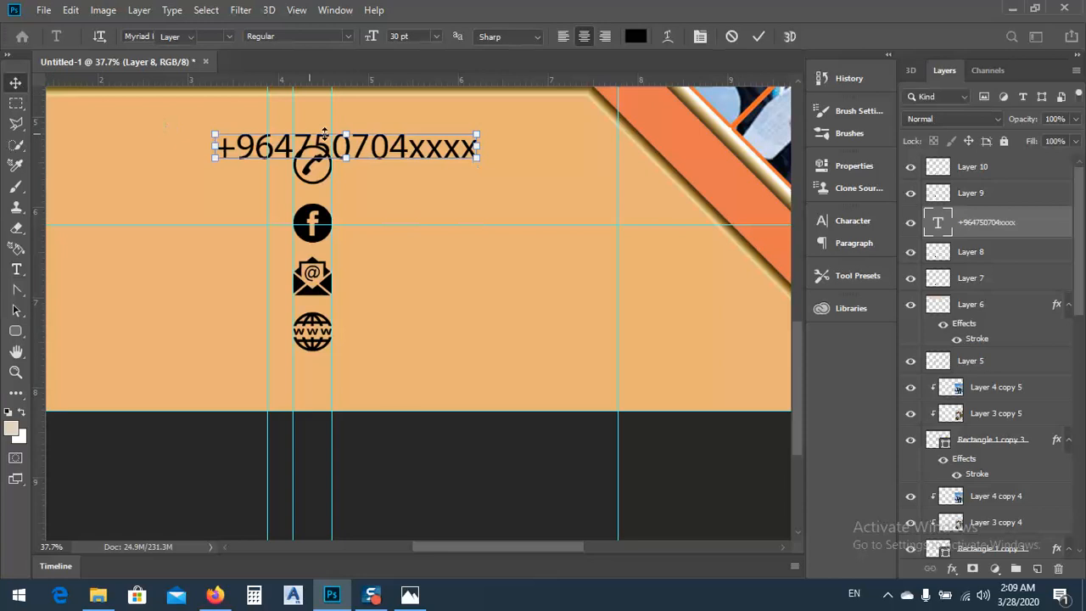
drag(435, 184, 374, 222)
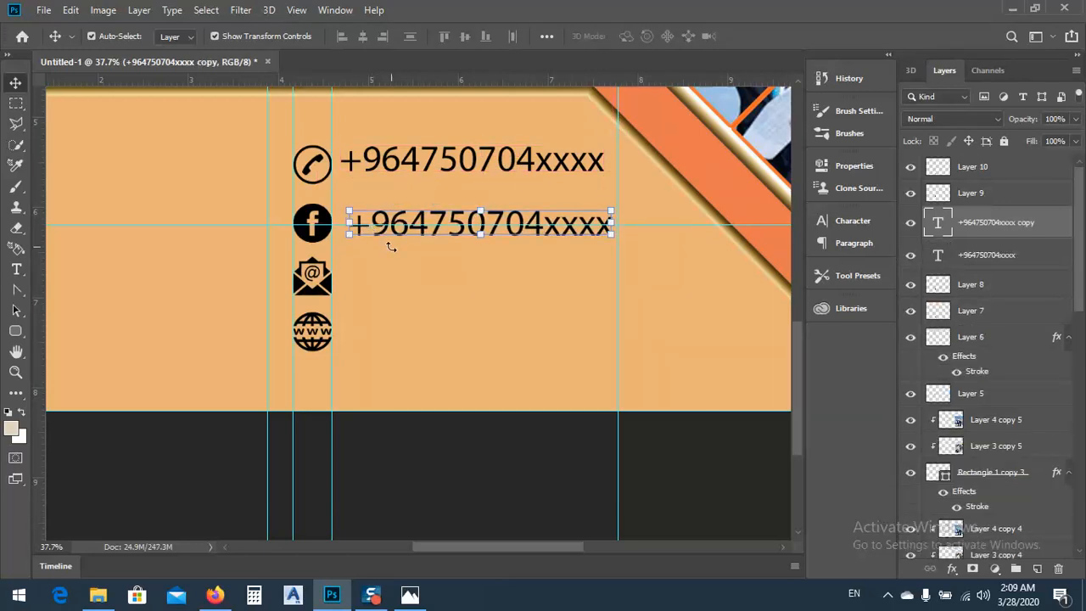
Nudge the duplicated phone number text slightly up and left beside the Facebook icon
key(Up)
key(Up)
key(Up)
key(Left)
key(Left)
key(Left)
key(Left)
key(Left)
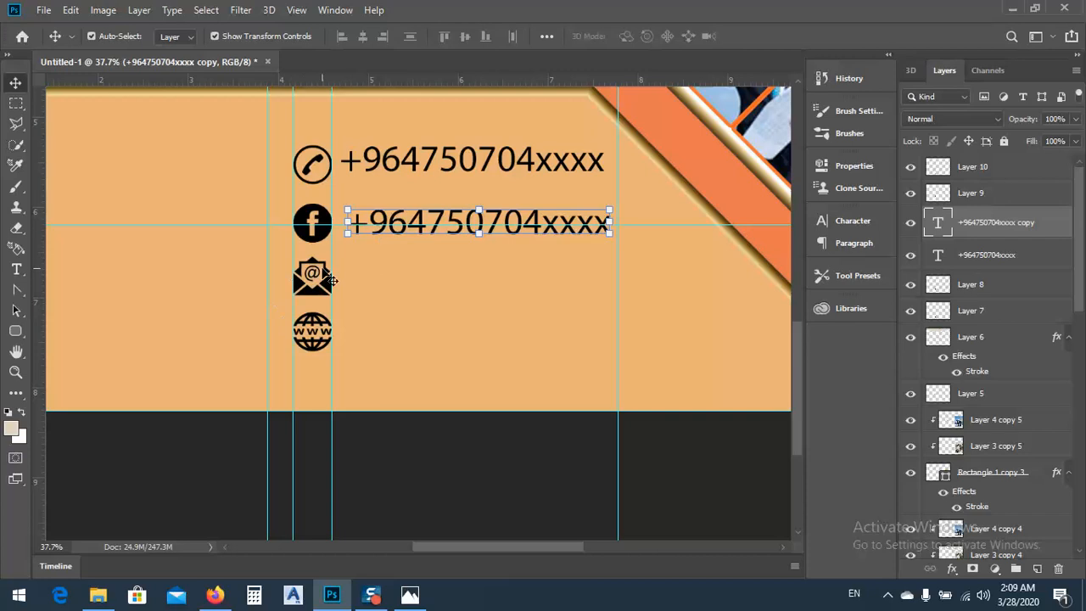
Swap the email and Facebook icons so the email icon sits directly below the phone icon, keeping both between the icon guides
click(307, 270)
shift+click(312, 227)
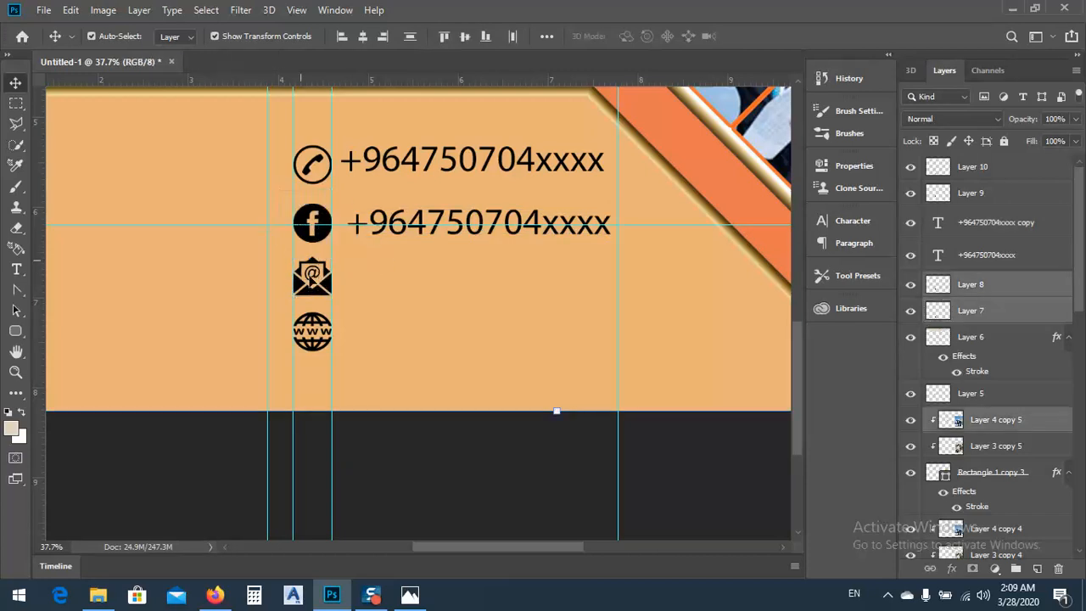
click(324, 293)
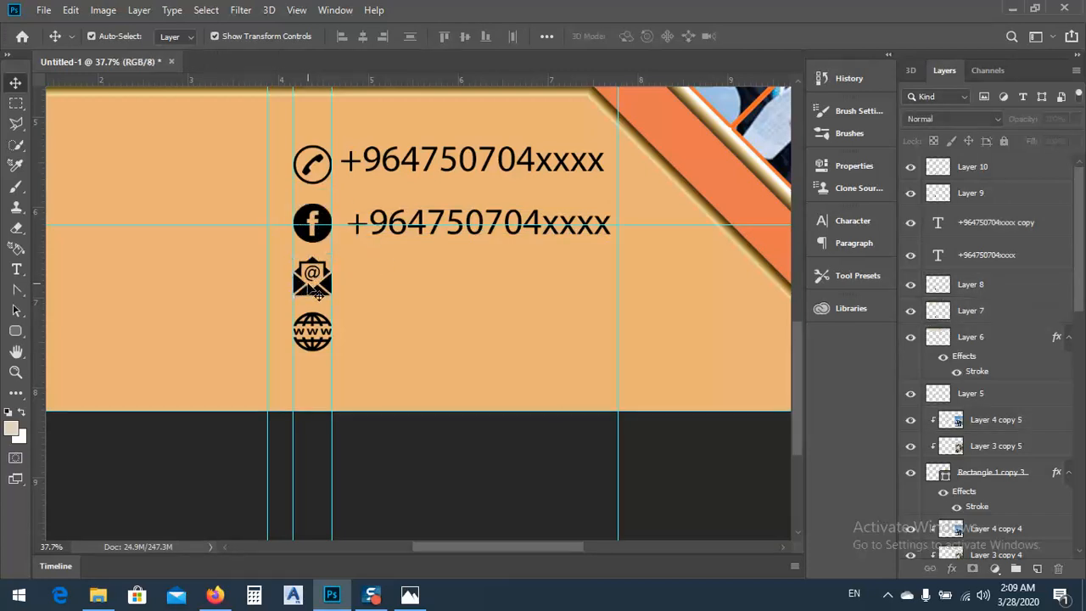
click(310, 292)
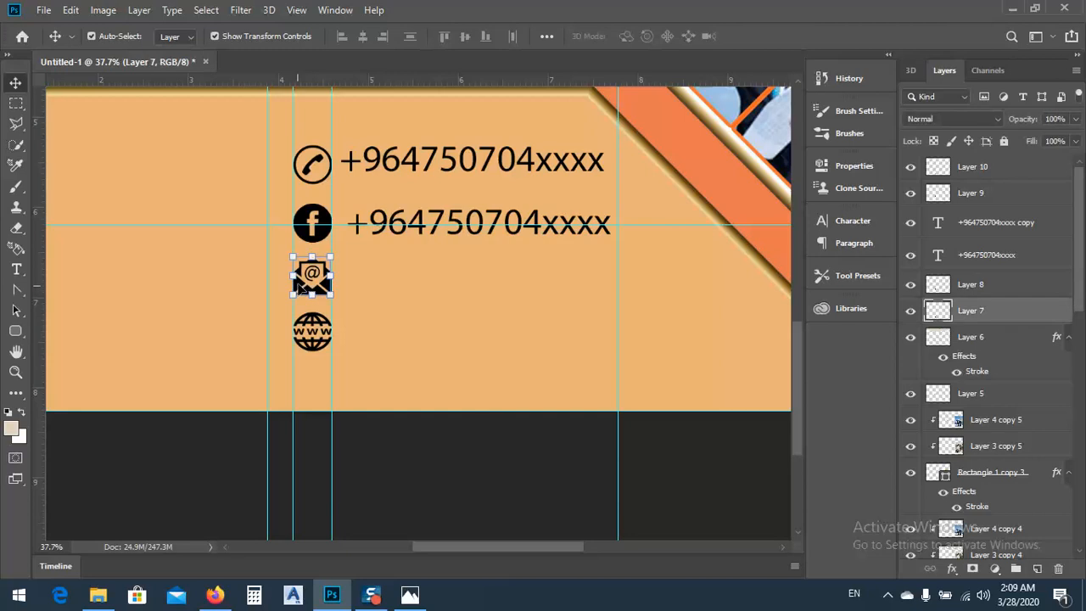
drag(301, 288, 245, 242)
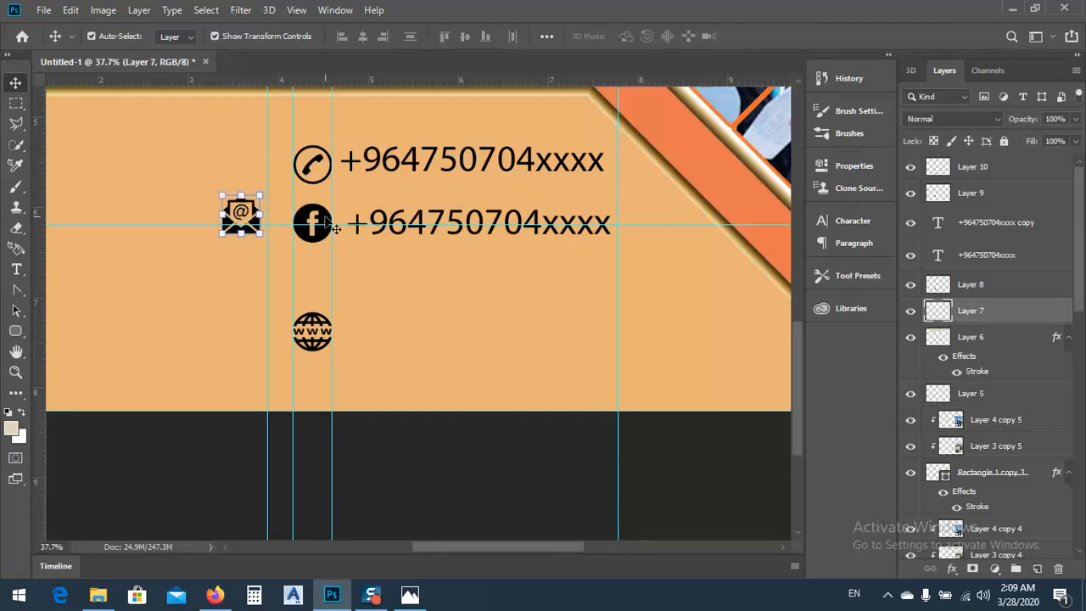
drag(335, 229, 293, 265)
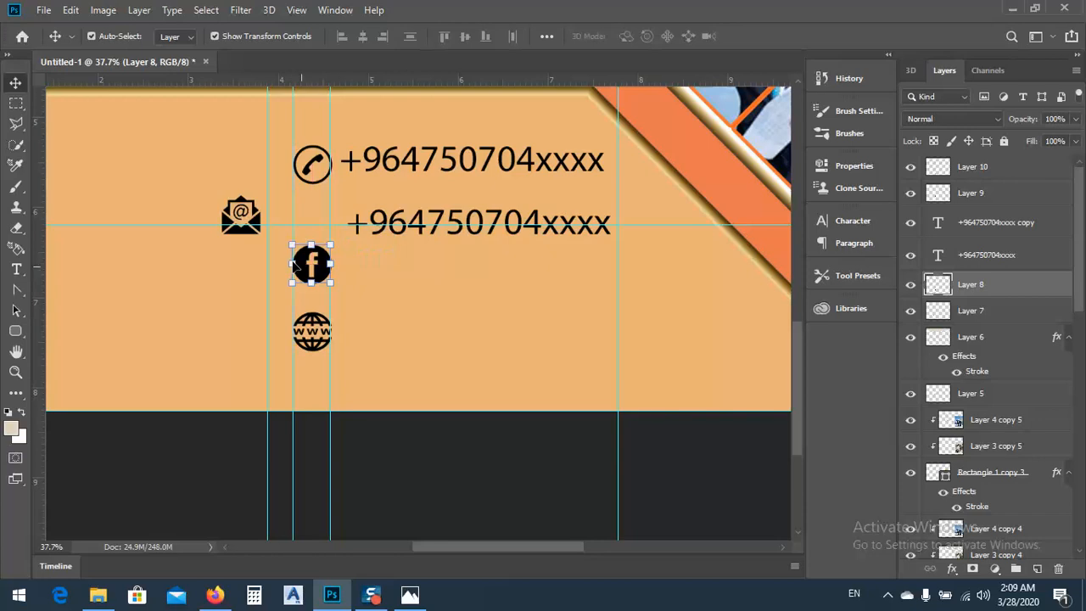
drag(246, 222, 307, 214)
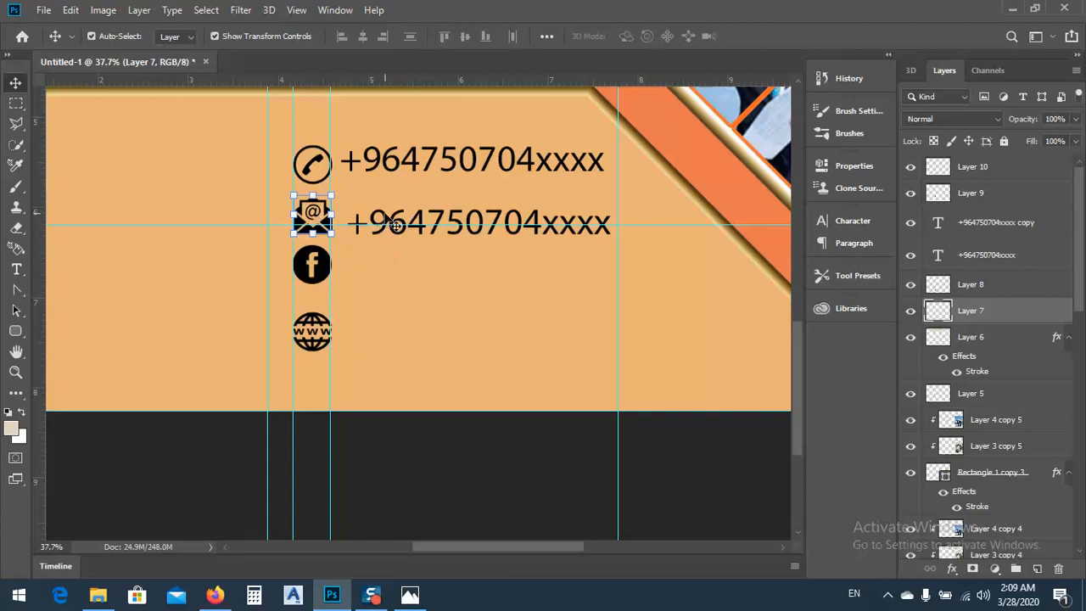
Replace the duplicated phone number beside the email icon with the contact's email address
click(386, 220)
click(16, 269)
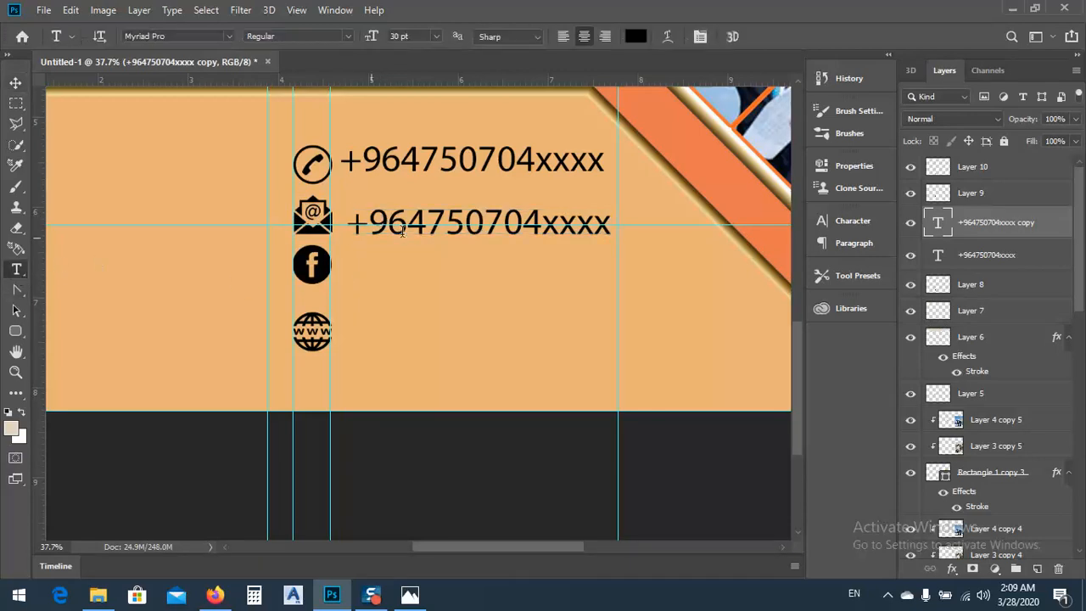
click(426, 224)
key(ctrl+a)
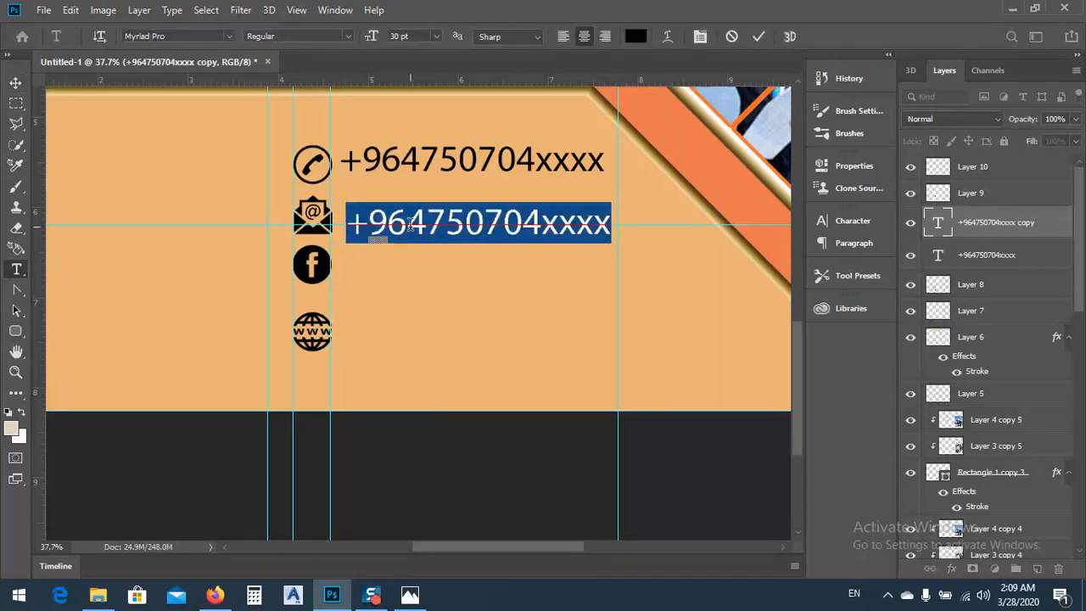
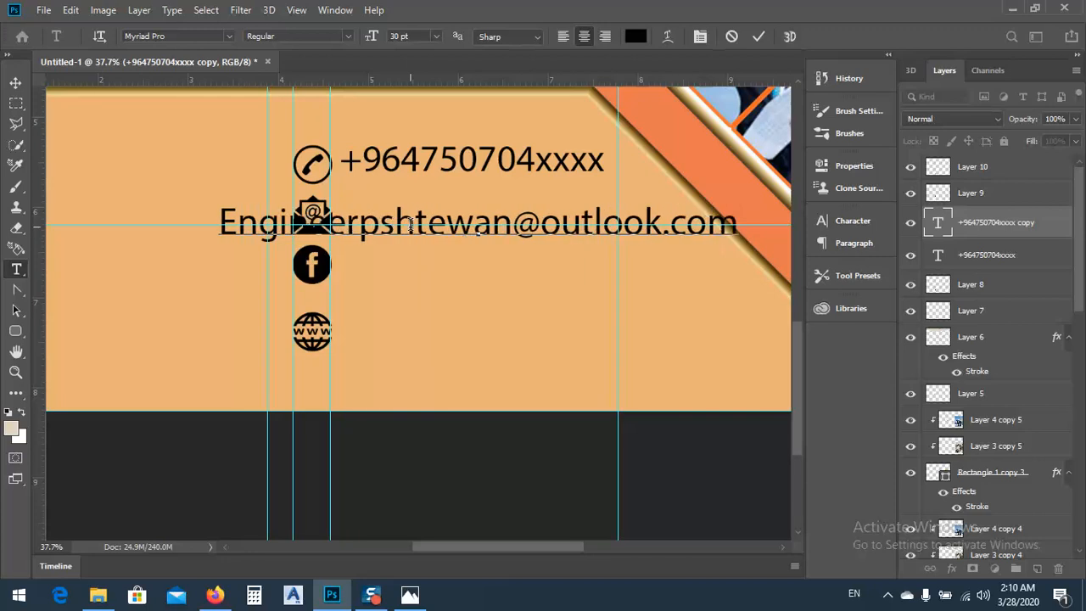
click(14, 83)
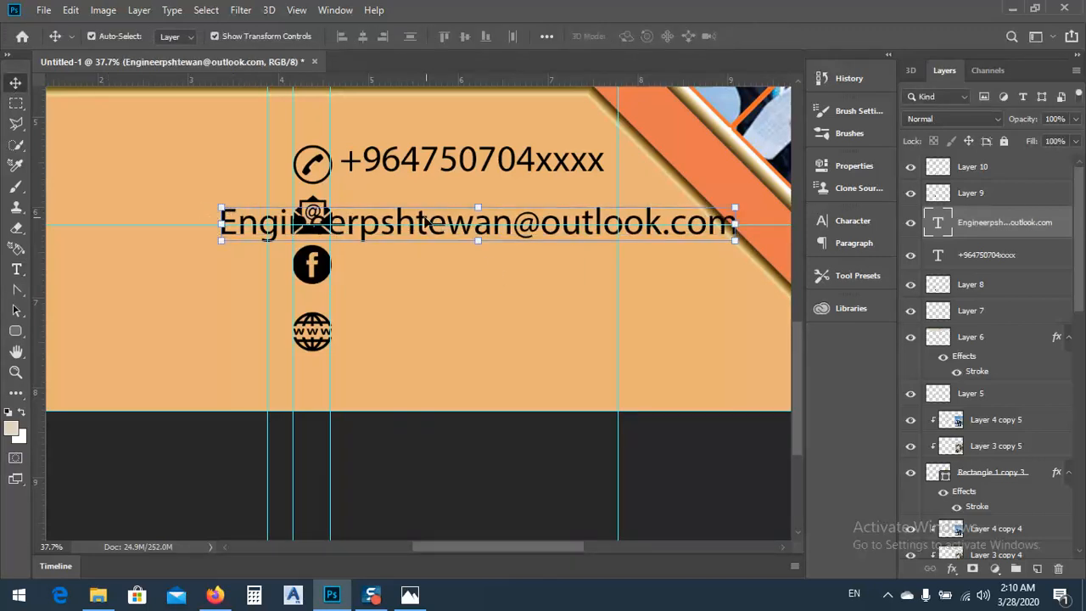
Align the email address's left edge with the phone number, scale it to 68.12%, and nudge it up beside the email icon
drag(427, 222, 525, 221)
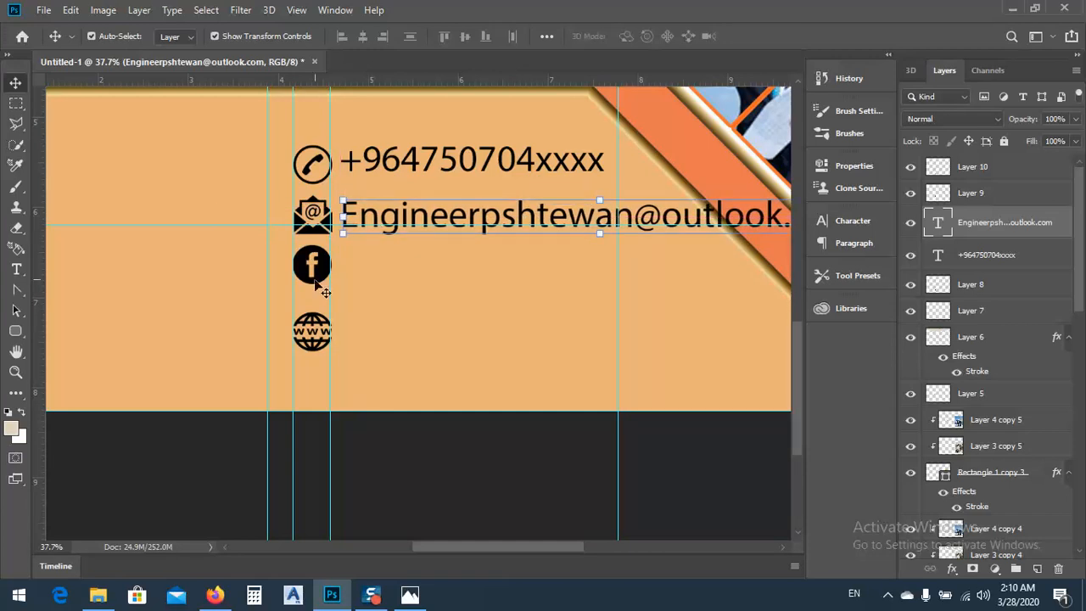
scroll(272, 310, down, 4)
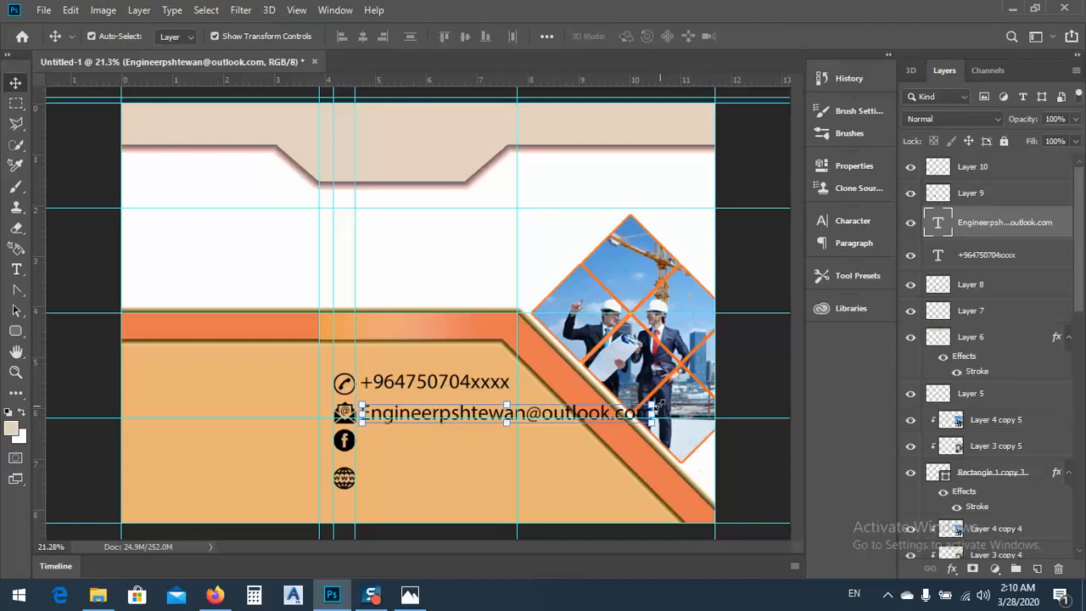
drag(652, 404, 559, 409)
scroll(414, 421, up, 5)
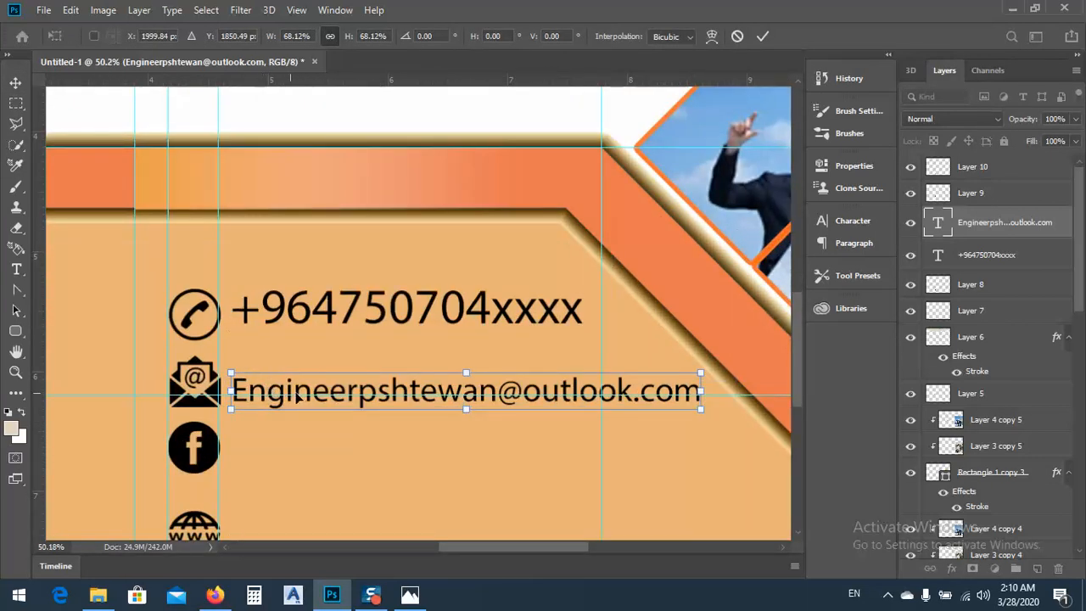
key(Up)
key(Up)
key(Up)
key(Up)
key(Up)
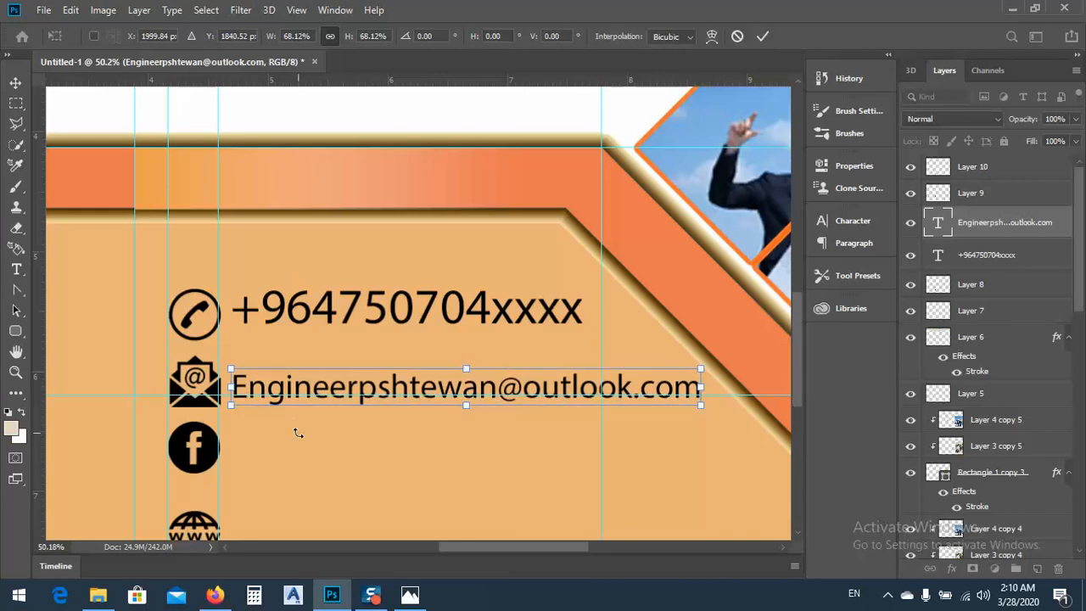
key(Return)
Nudge the Facebook icon down slightly and duplicate the email address text beside it
click(185, 459)
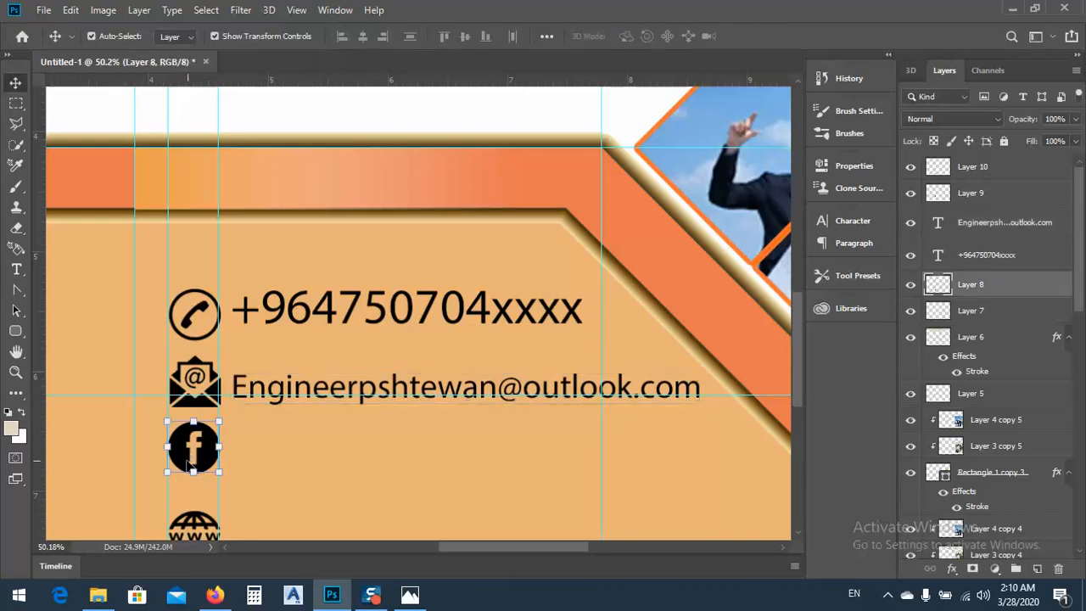
key(Down)
key(Down)
key(Down)
key(Down)
key(Down)
key(Down)
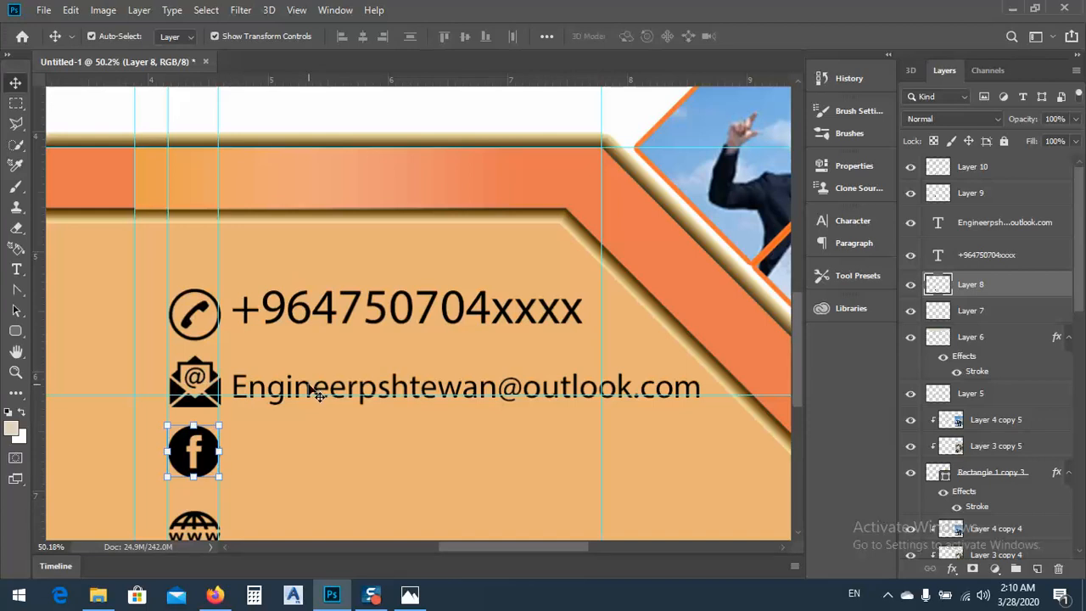
click(316, 392)
drag(316, 394, 304, 455)
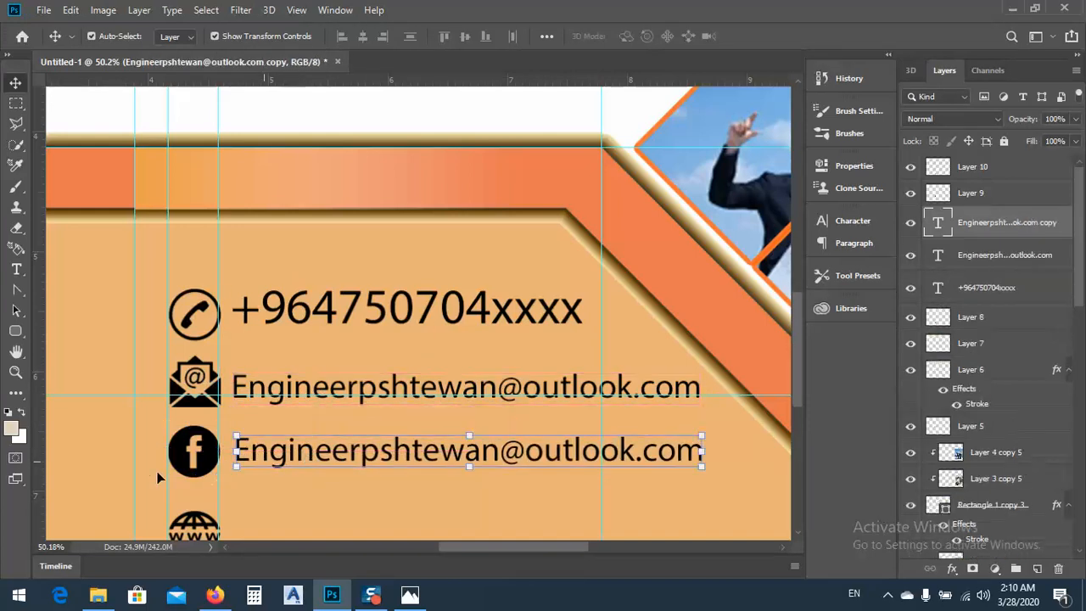
Replace the duplicated email address beside the Facebook icon with the contact's Facebook profile name
click(16, 248)
click(15, 269)
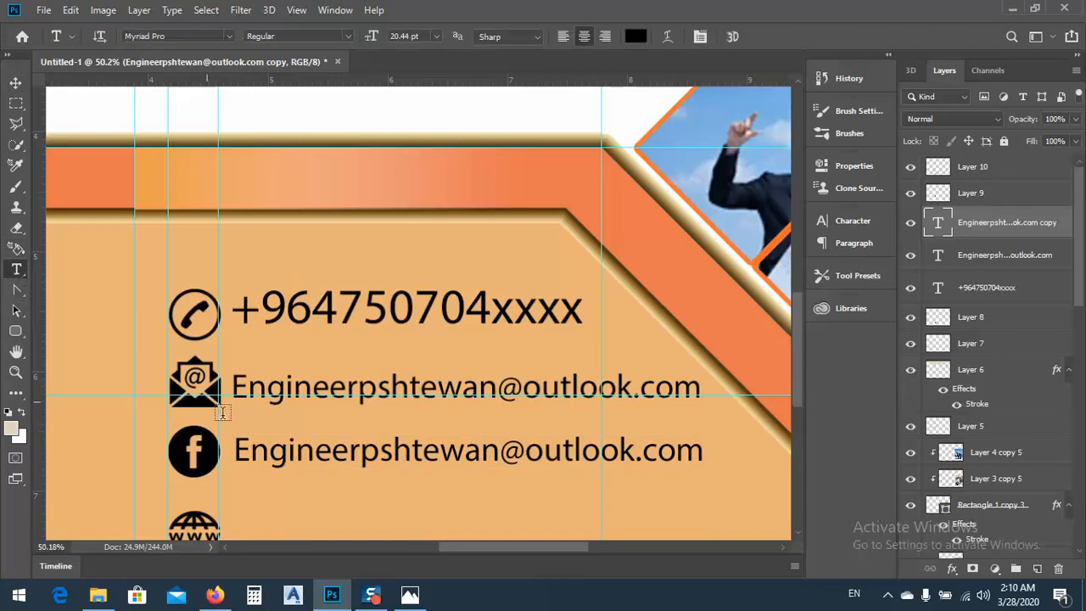
triple_click(283, 454)
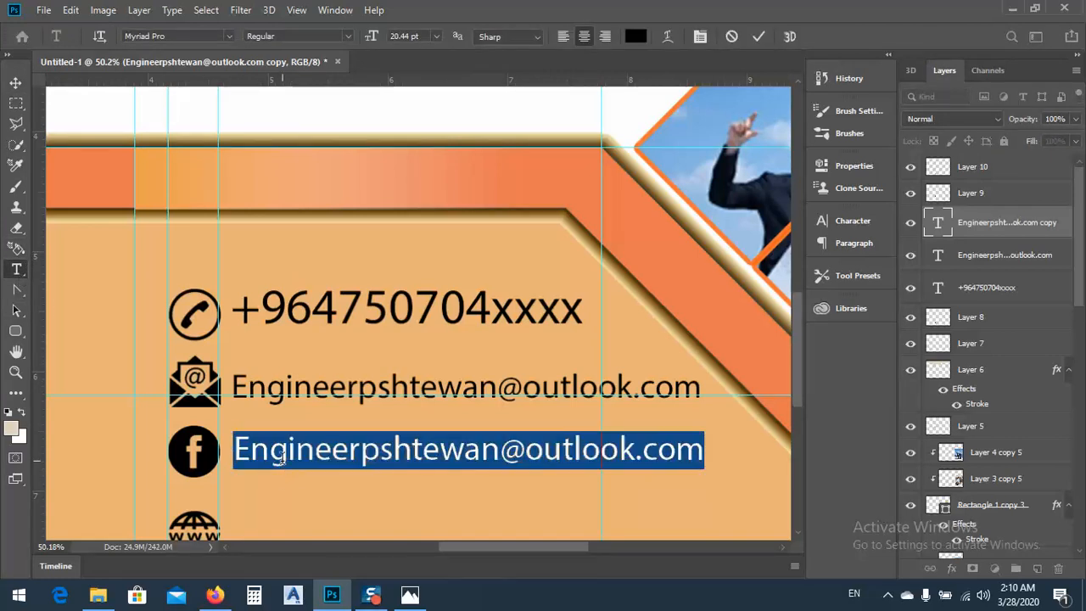
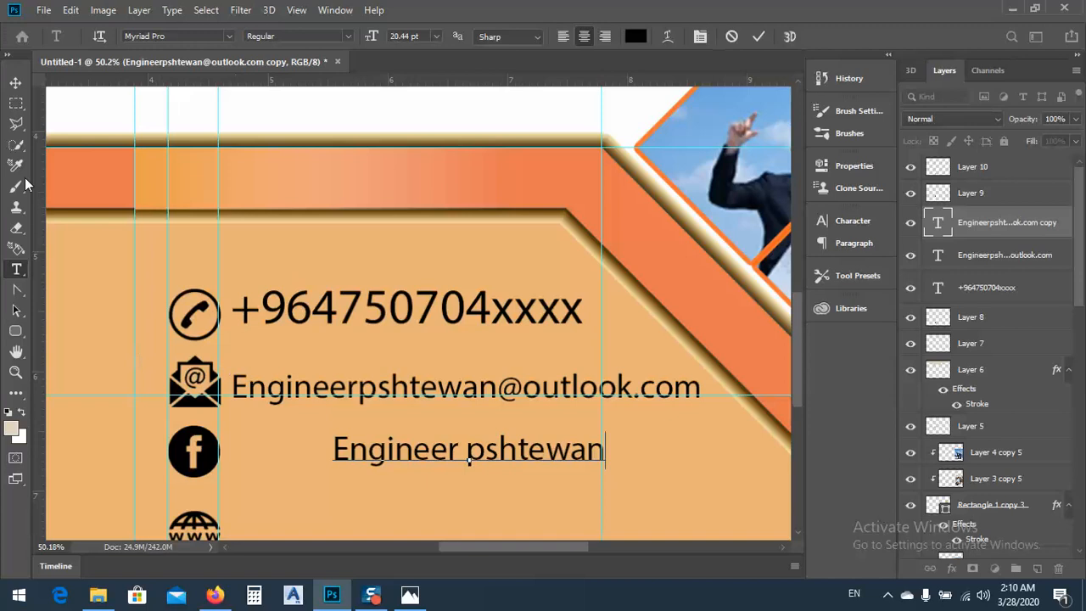
click(15, 83)
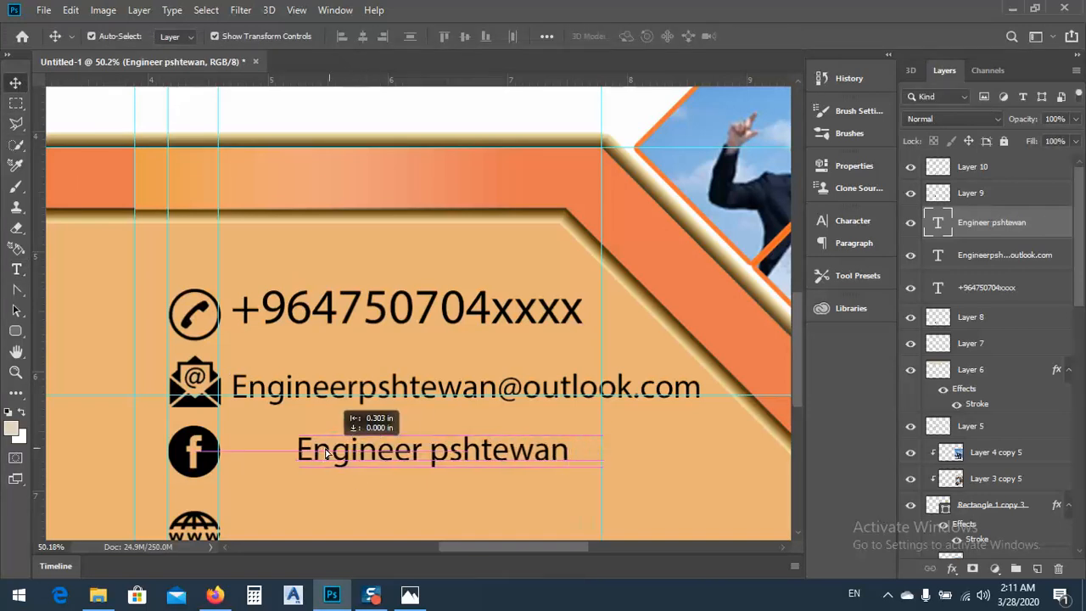
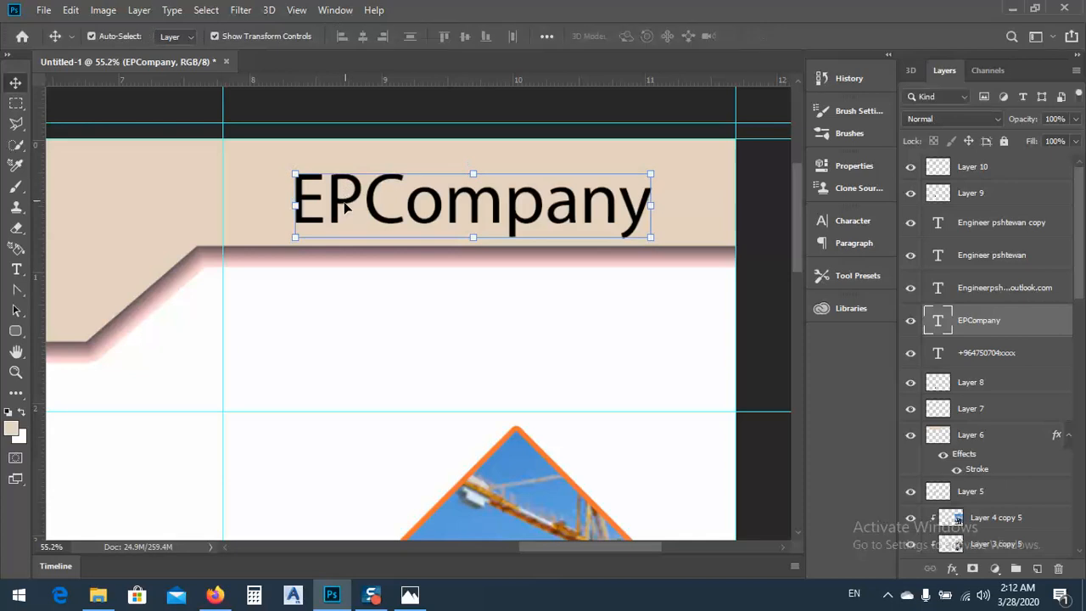
Move the EPCompany title up and left within the right header panel and scale it to 113.29%
drag(344, 205, 313, 180)
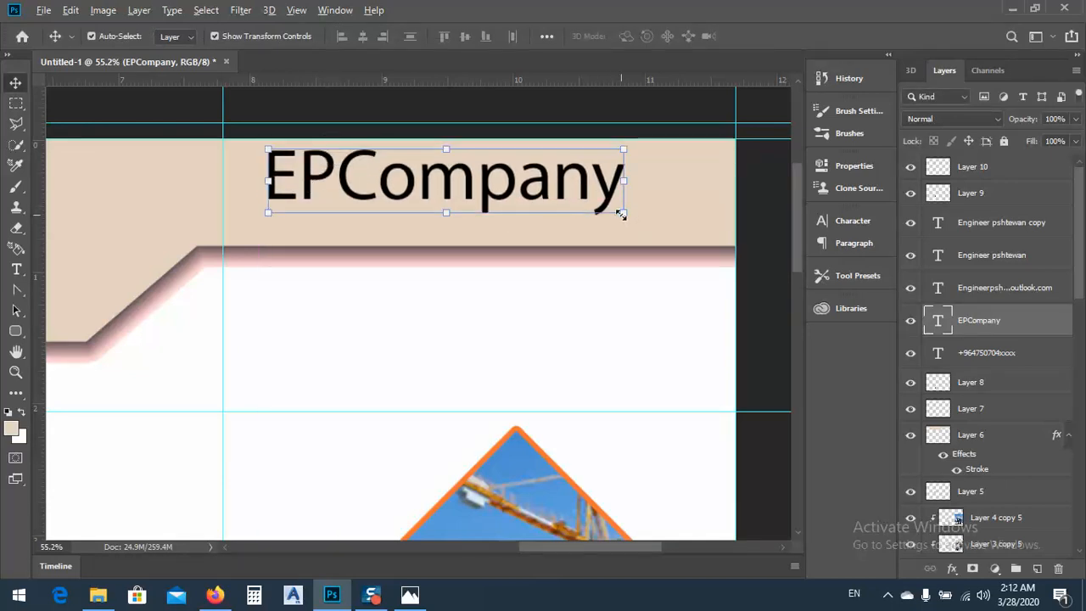
drag(626, 215, 672, 224)
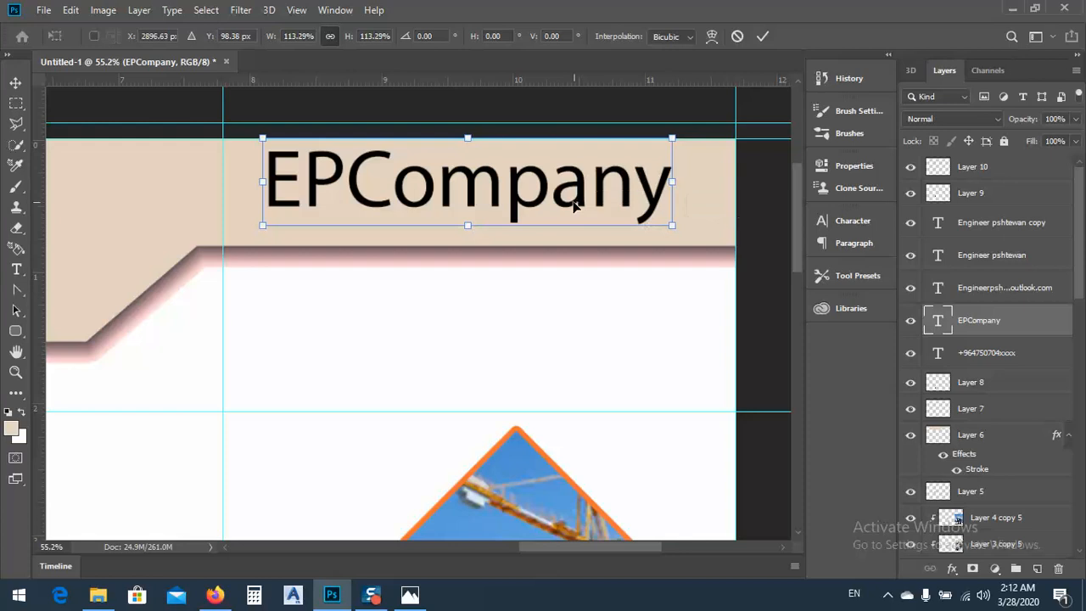
key(Return)
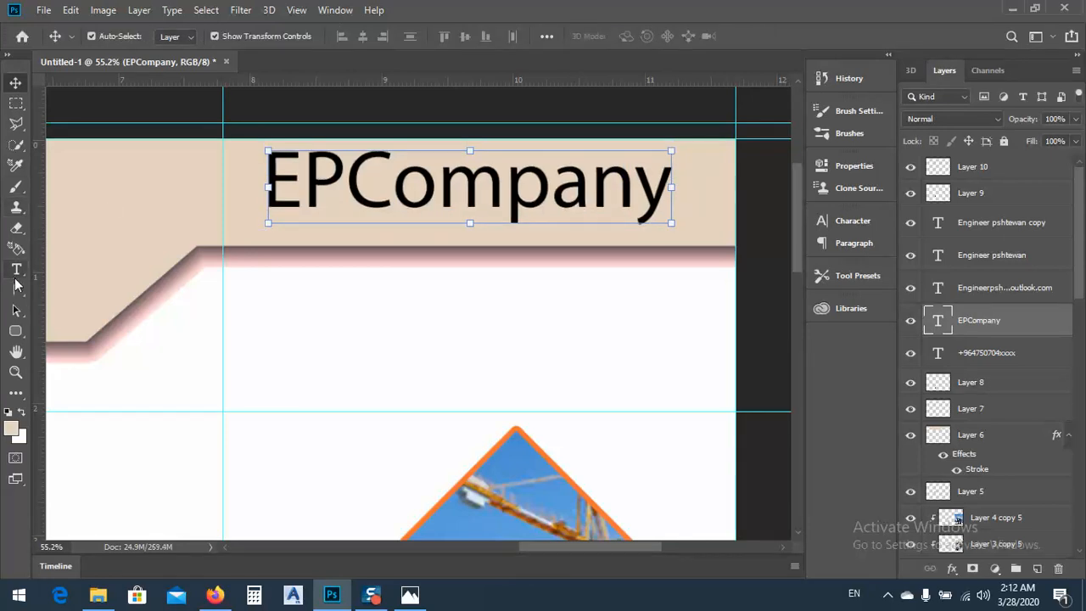
Change the font of the EPCompany title to Franklin Gothic Medium
click(16, 269)
click(365, 171)
key(ctrl+a)
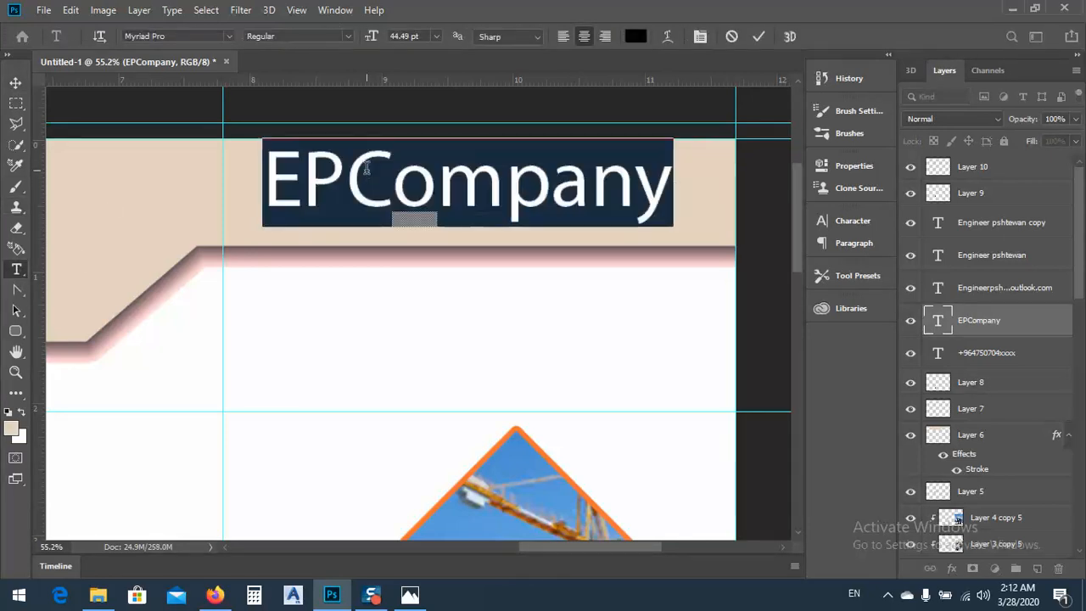
click(227, 35)
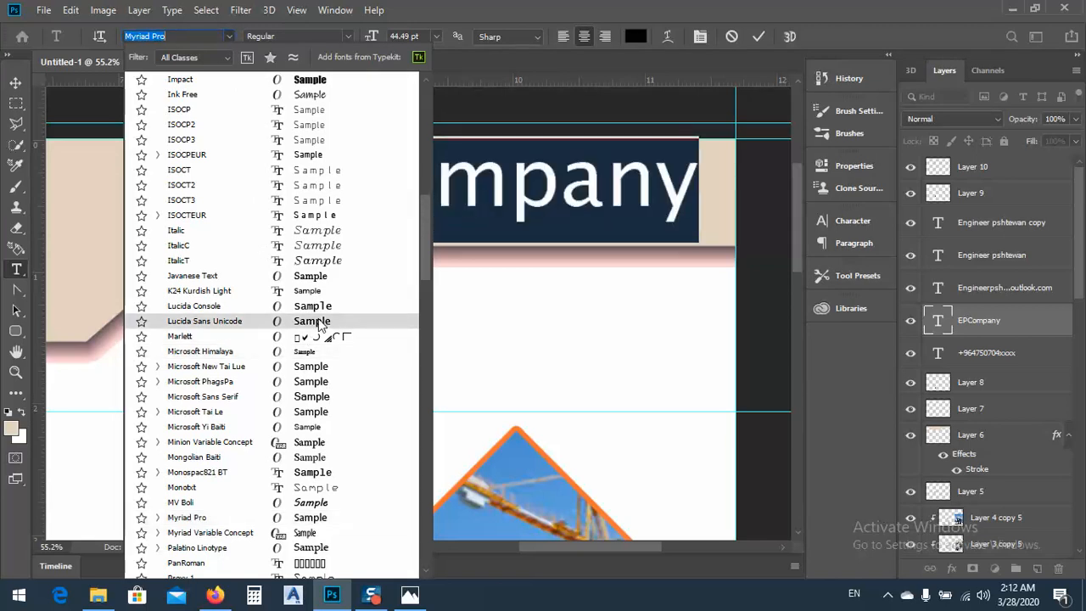
scroll(323, 424, down, 5)
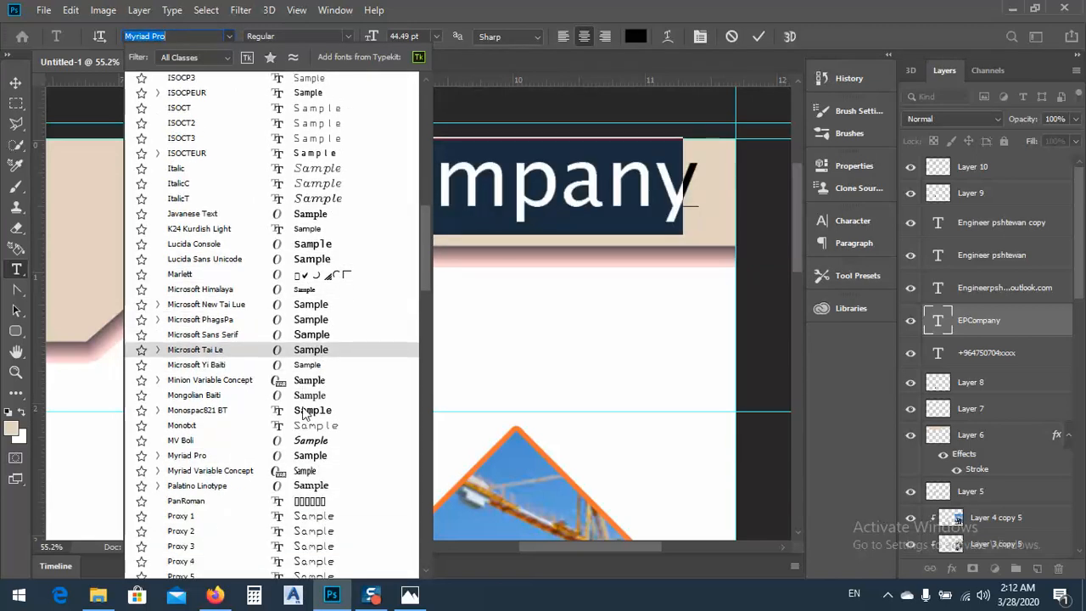
scroll(299, 424, down, 5)
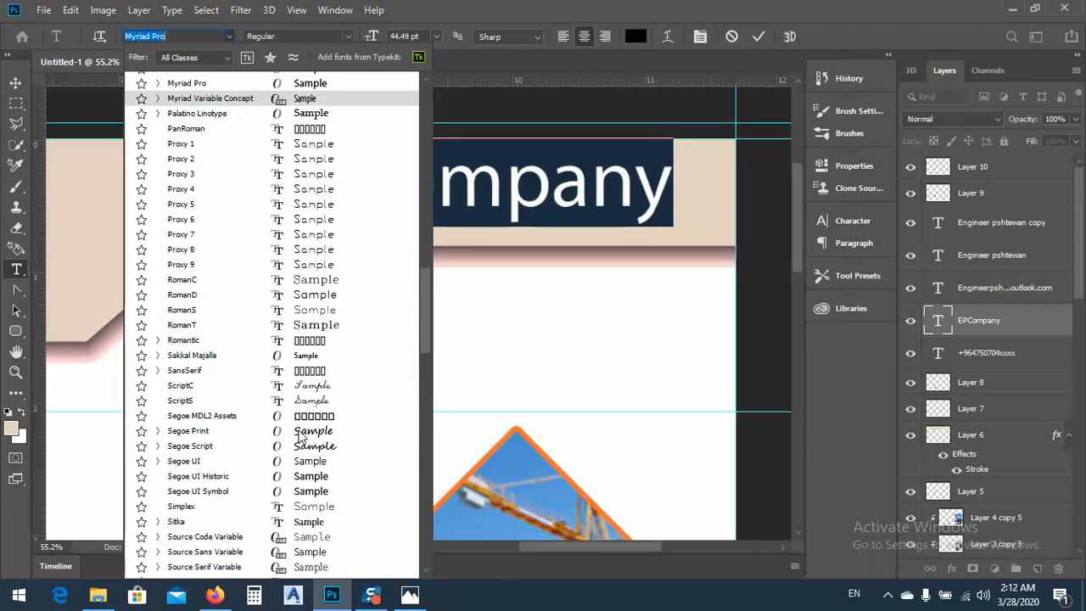
scroll(296, 438, down, 4)
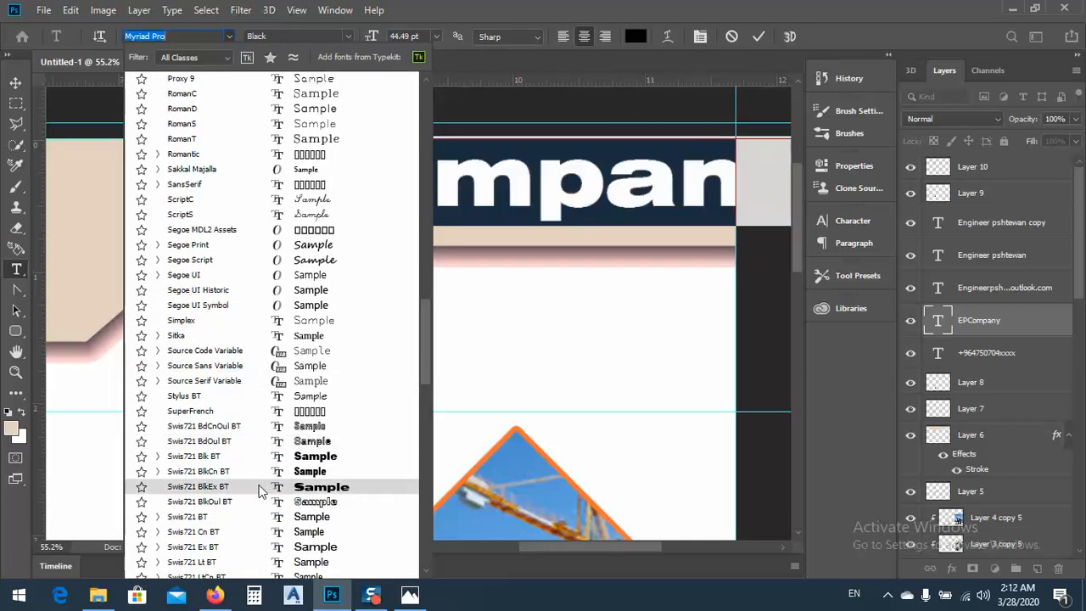
scroll(259, 490, down, 9)
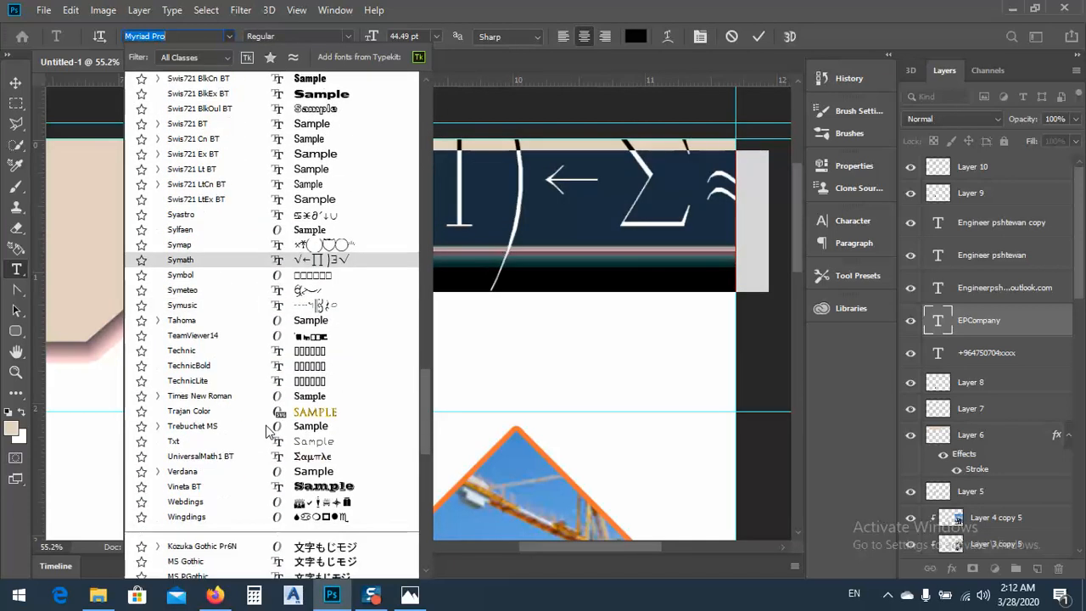
scroll(265, 431, down, 9)
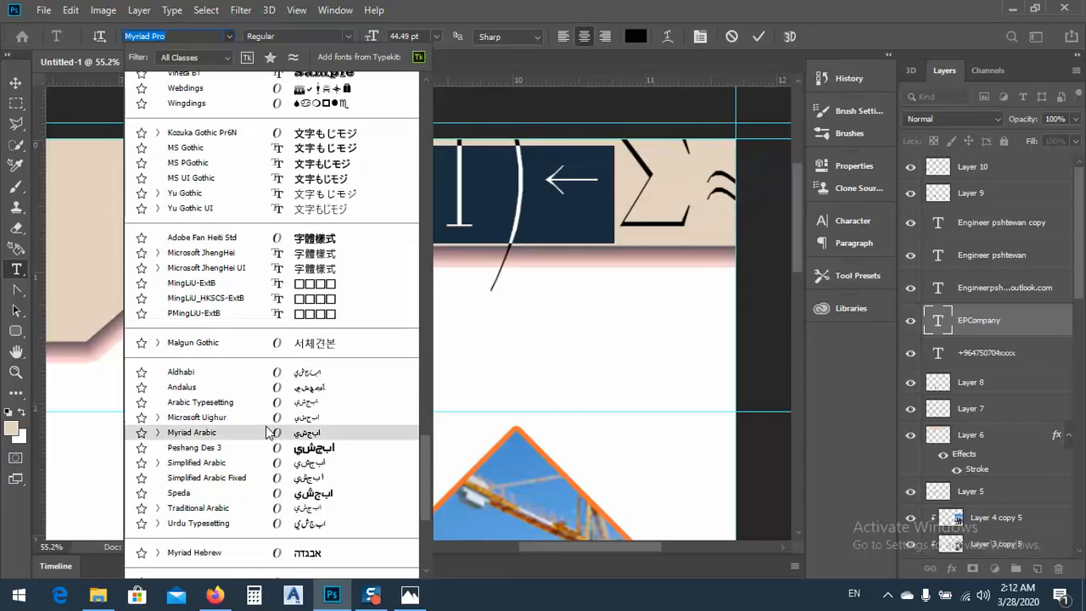
scroll(268, 433, down, 1)
scroll(274, 439, up, 2)
drag(425, 484, 367, 126)
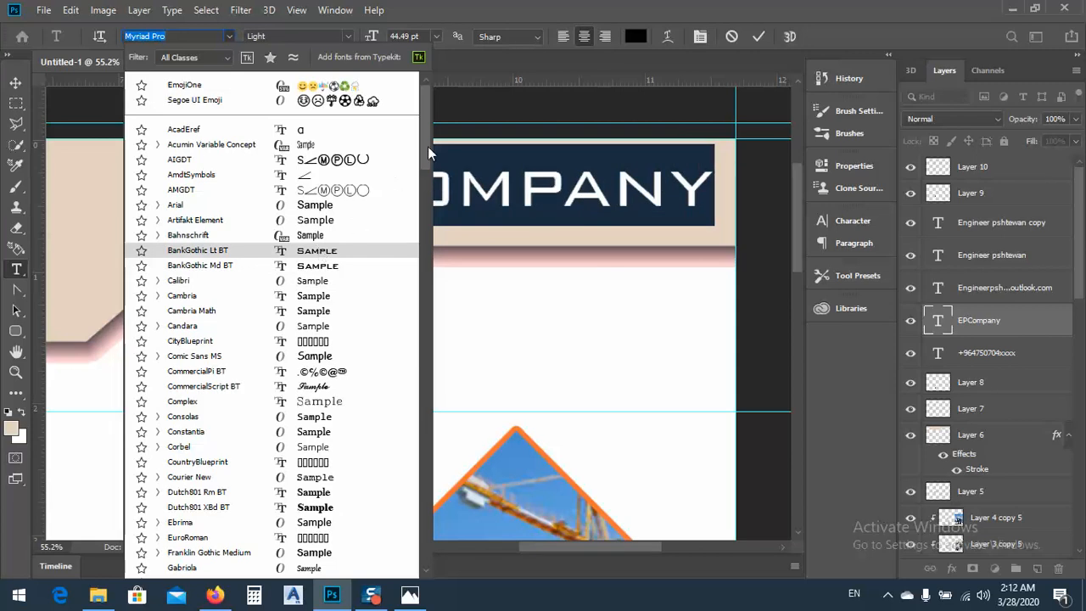
drag(430, 140, 429, 214)
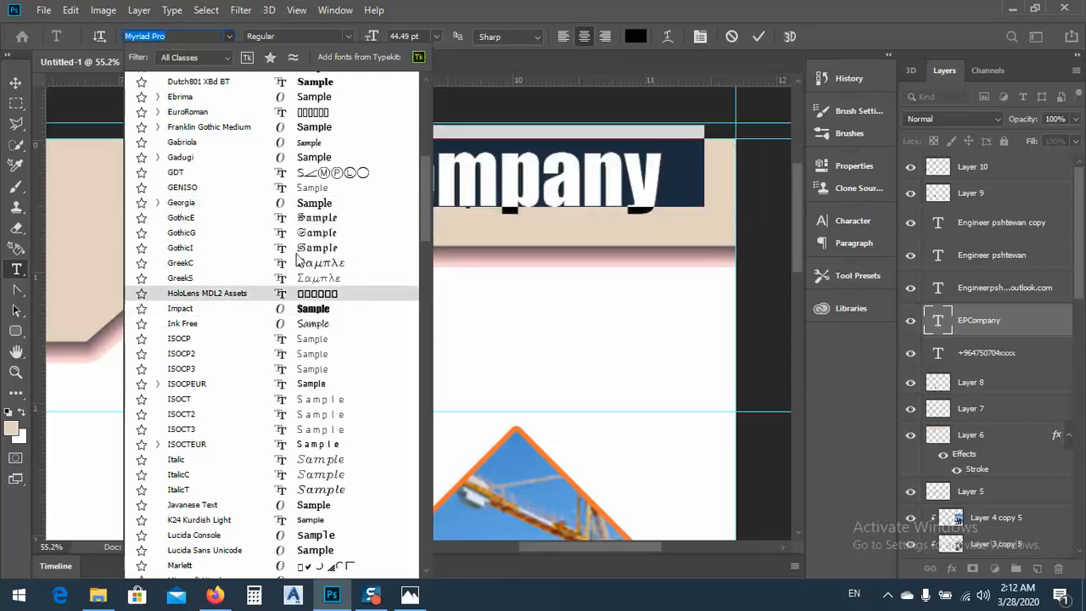
click(310, 127)
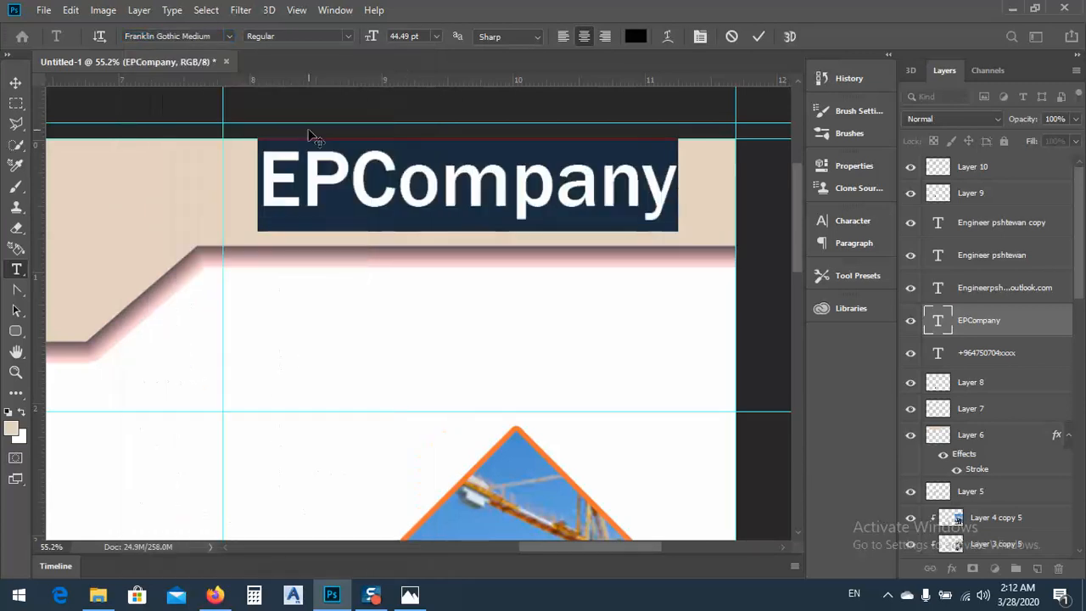
click(352, 347)
Open the EP logo file and copy its layers into the brochure below the EPCompany title
scroll(483, 306, down, 5)
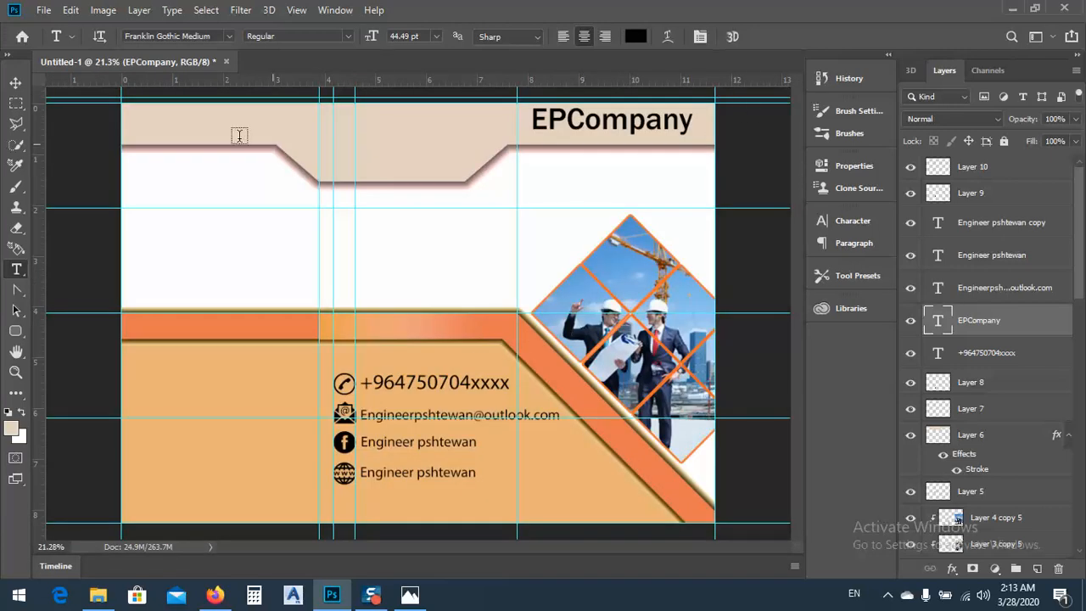
click(16, 82)
click(43, 10)
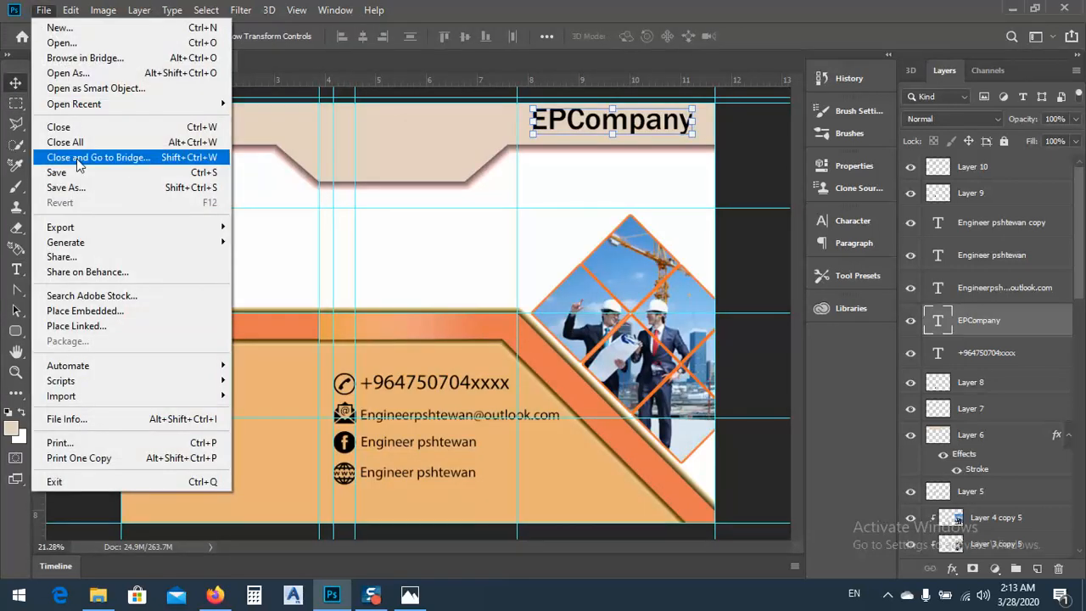
click(77, 47)
scroll(339, 281, down, 6)
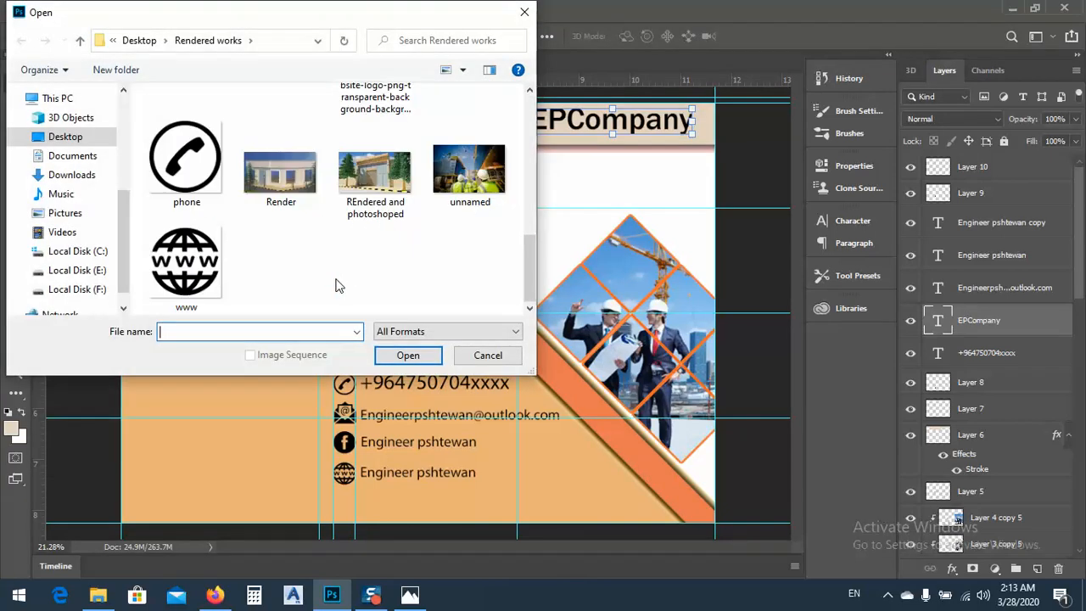
scroll(338, 286, up, 10)
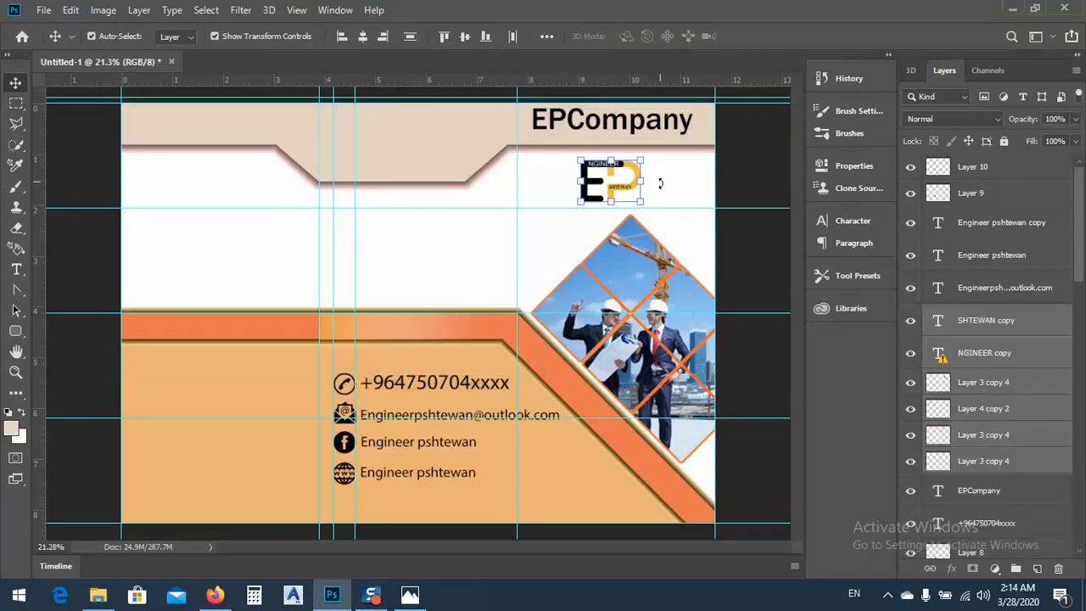
Move the EP logo left so that it lines up with the start of the EPCompany title above
scroll(657, 140, up, 4)
scroll(199, 432, down, 3)
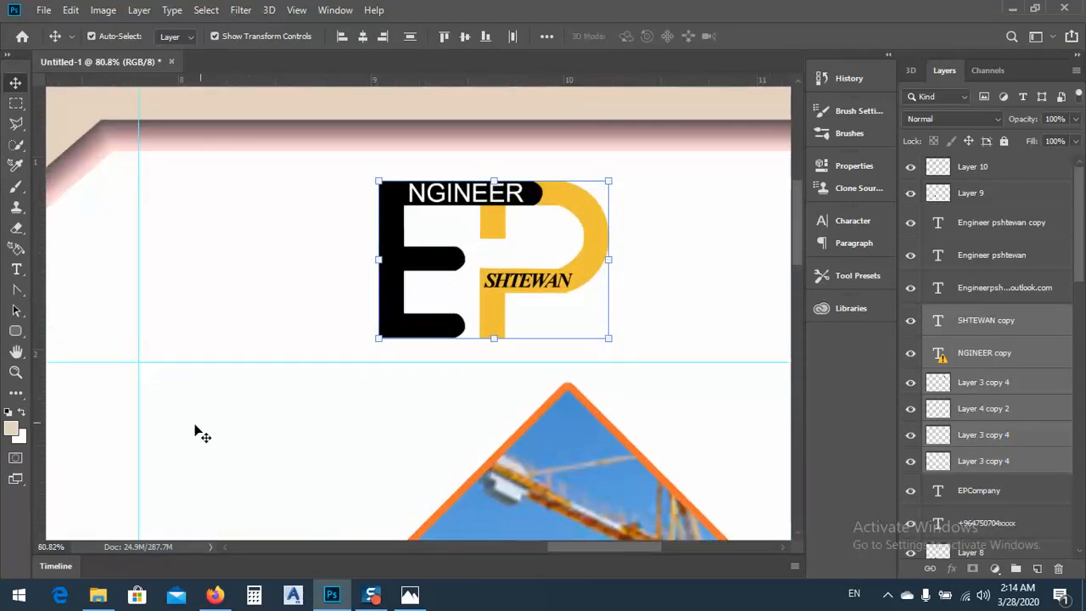
scroll(172, 447, down, 2)
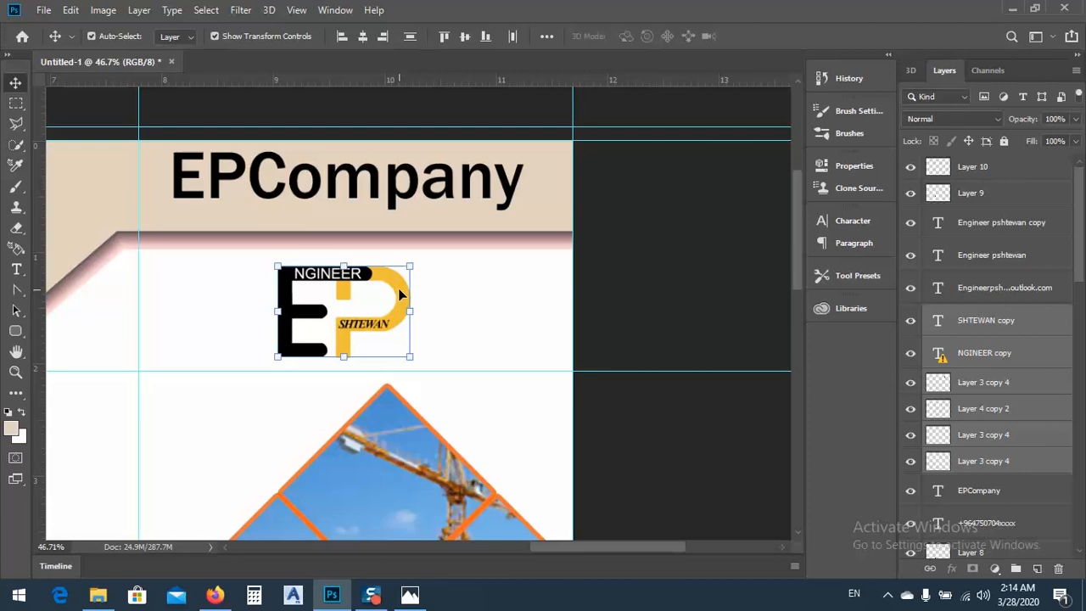
drag(401, 306, 290, 293)
Remove the two vertical guides running along the left and right edges of the contact icons
scroll(735, 208, down, 3)
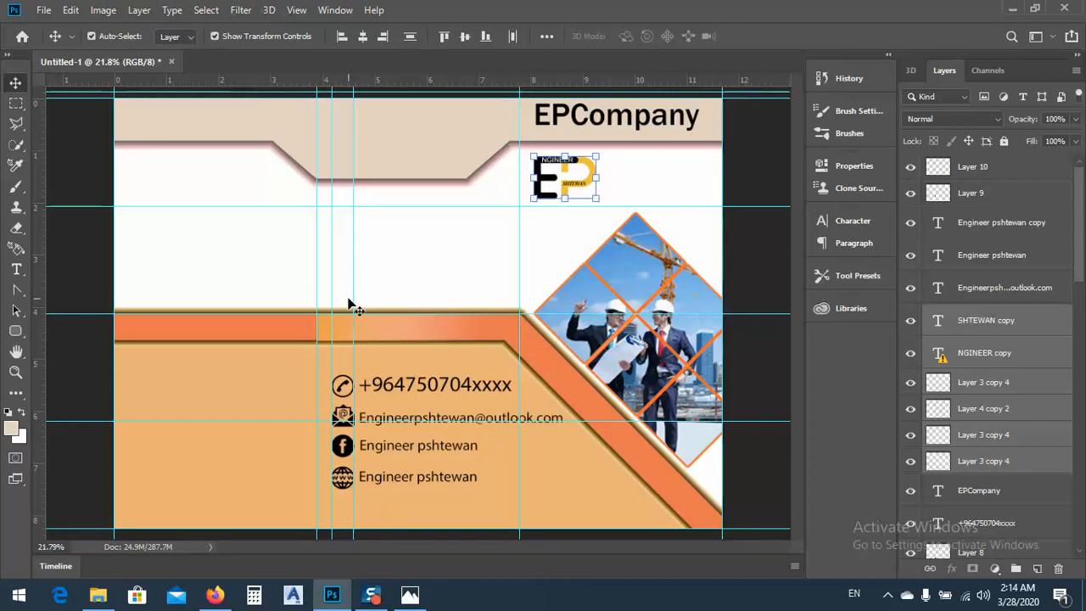
drag(334, 286, 25, 286)
drag(353, 280, 4, 297)
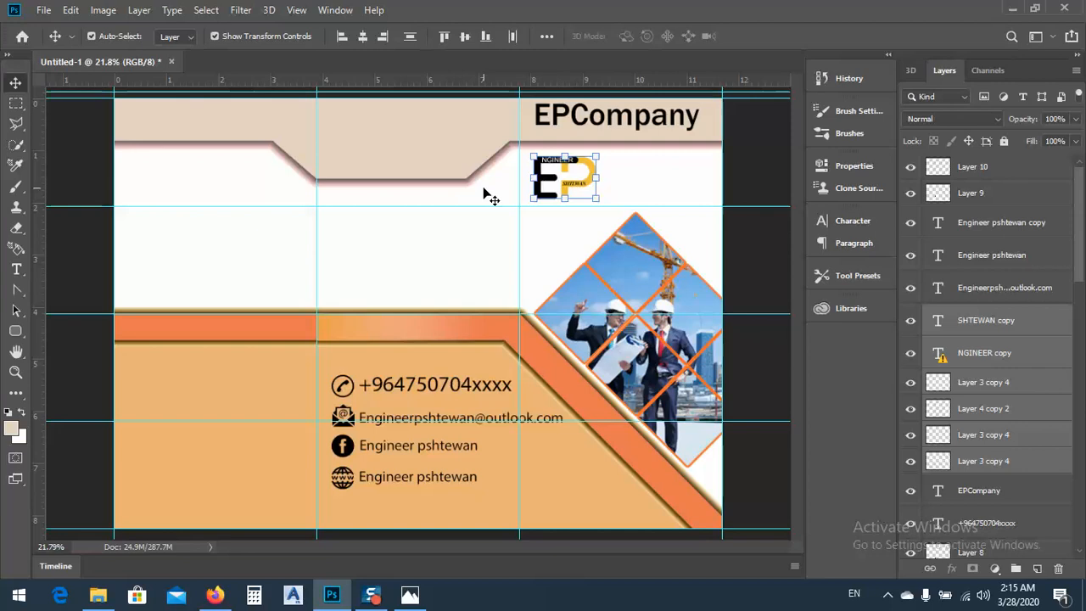
Duplicate the EPCompany title into the middle and left header panels and check the headings in the reference image in Photos
click(605, 121)
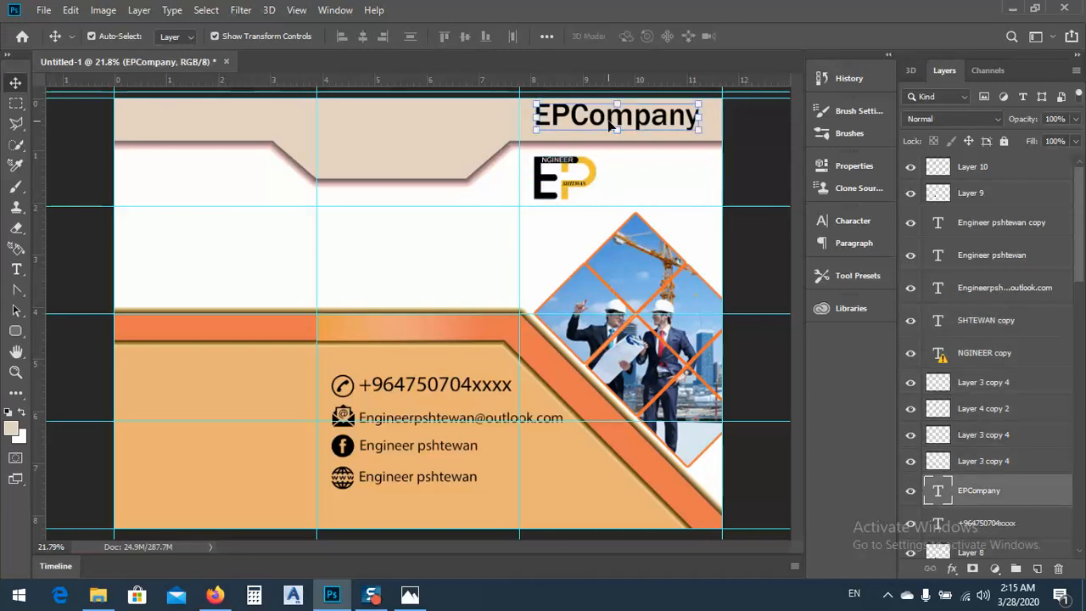
drag(598, 119, 195, 124)
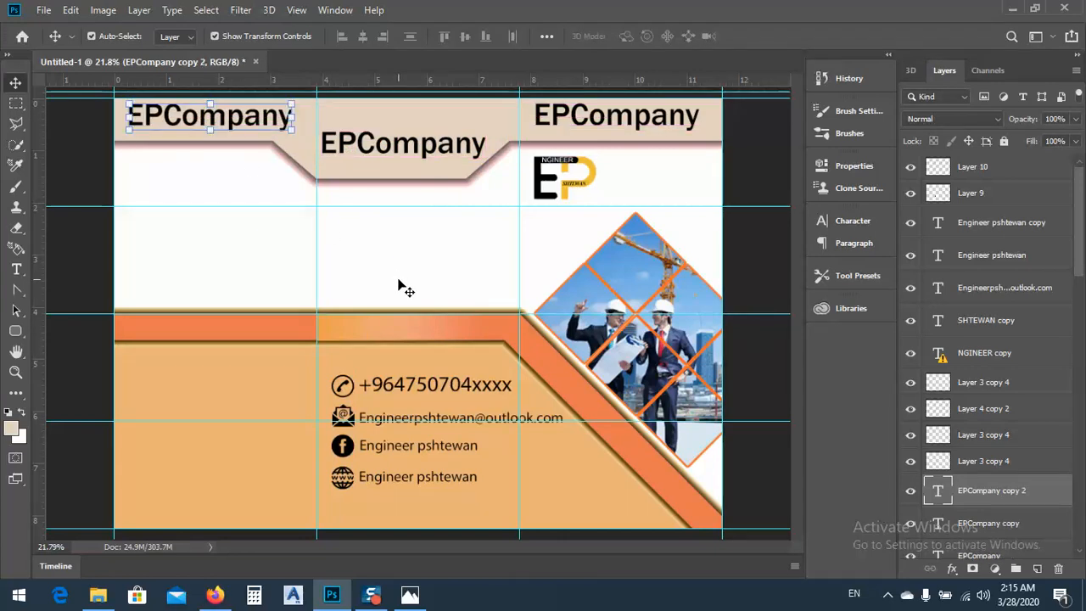
click(409, 594)
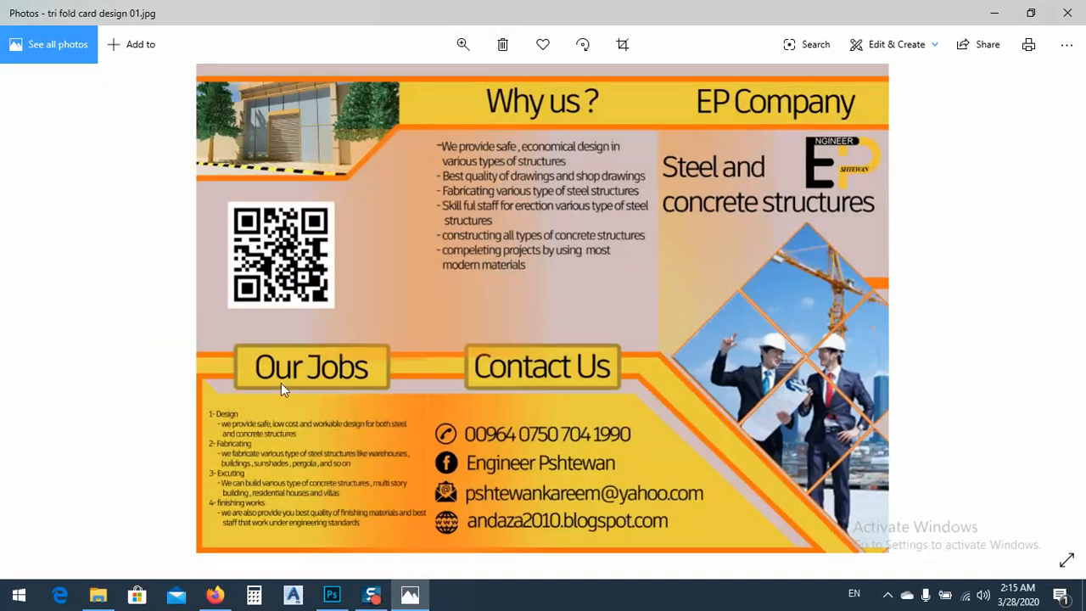
click(995, 12)
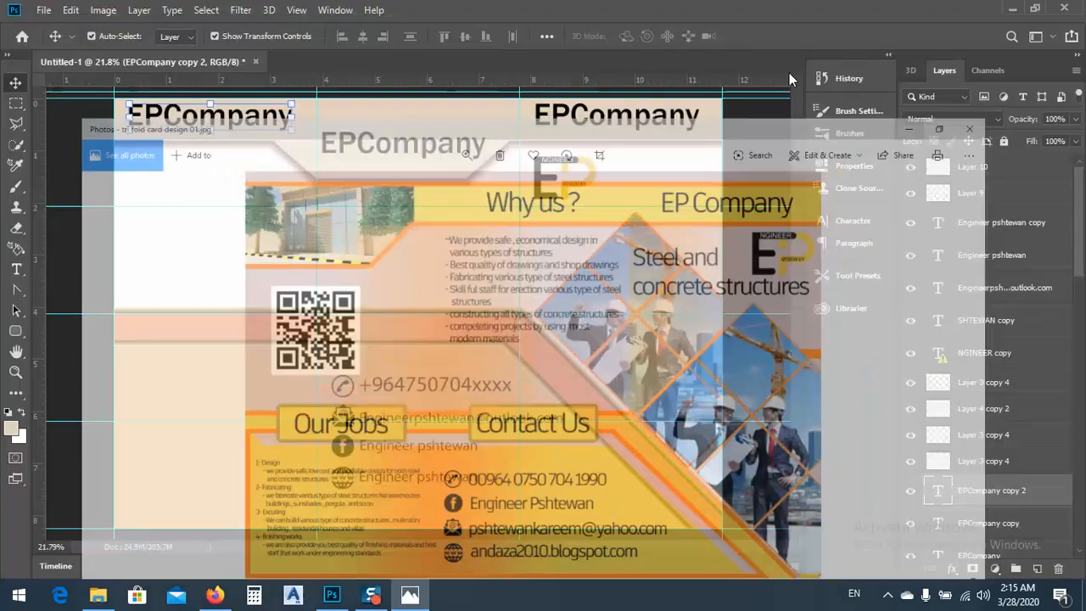
Replace the duplicated title in the left header panel with "OUR WORKS"
click(16, 269)
click(162, 125)
double_click(163, 126)
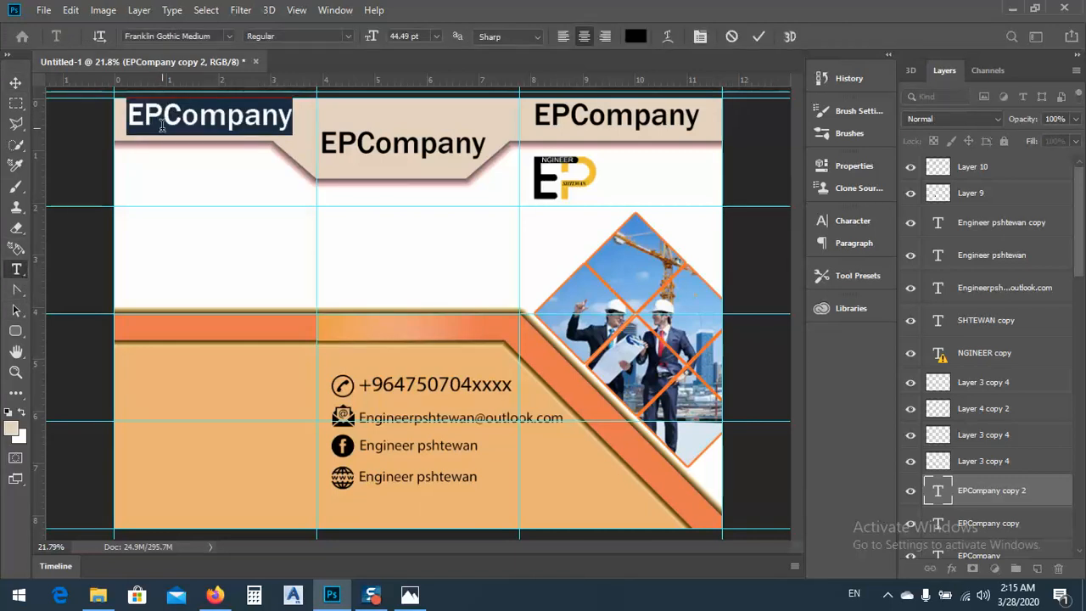
text(OUR)
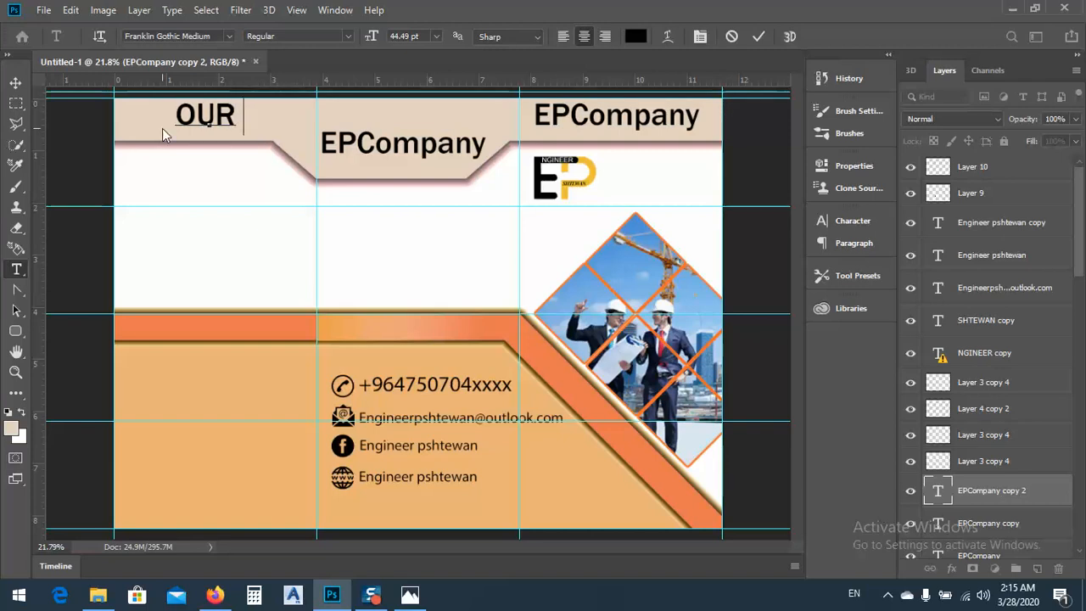
text( WO)
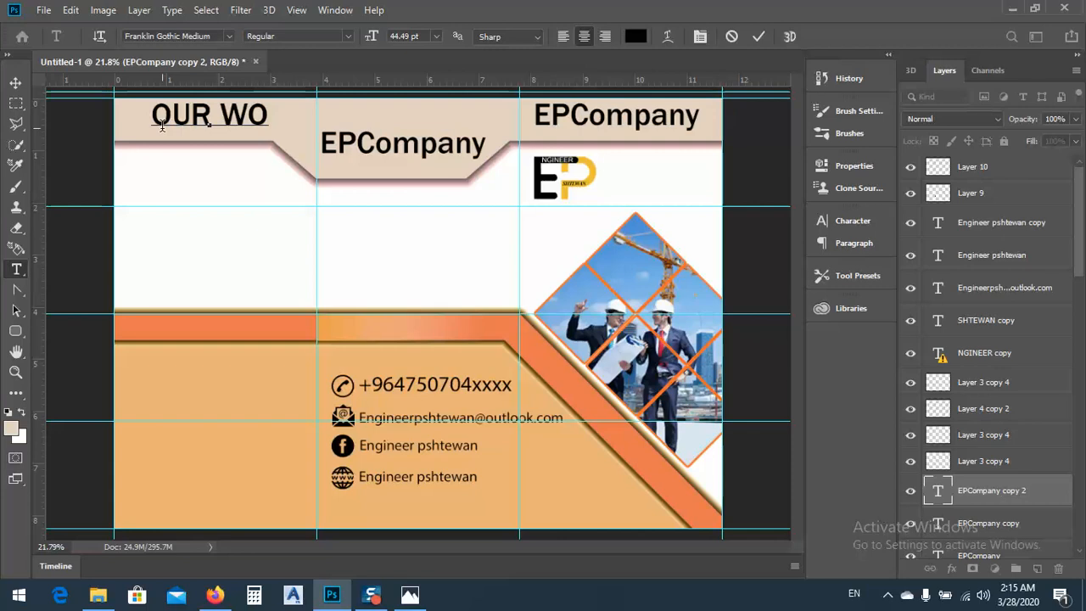
text(Rk)
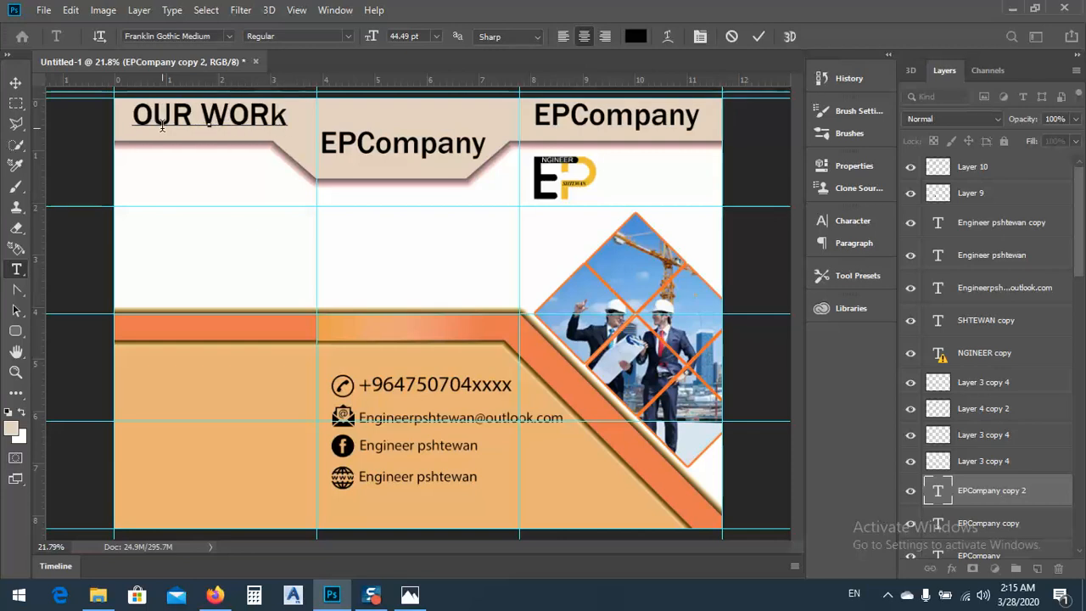
key(BackSpace)
text(Ks)
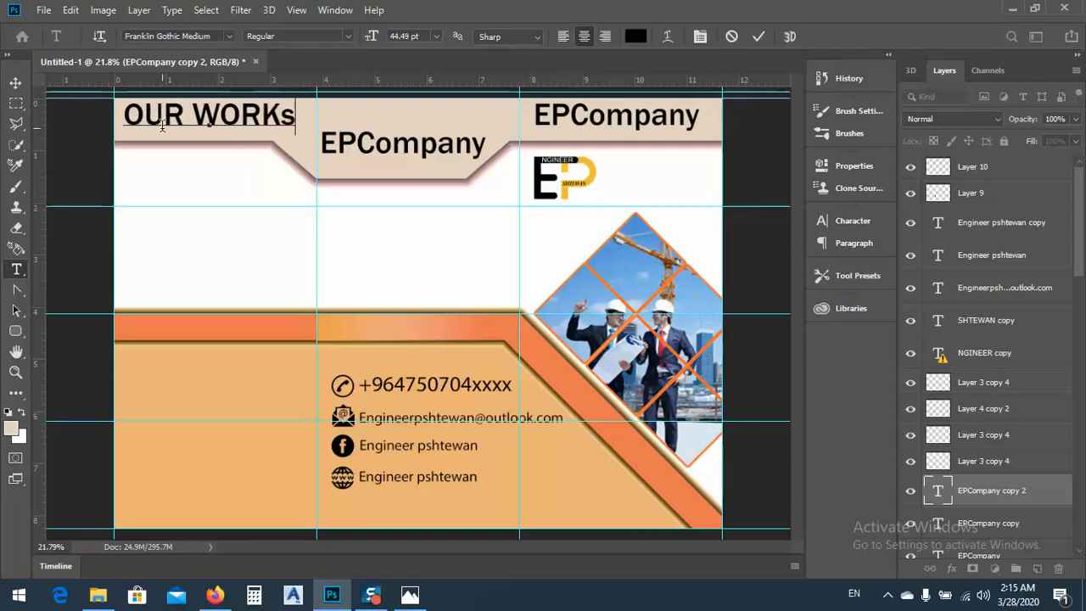
key(BackSpace)
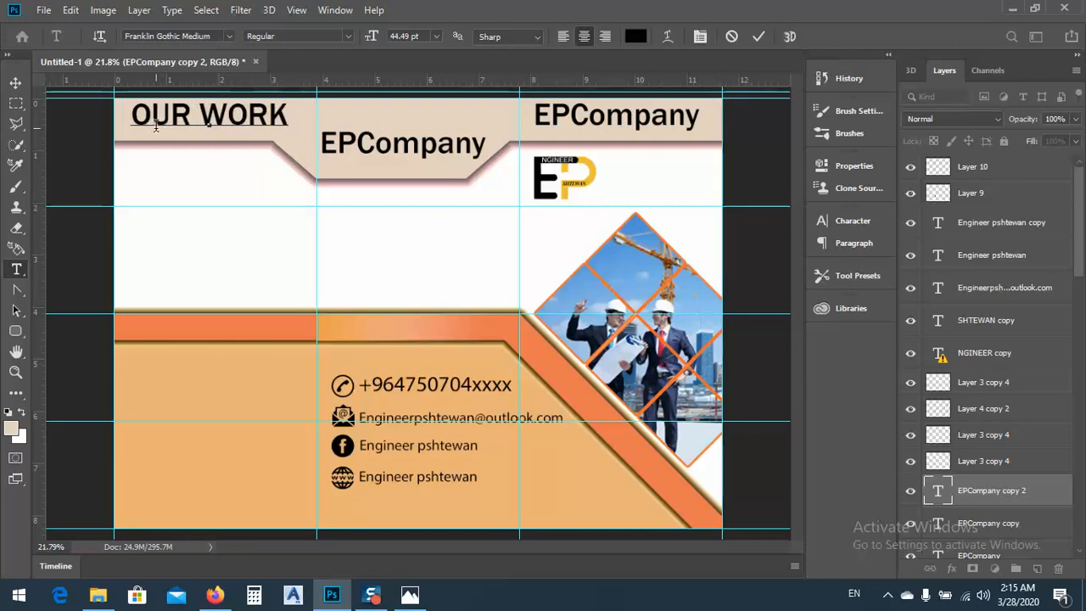
text(S)
click(15, 82)
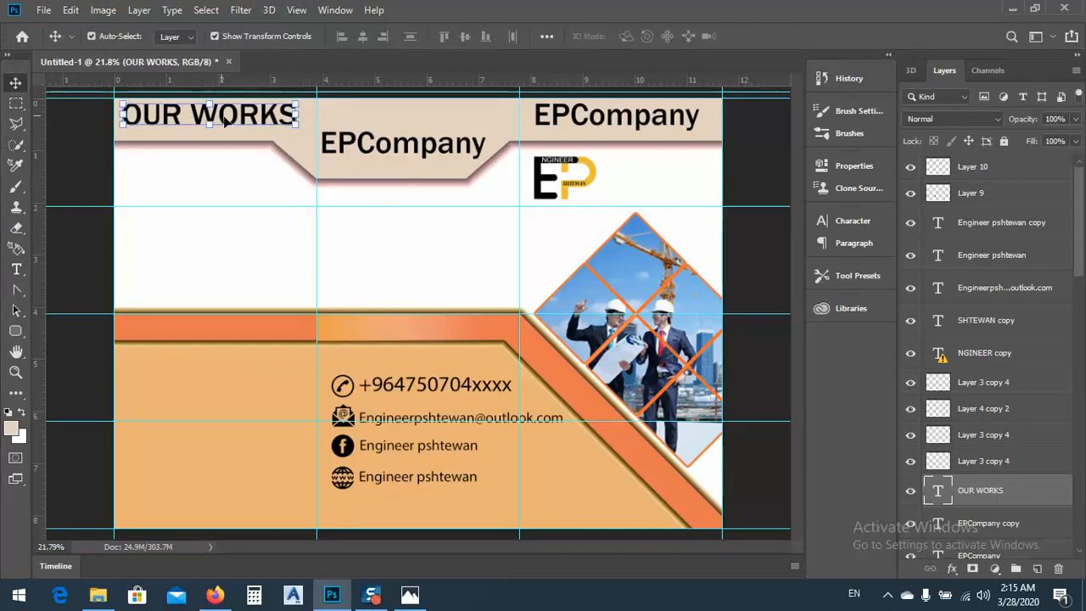
Change the font of the OUR WORKS heading in the left header panel to Georgia
click(16, 269)
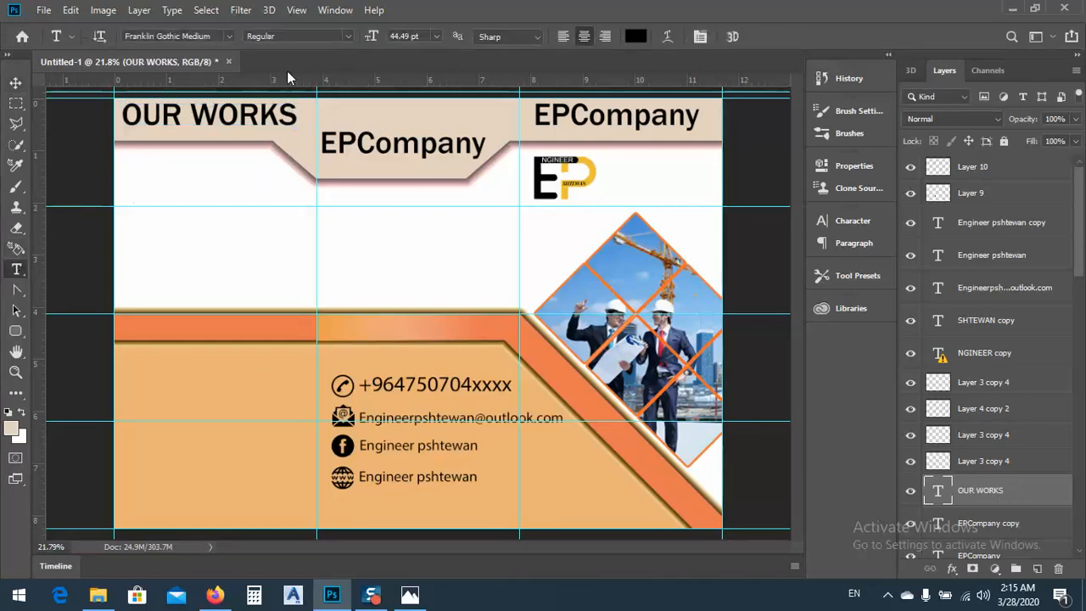
triple_click(213, 114)
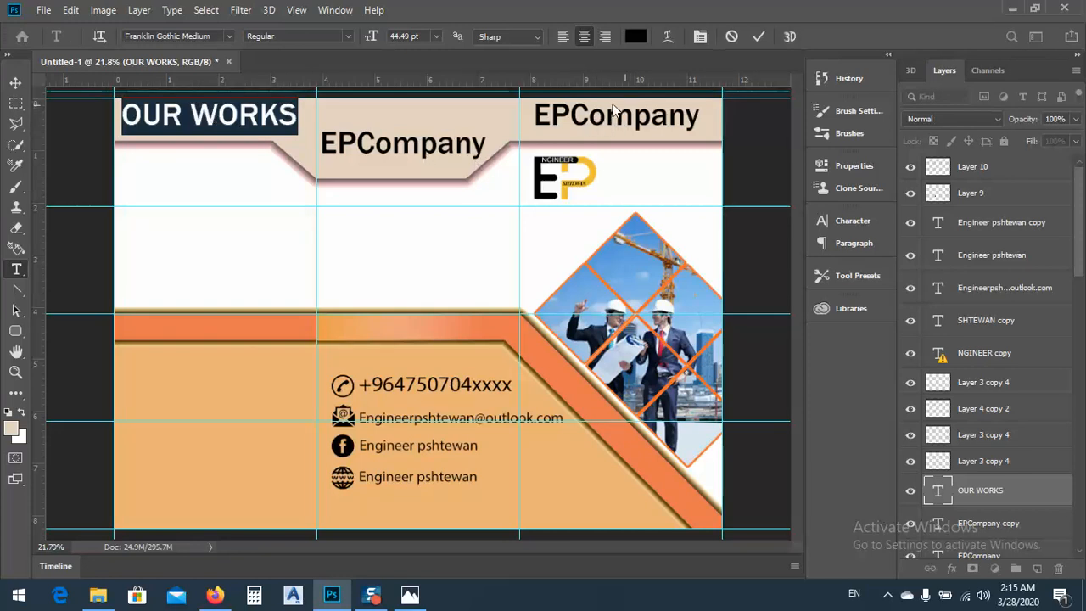
click(228, 36)
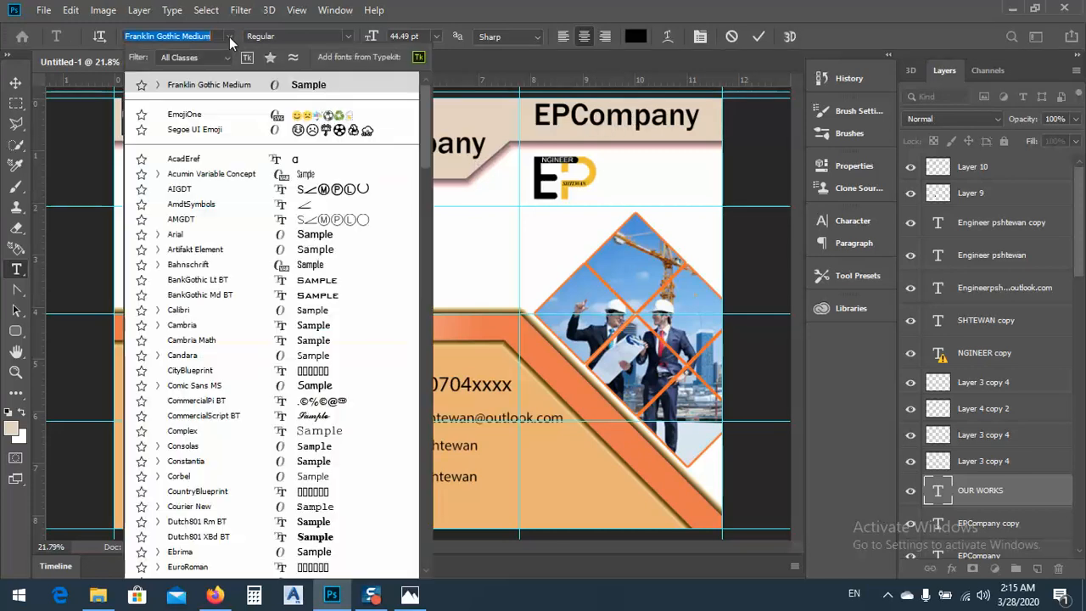
scroll(255, 335, down, 6)
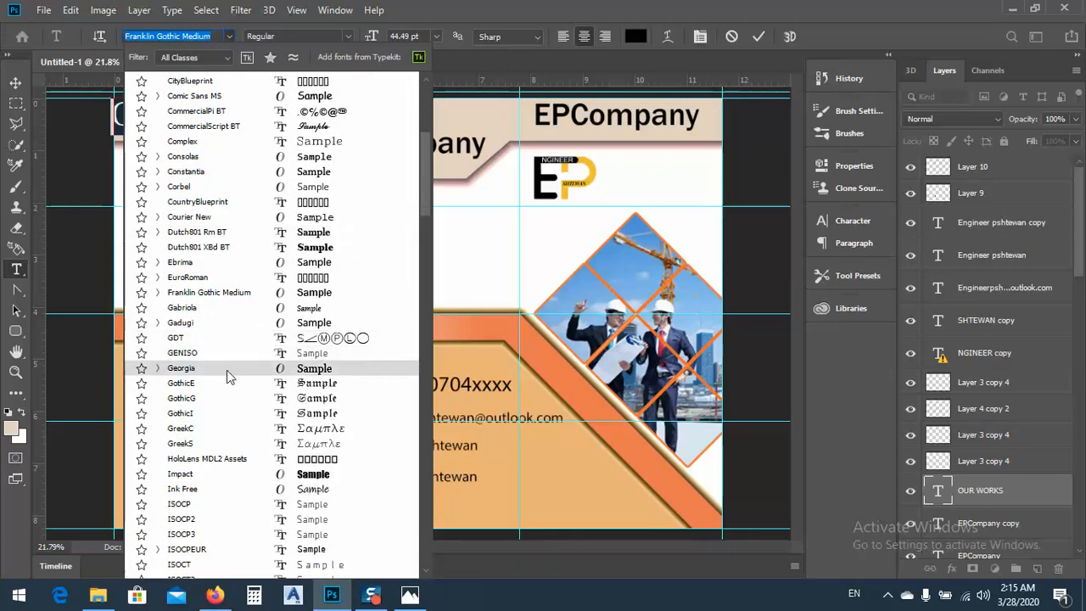
click(226, 370)
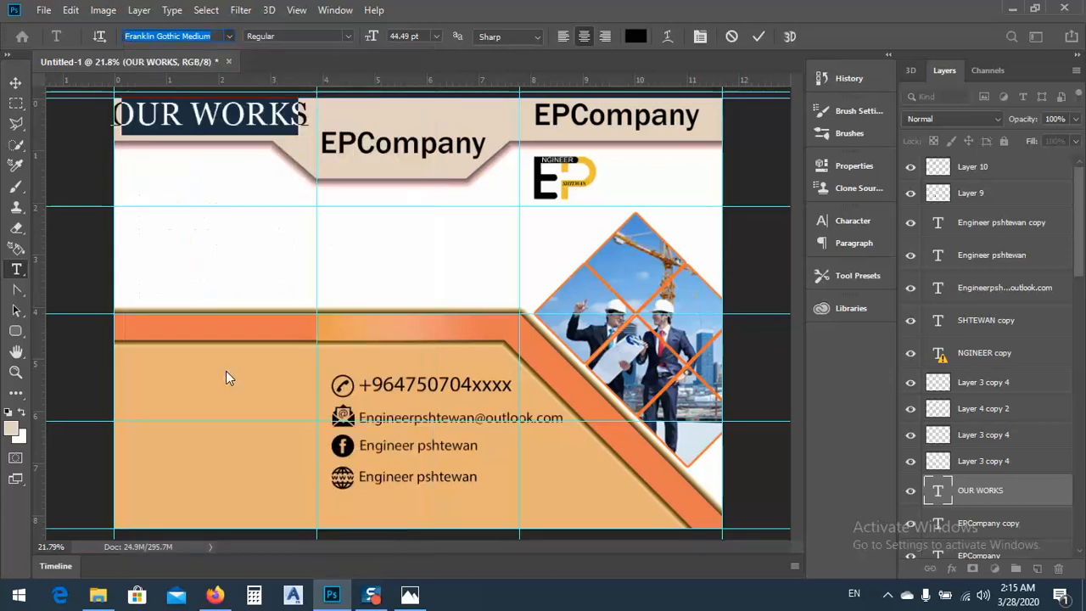
Scale the OUR WORKS heading down to about 33 pt and re-centre it in the left header panel
click(16, 82)
drag(301, 121, 261, 129)
drag(179, 114, 200, 118)
Delete the EPCompany copy in the middle header panel and place a duplicate of the OUR WORKS heading there instead
click(392, 150)
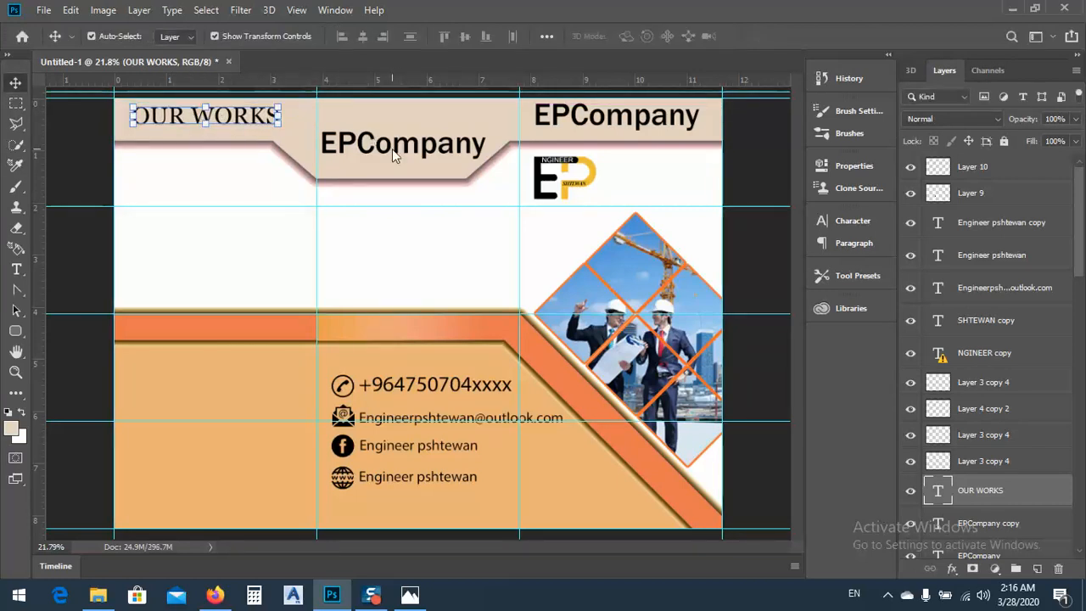
click(371, 140)
key(Delete)
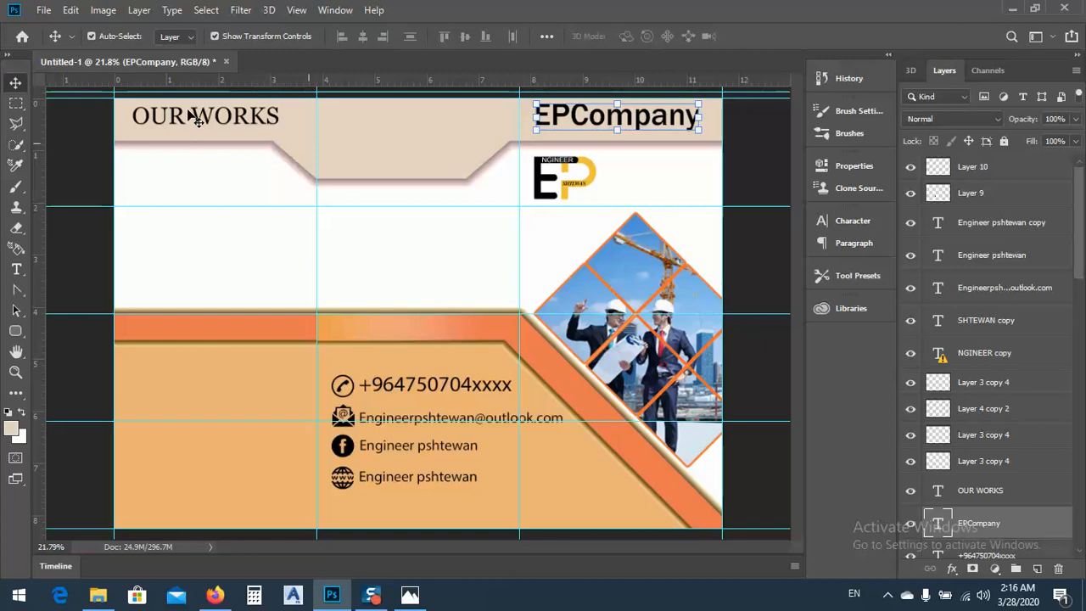
click(185, 119)
drag(179, 119, 368, 148)
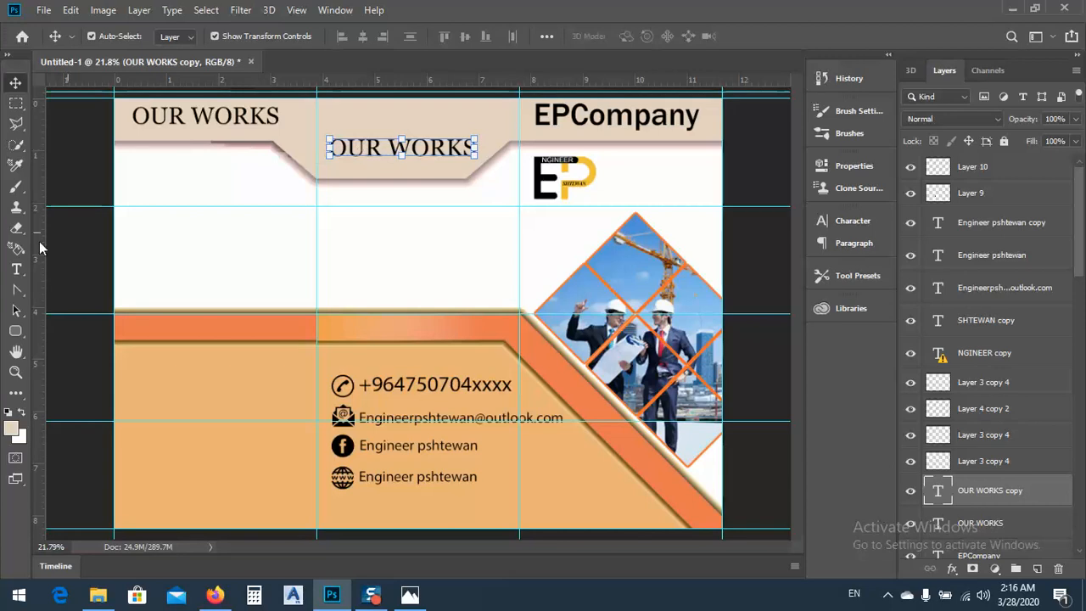
Replace the text of the duplicated heading in the middle header panel with "Contact Us"
click(16, 269)
click(365, 150)
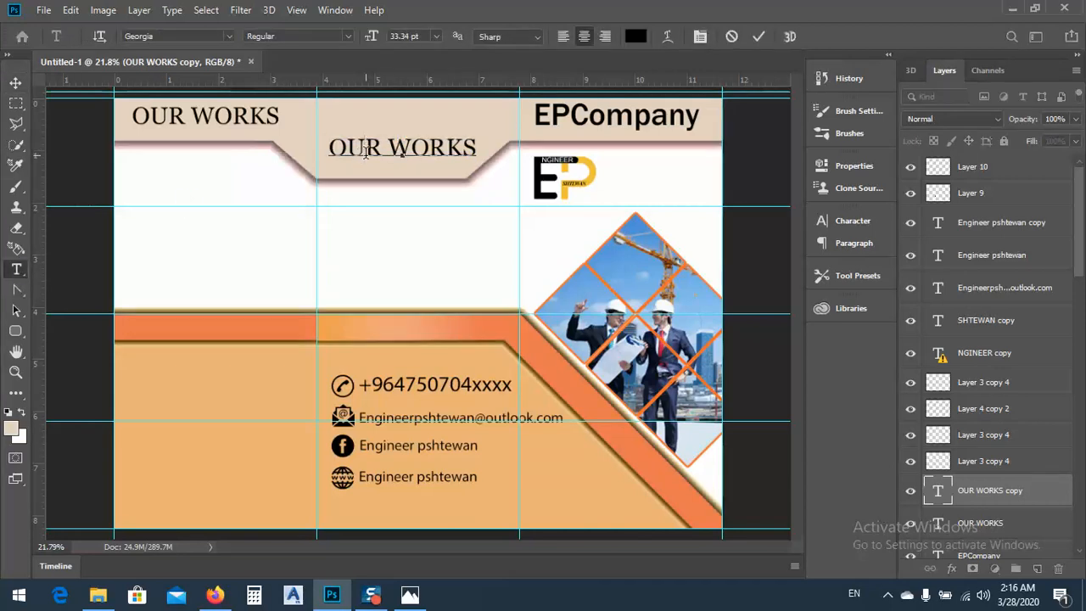
key(ctrl)
key(ctrl+a)
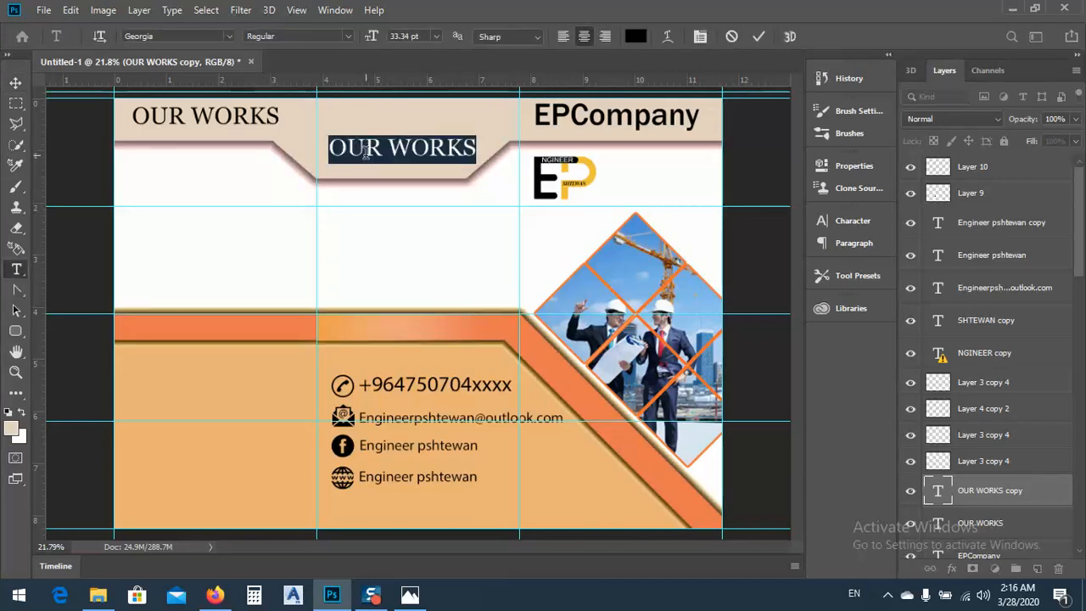
text(Con)
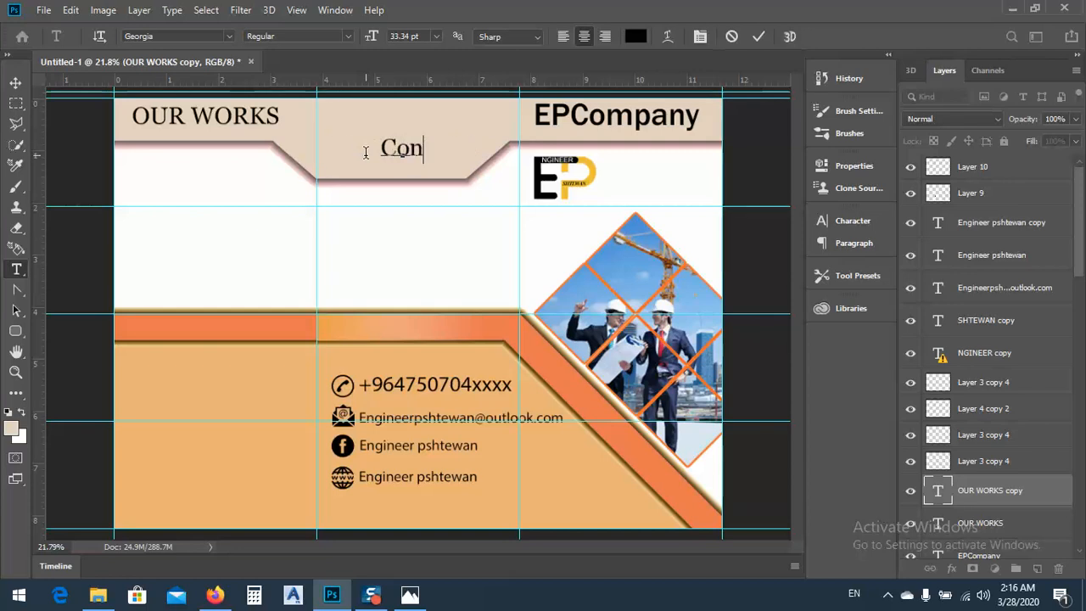
text(tact)
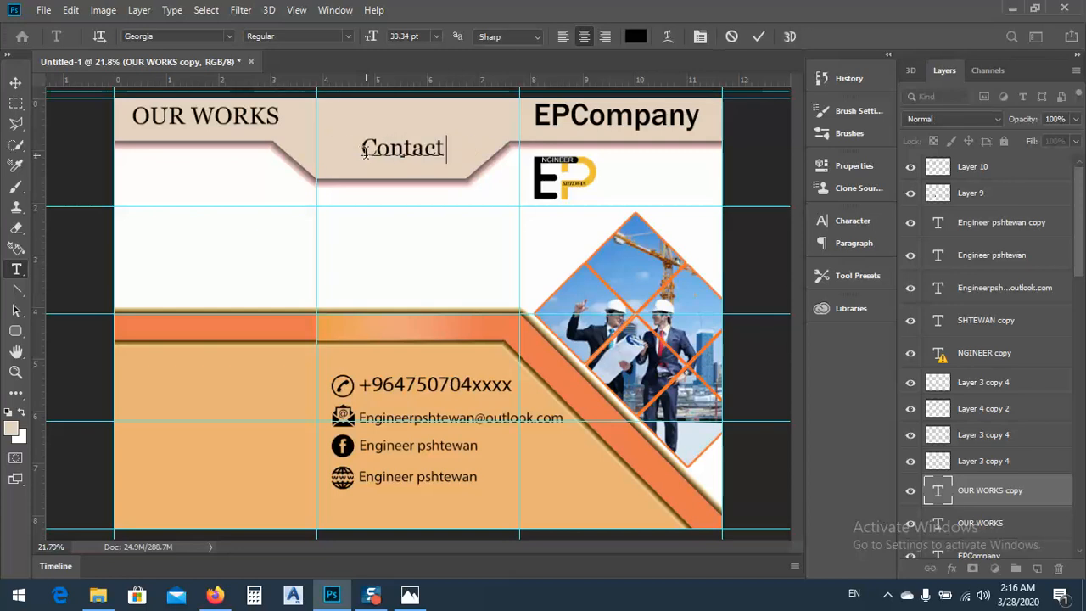
text( Us)
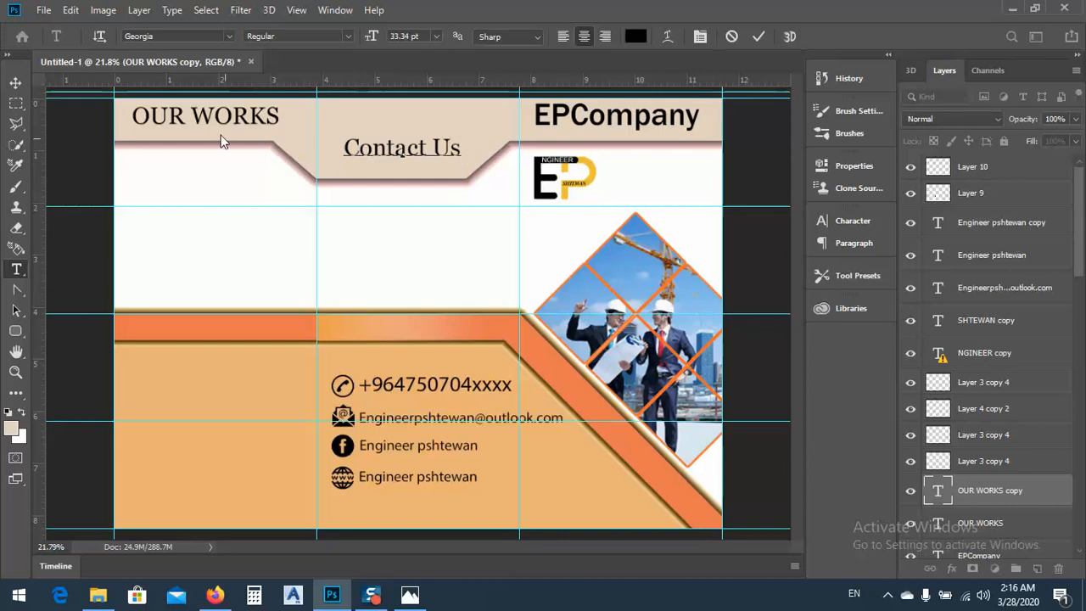
click(15, 82)
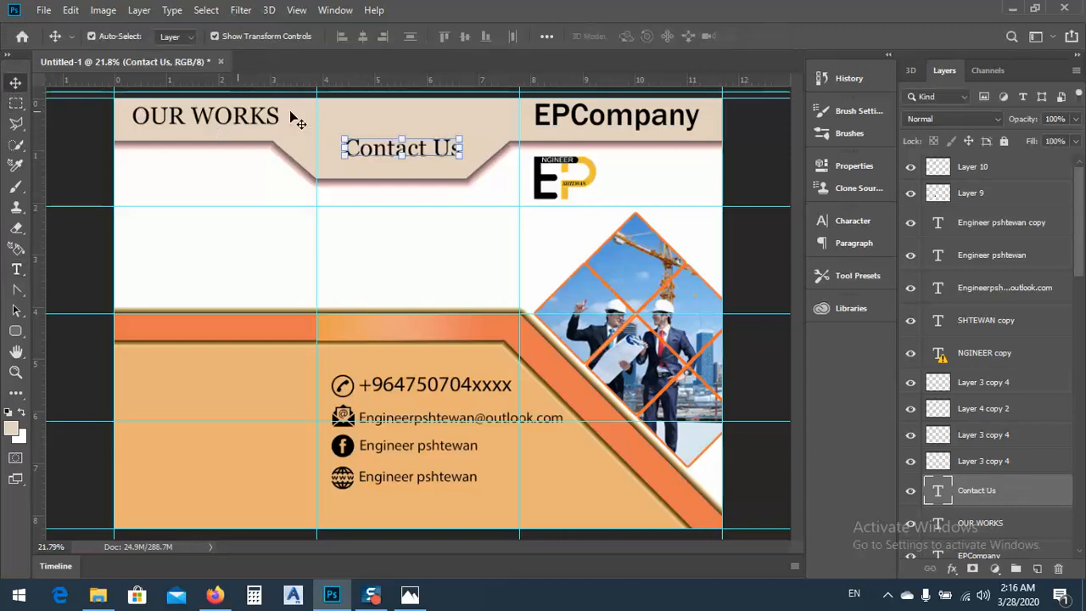
click(424, 245)
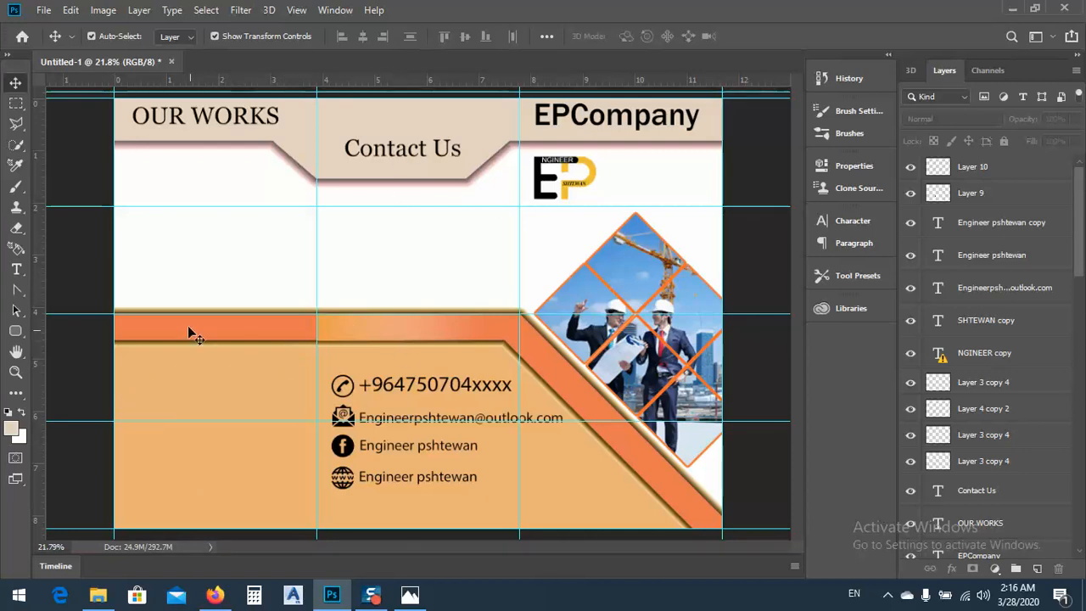
Check the background colouring of the reference brochure in Photos, and unlock the Background layer in Photoshop
click(410, 594)
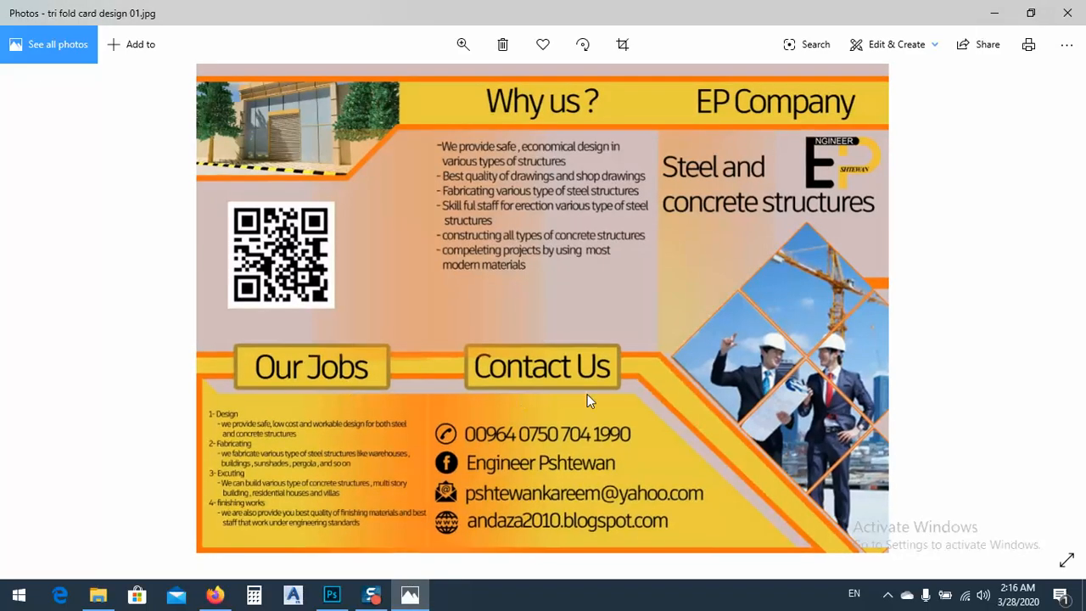
click(994, 12)
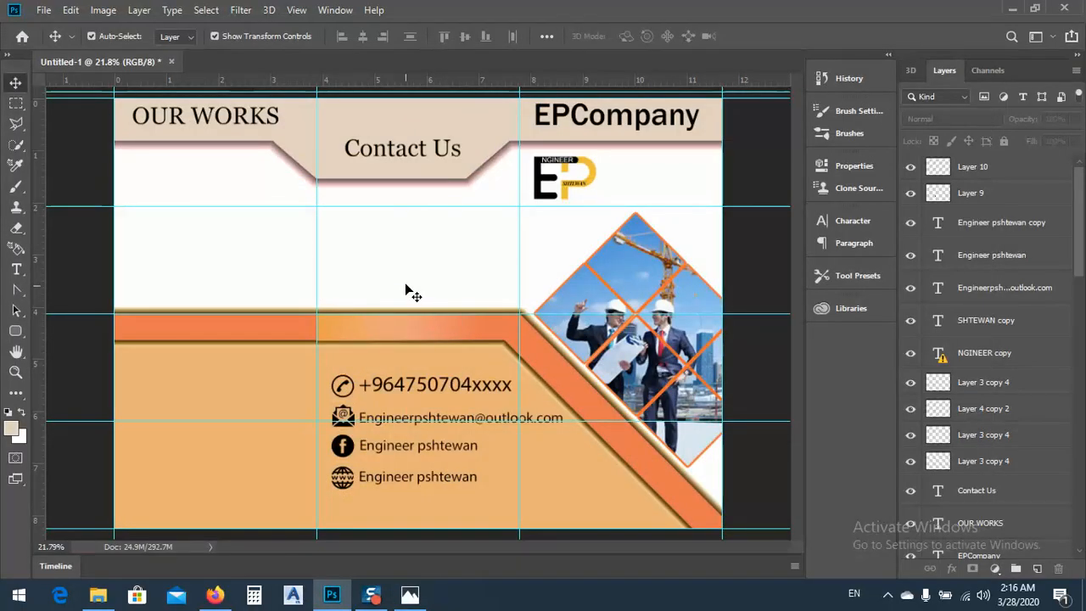
click(410, 597)
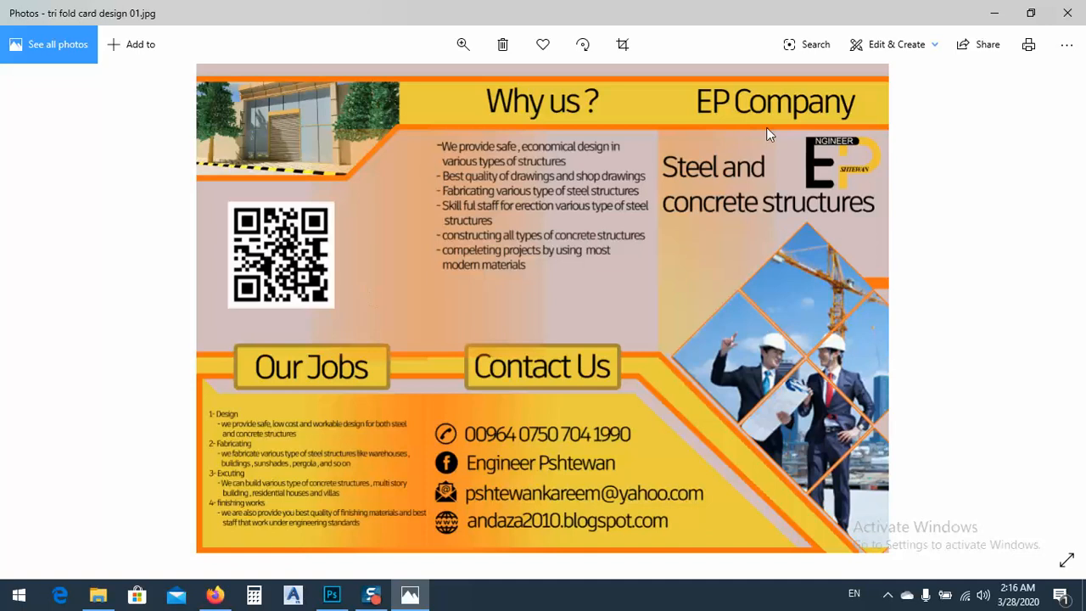
click(995, 13)
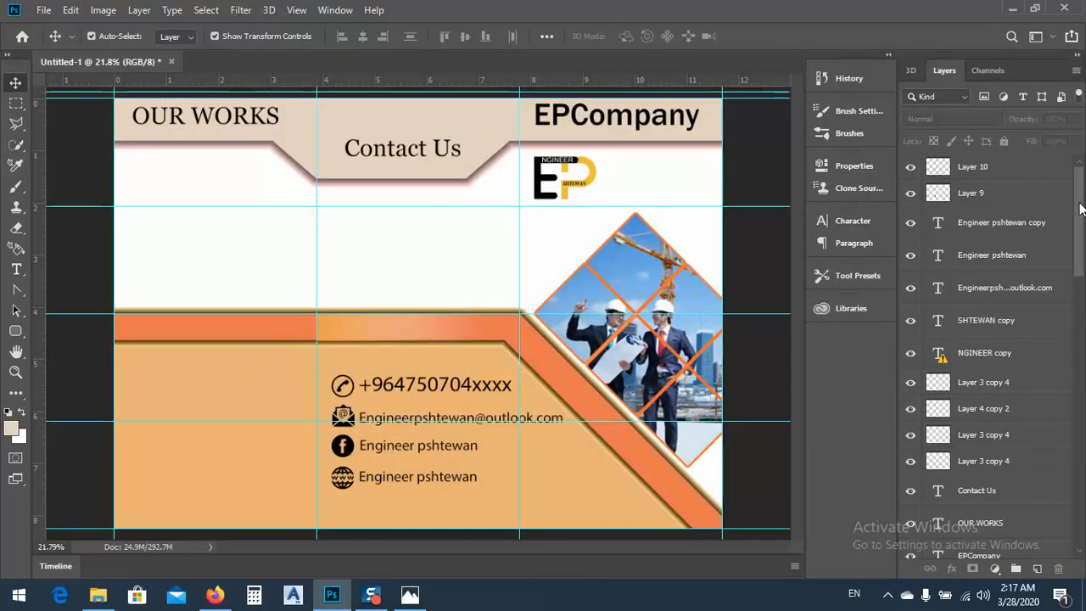
drag(1079, 170, 1083, 502)
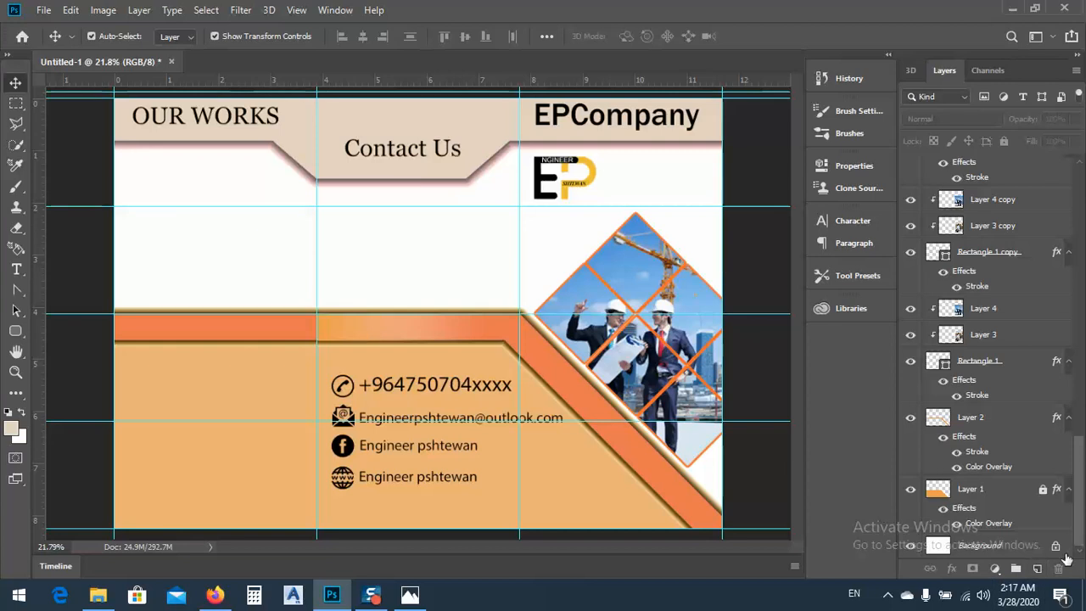
click(1056, 545)
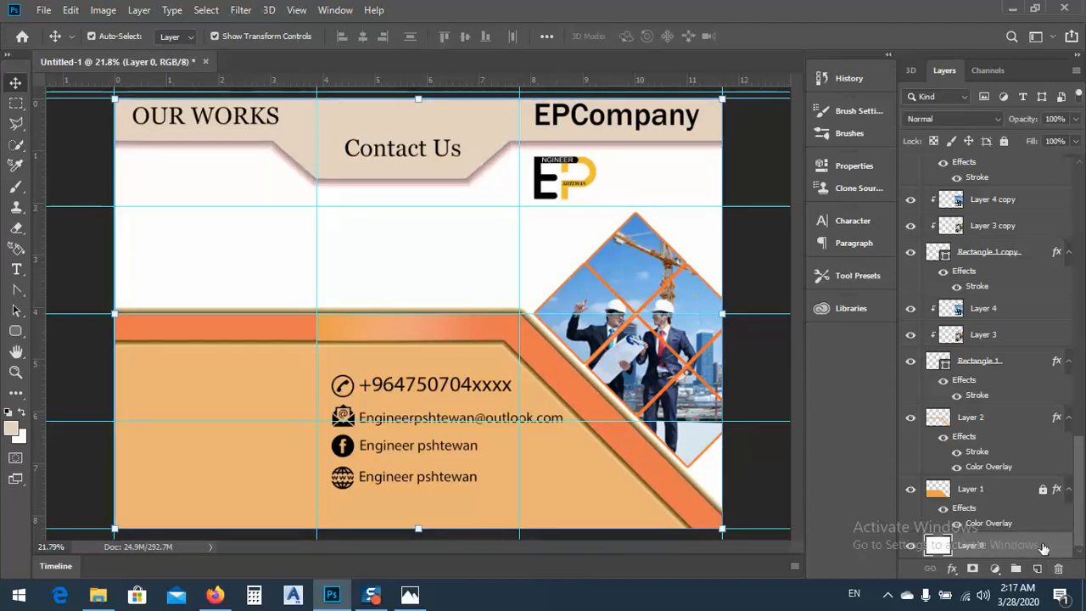
click(1004, 141)
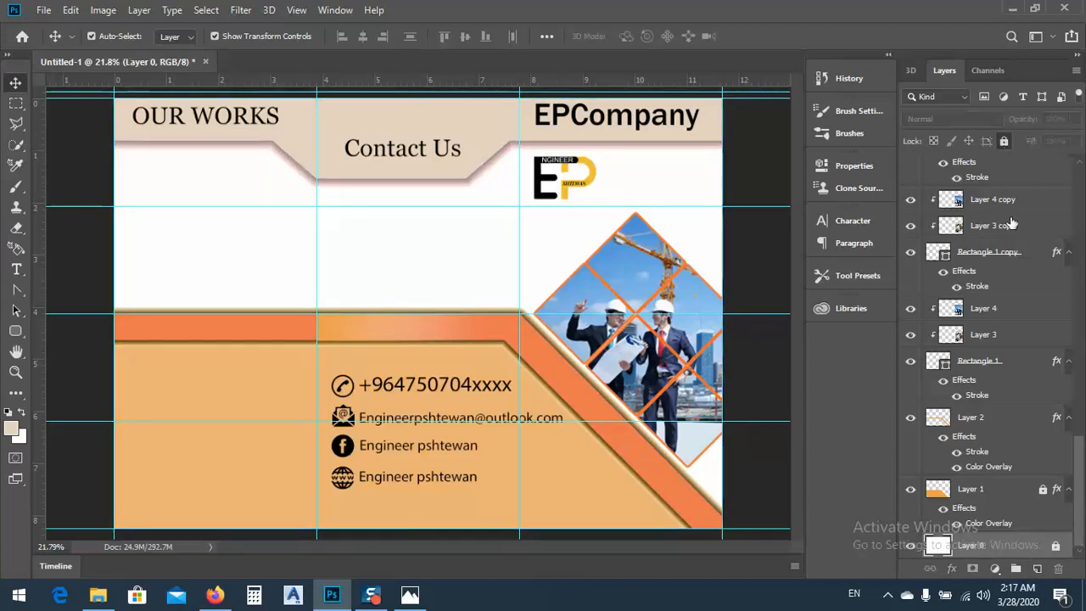
click(1057, 548)
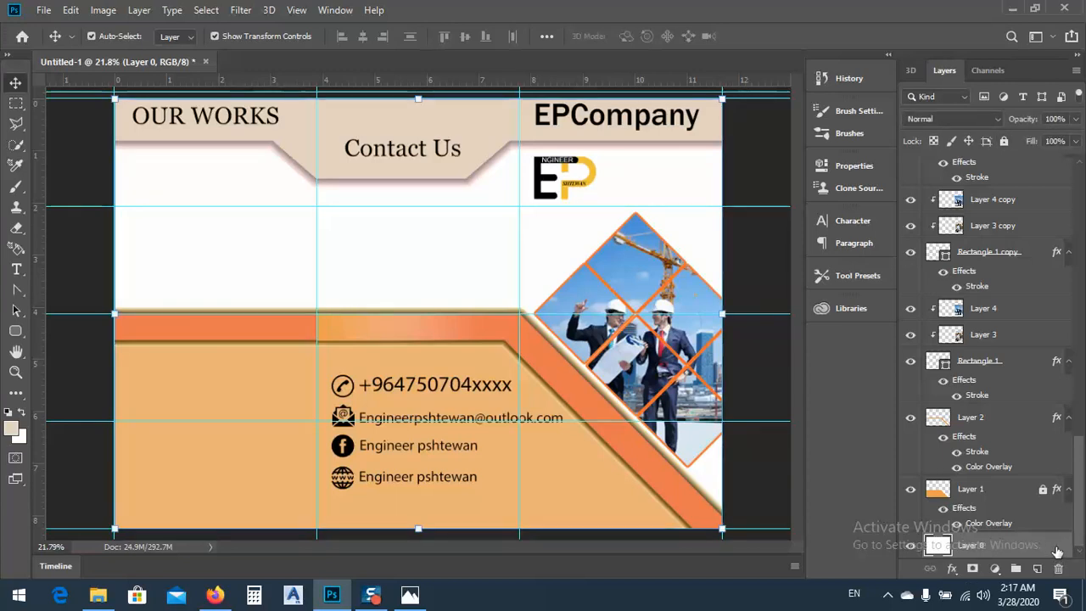
Add a Color Overlay in light golden tan (e1ba70) to the unlocked background layer
double_click(1055, 551)
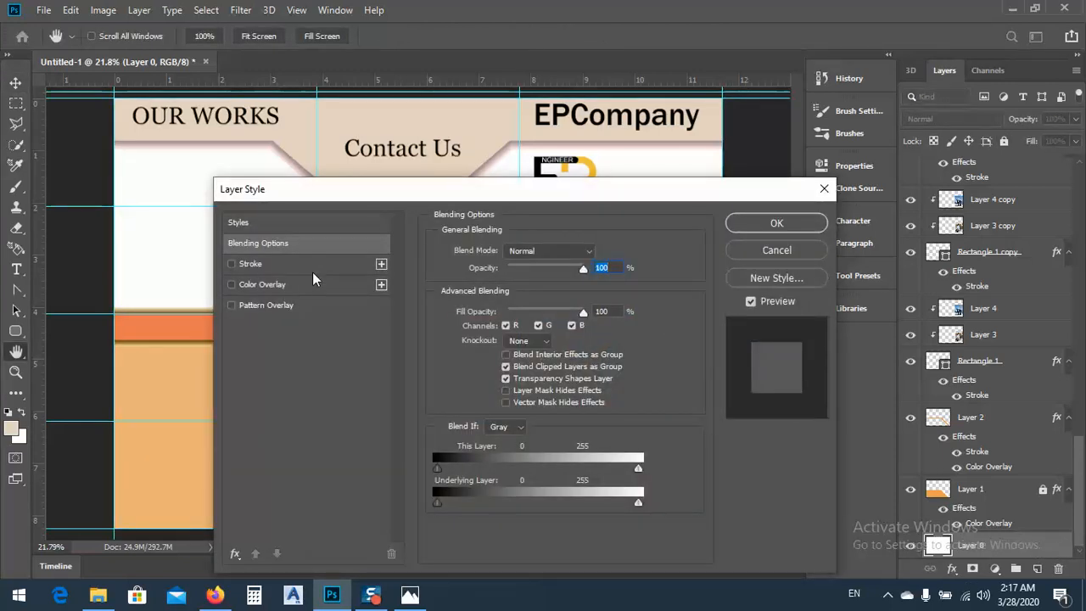
click(269, 285)
drag(540, 197, 631, 288)
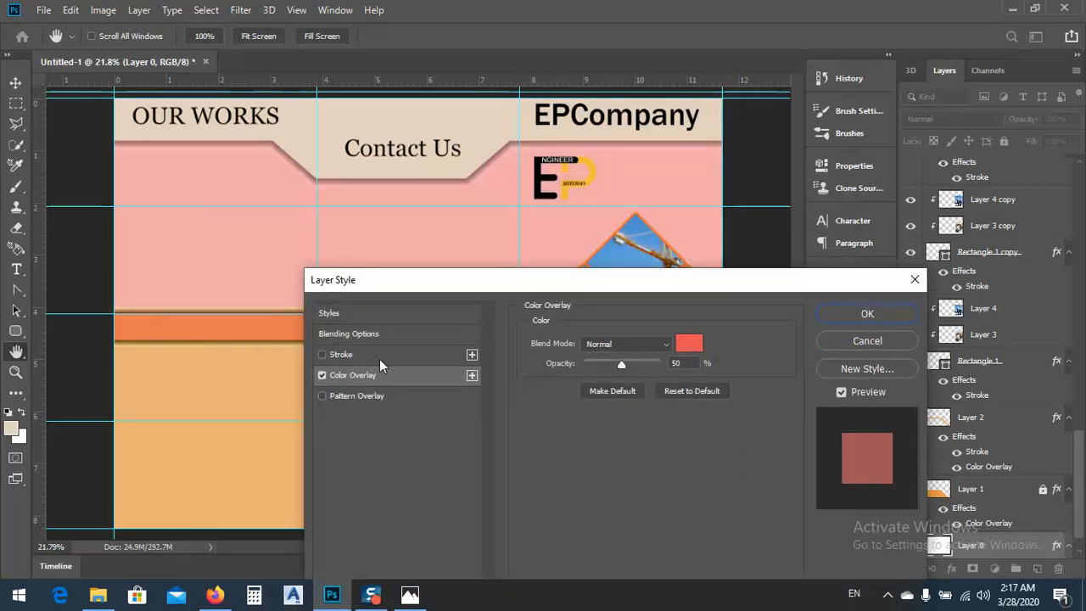
click(689, 342)
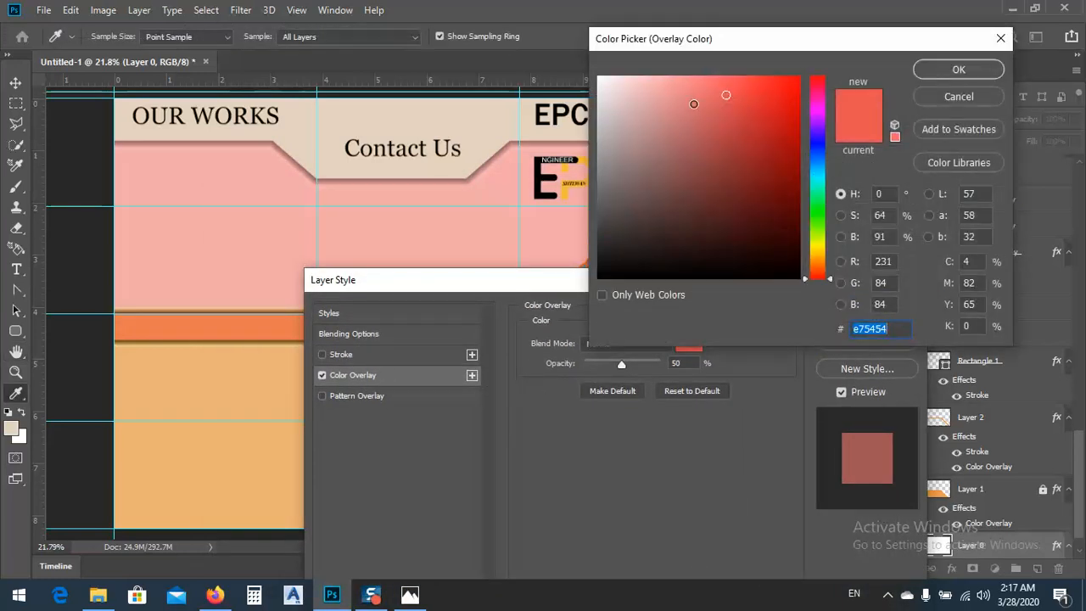
drag(694, 103, 650, 111)
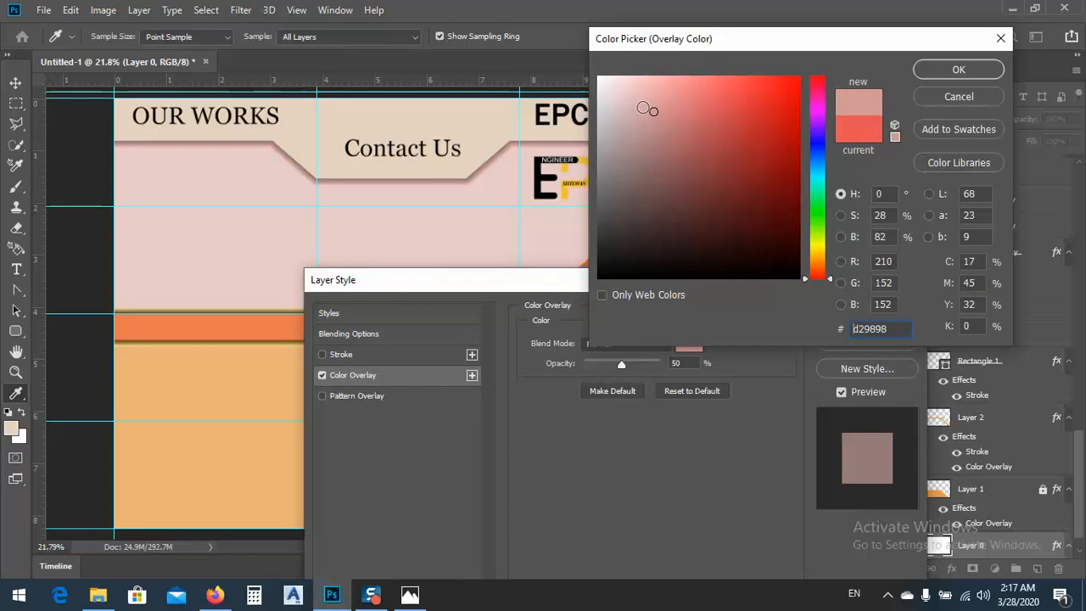
click(822, 256)
mouse_move(736, 114)
mouse_down()
mouse_move(730, 83)
mouse_move(690, 83)
mouse_up()
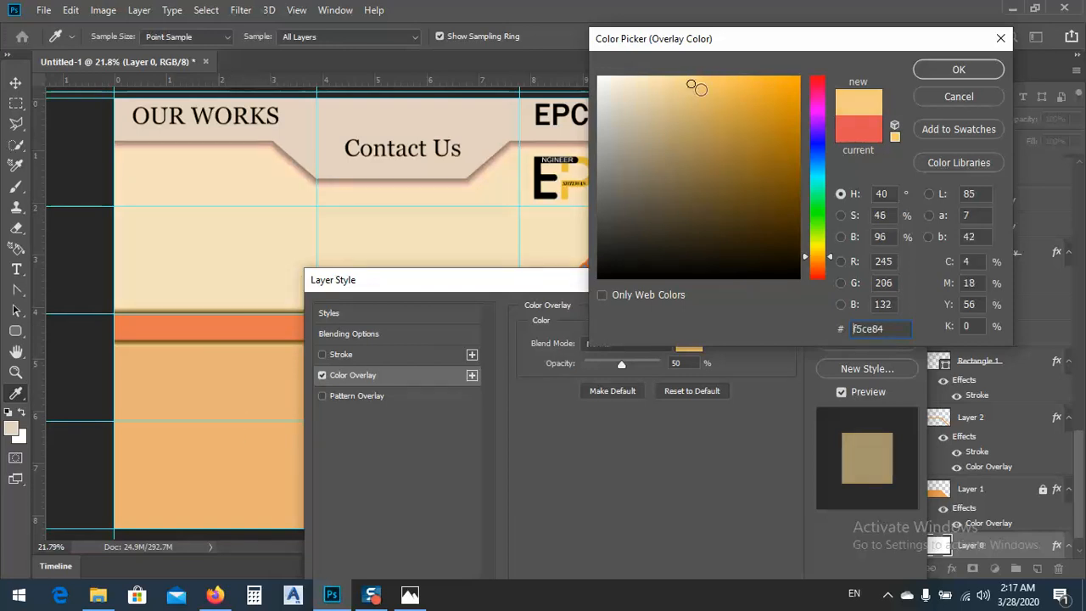
click(699, 99)
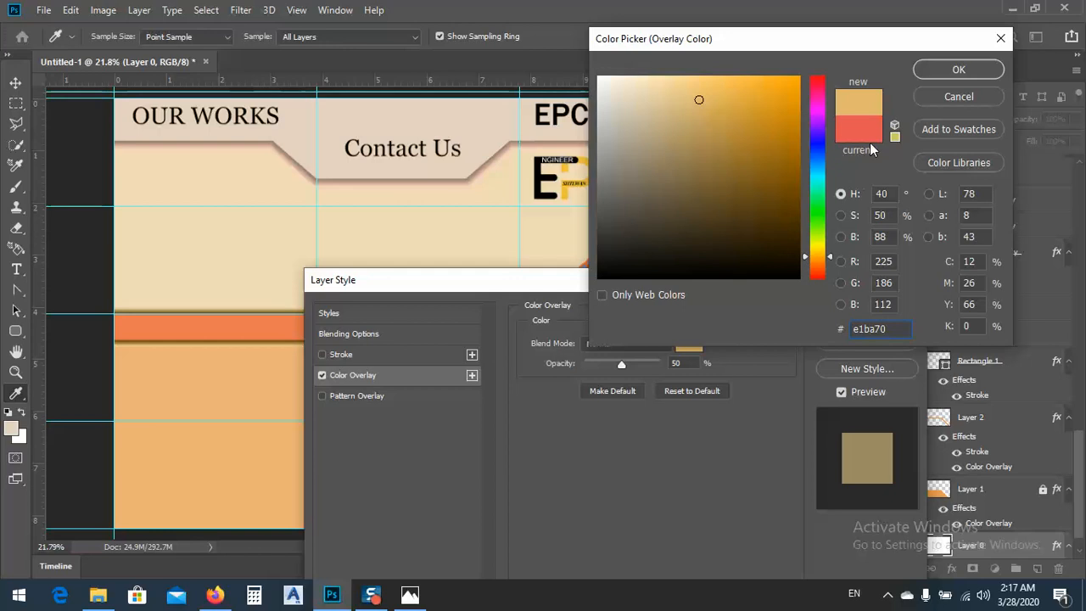
click(931, 72)
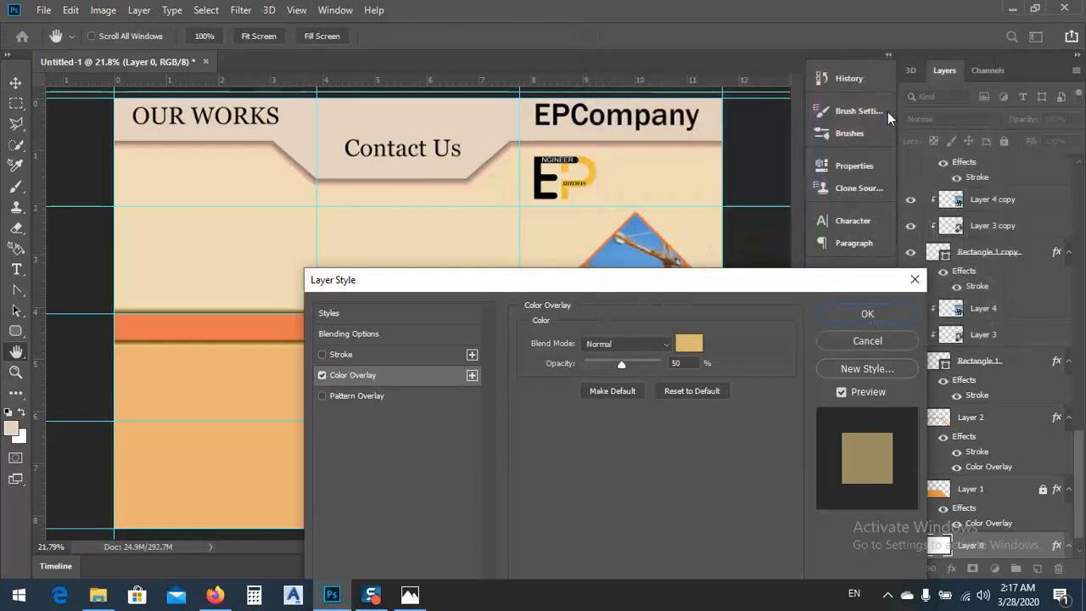
click(869, 316)
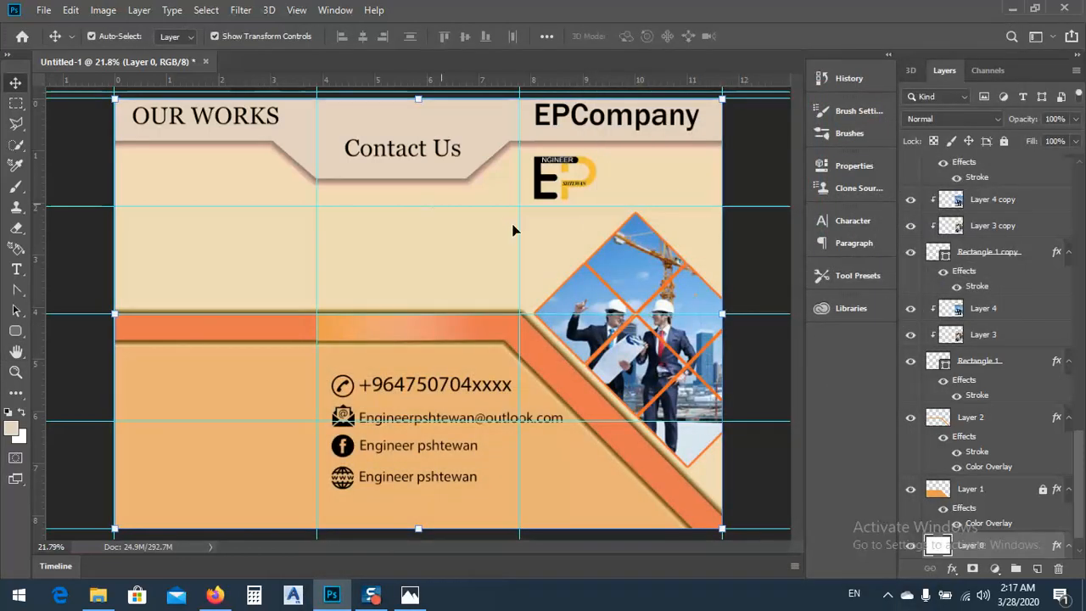
Select the rectangular middle-panel area between the Contact Us header and the orange band, and add a new layer above the background layer
click(15, 103)
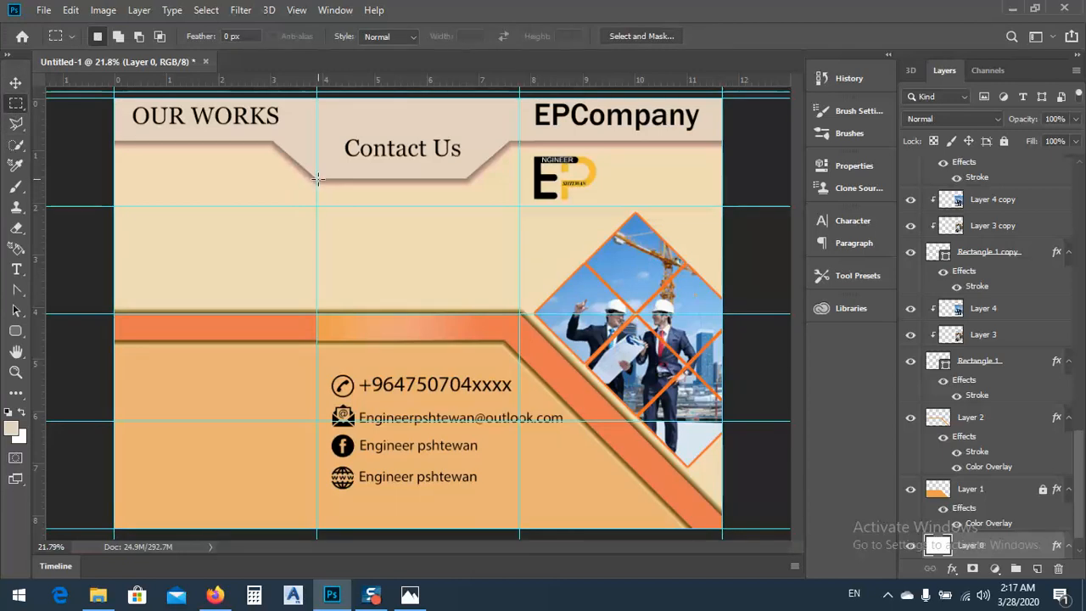
drag(317, 179, 520, 312)
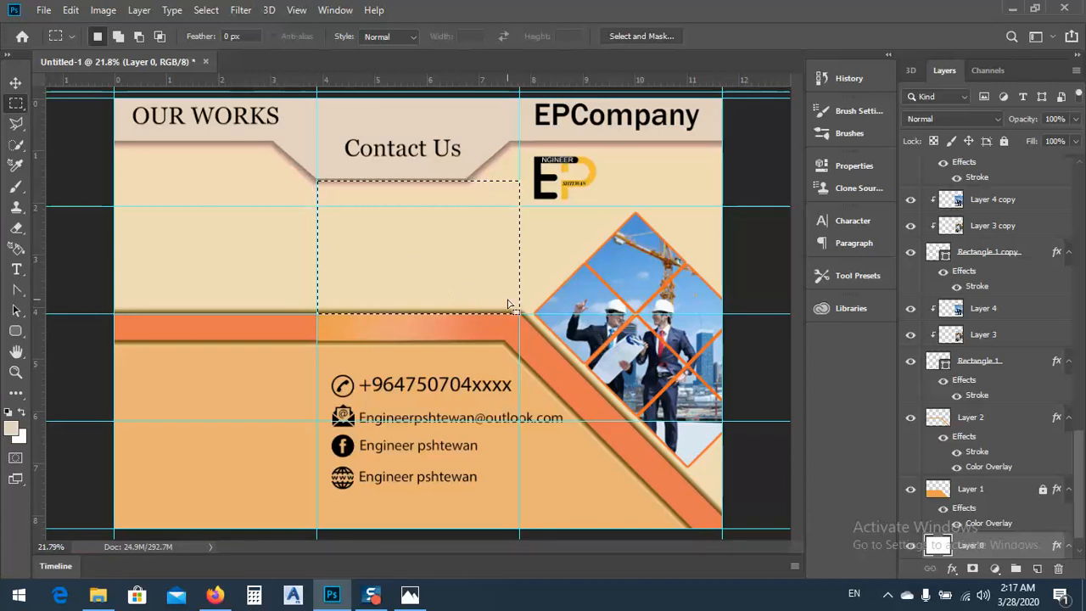
click(1039, 575)
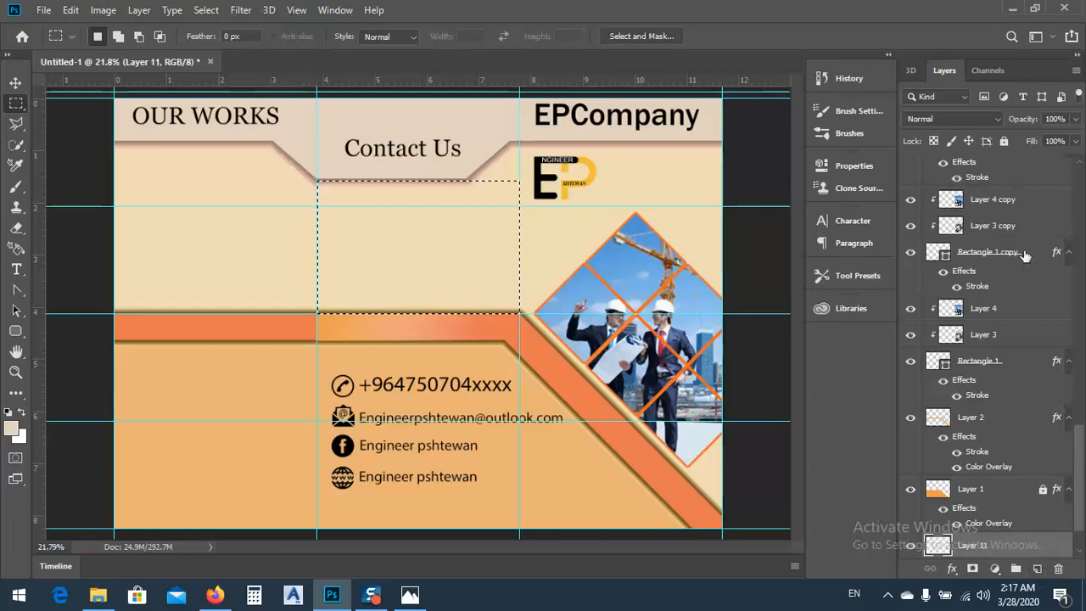
scroll(1083, 501, down, 1)
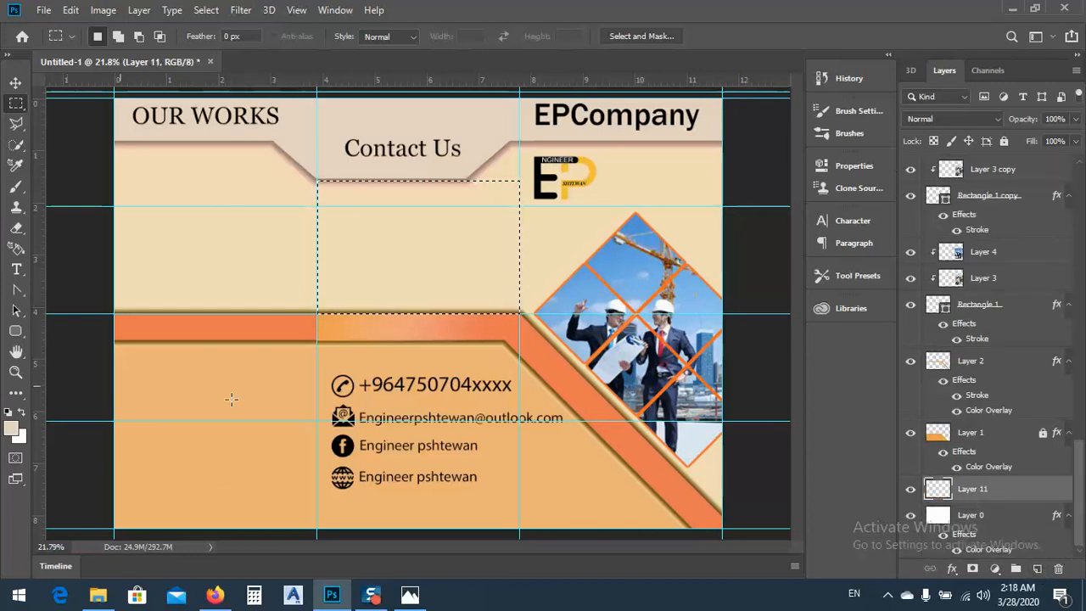
Move the new layer to the top of the layer stack and load the foreground-to-background preset for the Gradient tool
drag(978, 491, 966, 174)
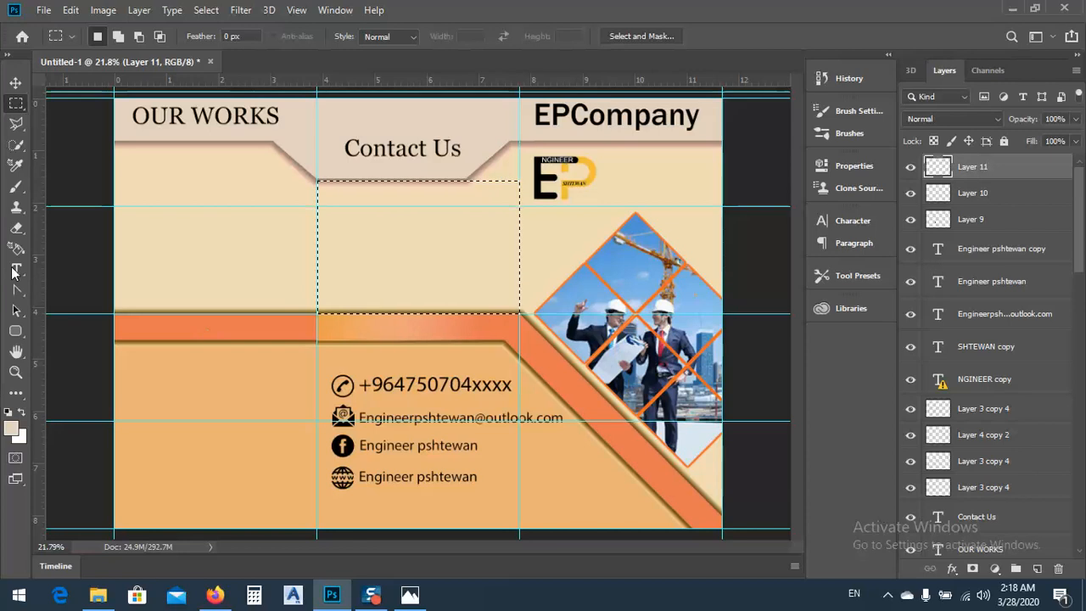
click(17, 396)
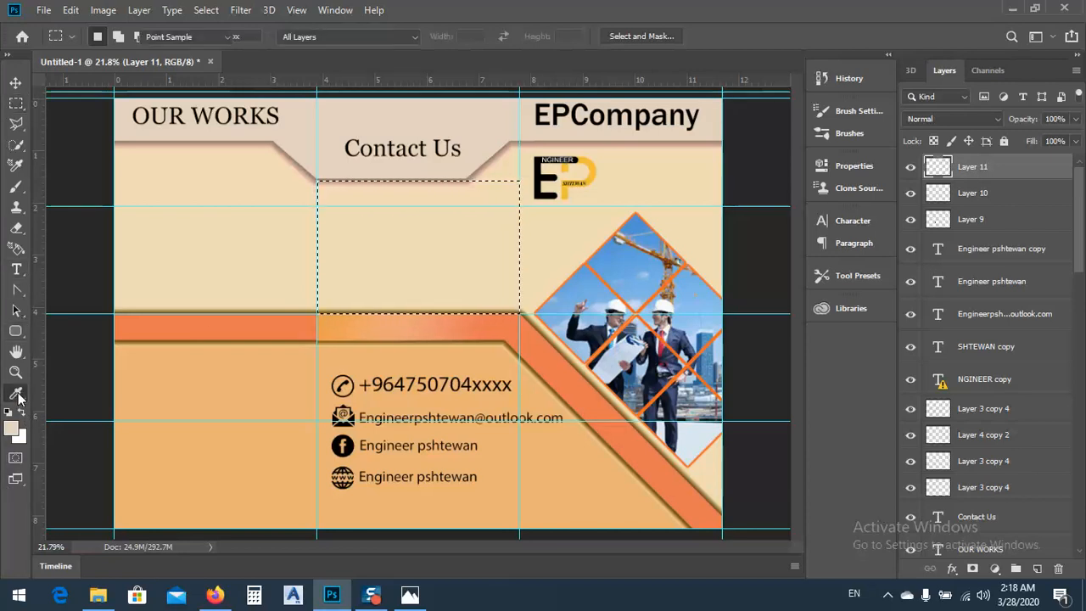
click(75, 511)
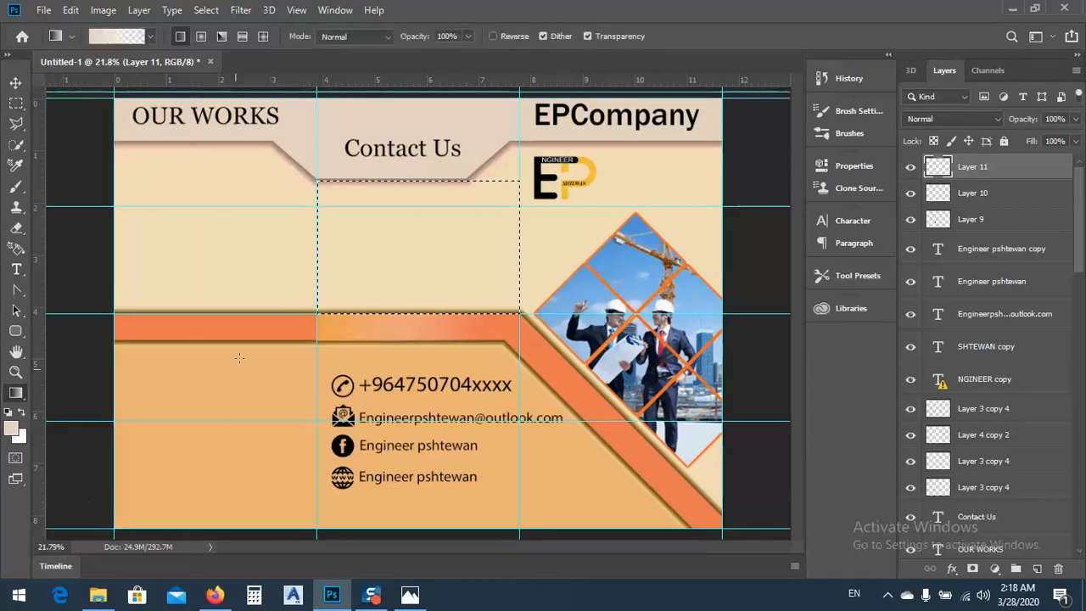
click(119, 35)
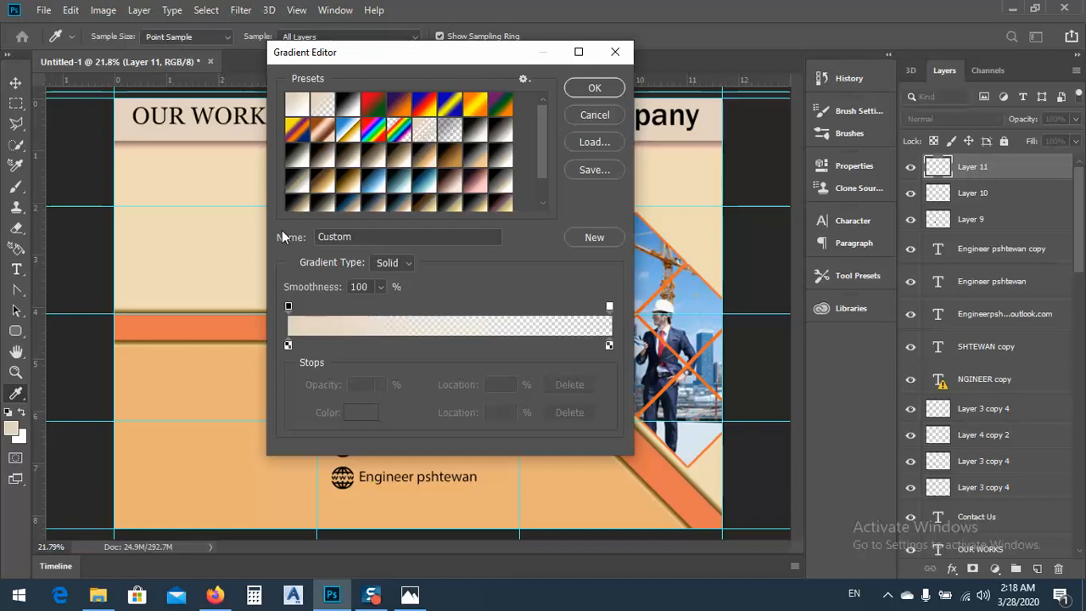
click(330, 185)
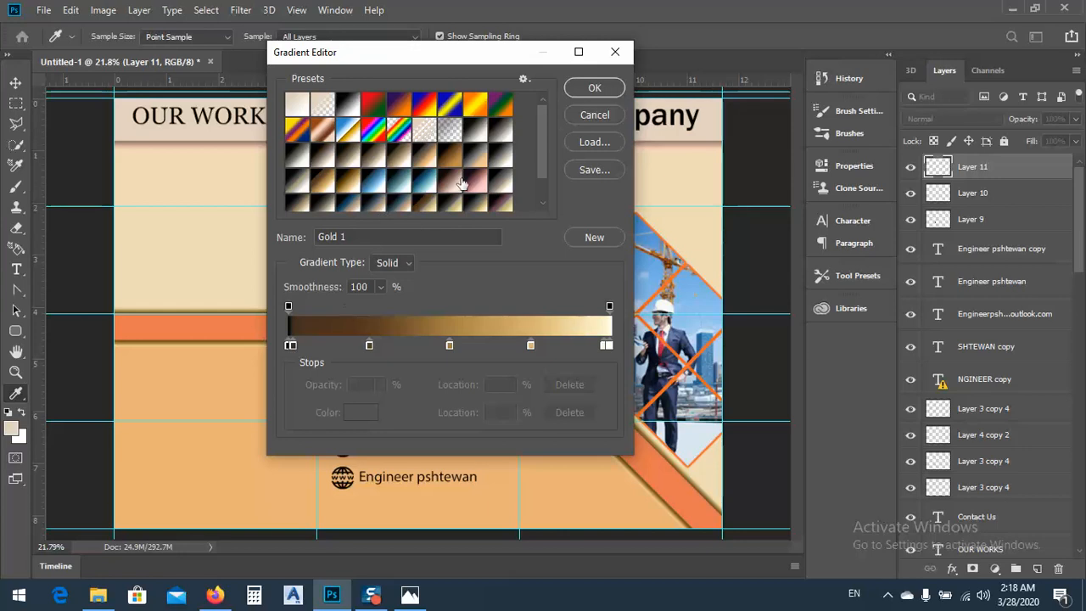
click(298, 104)
Try a horizontal orange-to-white gradient across the selected middle-panel area, and undo the fill
click(289, 345)
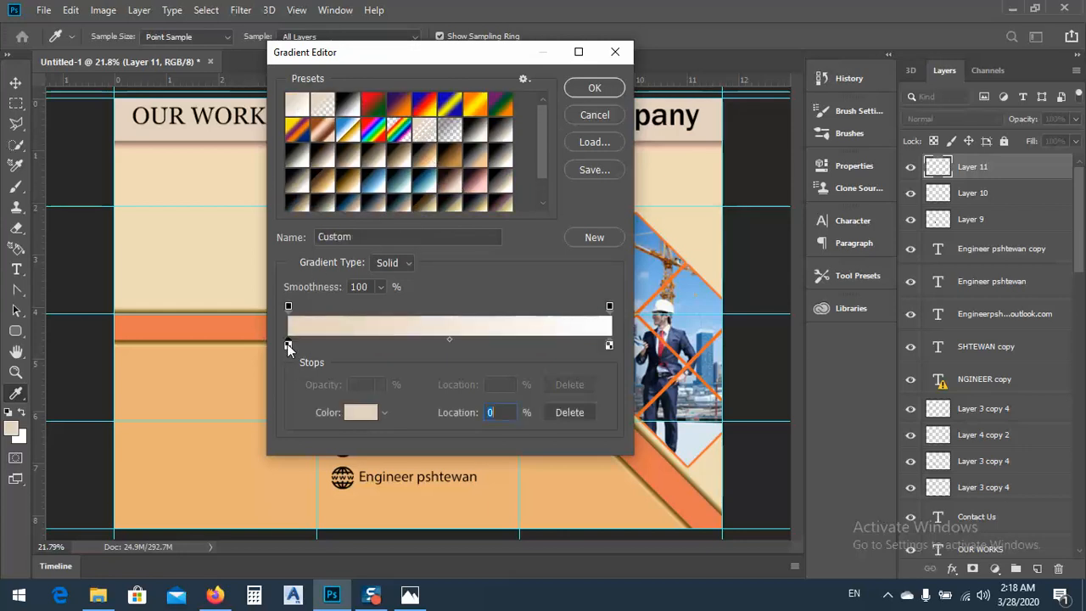
click(360, 412)
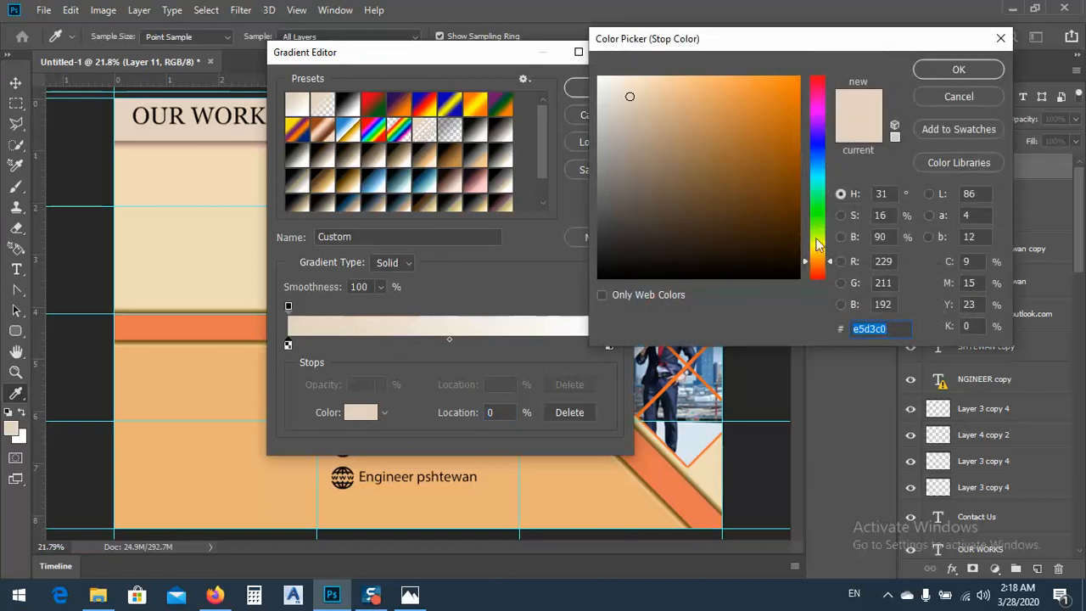
drag(784, 106, 770, 86)
click(948, 75)
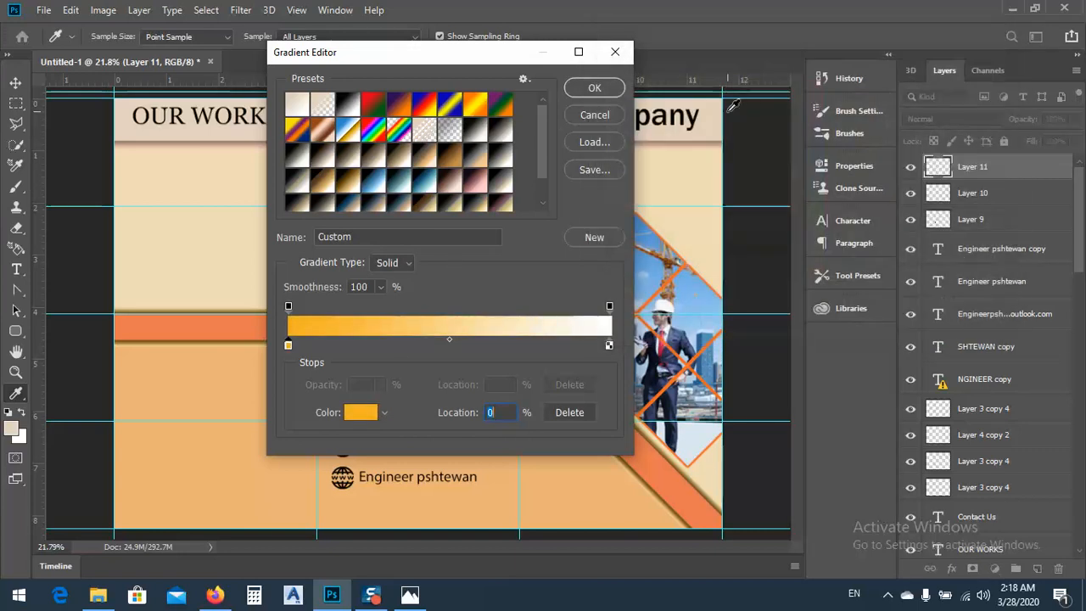
click(592, 87)
drag(319, 237, 551, 241)
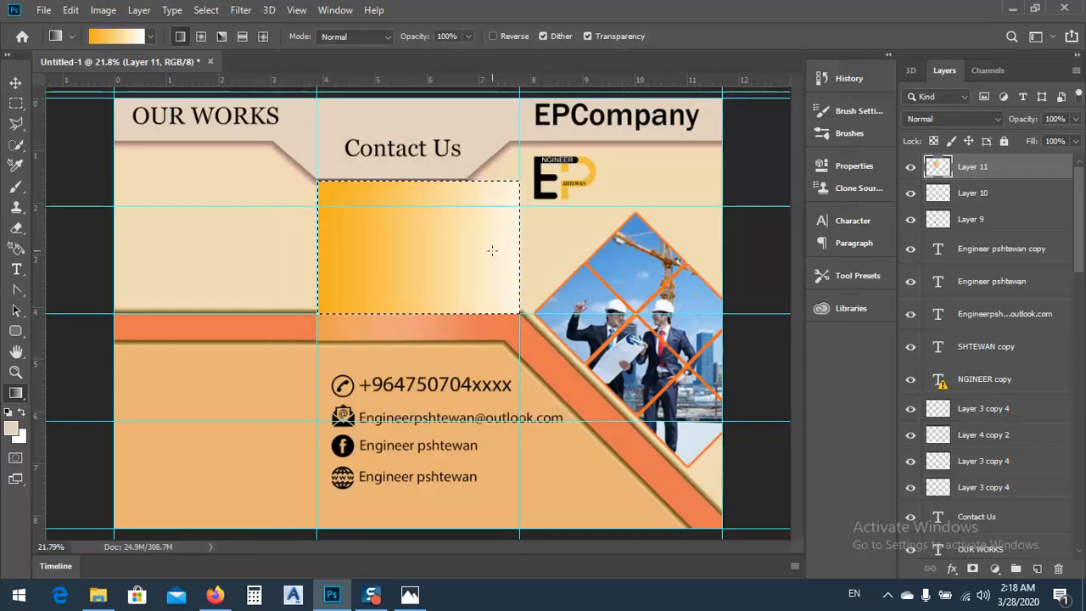
key(ctrl+z)
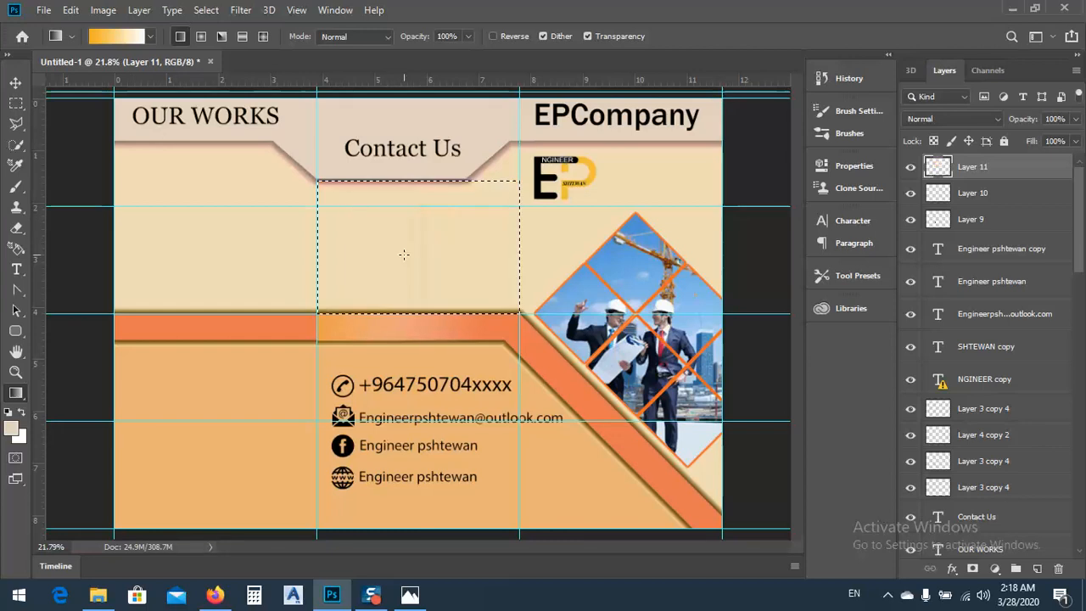
Set the gradient's start colour to light gold (e3c076), try it across the selected middle-panel area, and undo the fill
click(109, 37)
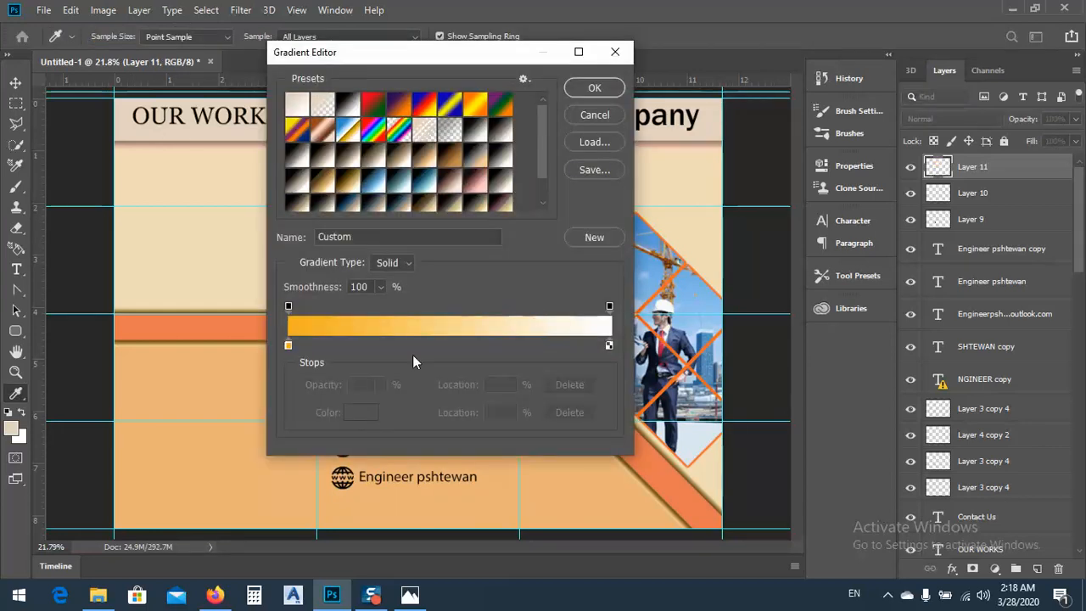
click(289, 347)
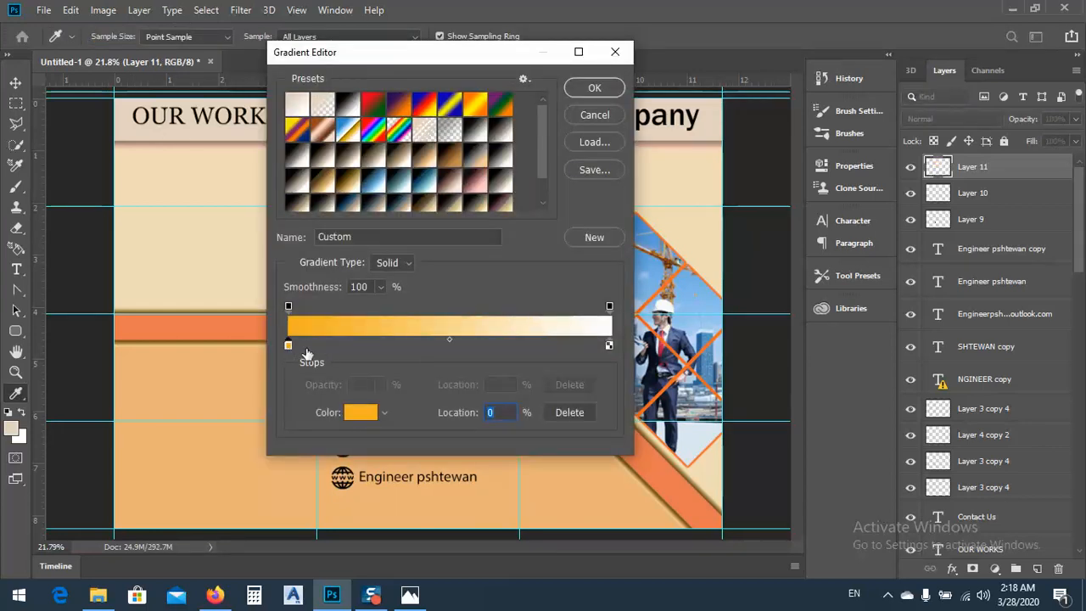
click(356, 413)
click(695, 98)
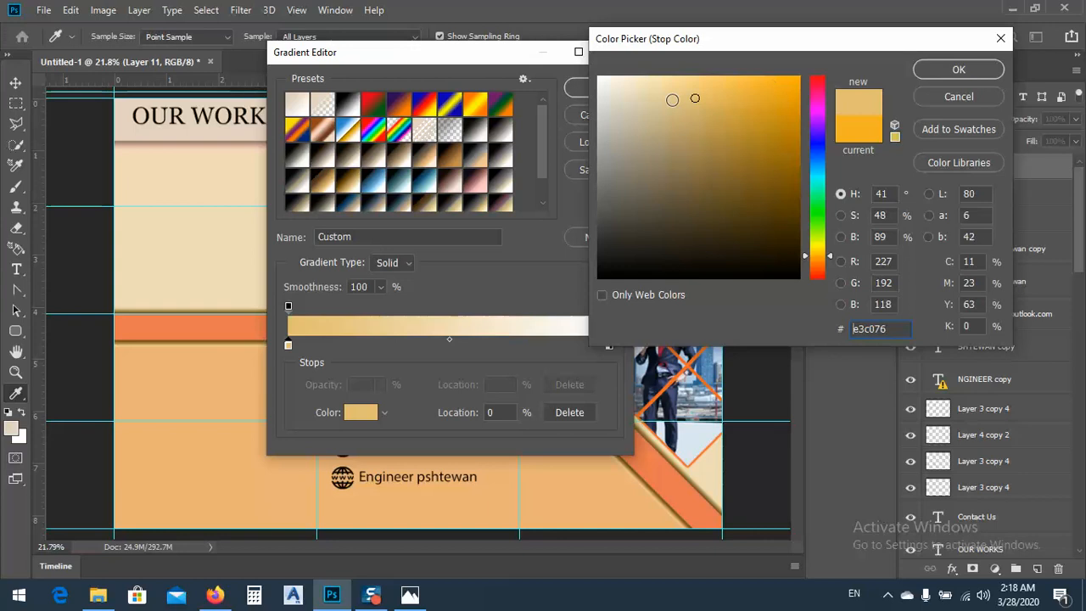
click(959, 70)
click(585, 87)
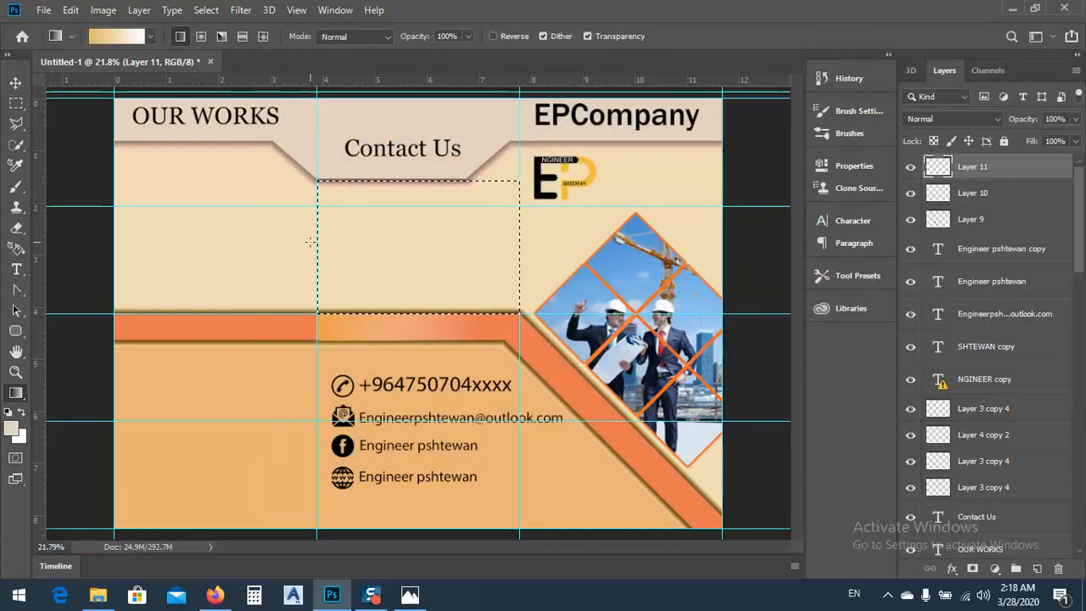
drag(274, 250, 501, 253)
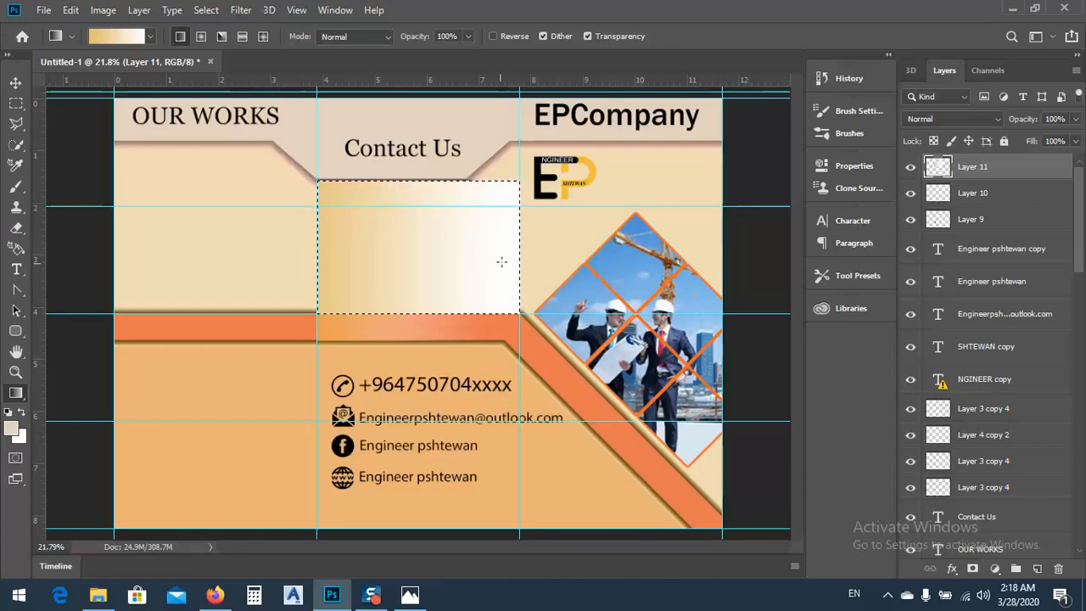
key(ctrl+z)
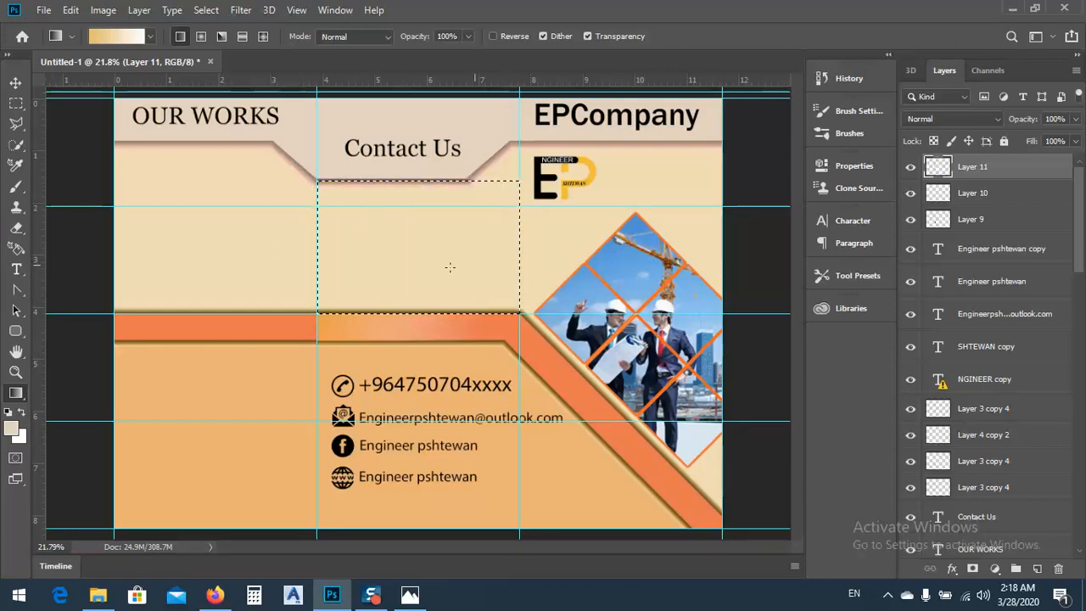
Set the gradient's end opacity to 0%, fill the selected middle-panel area with it horizontally from the left fold, and deselect
click(114, 37)
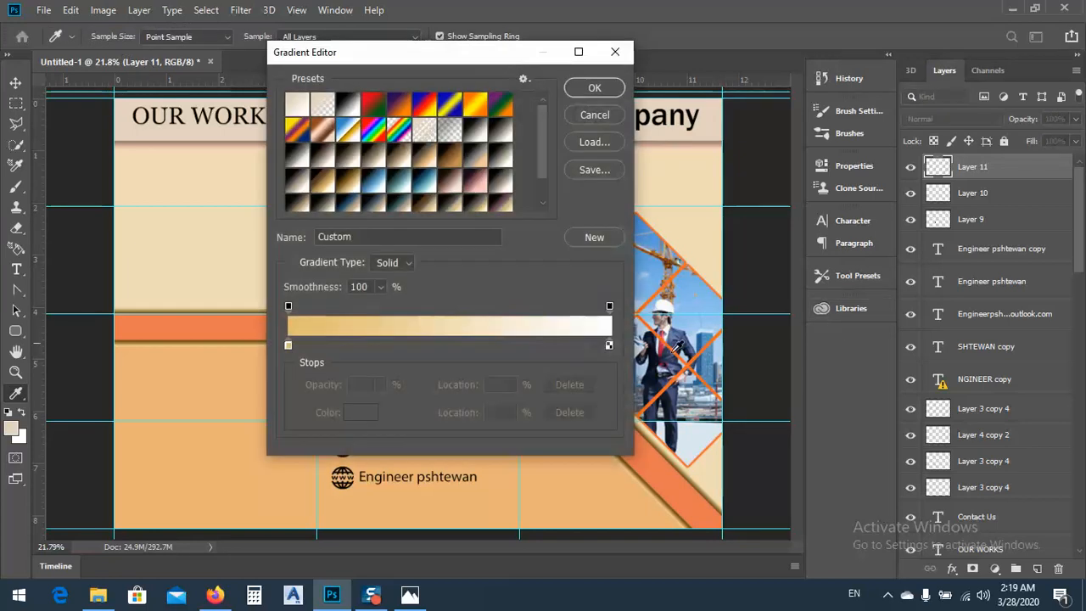
click(610, 307)
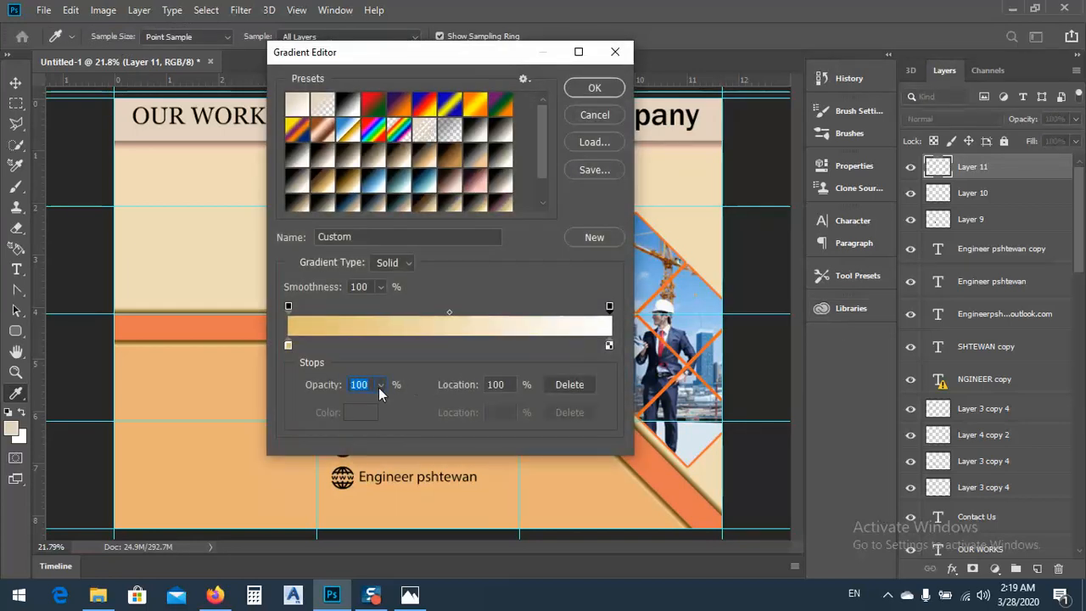
text(0)
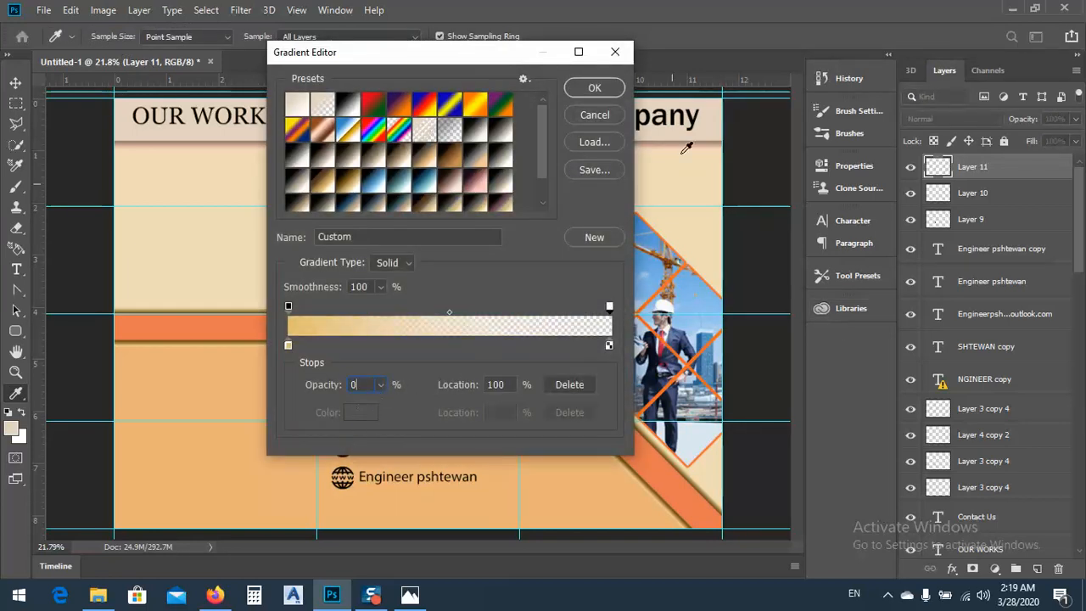
click(592, 94)
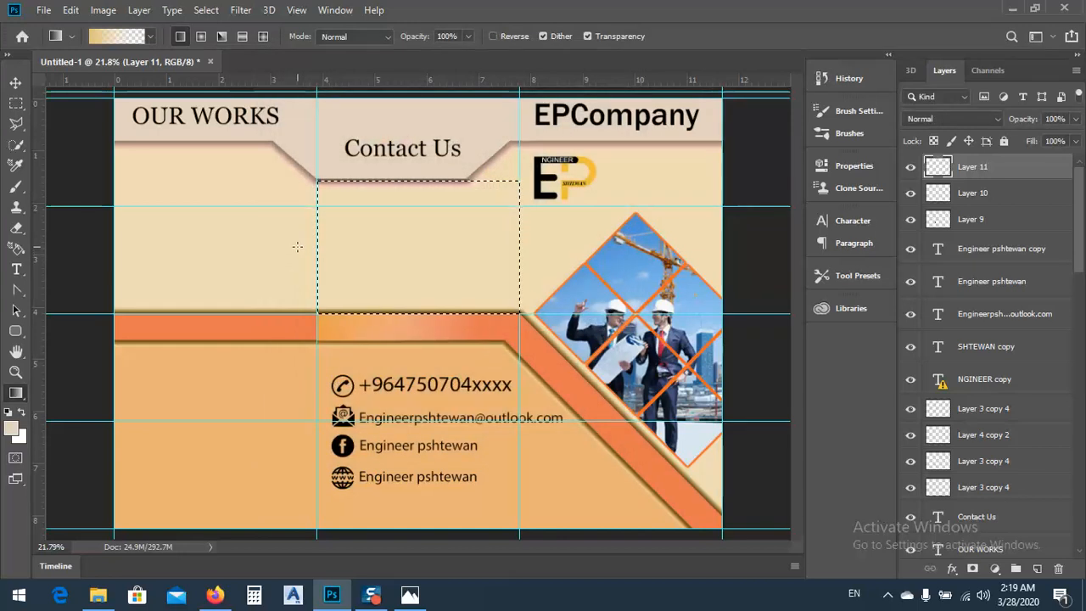
drag(296, 243, 493, 244)
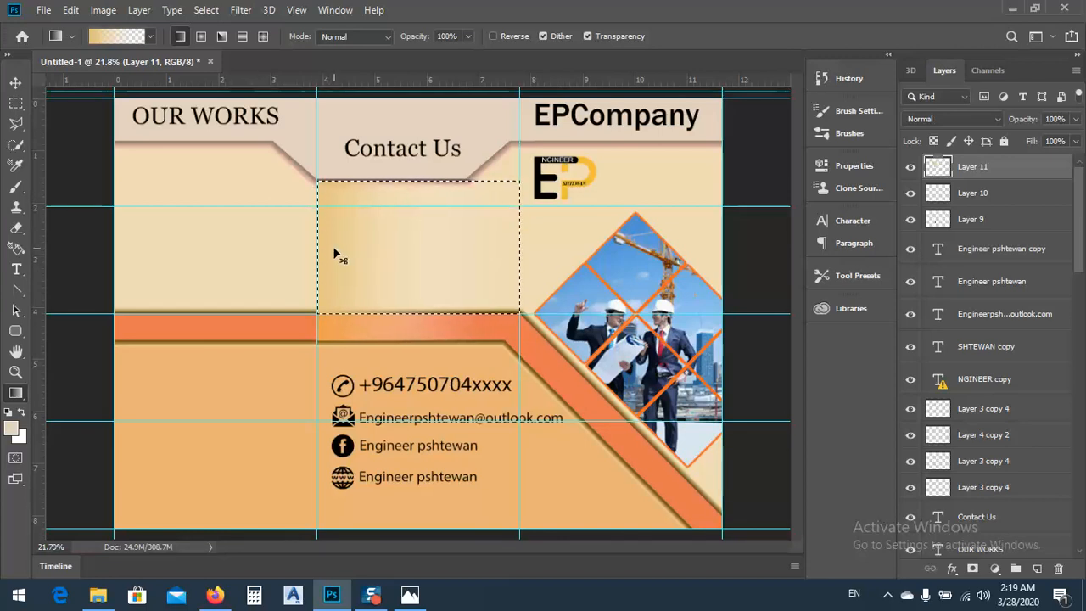
key(ctrl+d)
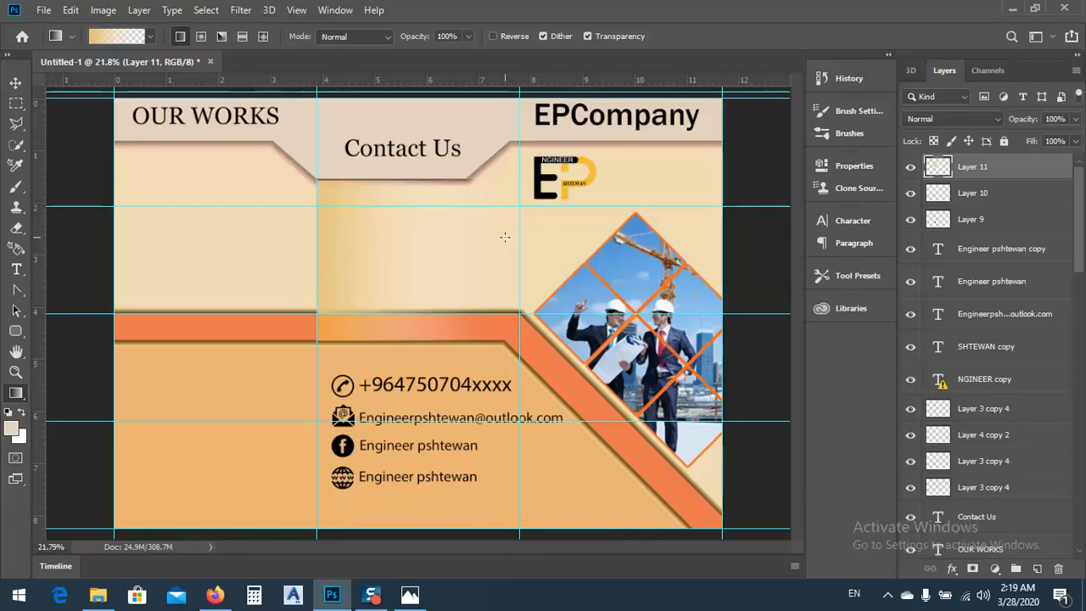
Try a horizontal gold-to-transparent gradient on a new layer without a selection, with the layer's opacity reduced to 13%
click(1037, 569)
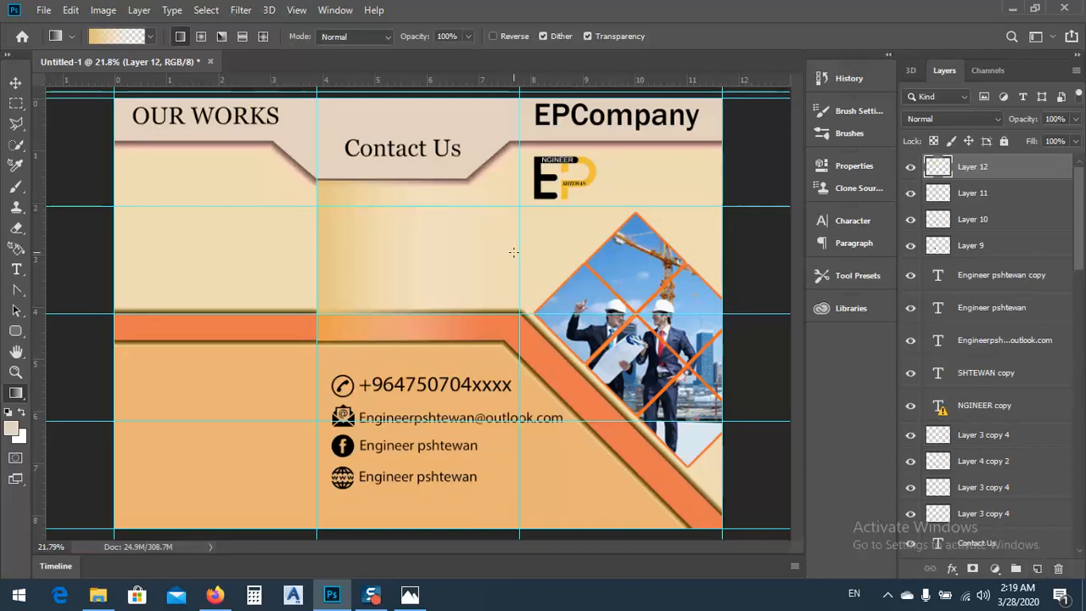
drag(658, 252, 730, 254)
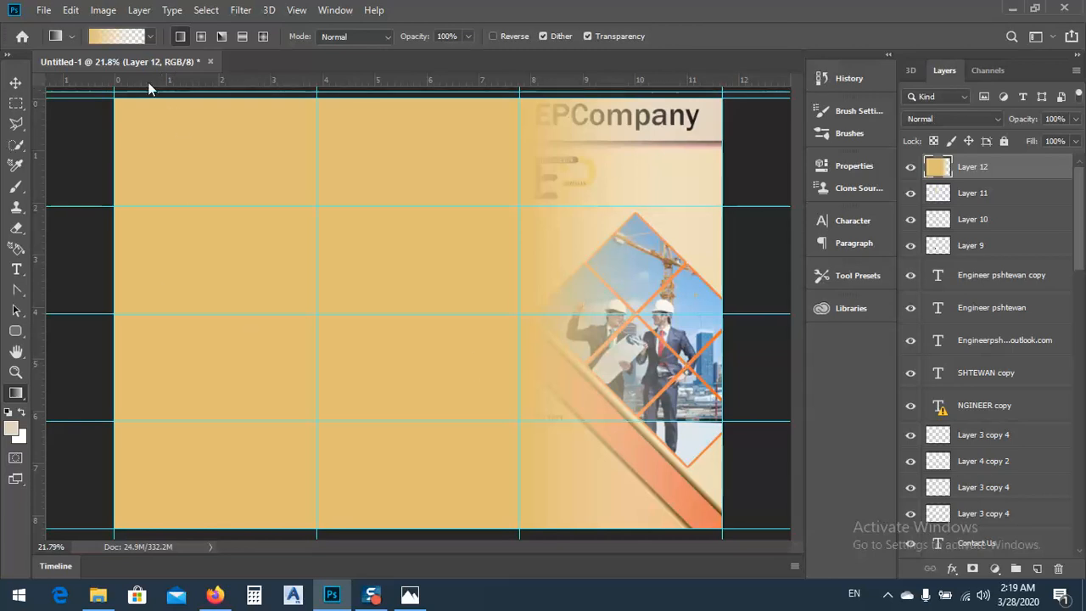
click(15, 82)
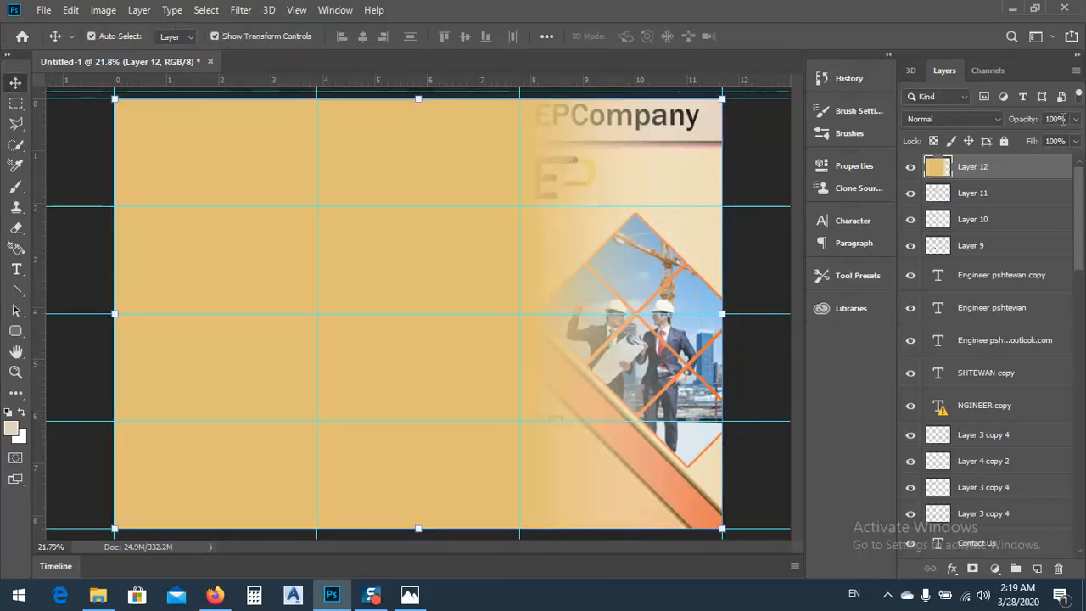
click(1076, 120)
drag(1057, 140, 1010, 139)
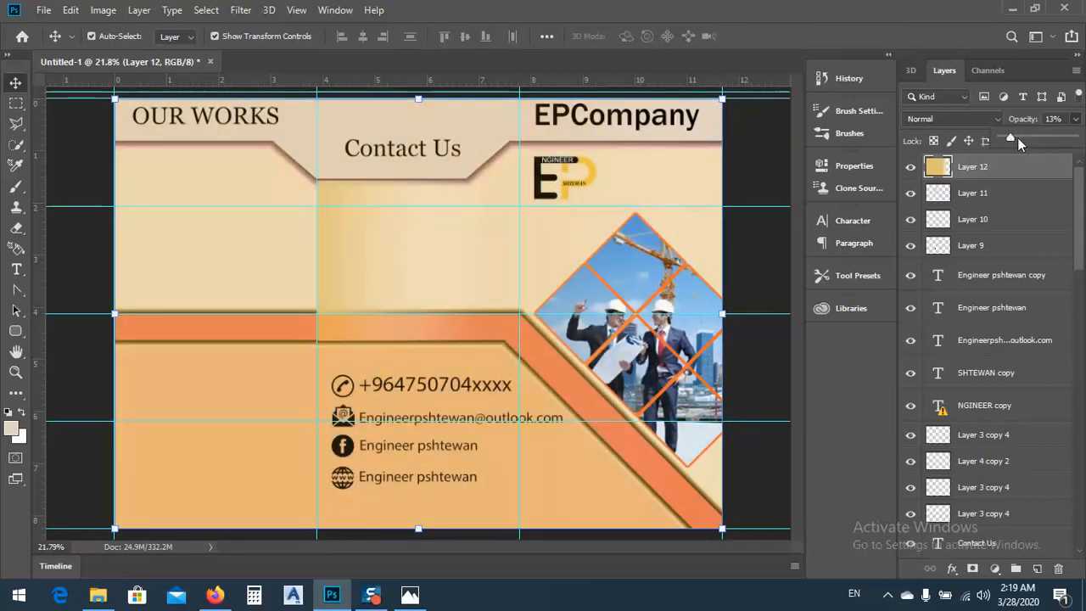
Delete the new full-page gradient layer
click(979, 167)
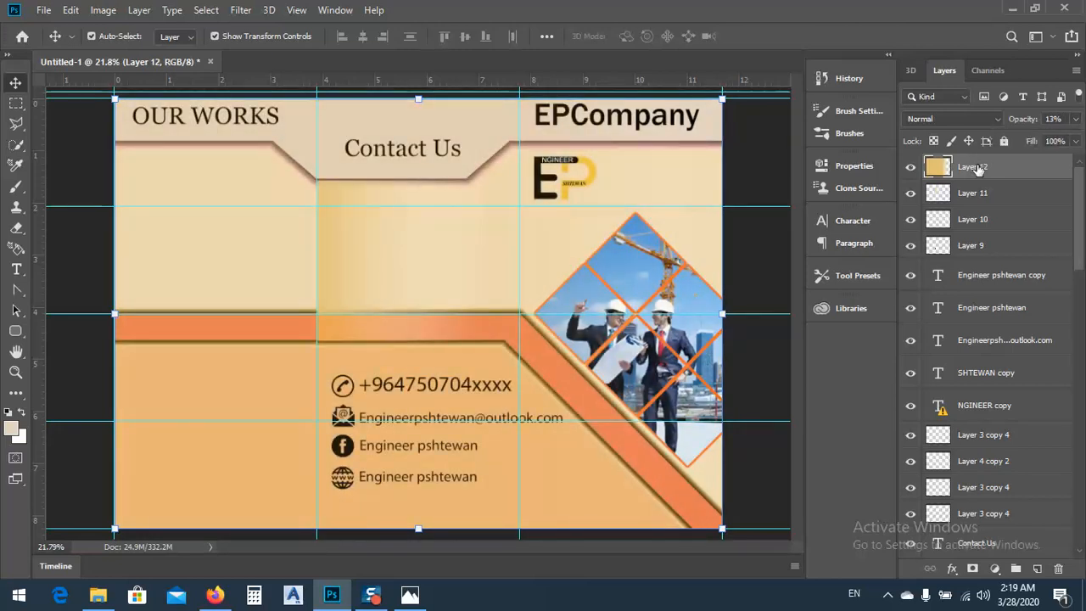
click(1058, 568)
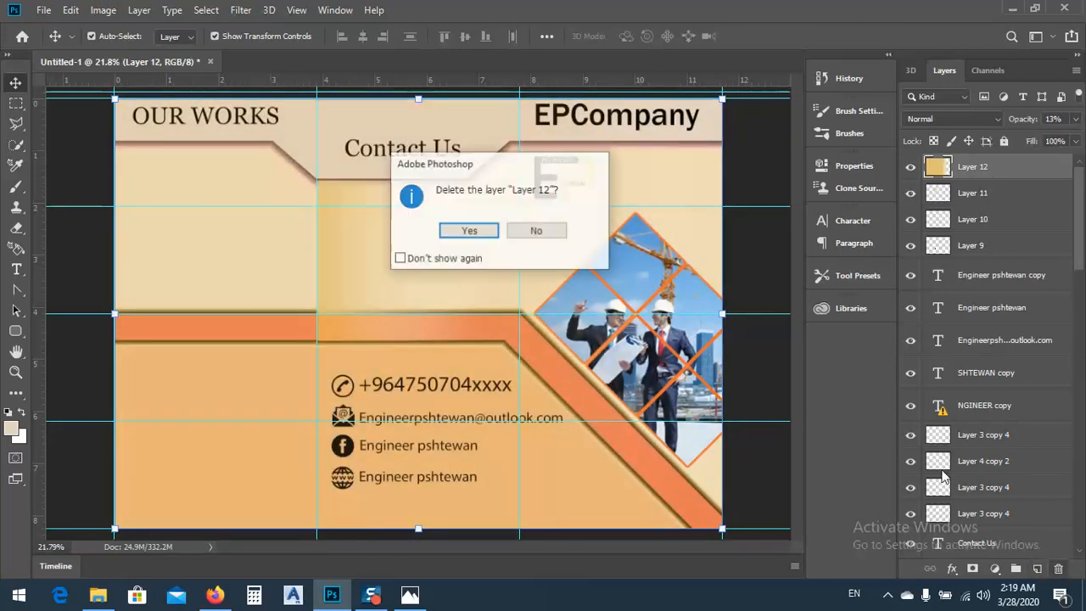
click(468, 228)
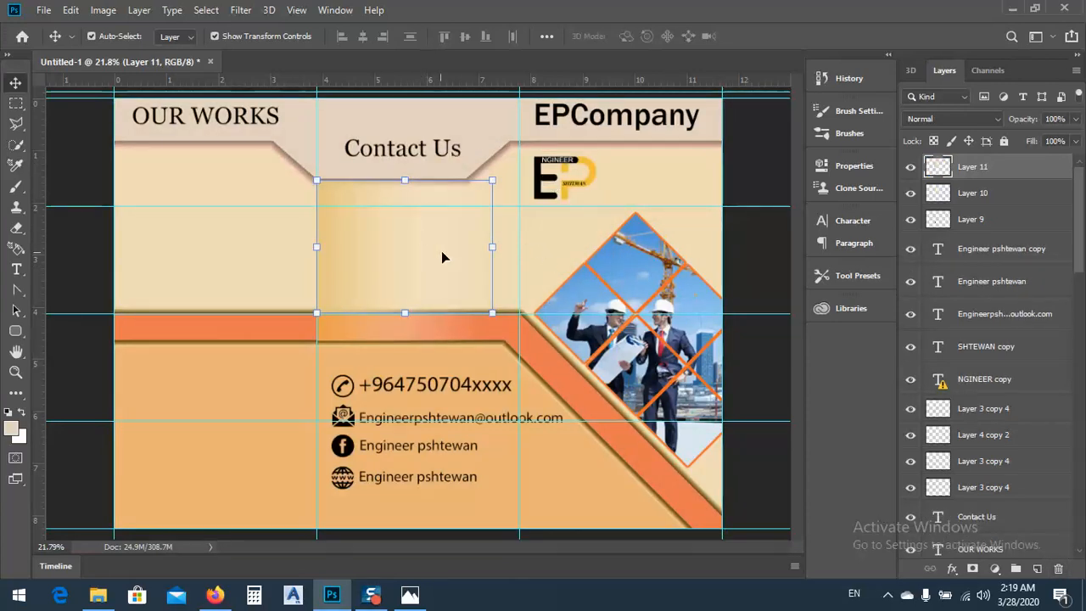
On Layer 0, select the right-panel area between the header and the orange band's upper edge, and fill it with the horizontal gold-to-transparent gradient
click(536, 134)
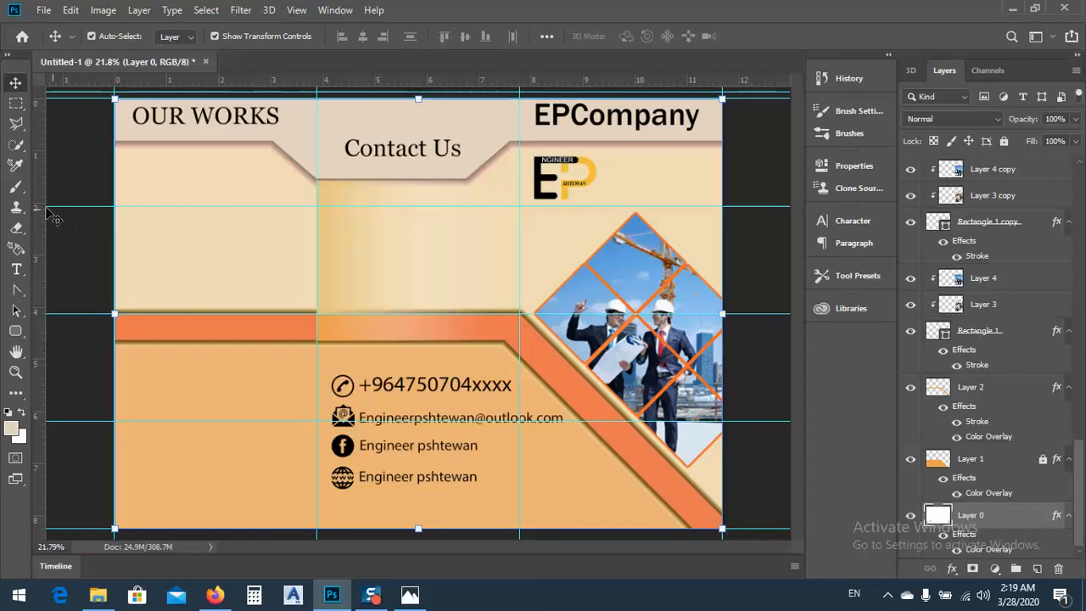
click(15, 103)
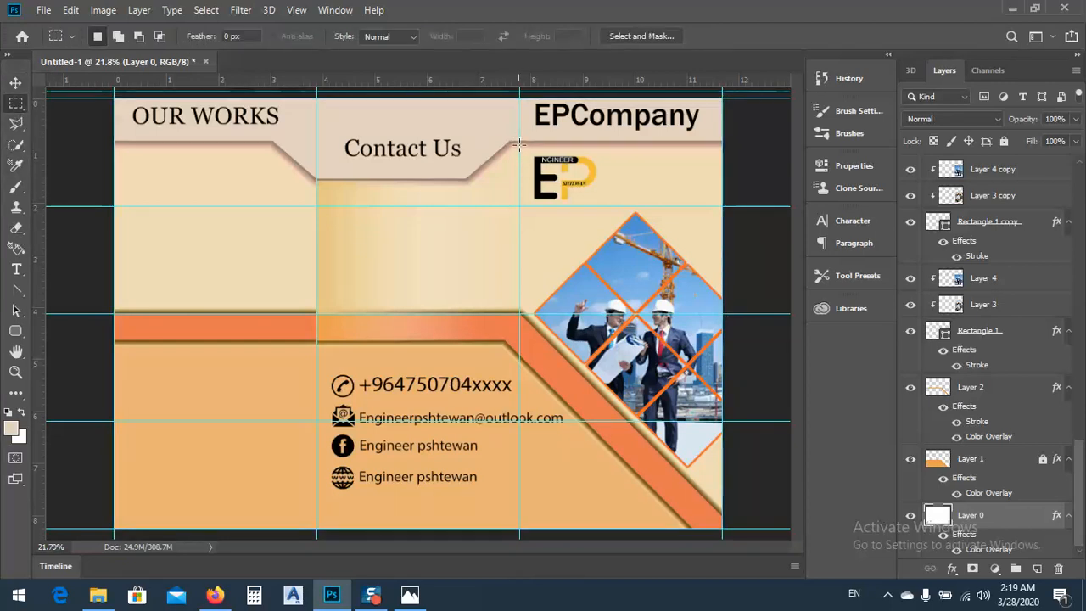
drag(521, 145, 728, 322)
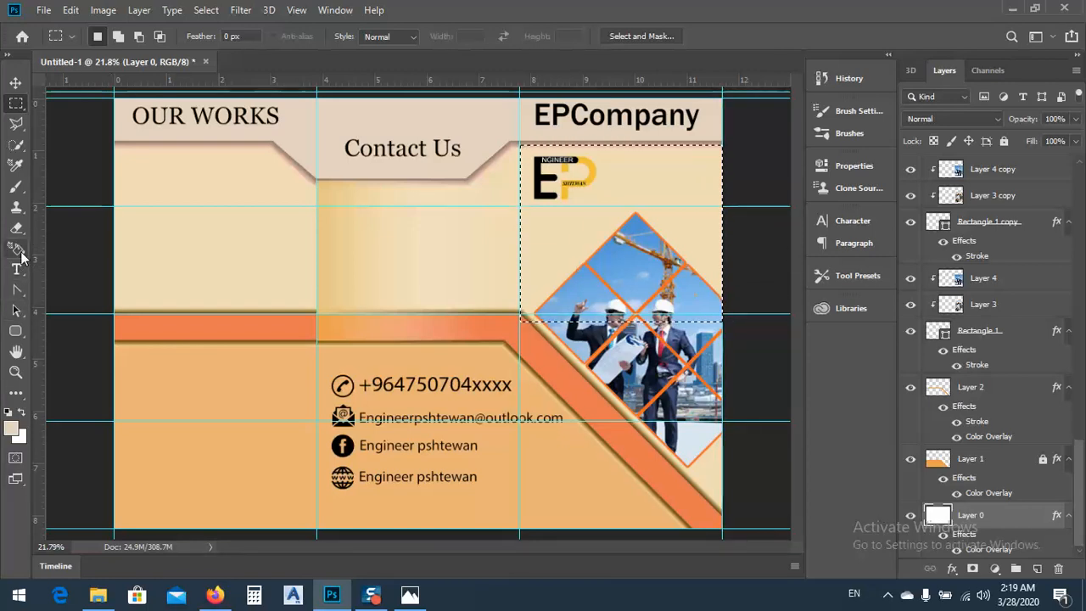
click(24, 395)
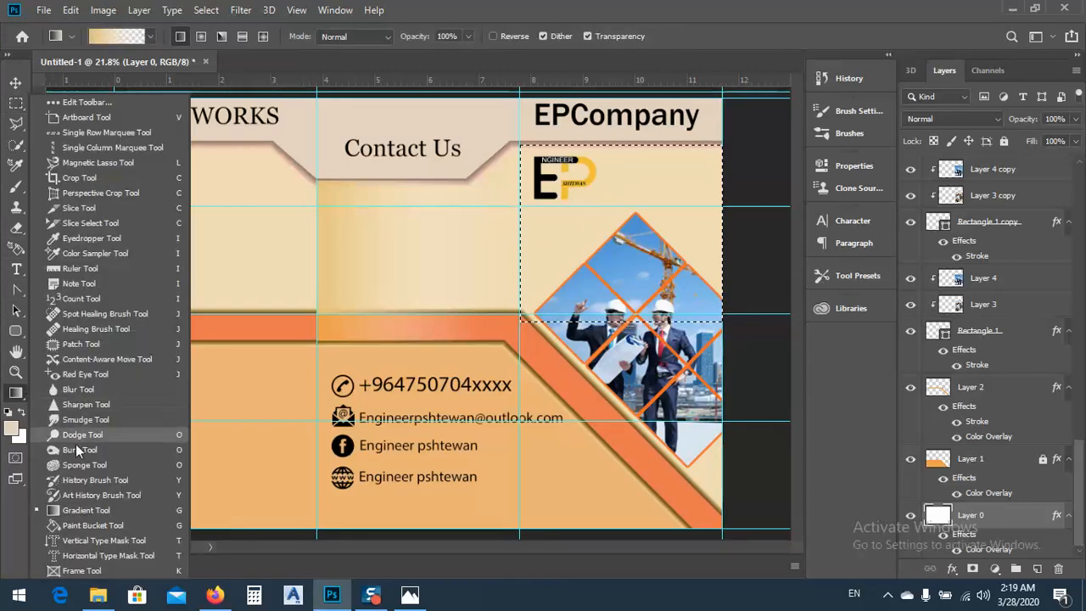
click(88, 510)
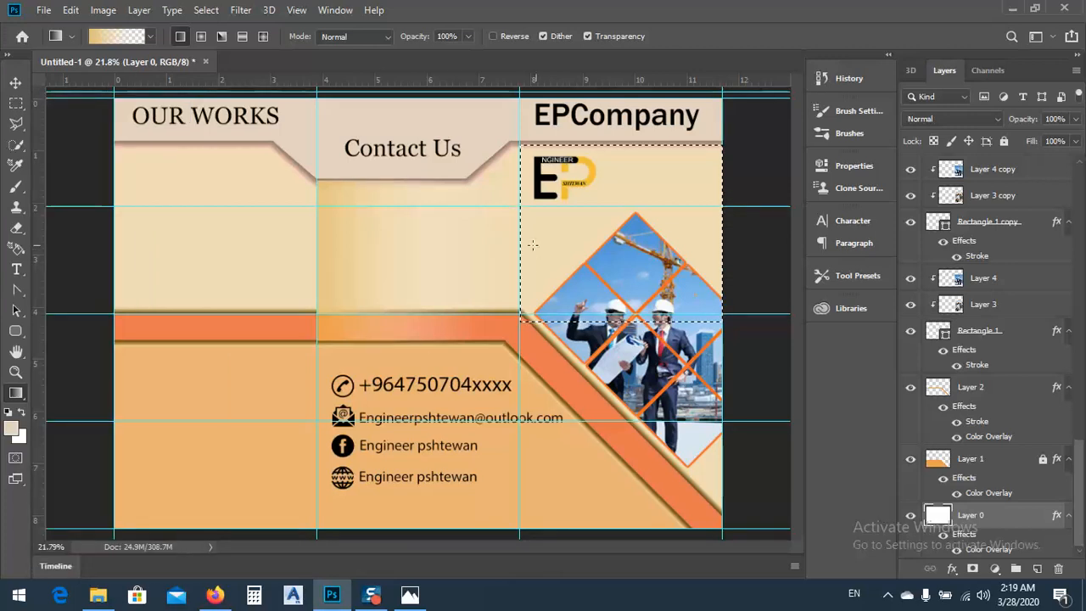
drag(507, 241, 767, 238)
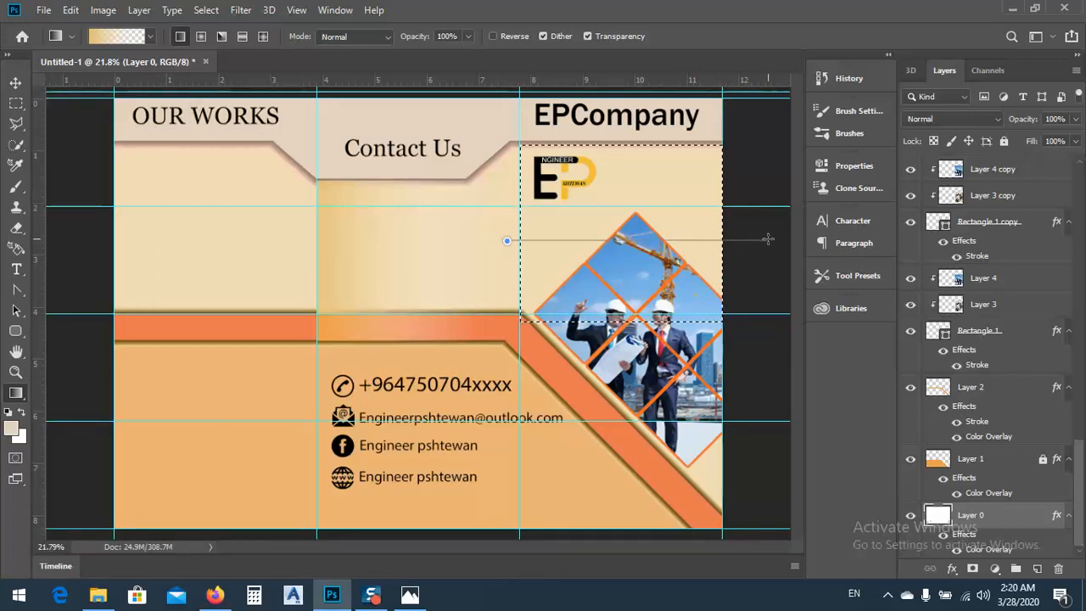
drag(768, 240, 768, 239)
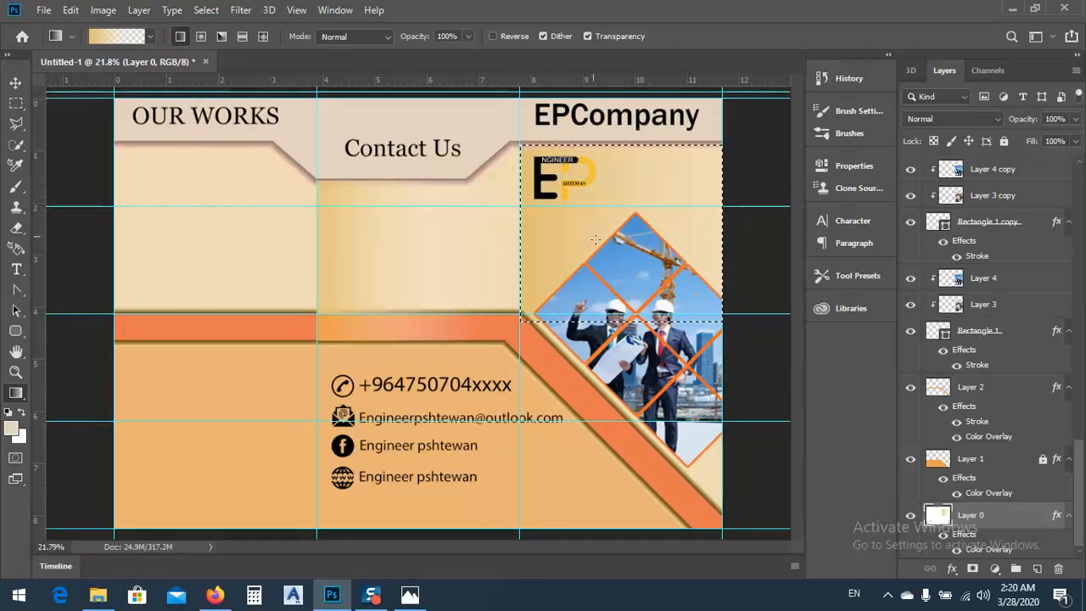
Move the middle-panel gradient layer (Layer 11) down the stack to directly above Layer 1, and clear the right-panel selection
click(15, 82)
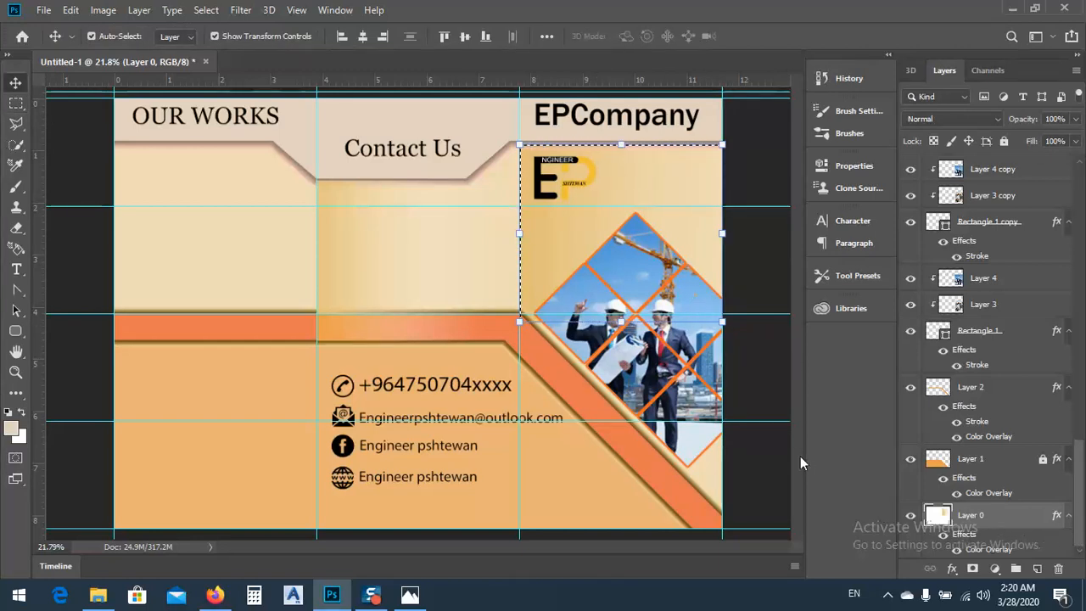
drag(968, 510, 974, 545)
drag(1080, 474, 1076, 186)
drag(957, 167, 959, 451)
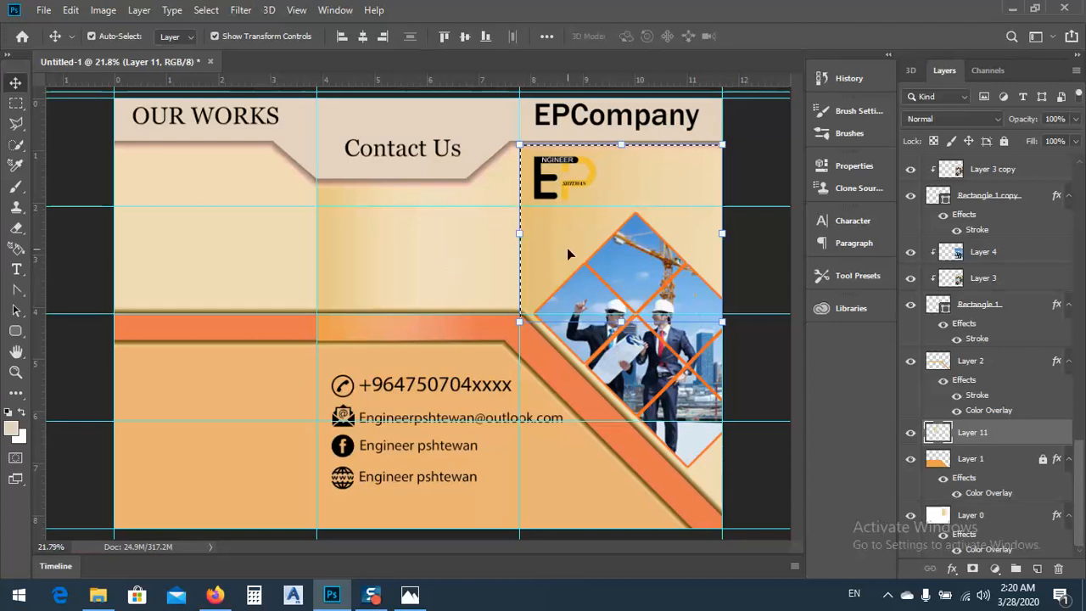
key(ctrl)
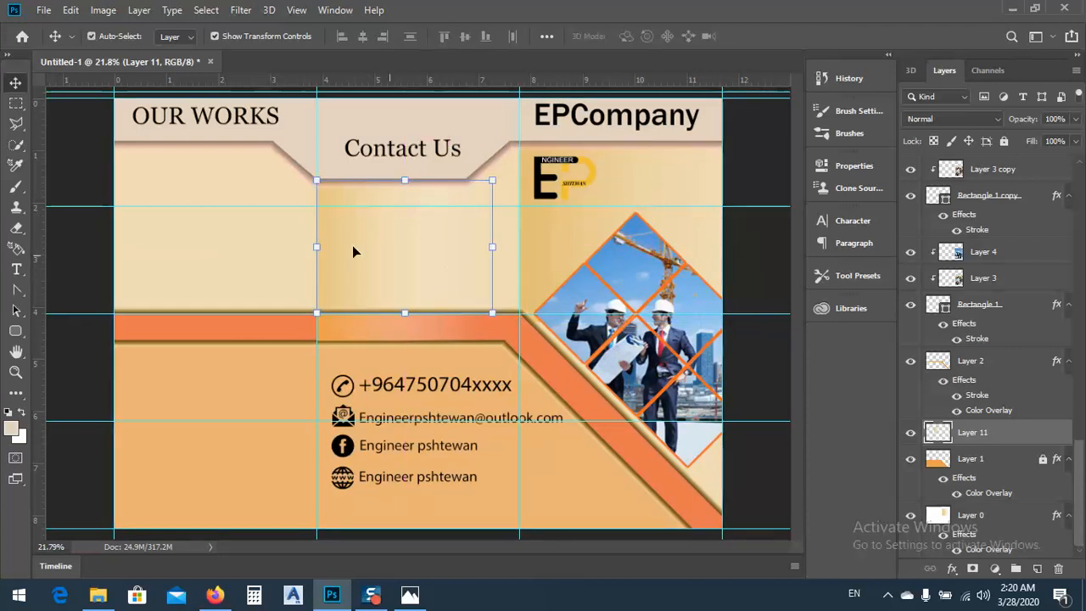
click(251, 243)
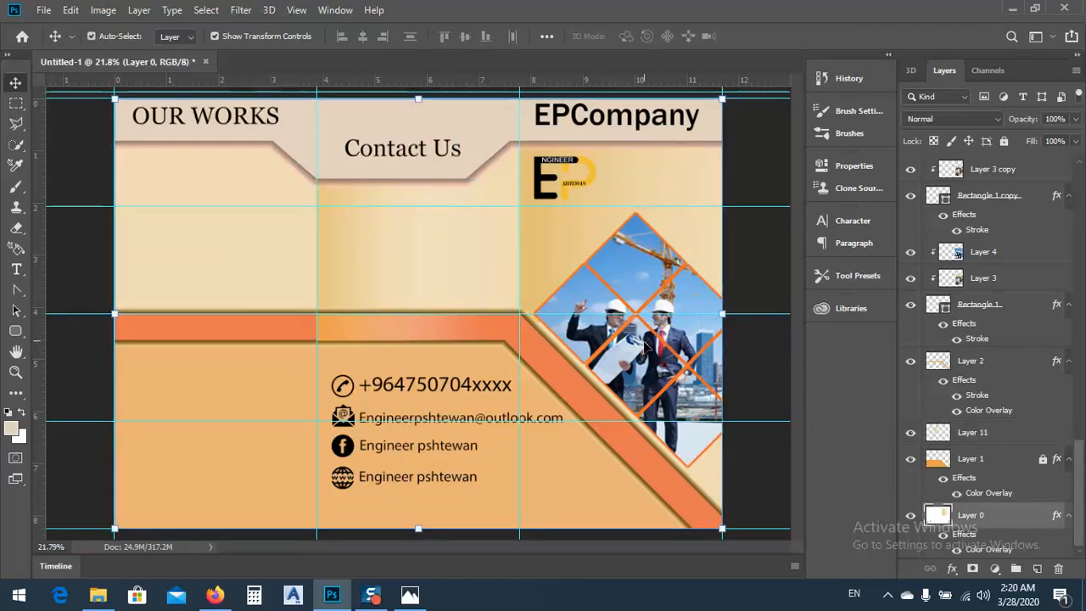
scroll(511, 356, down, 2)
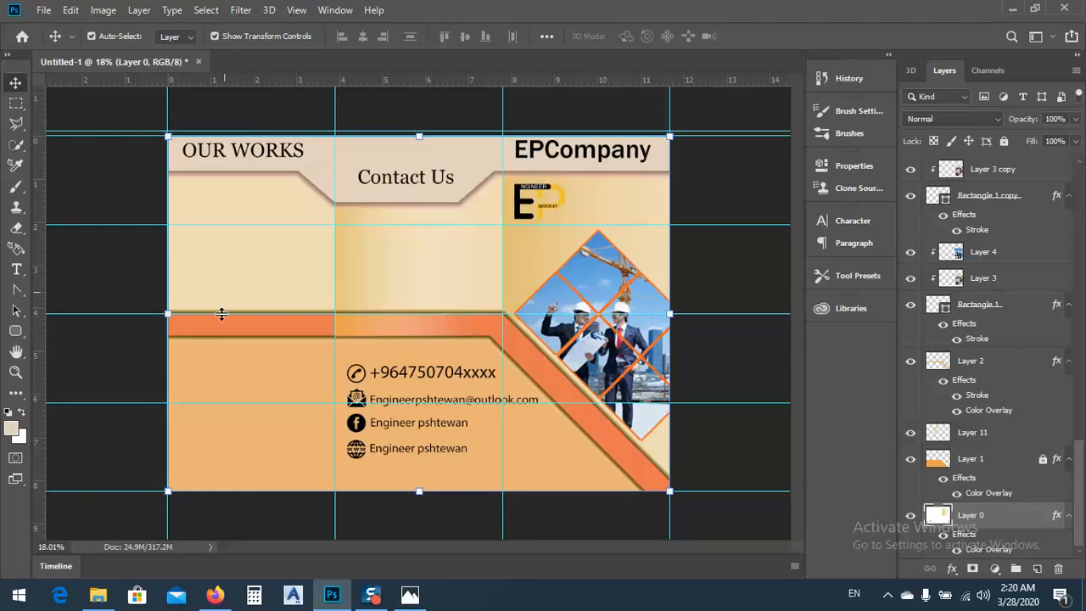